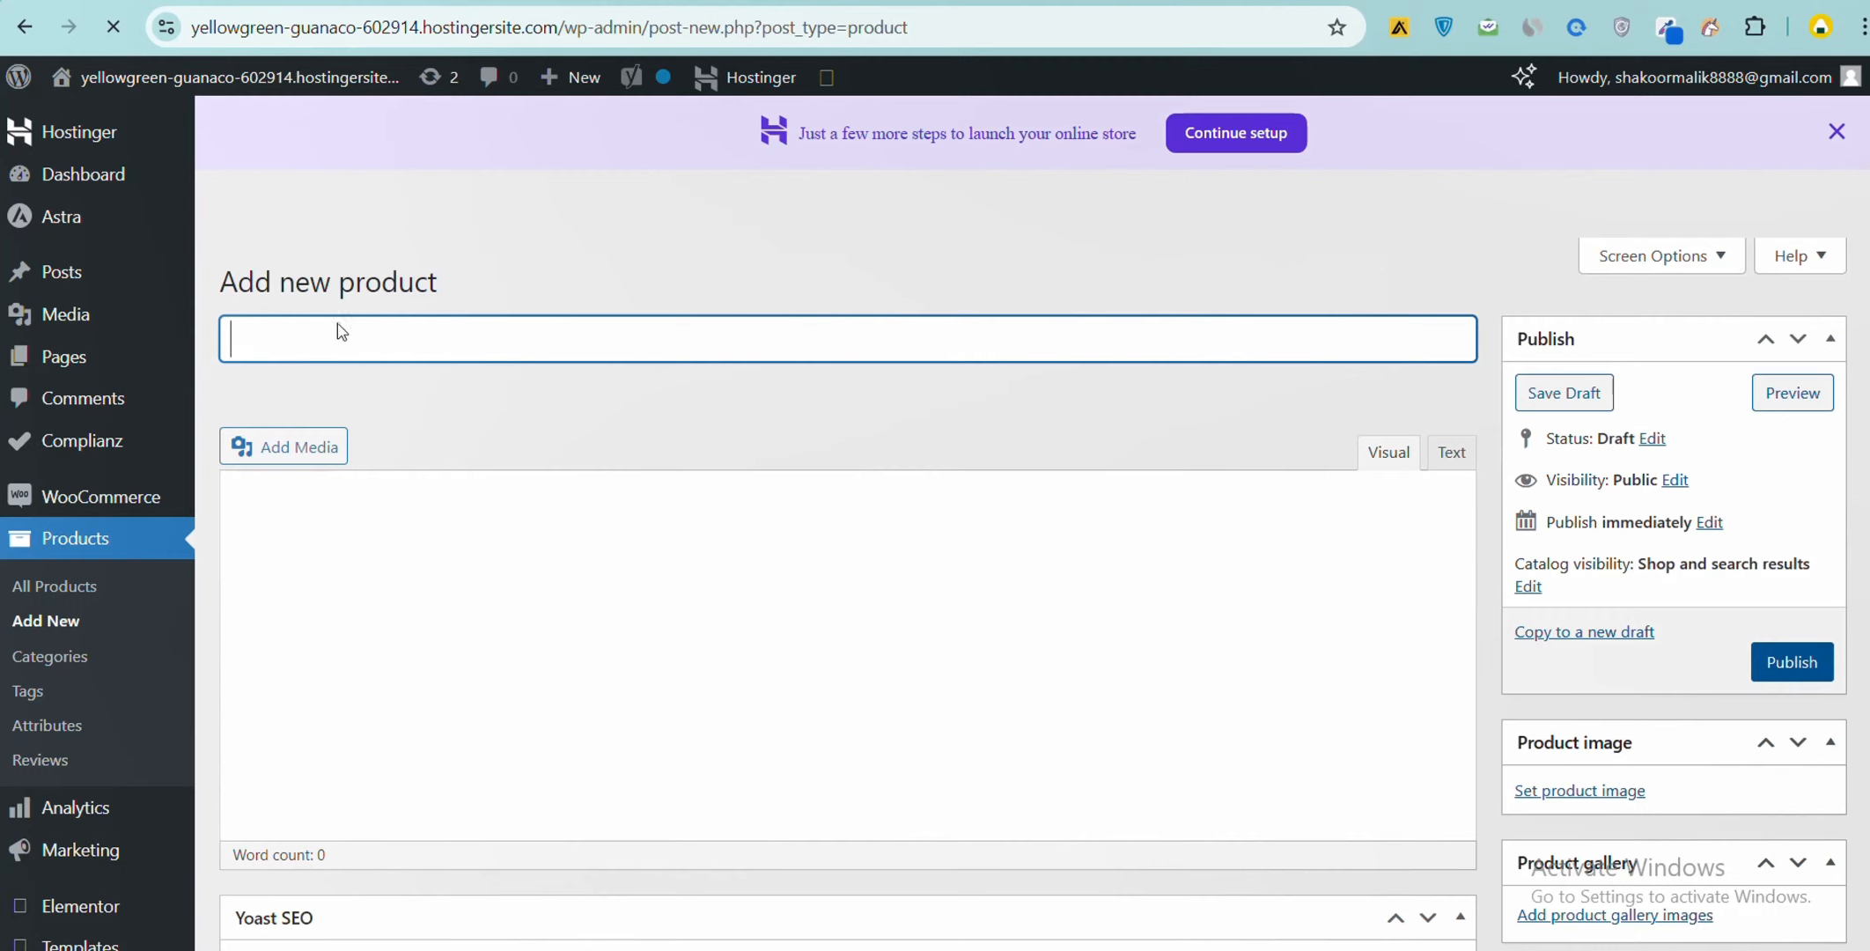
Step: Enter "Product Title" as the new product's name
type("P")
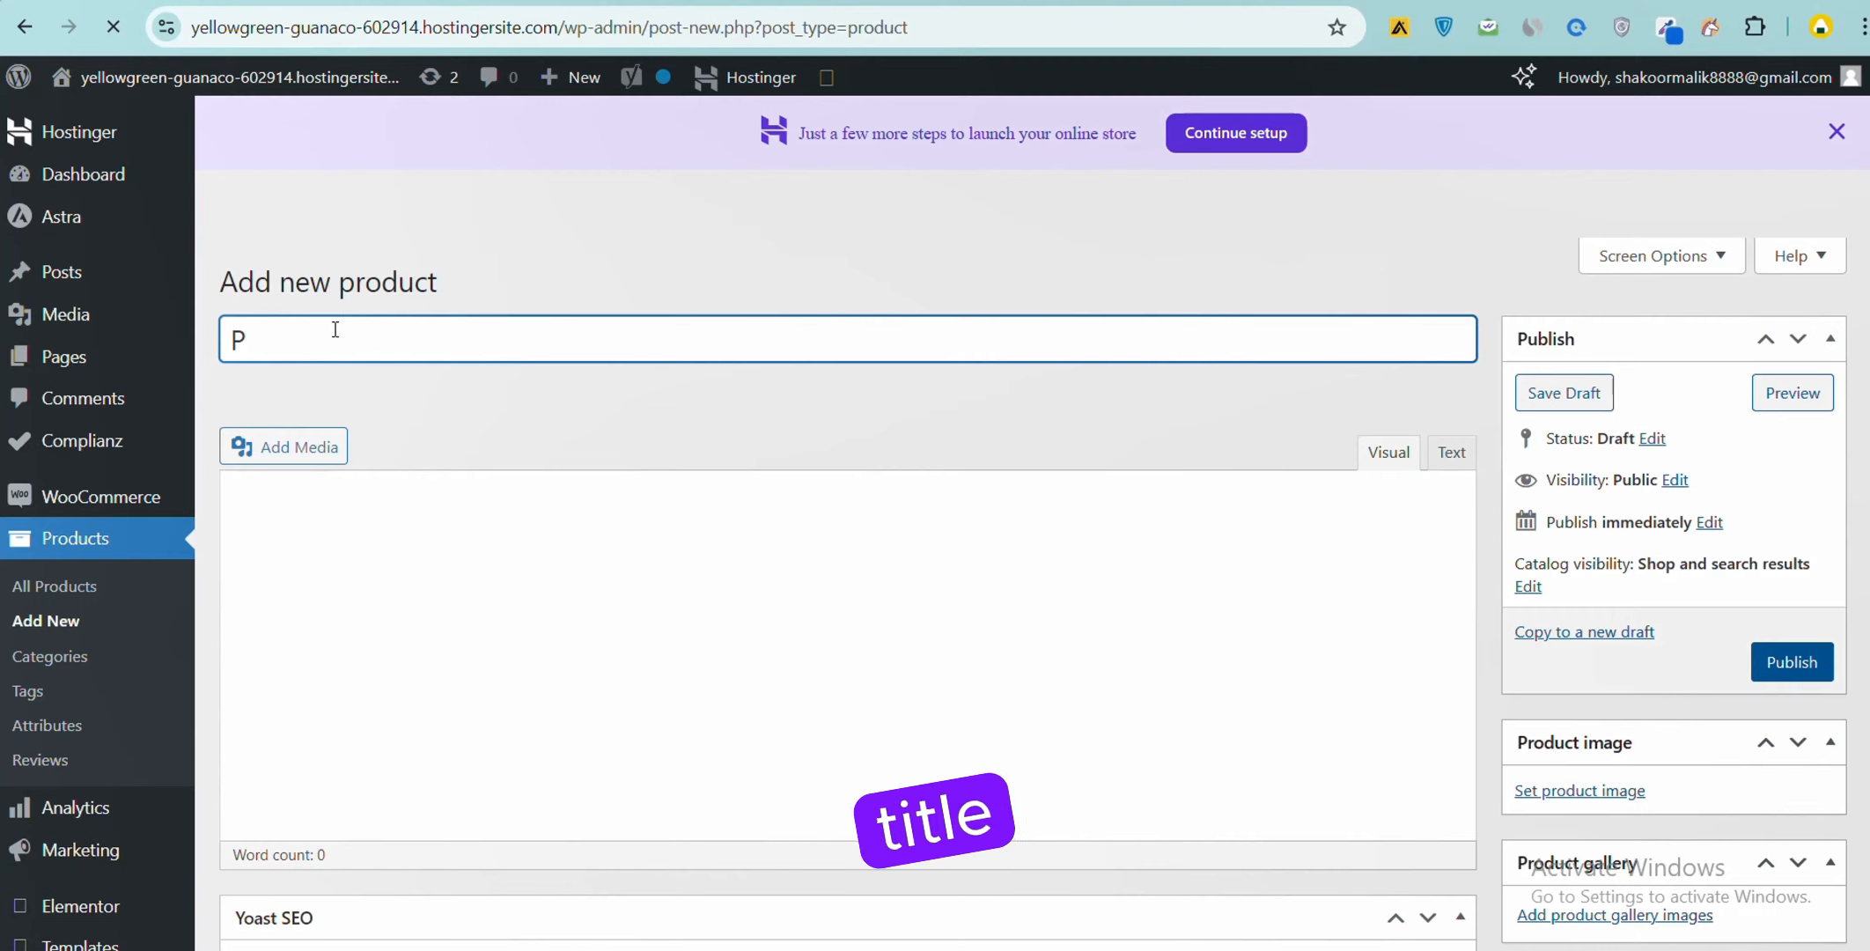
type("oduct")
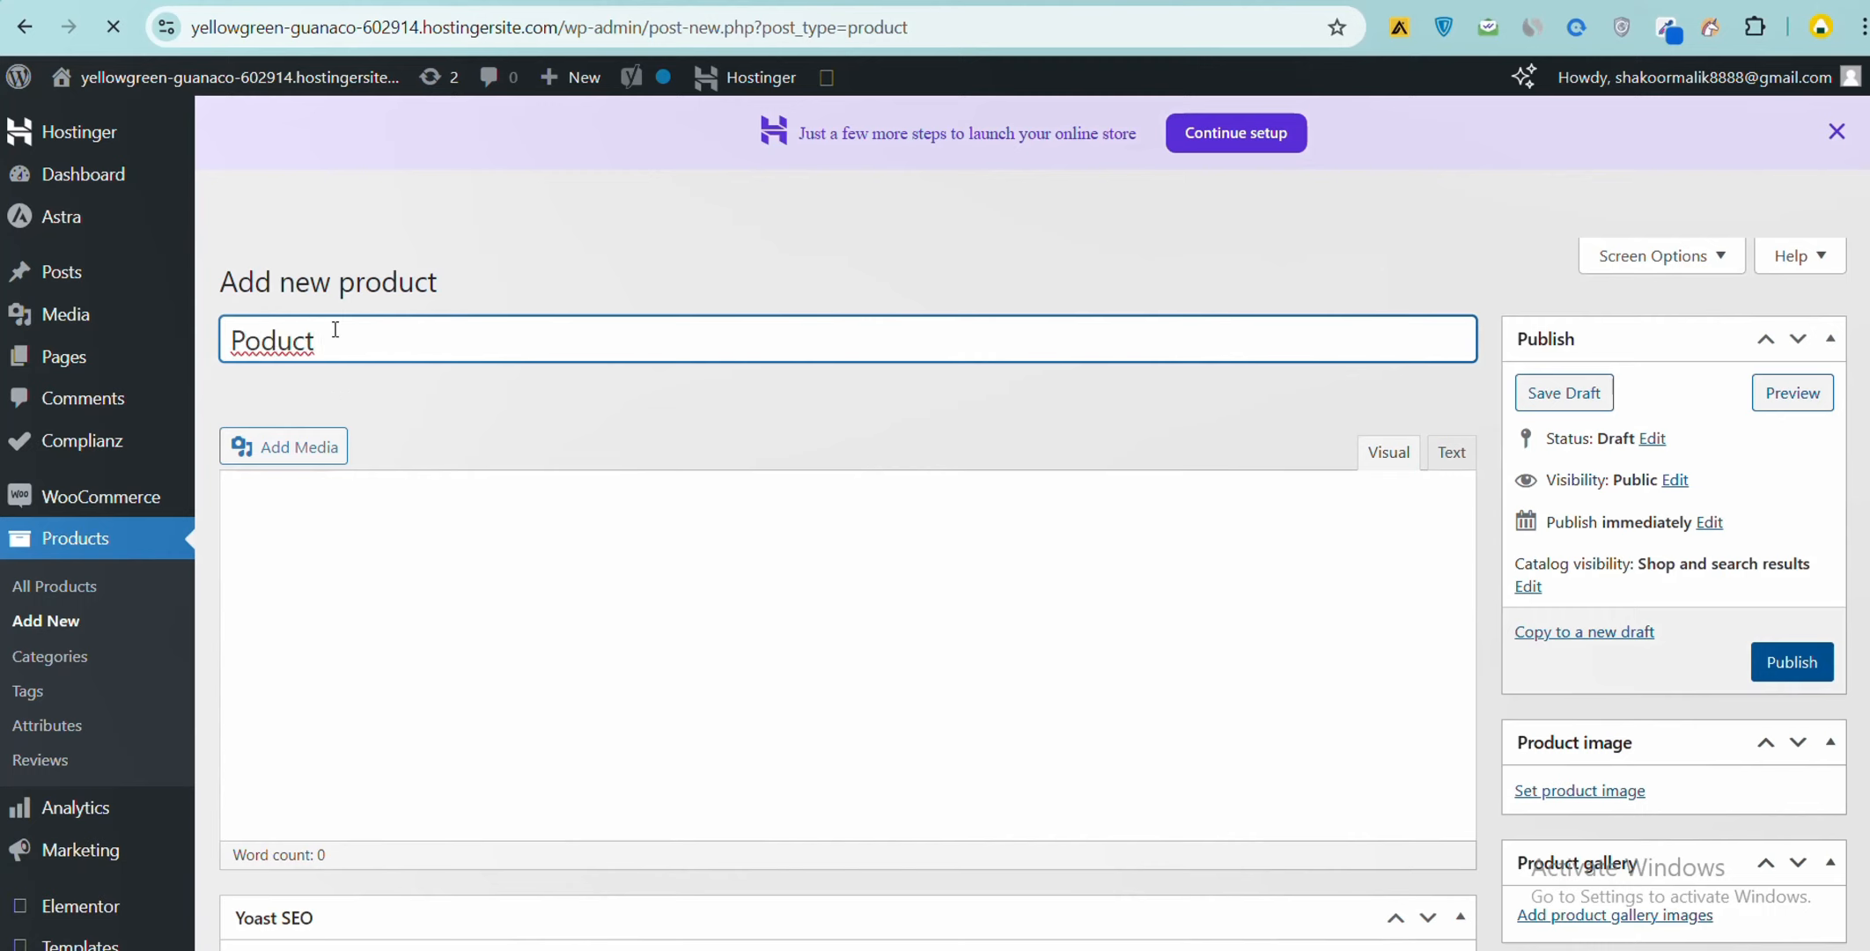
key("BackSpace")
key("BackSpace")
key("BackSpace")
key("BackSpace")
key("BackSpace")
key("BackSpace")
type("roduct Title")
scroll(317, 449, "down", 1)
Step: Write "Product Description the description must include the product images" as the main product description
left_click(326, 380)
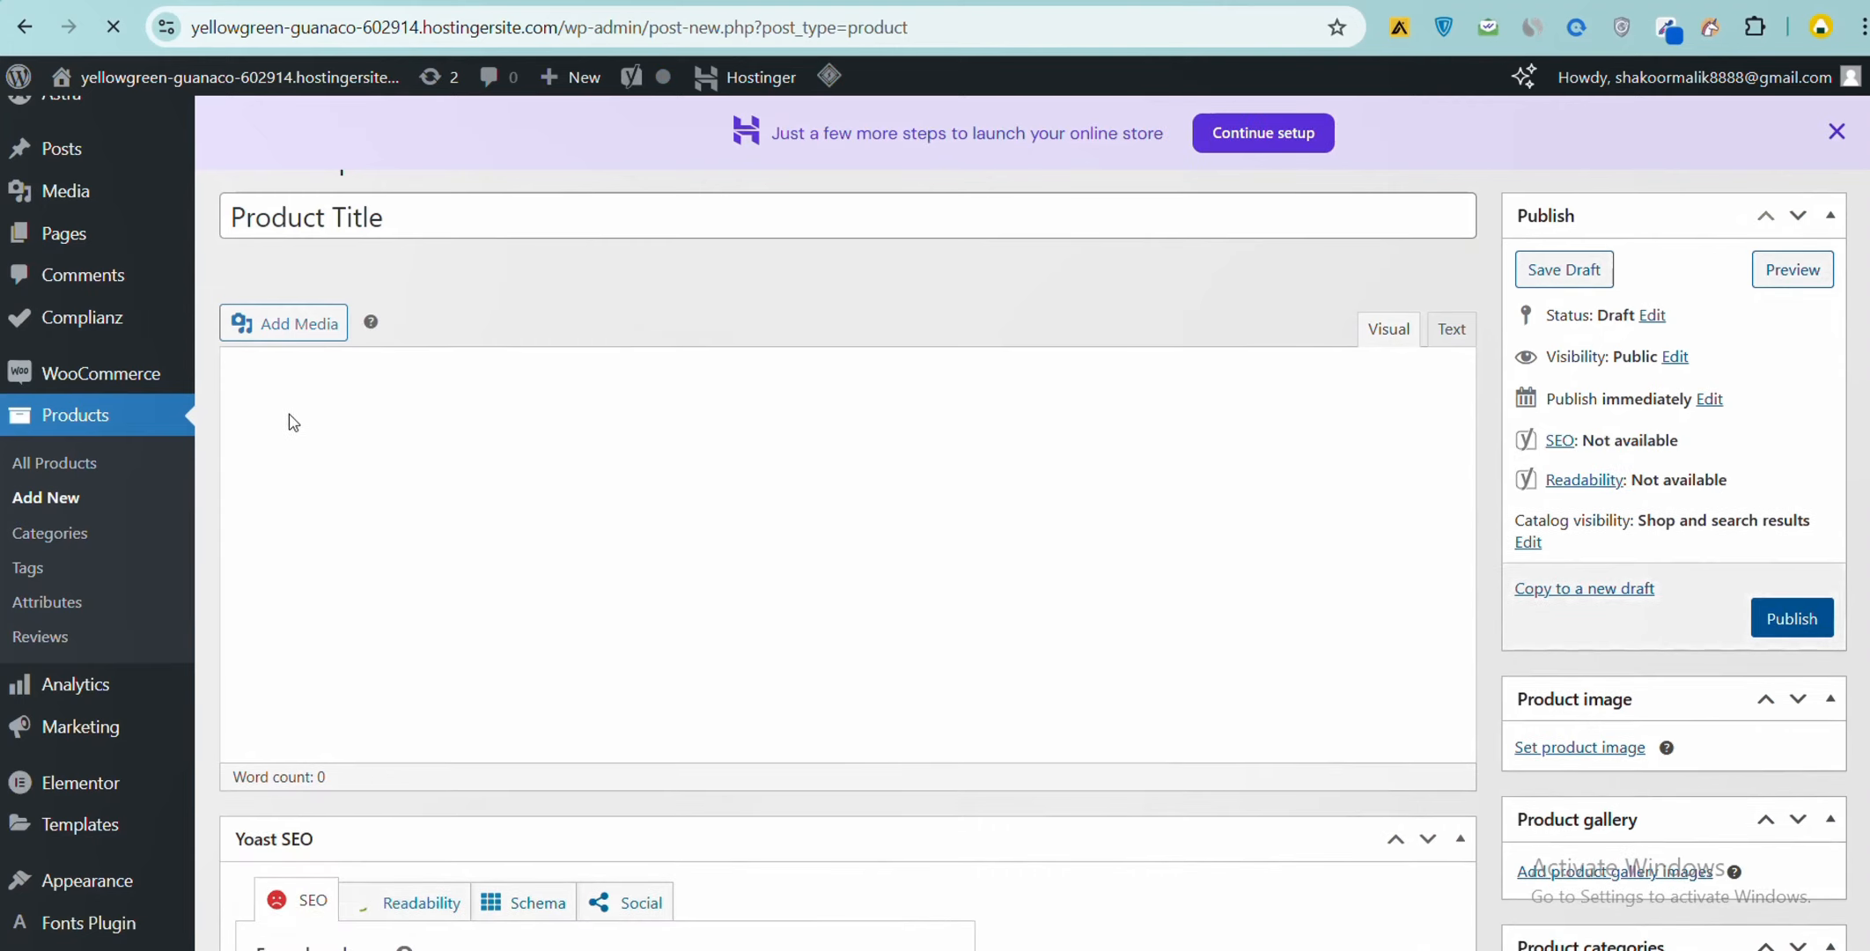
scroll(294, 425, "up", 1)
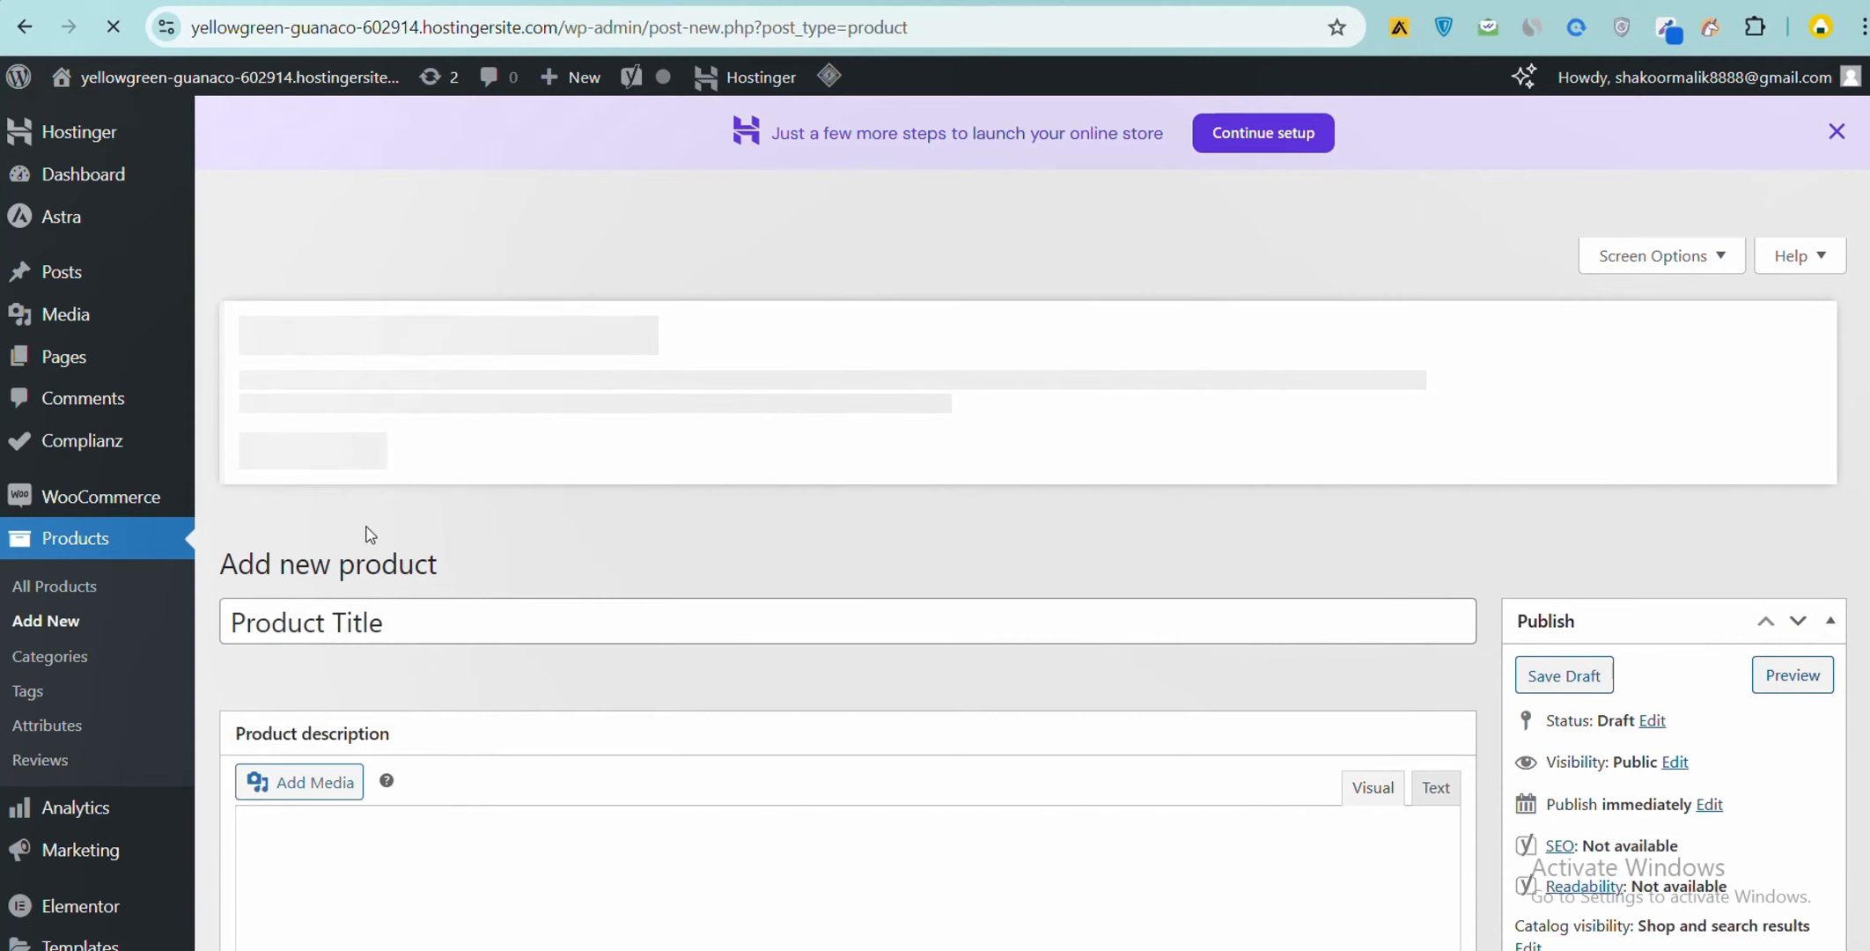
scroll(352, 563, "down", 4)
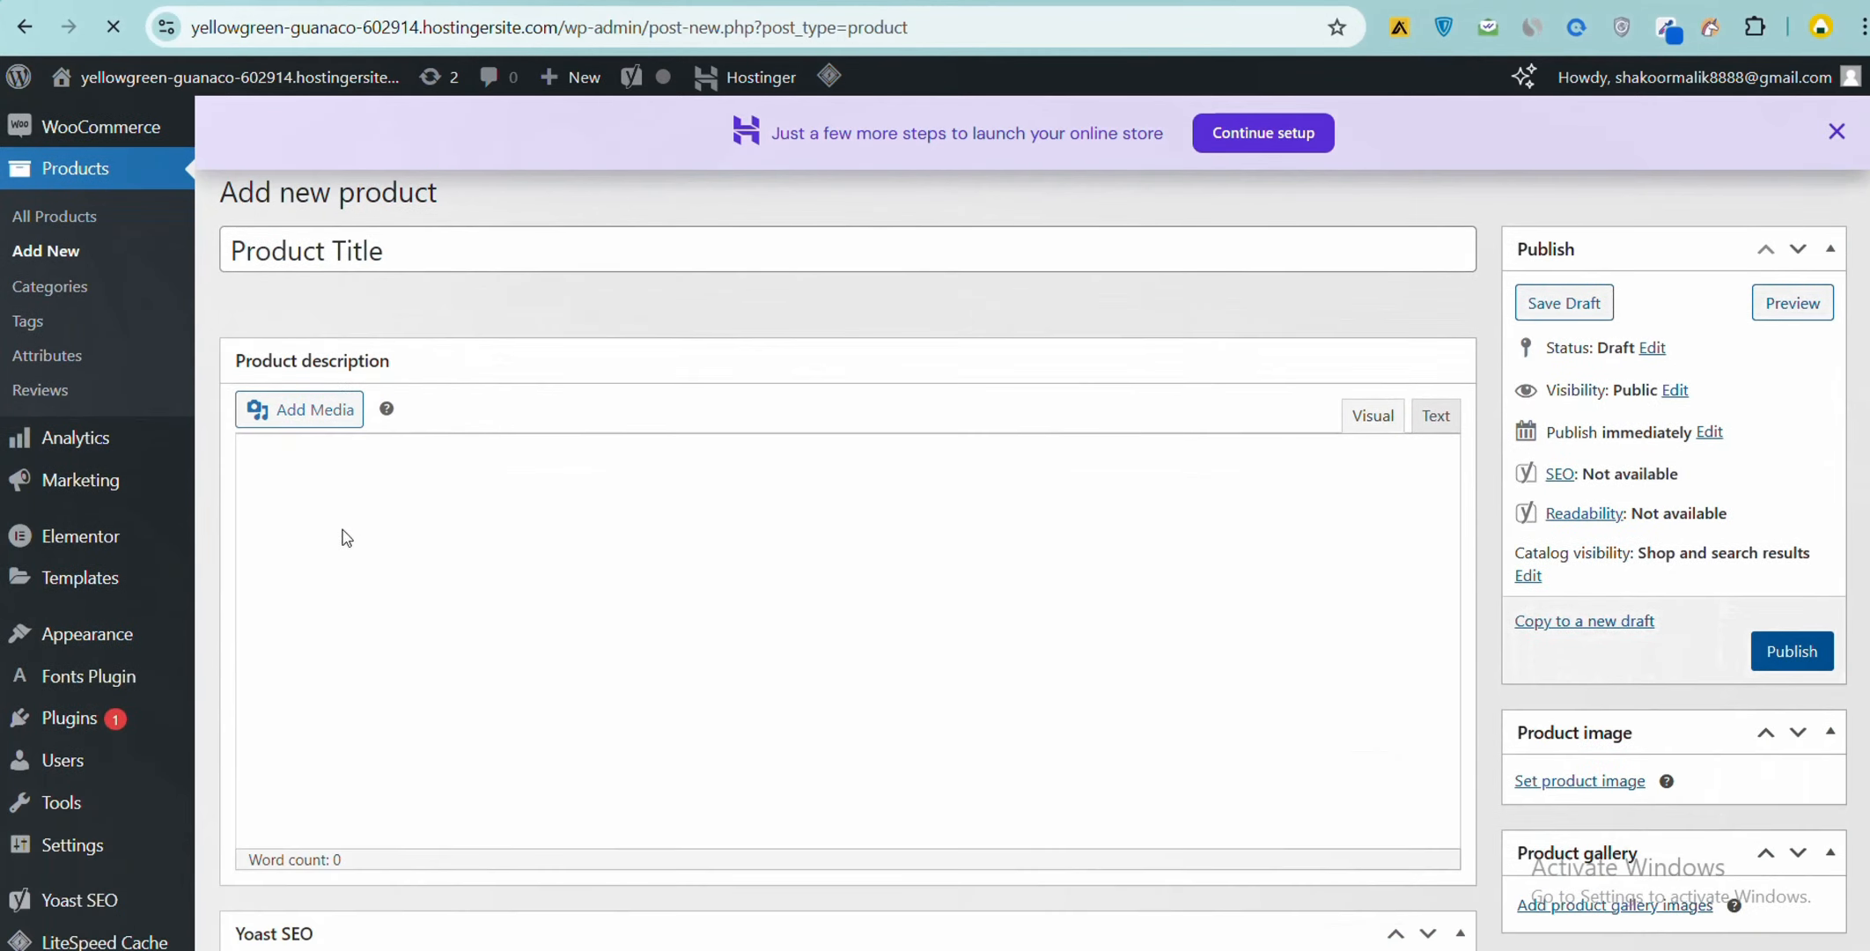
left_click(393, 257)
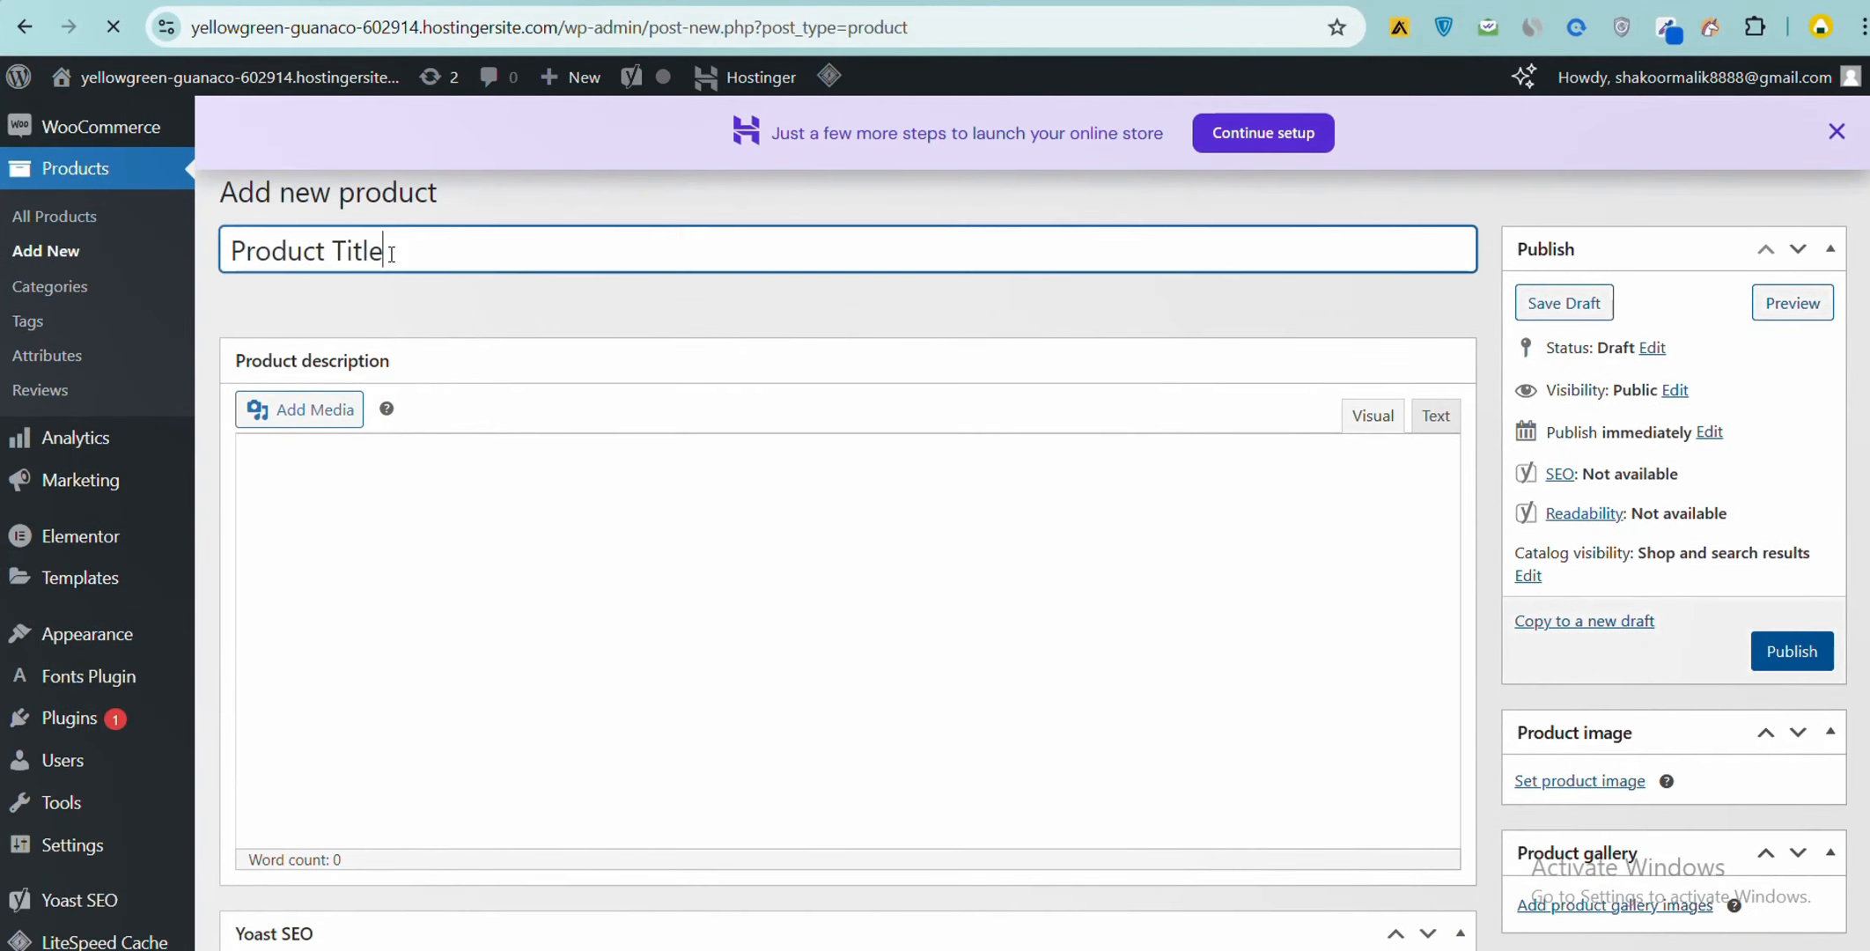
left_click(397, 504)
scroll(358, 506, "down", 6)
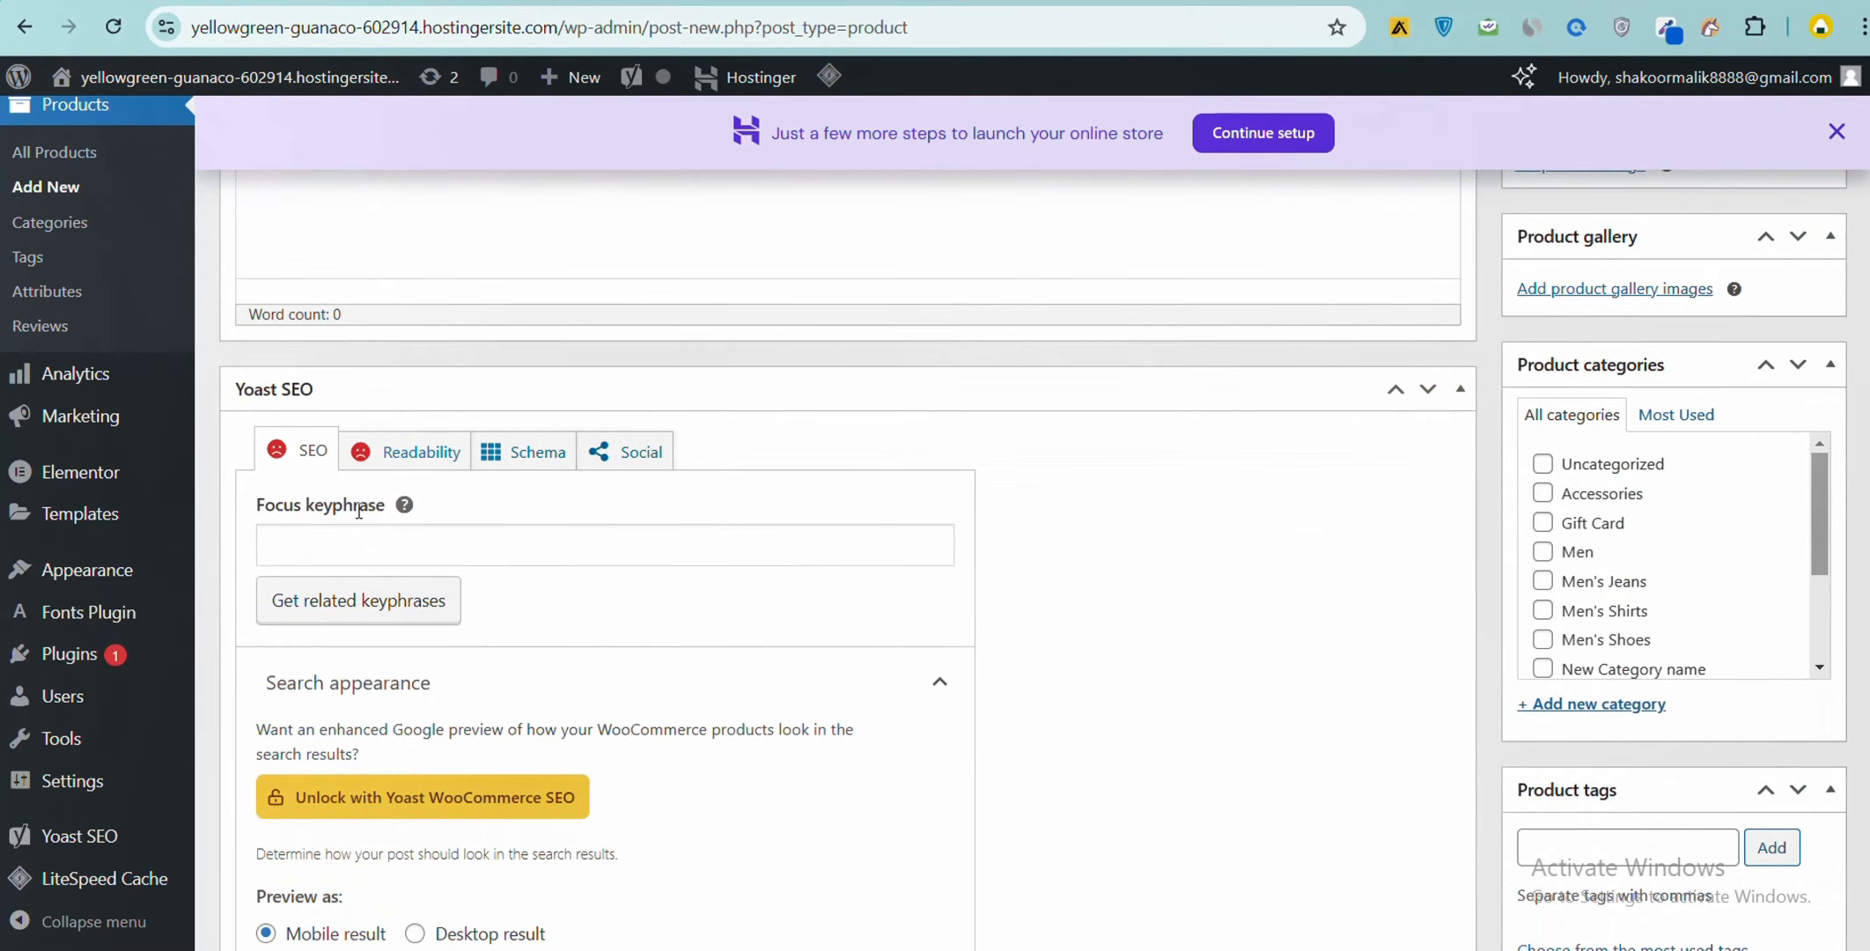
scroll(358, 511, "up", 5)
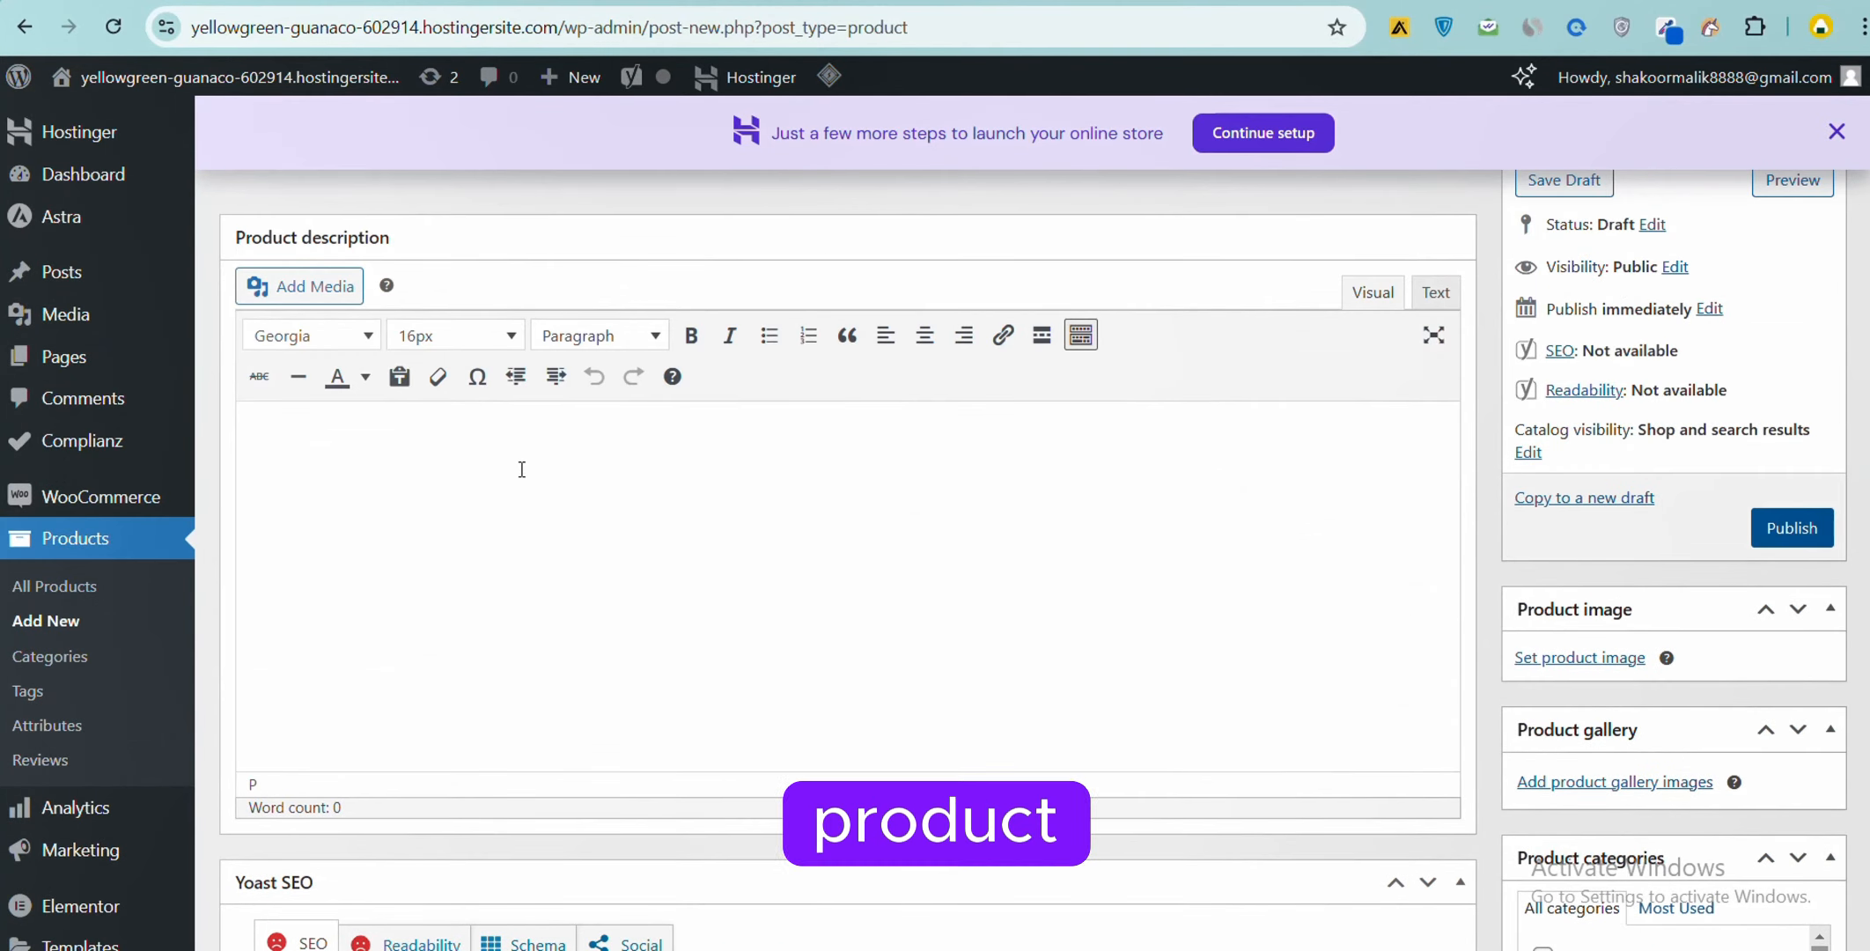
type("Product")
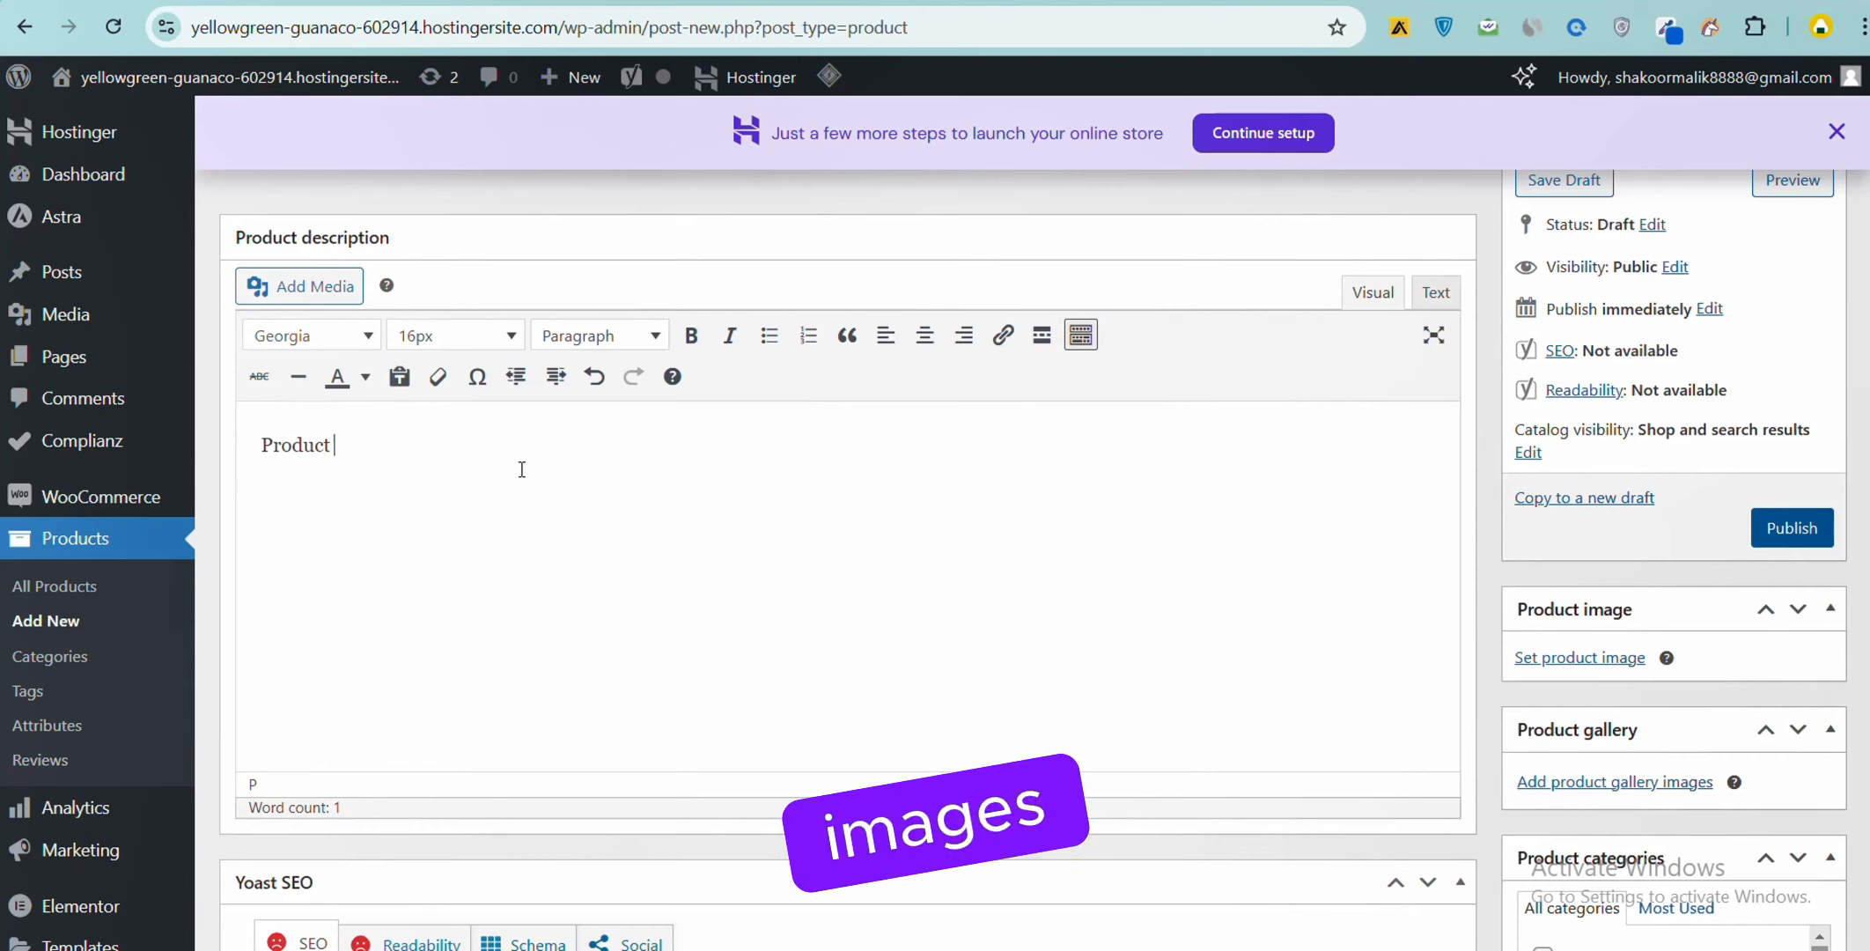
type(" Description the descripti")
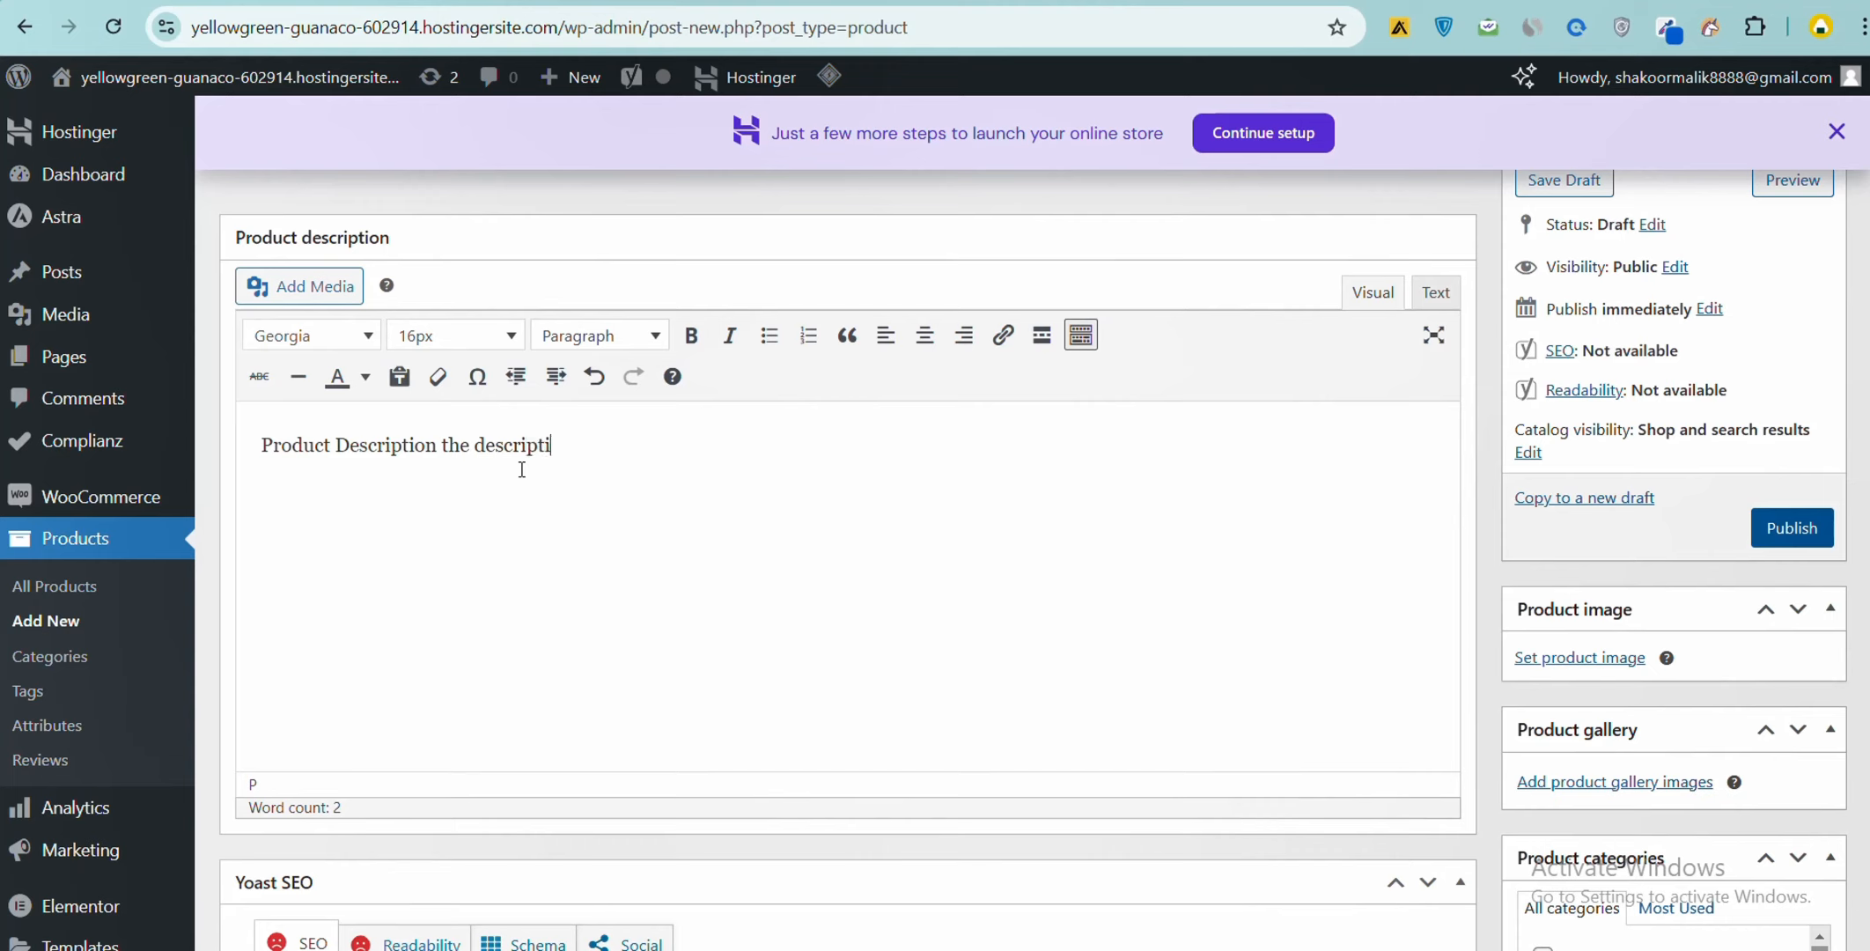
type("must incl")
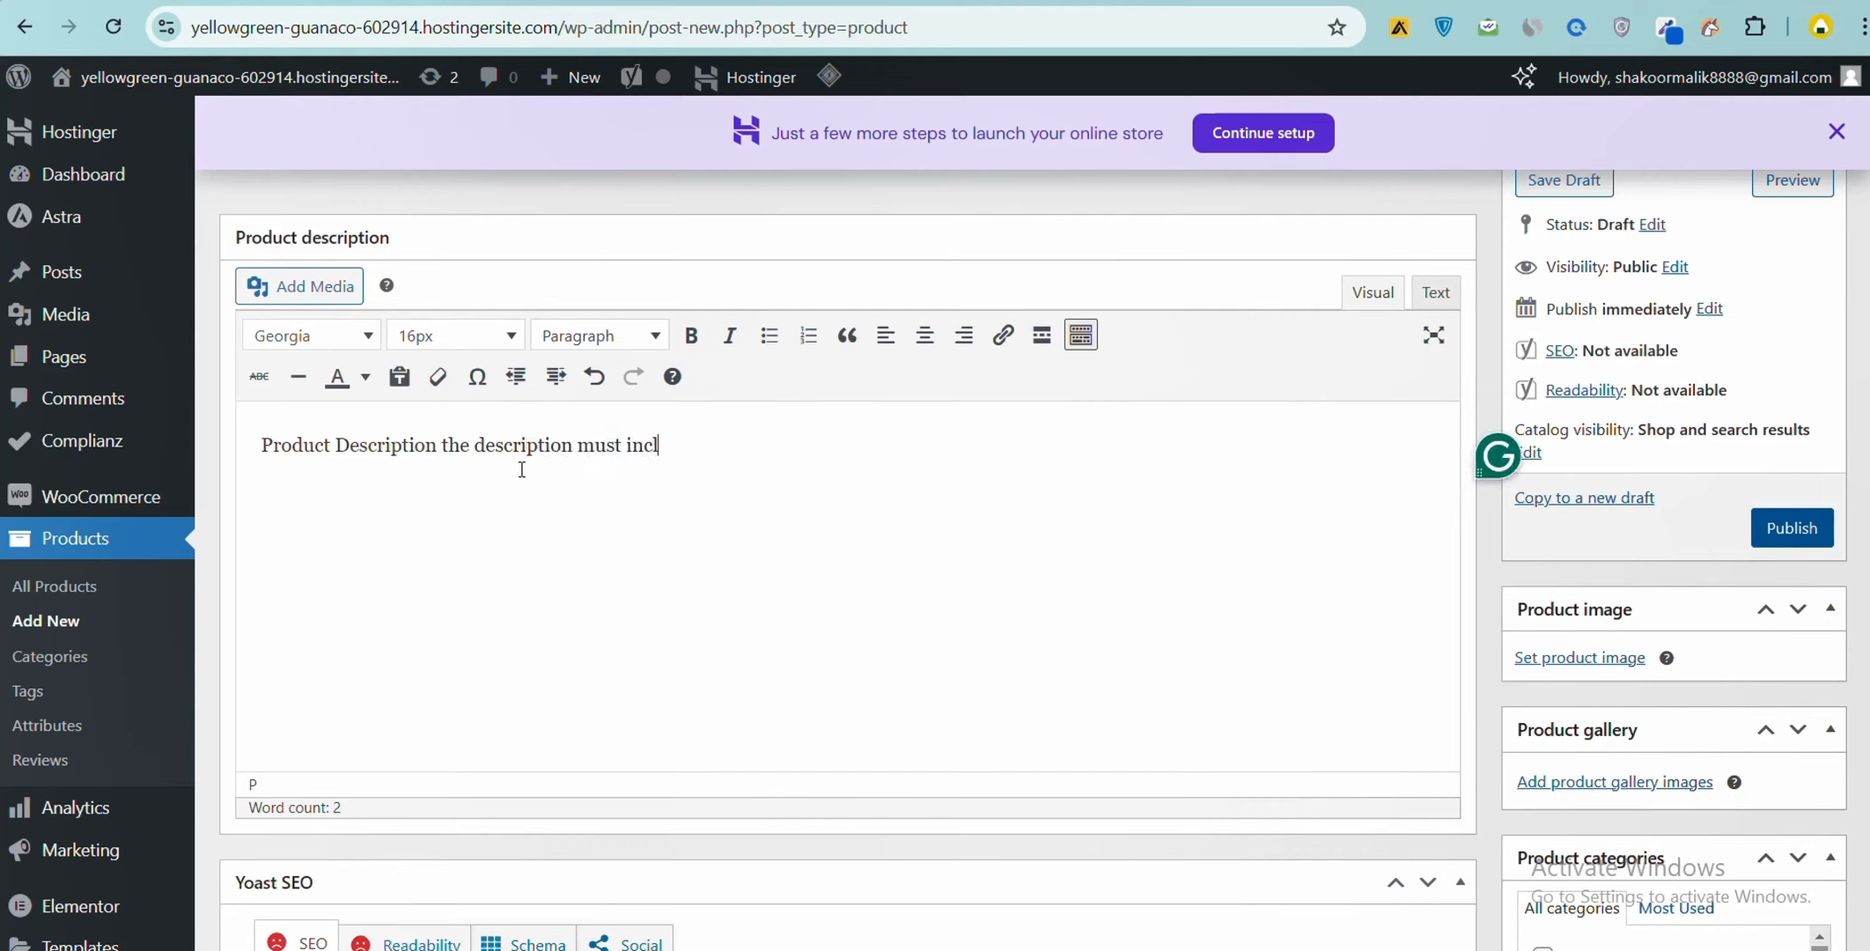
type("ude the product images")
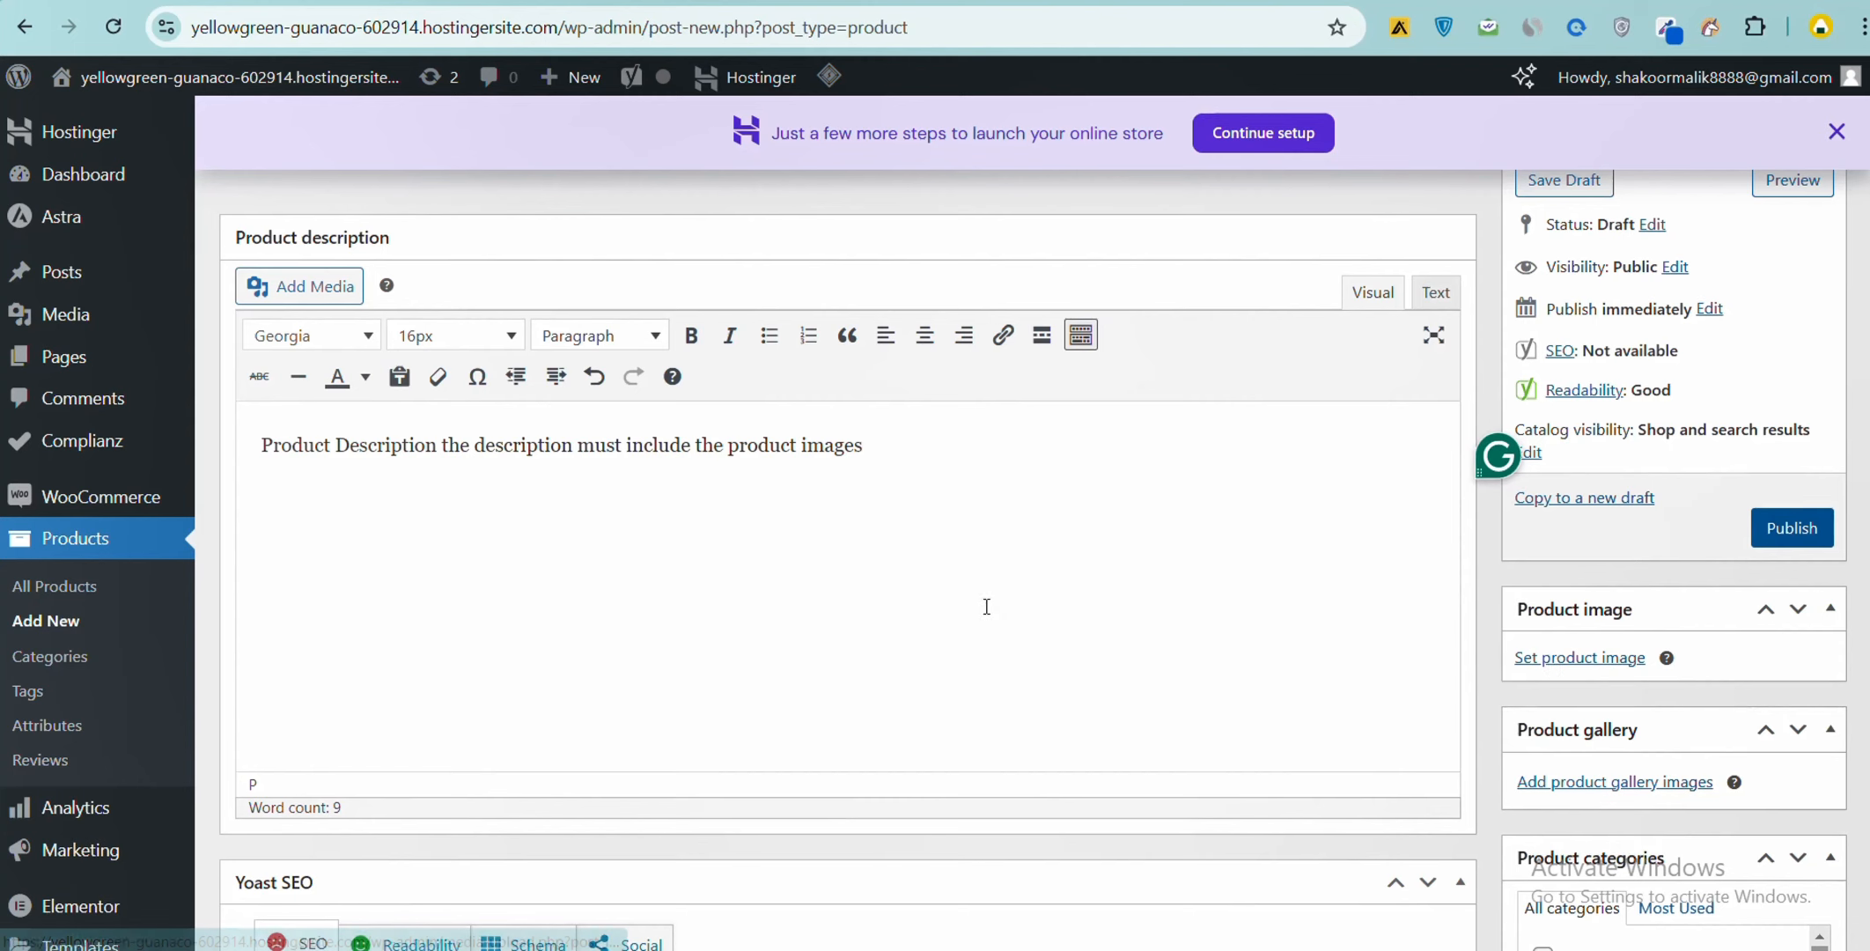
Step: Set the Yoast SEO focus keyphrase to "Product keyword"
scroll(986, 606, "down", 5)
left_click(382, 554)
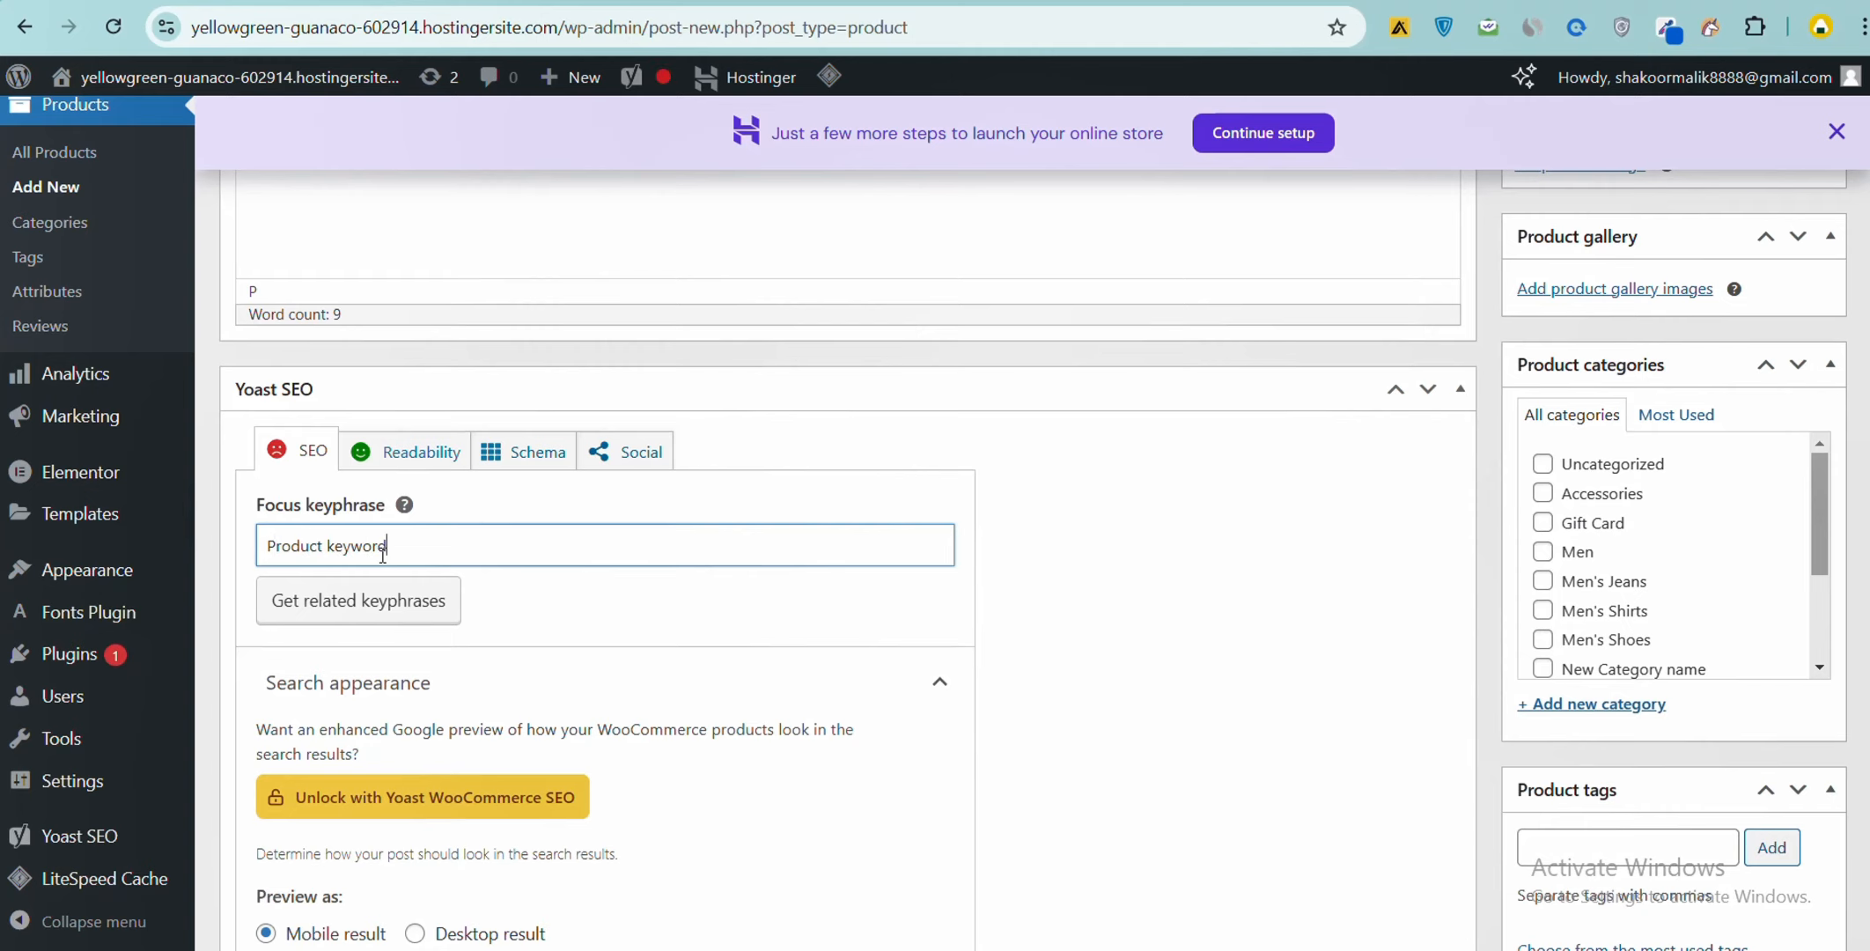
Step: Replace the variables in the SEO title with "Write SEO Optimized meta title about the product"
scroll(382, 555, "down", 8)
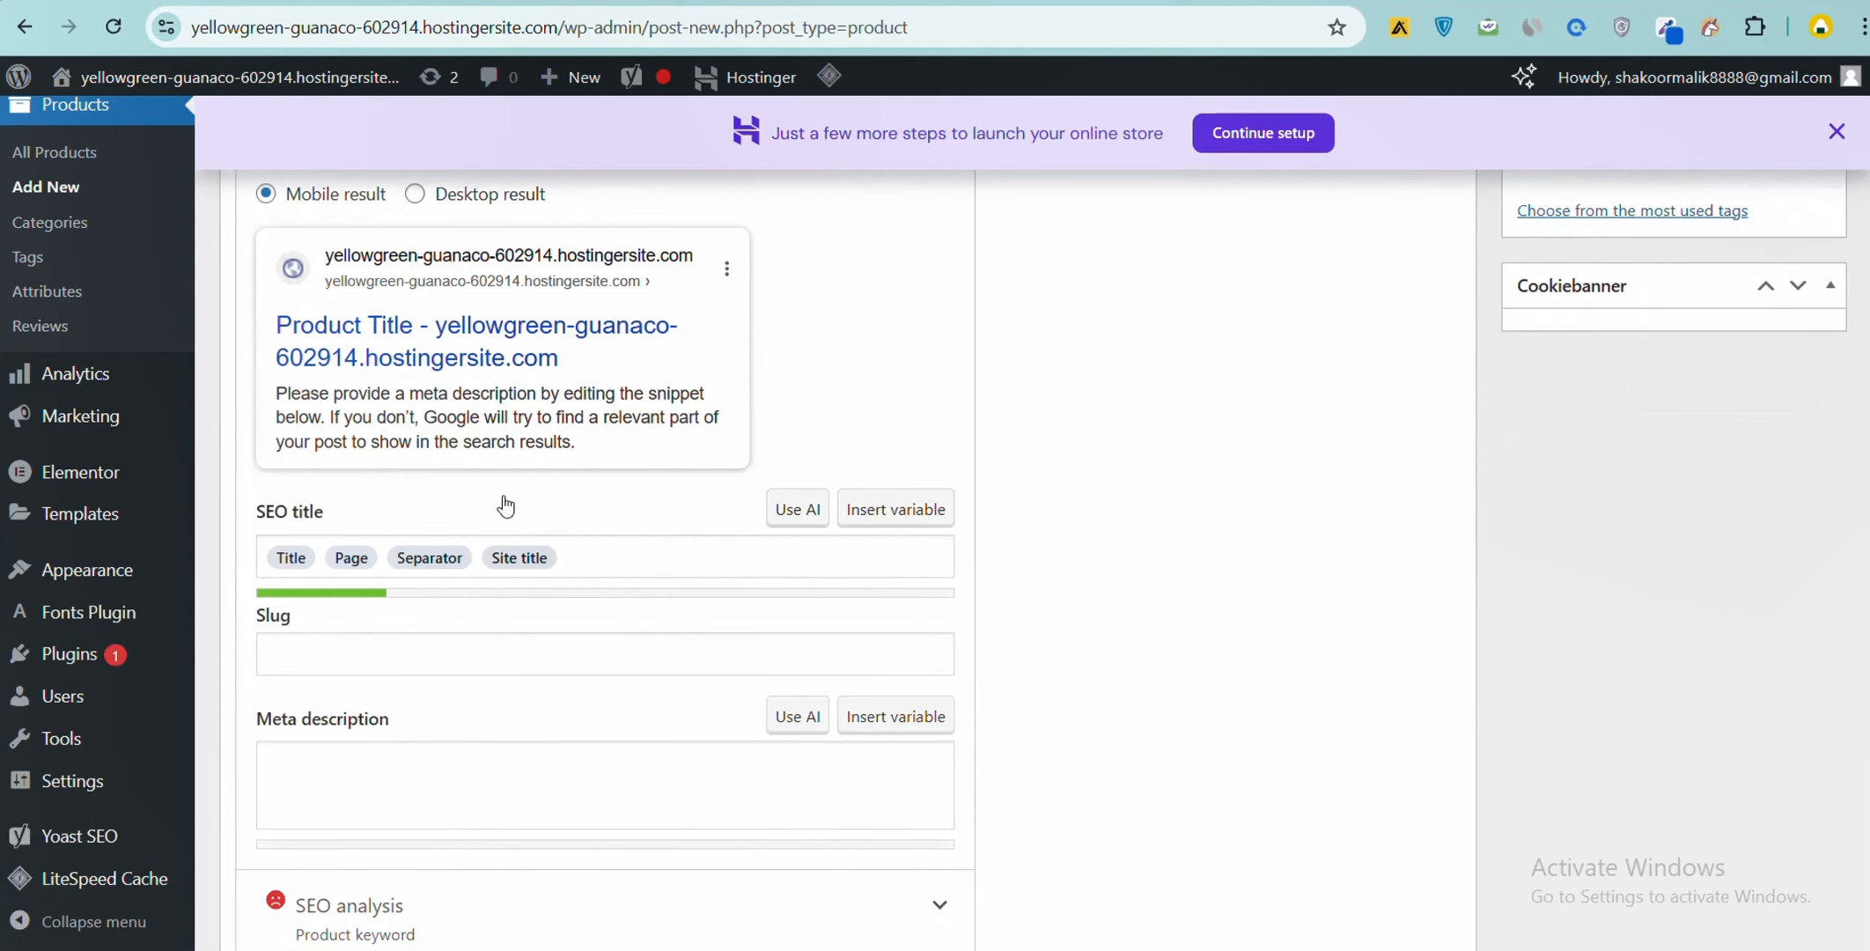
left_click_drag(585, 563, 141, 572)
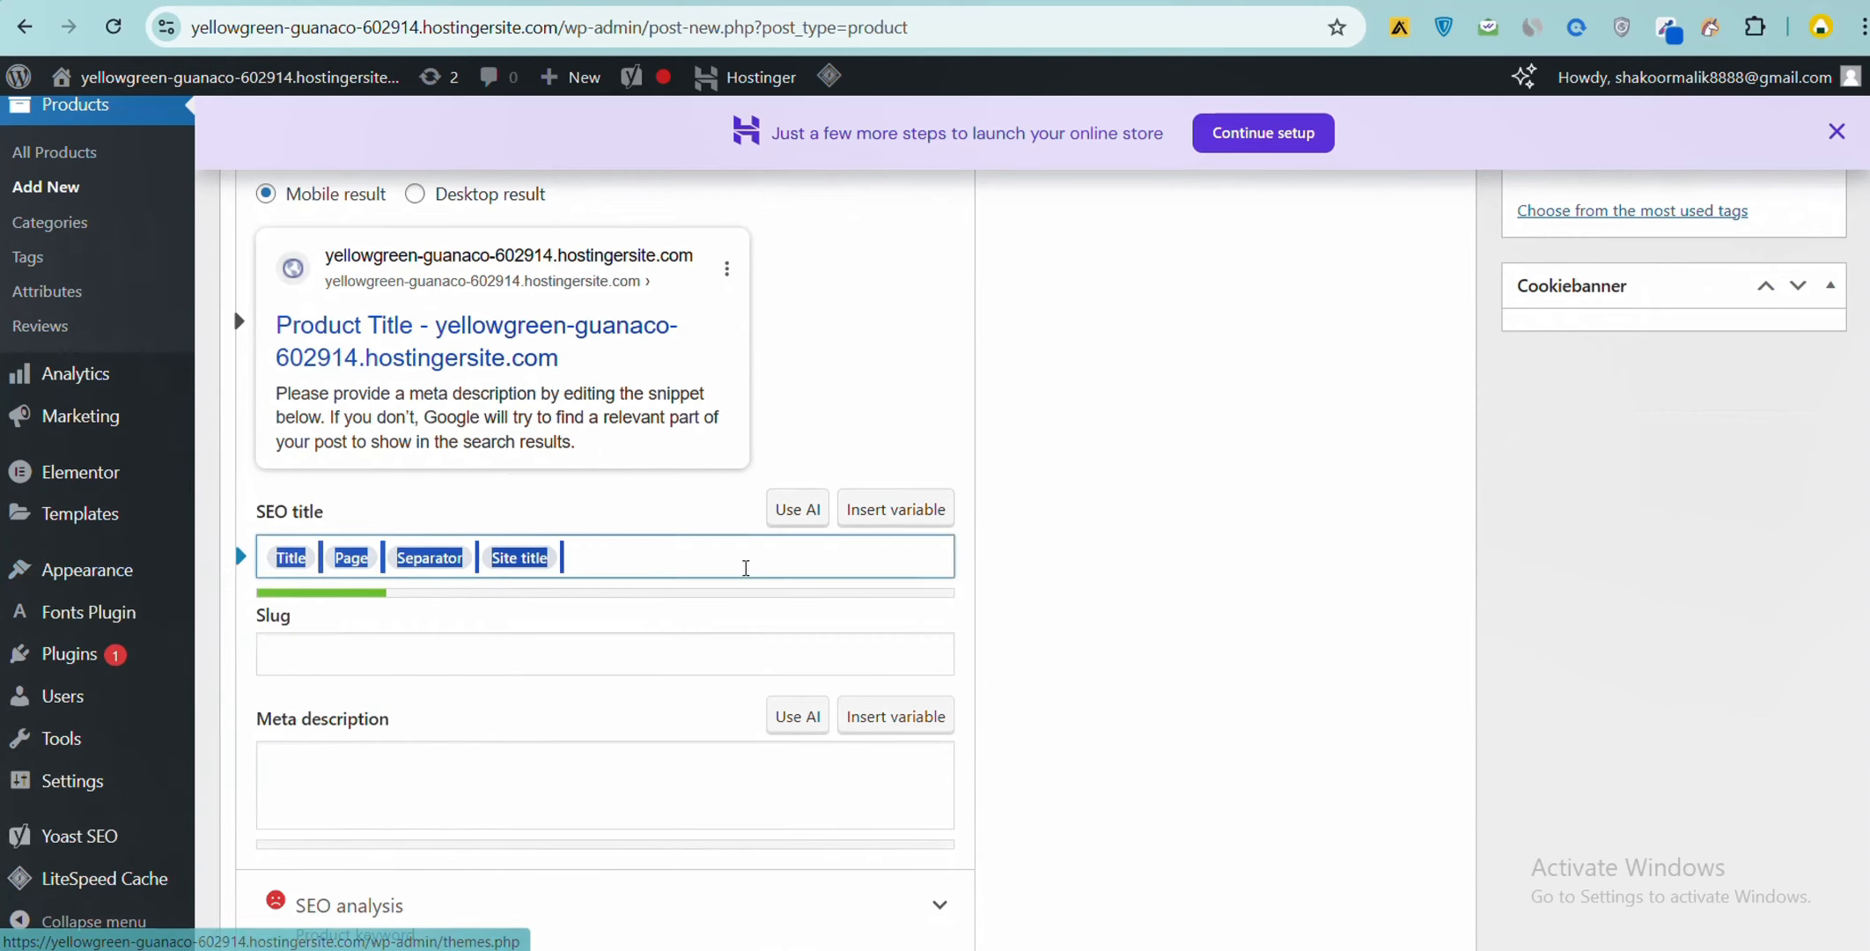
key("BackSpace")
key("BackSpace")
key("BackSpace")
key("BackSpace")
key("BackSpace")
key("BackSpace")
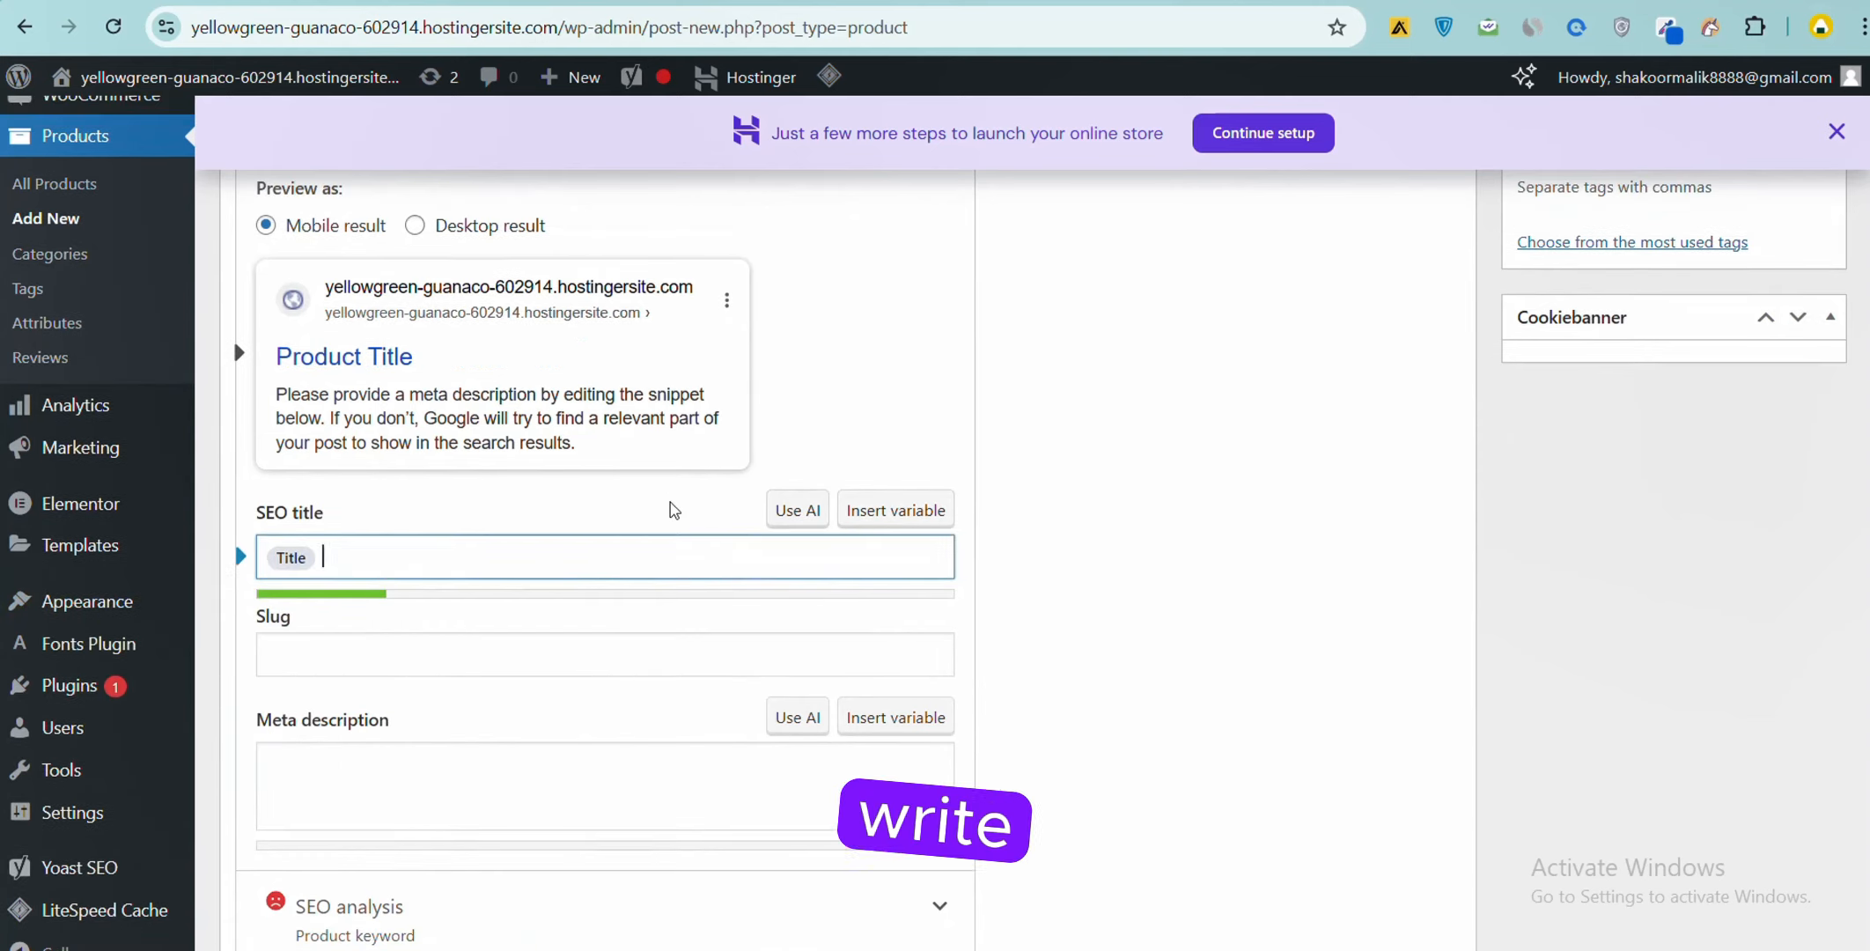
key("BackSpace")
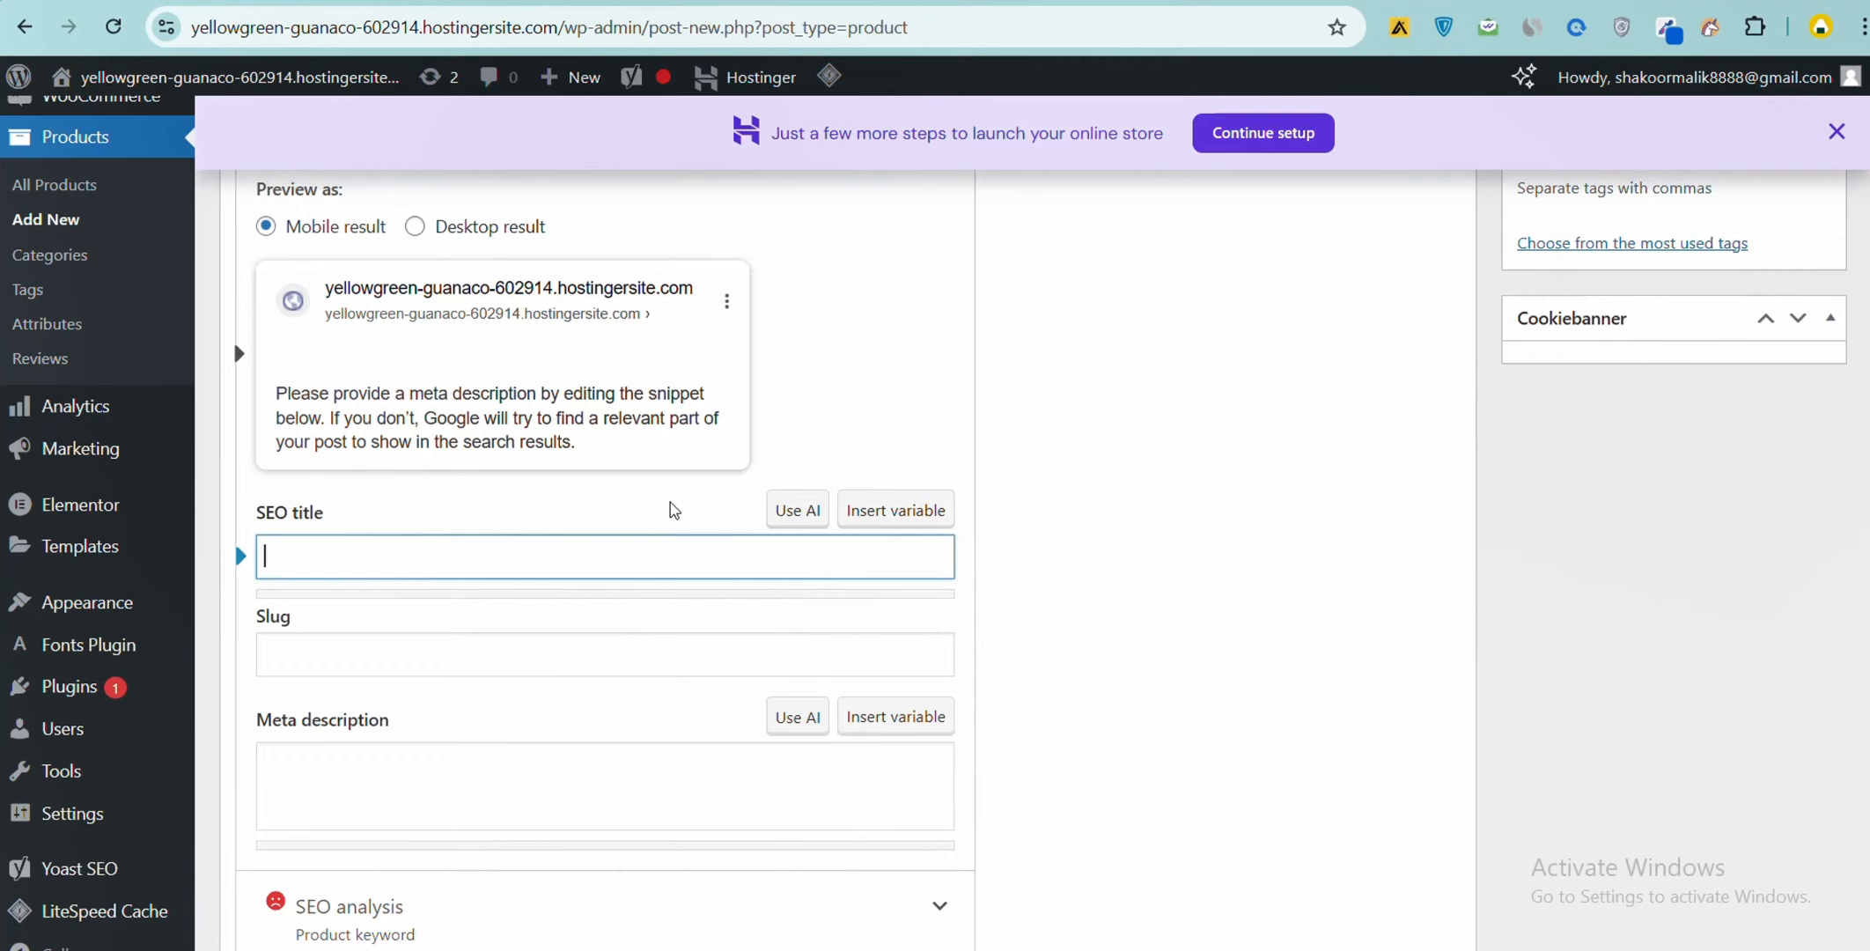
type("Write SEO")
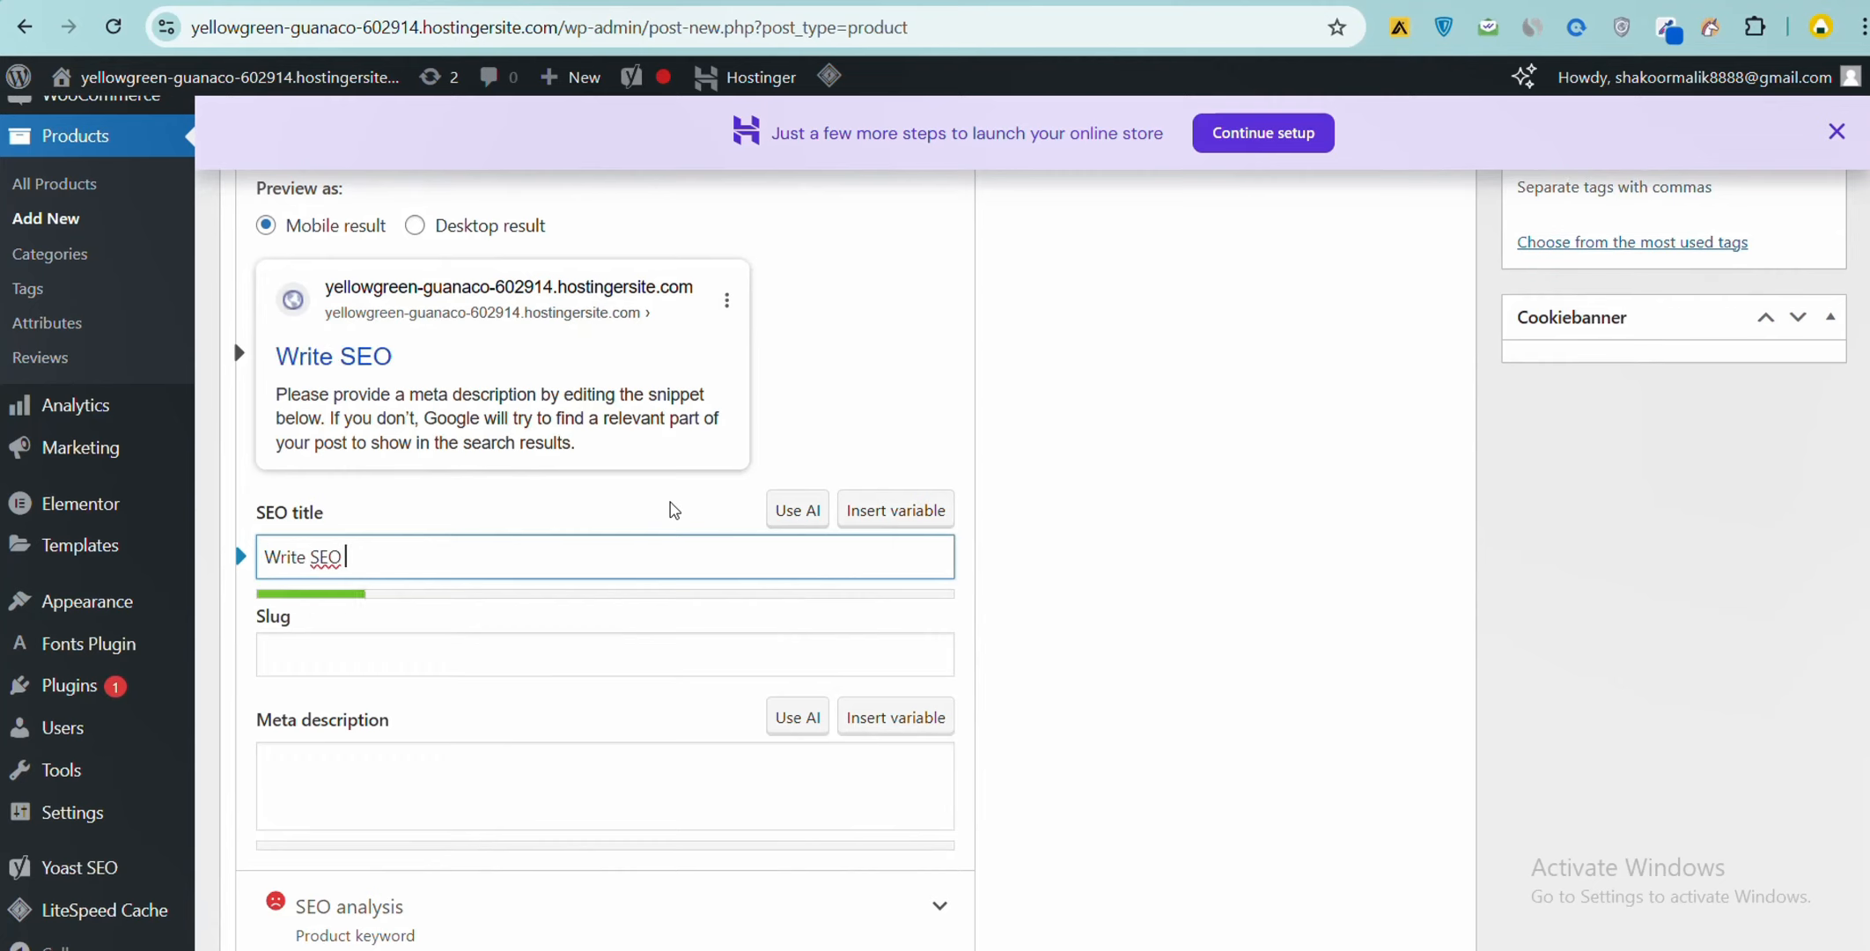
type(" Optimized m")
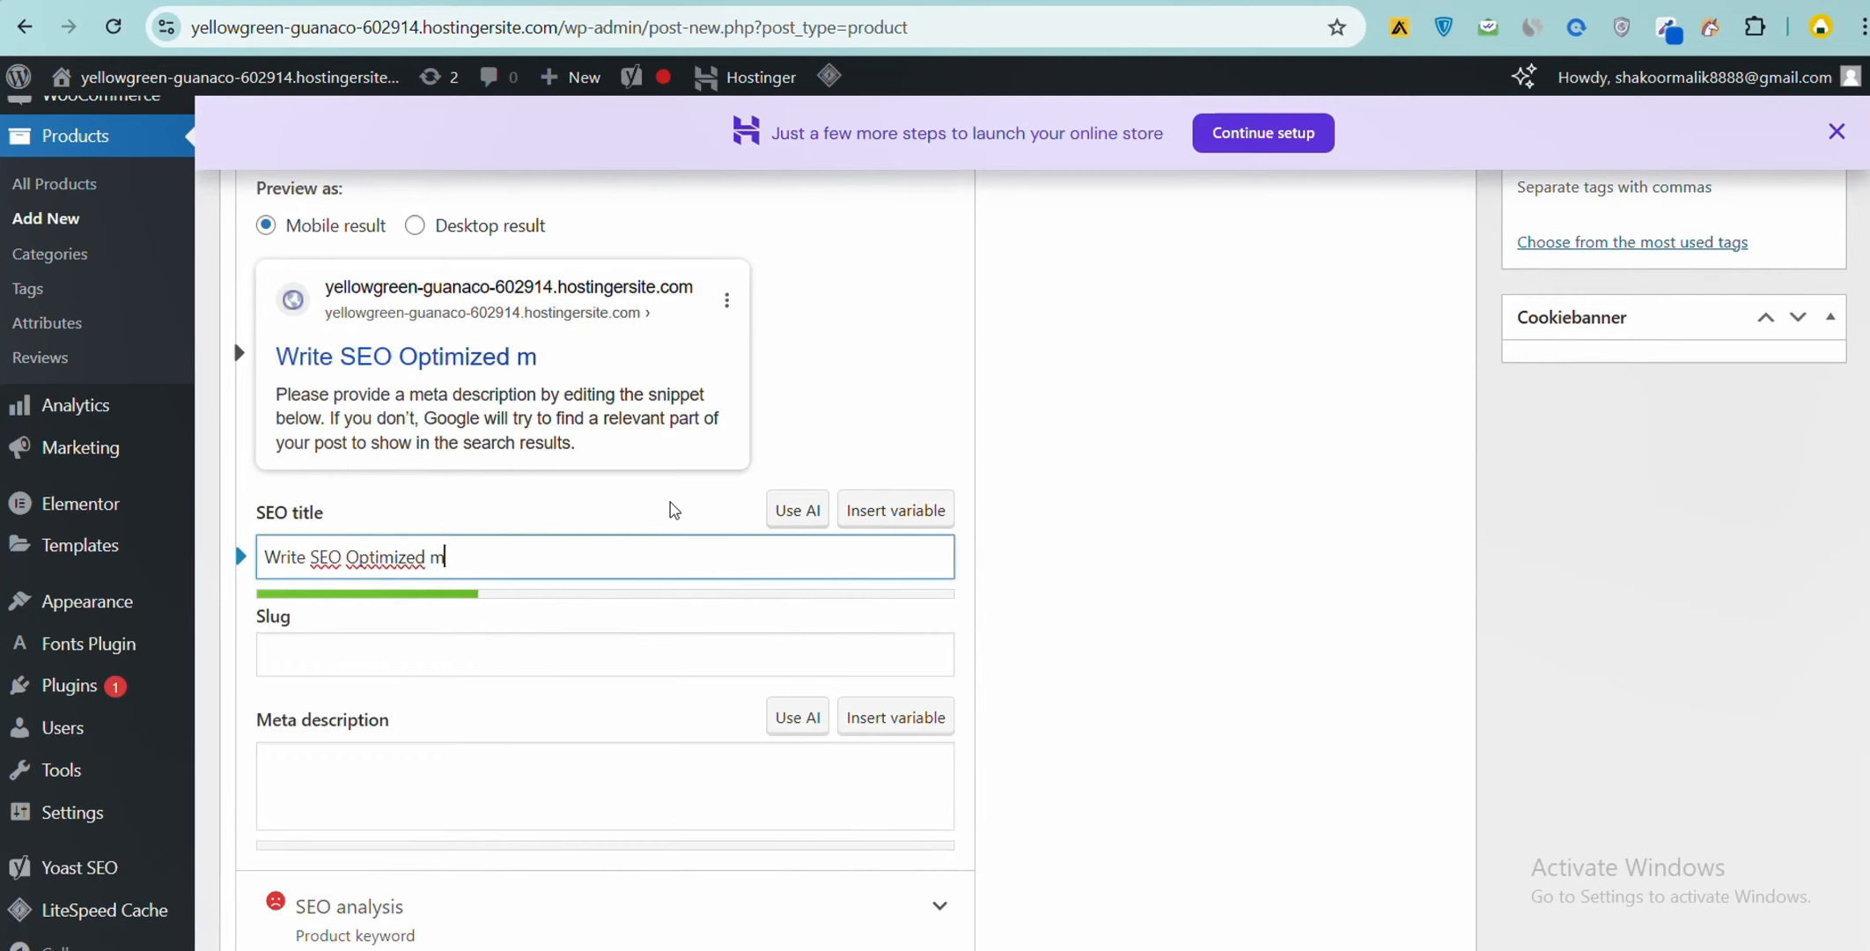
type("eta ti")
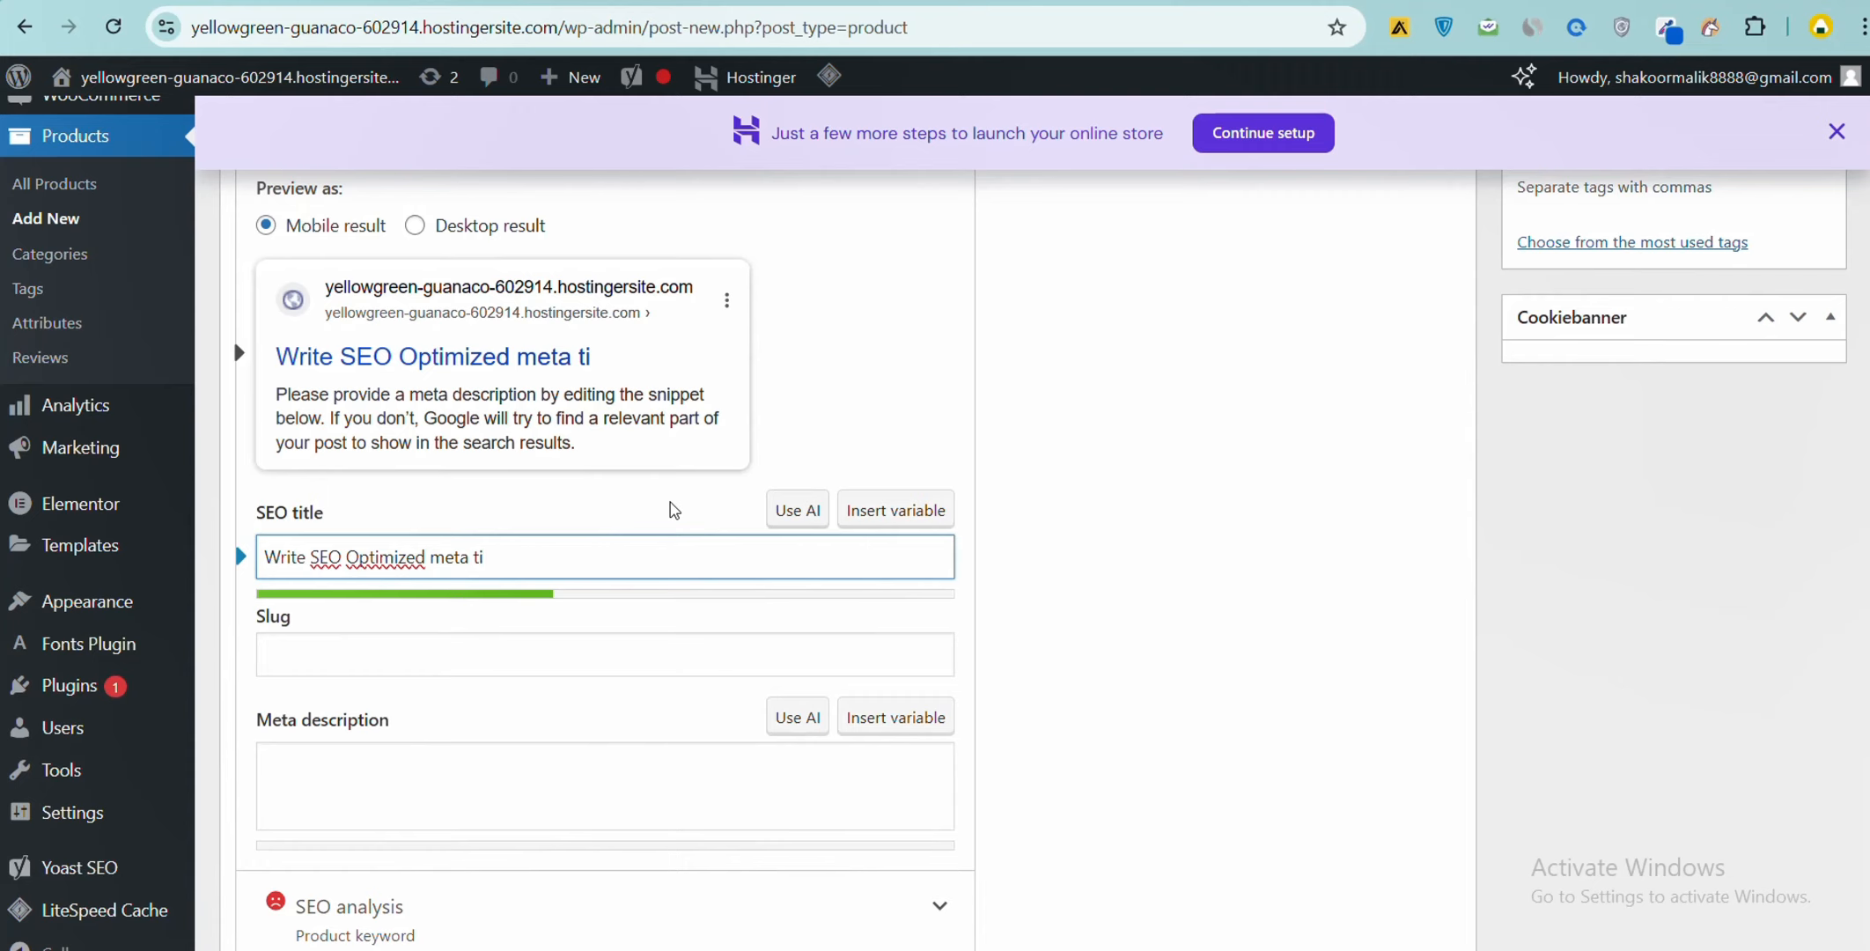
type("tle abou")
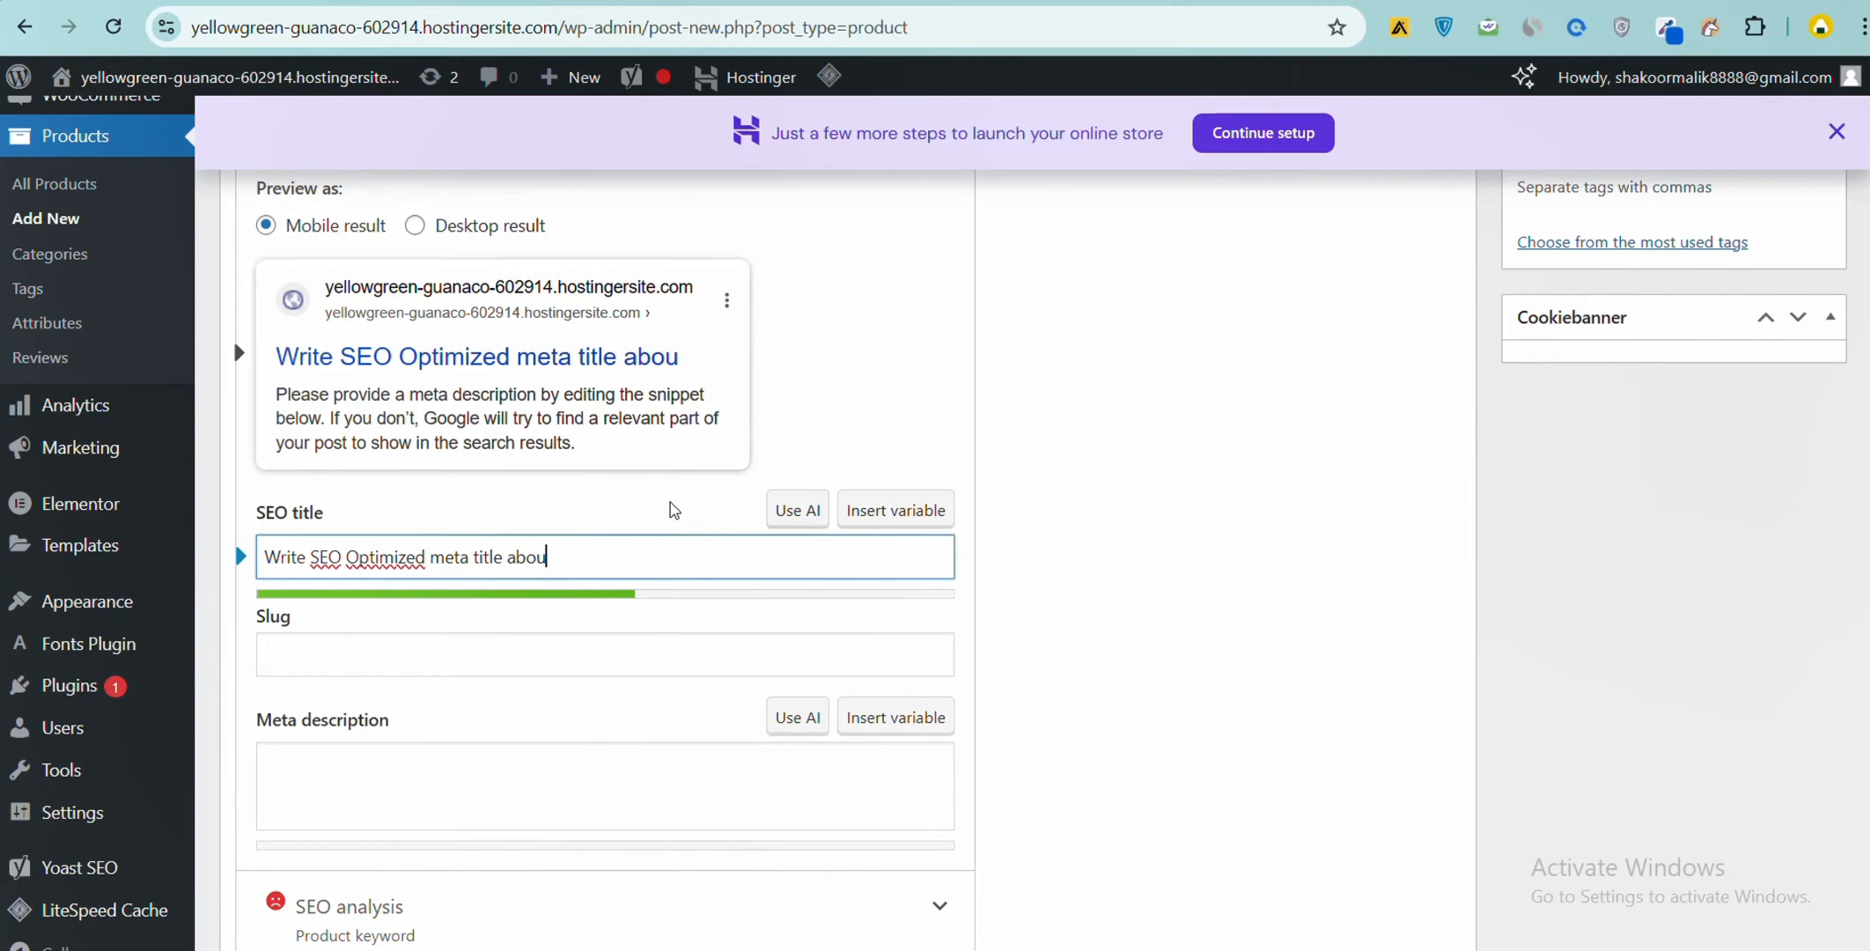
type("t the product")
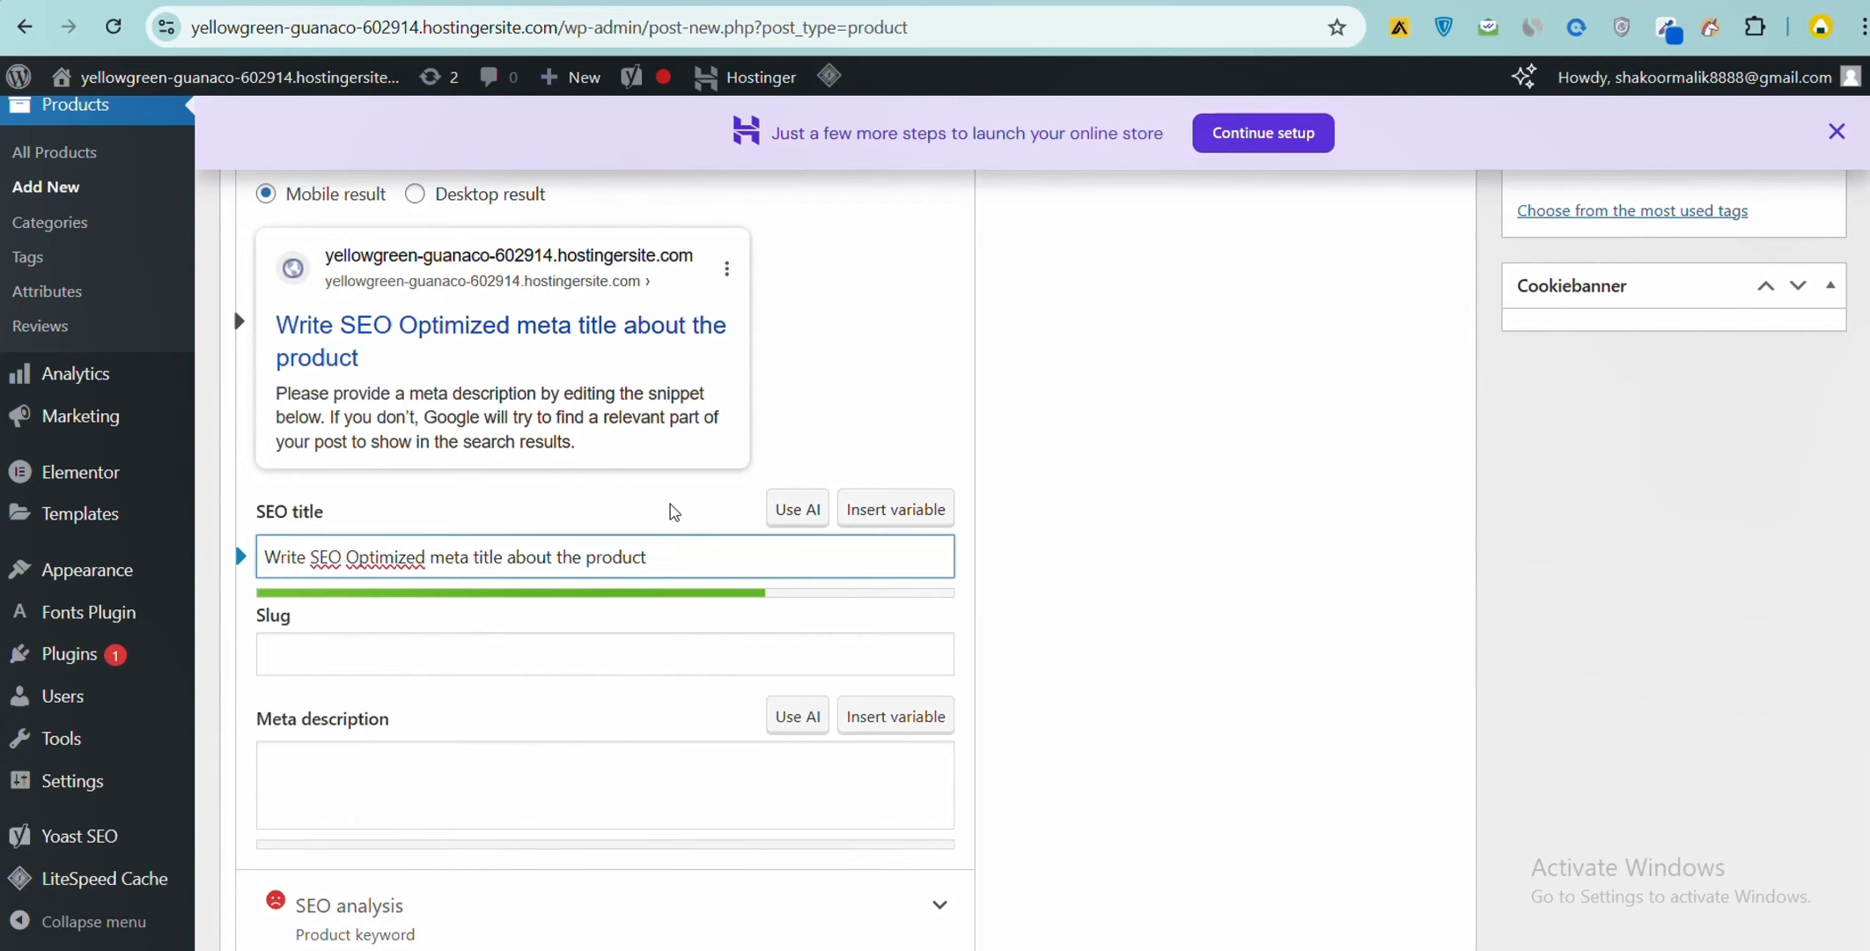
Step: Enter "Meta description" as the product's meta description
scroll(674, 511, "down", 4)
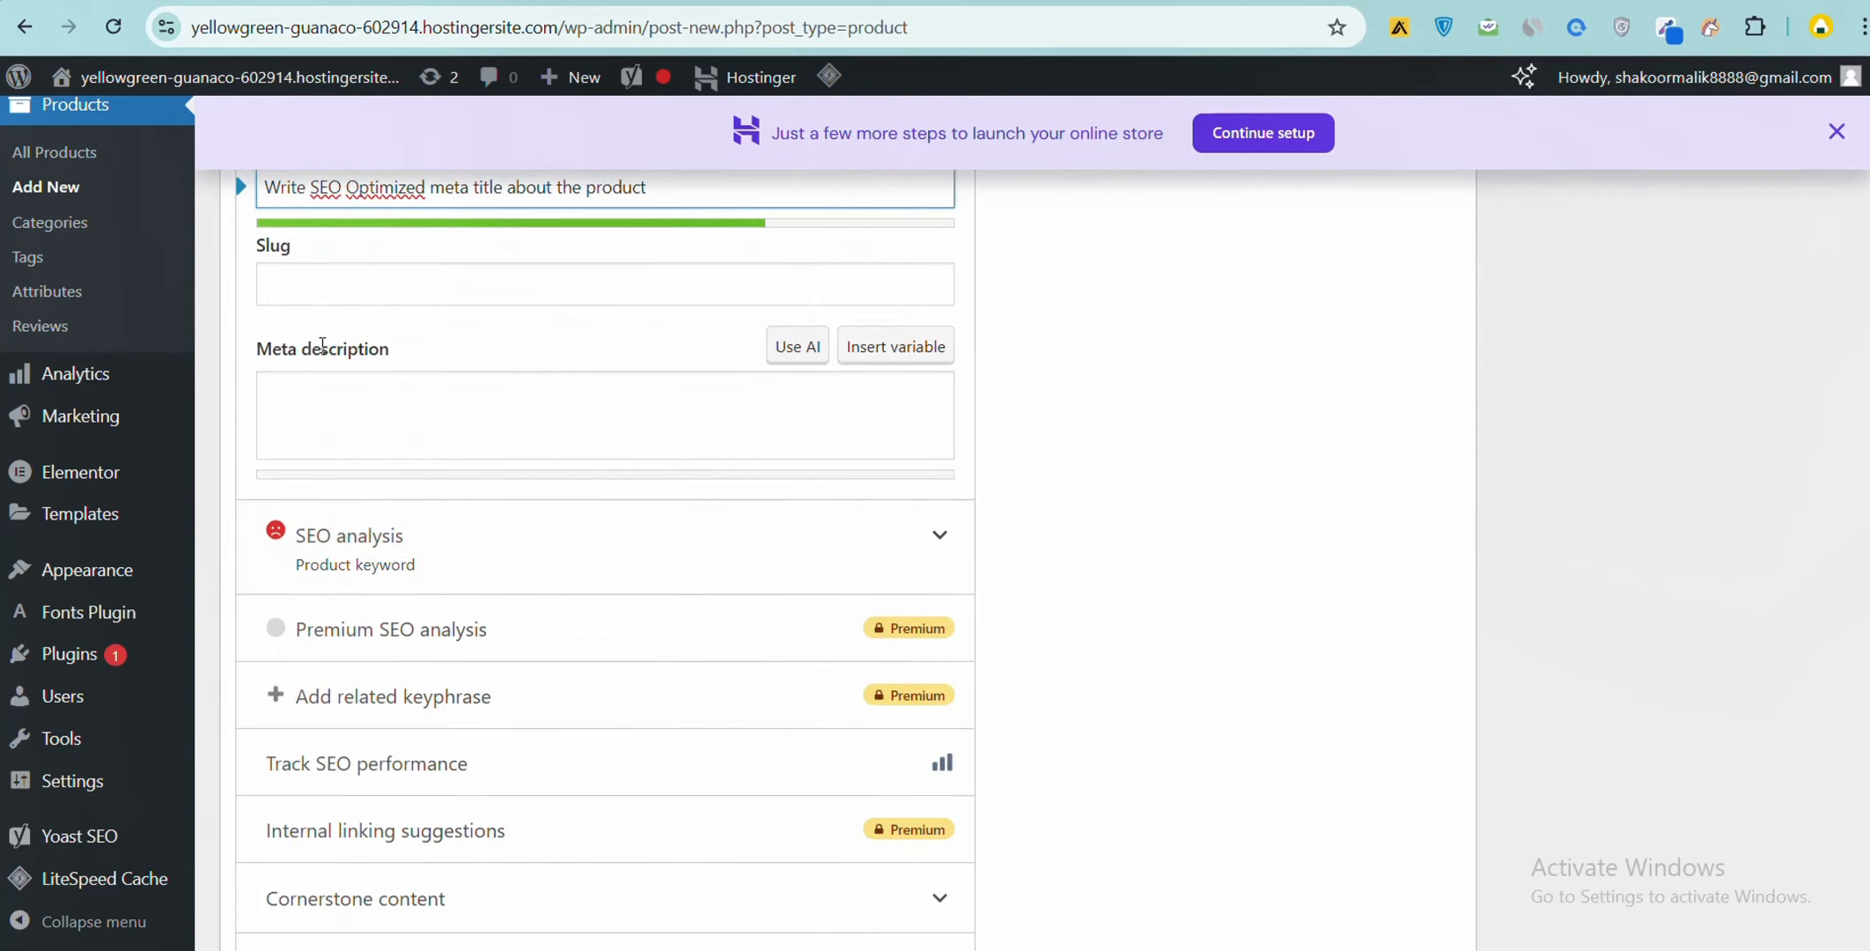
left_click(334, 383)
type("Met")
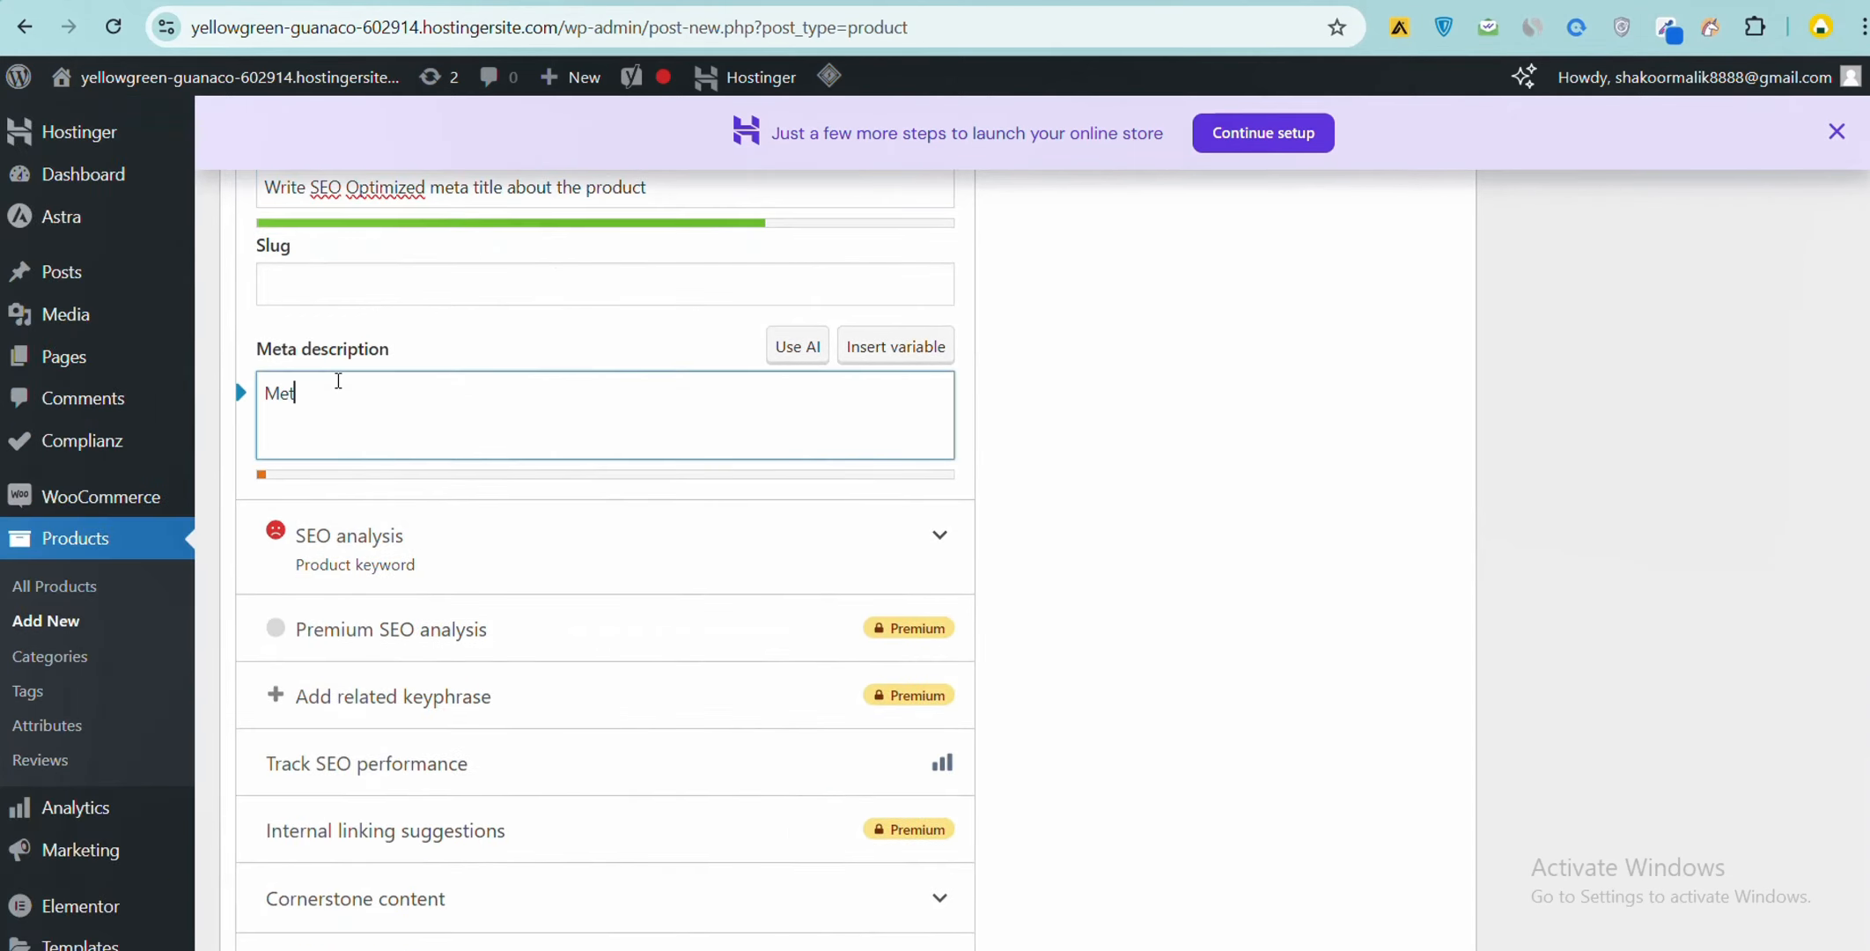
type("a description")
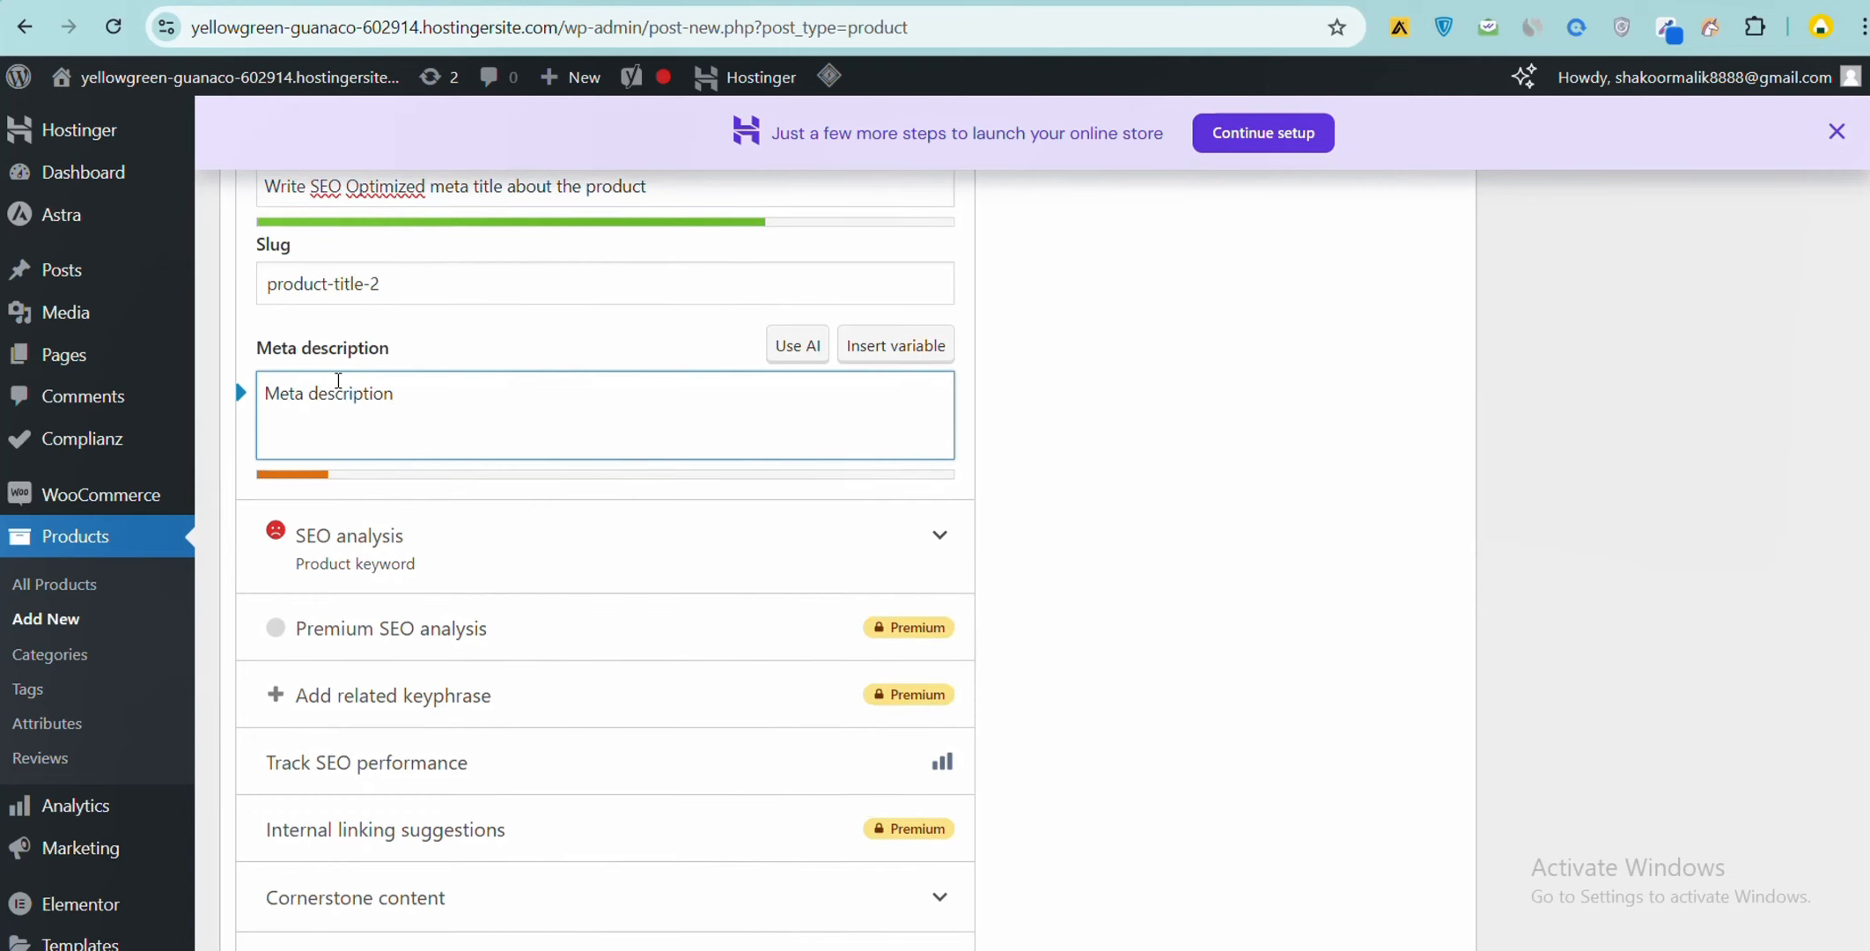
Step: Change the product type to Variable product and dismiss the hint about adding attributes
scroll(338, 380, "down", 8)
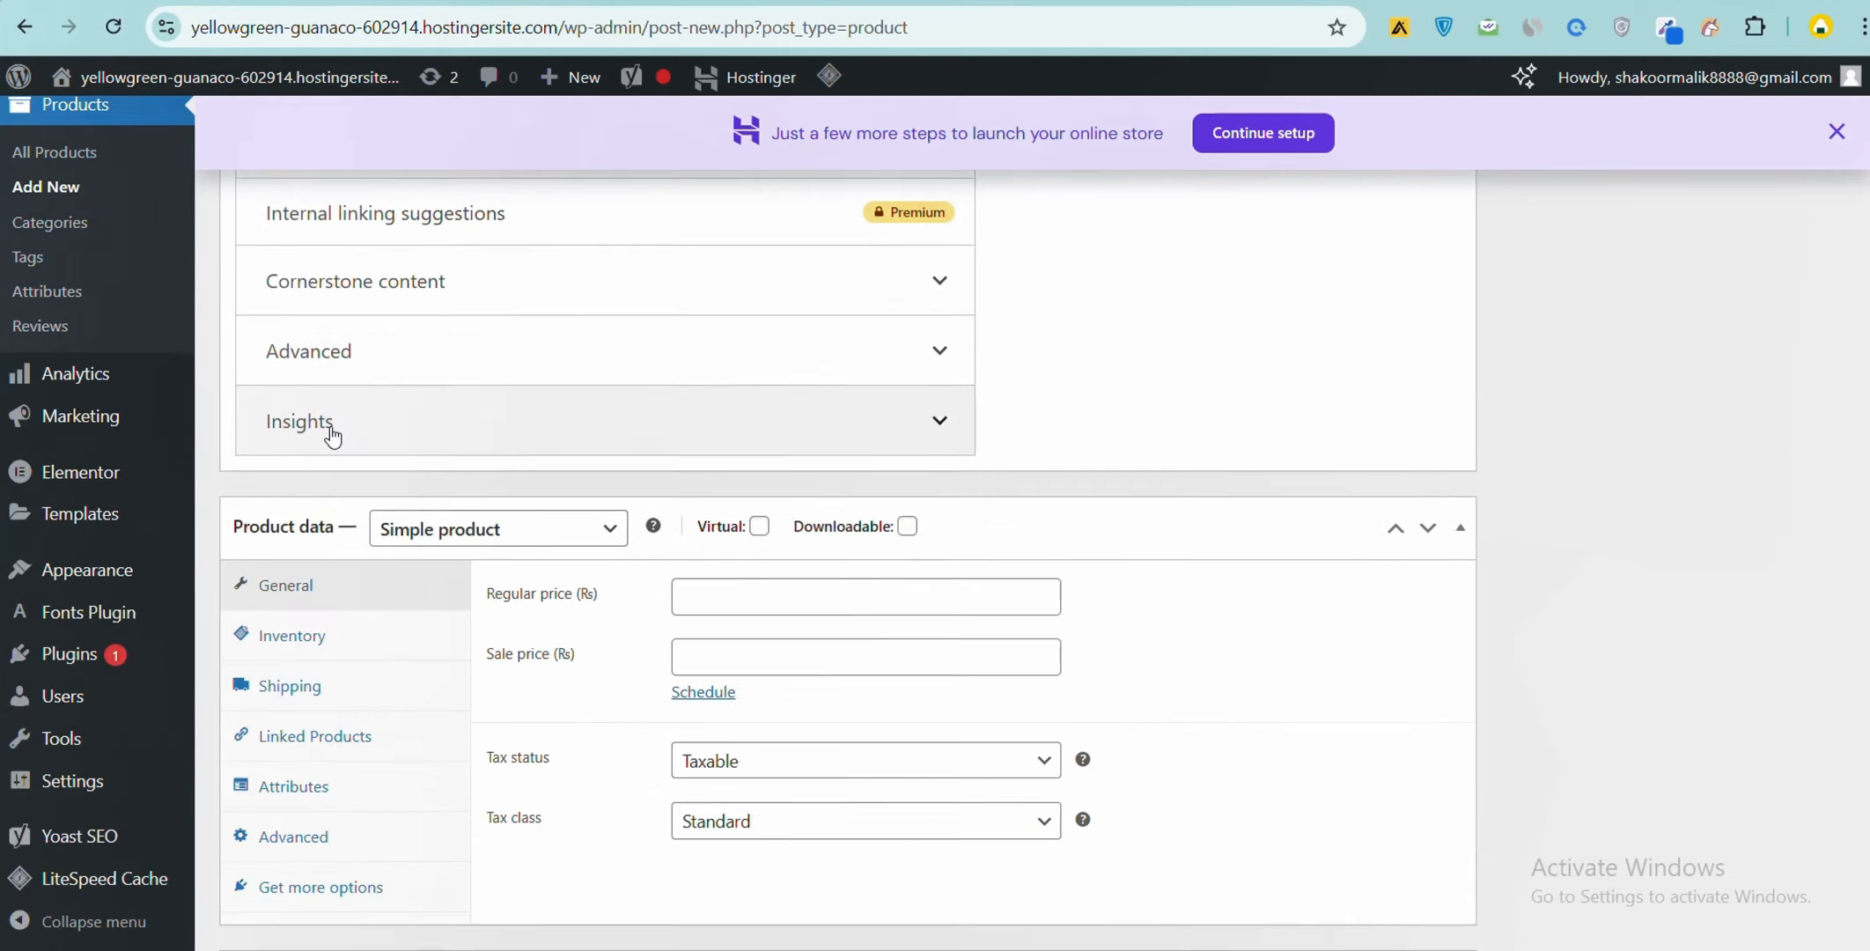
left_click(411, 414)
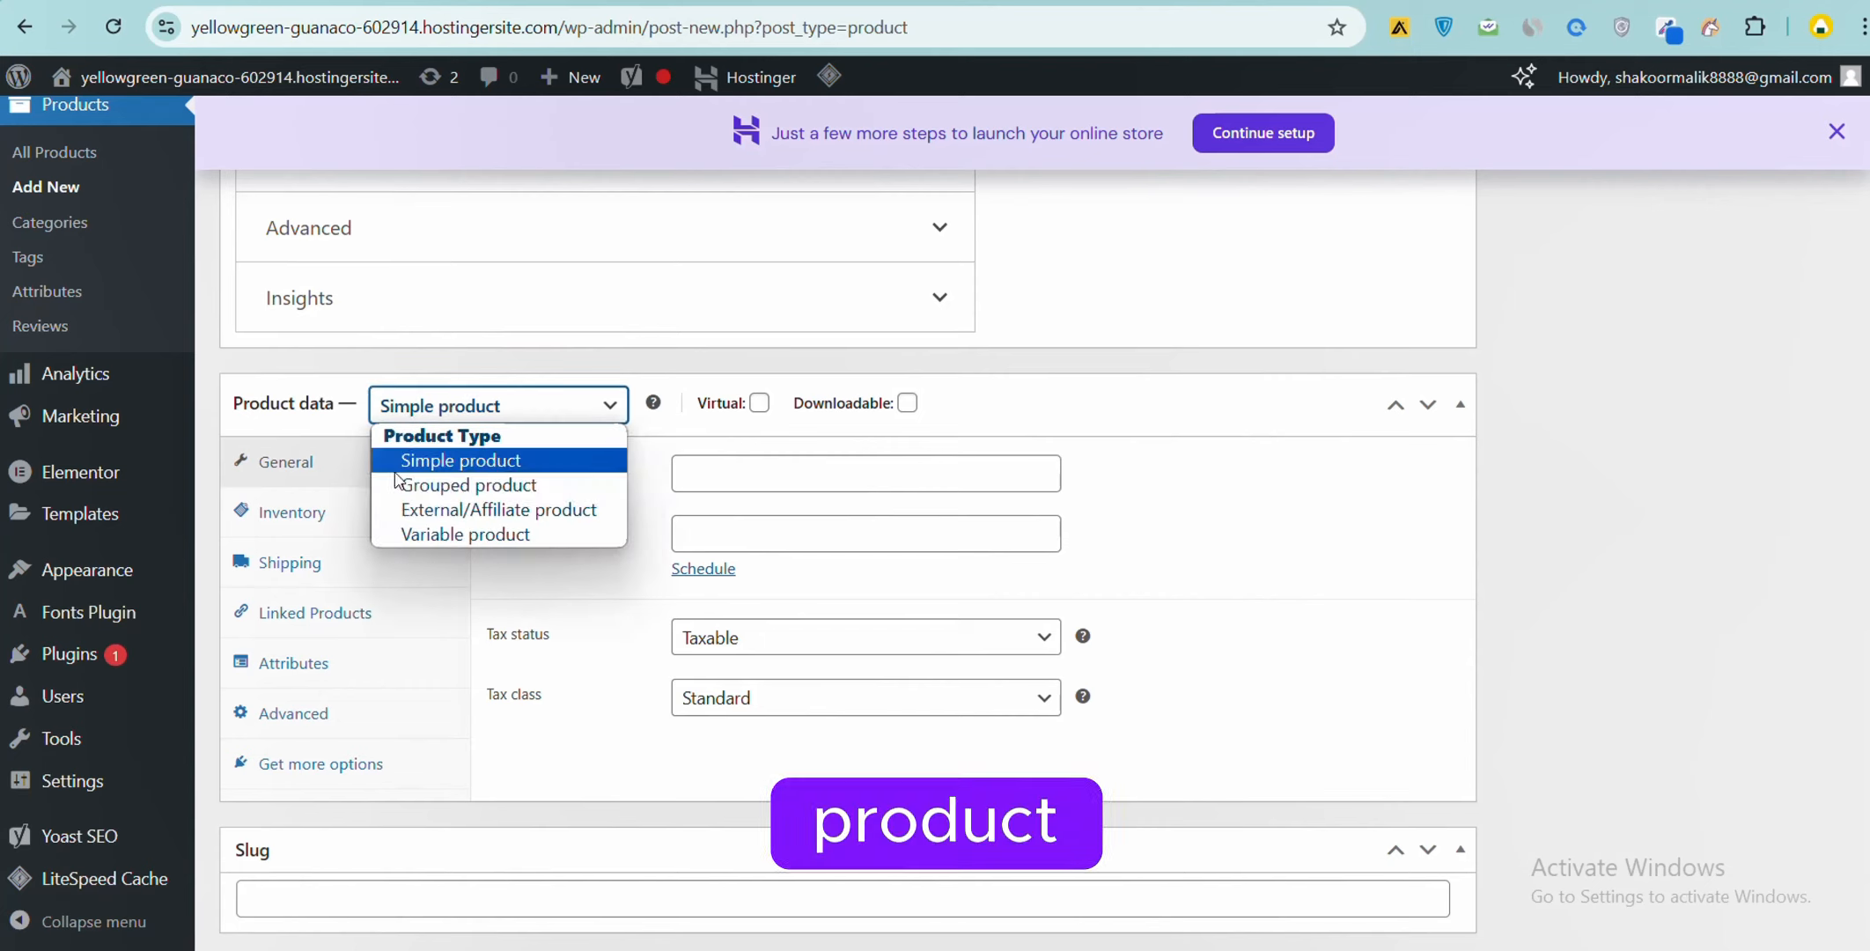
left_click(434, 535)
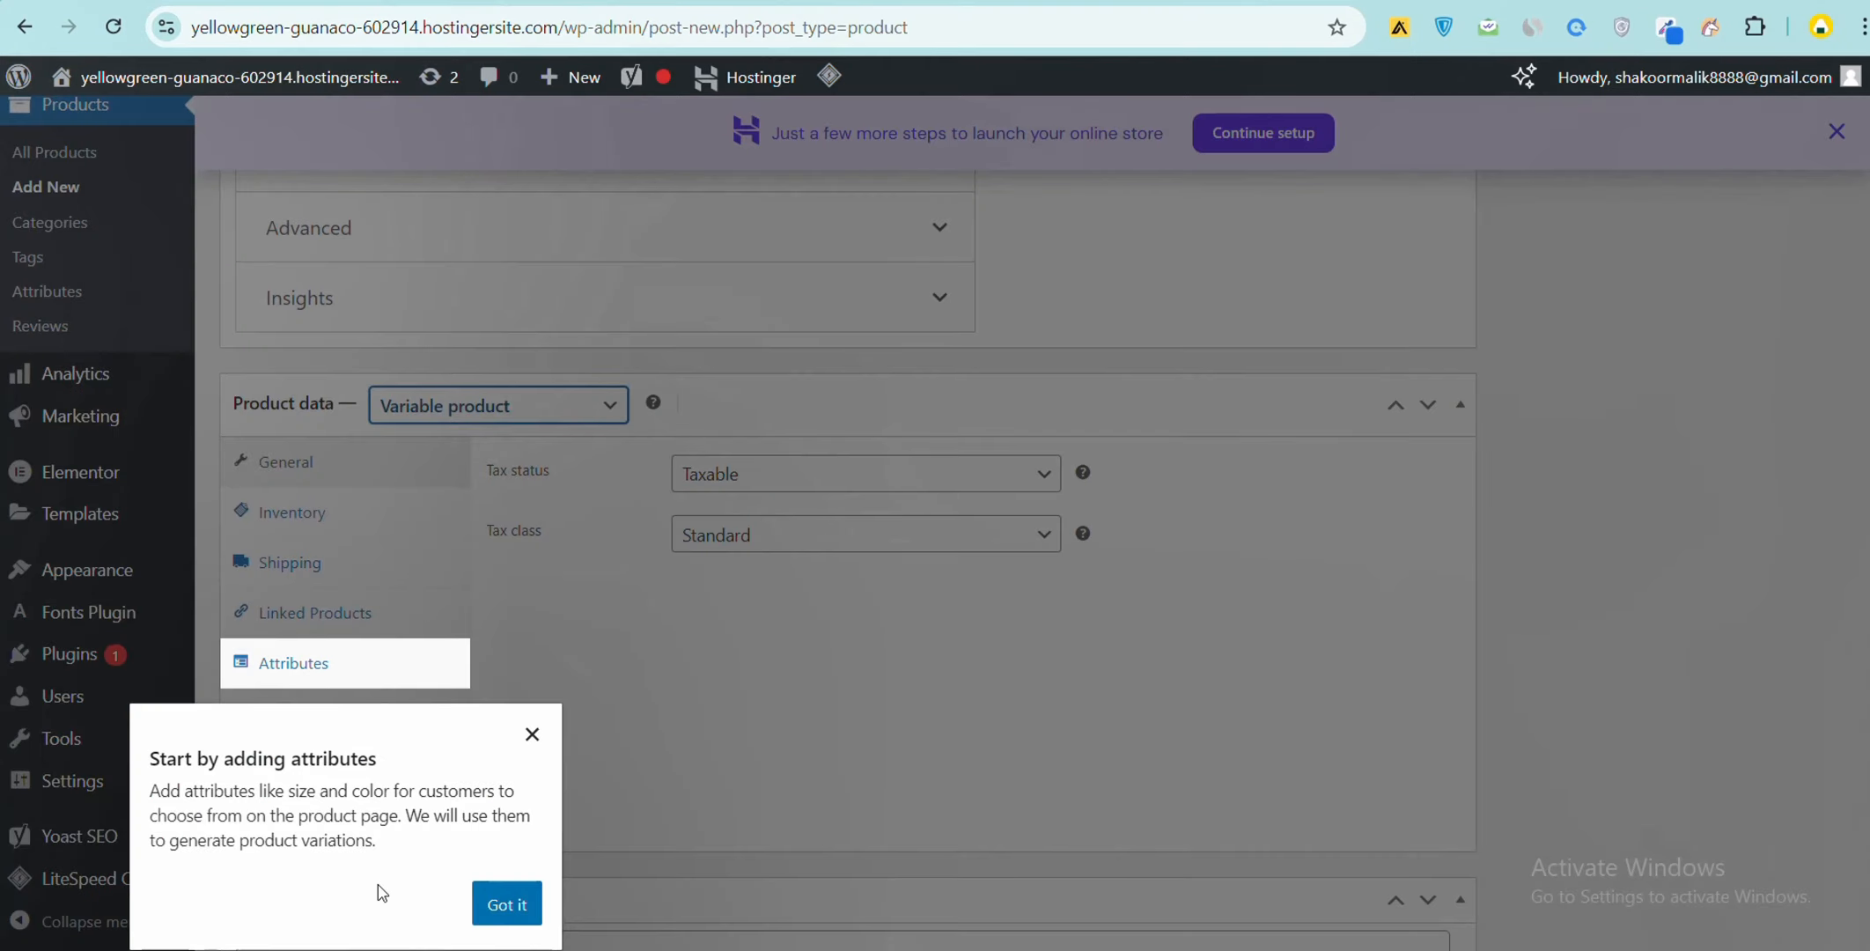
left_click(508, 905)
Step: Name the new custom product attribute "Size" in the variable product's attributes
left_click(344, 674)
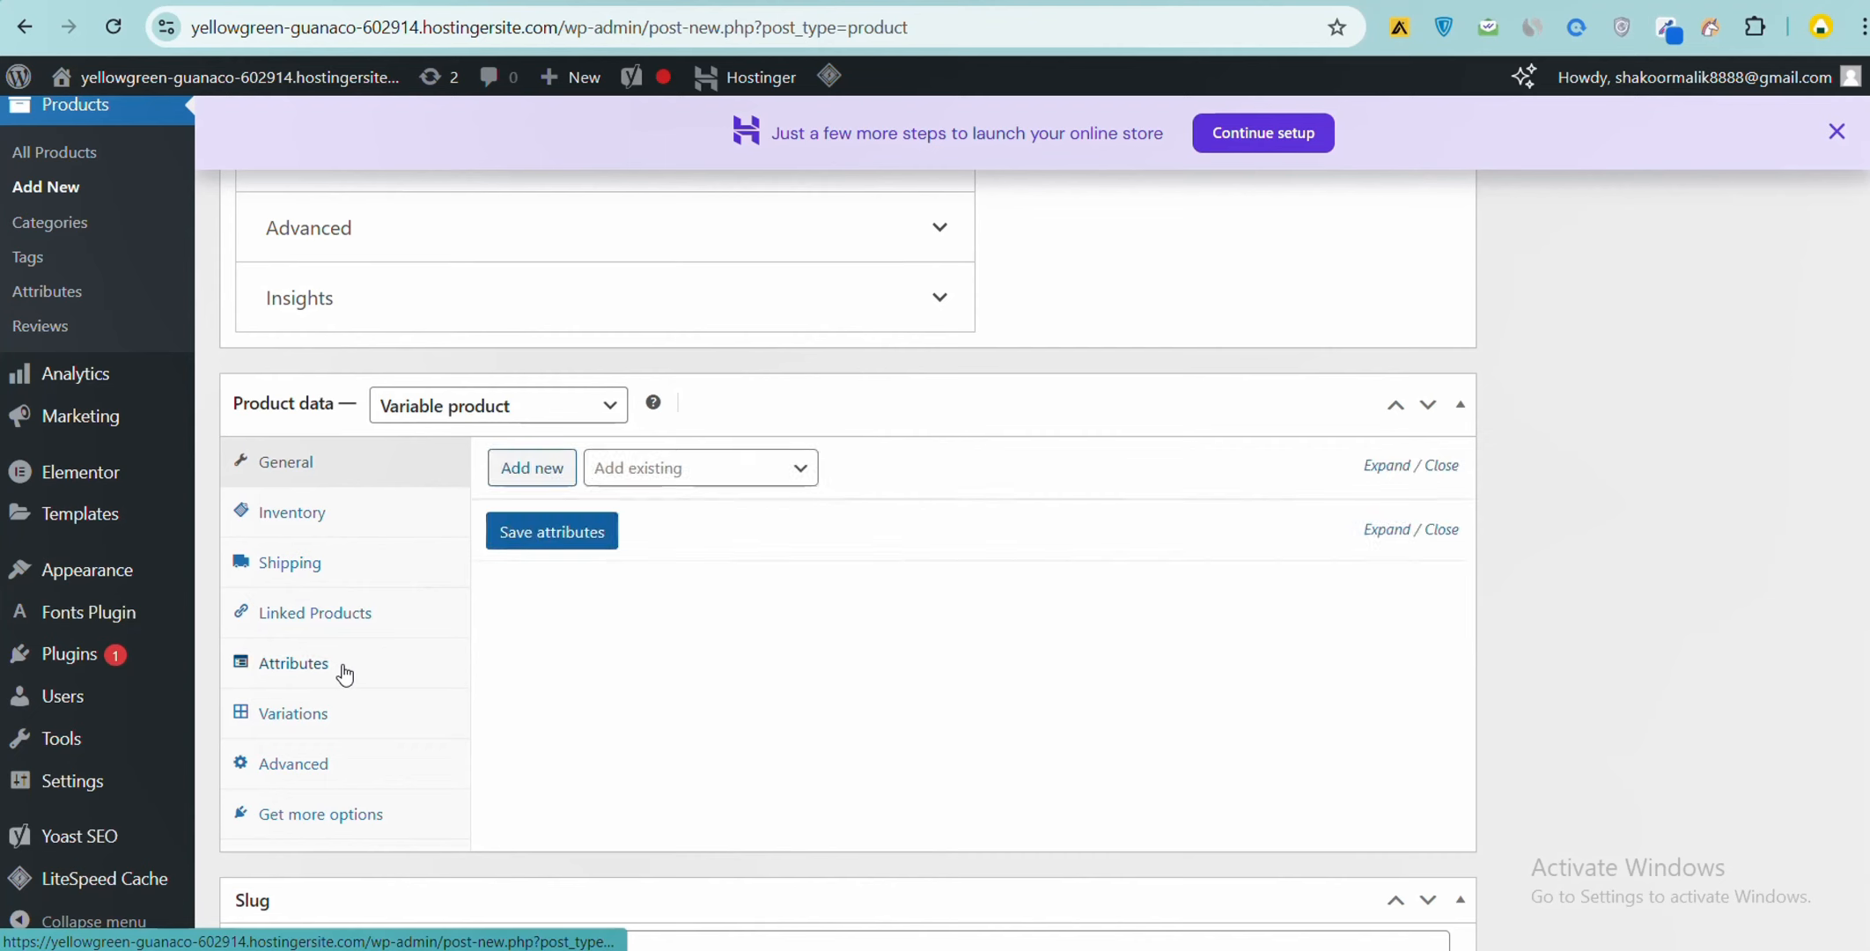
left_click(683, 475)
left_click(684, 478)
left_click(591, 627)
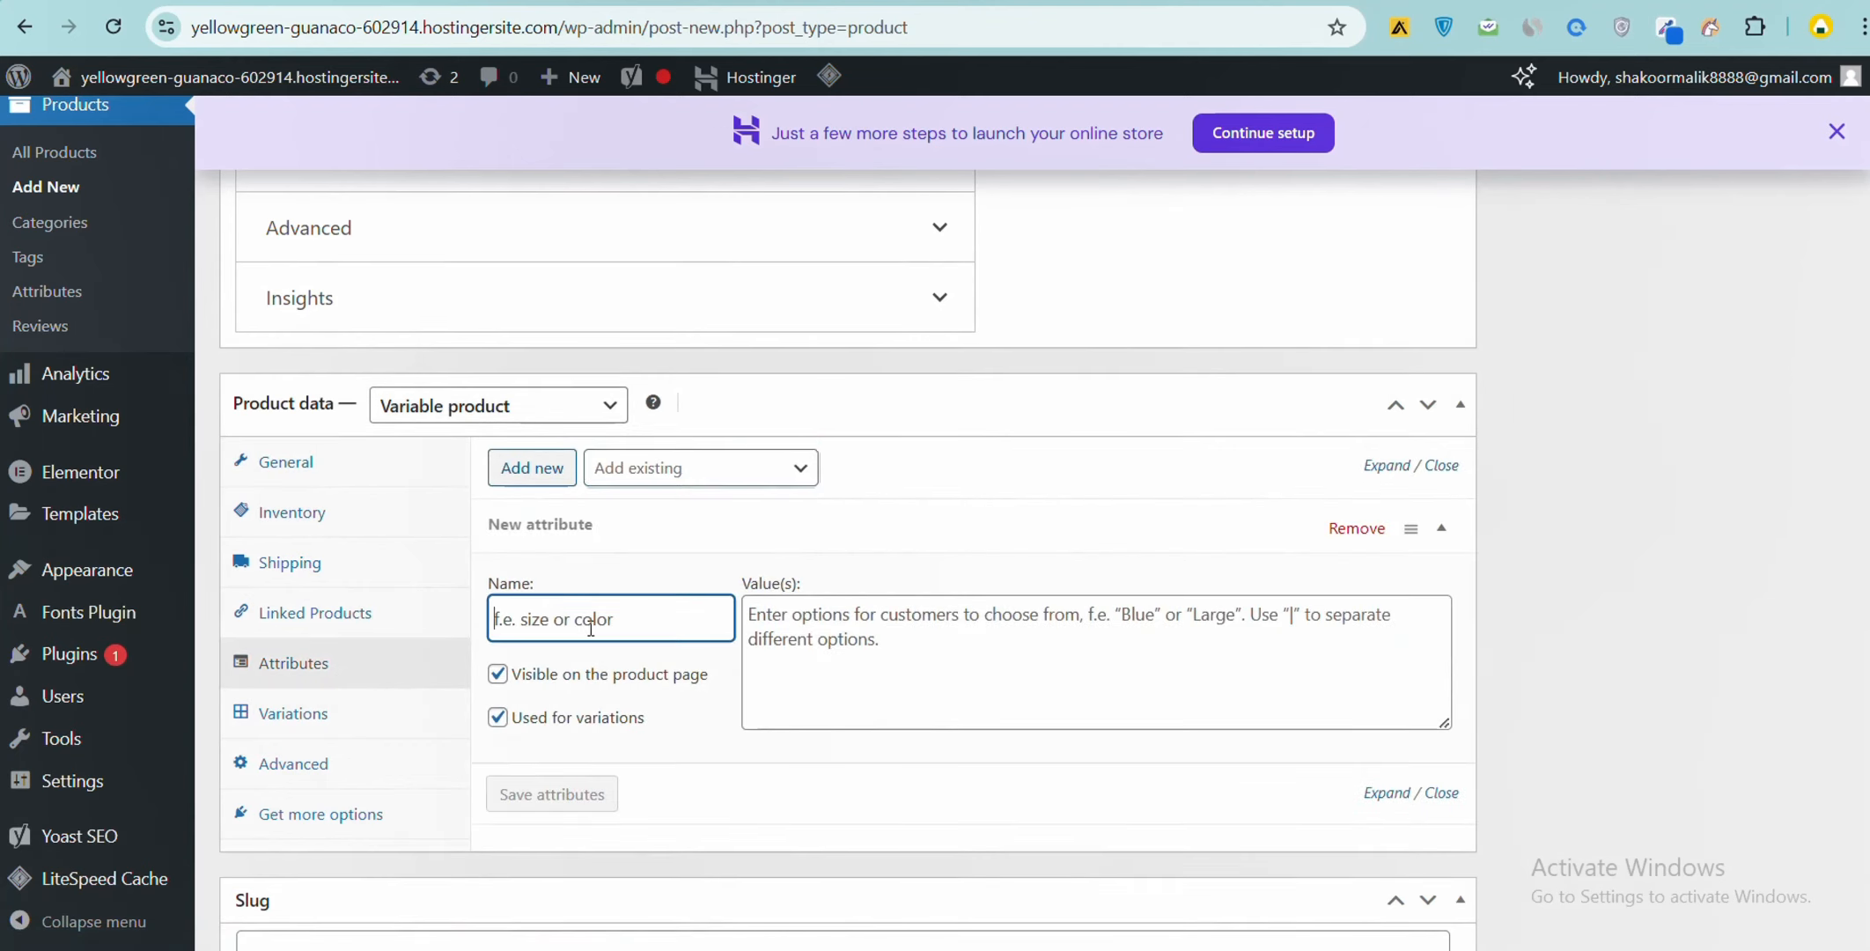
type("Size")
Step: Add the existing size attribute to the product and select 30 as its value
left_click(709, 464)
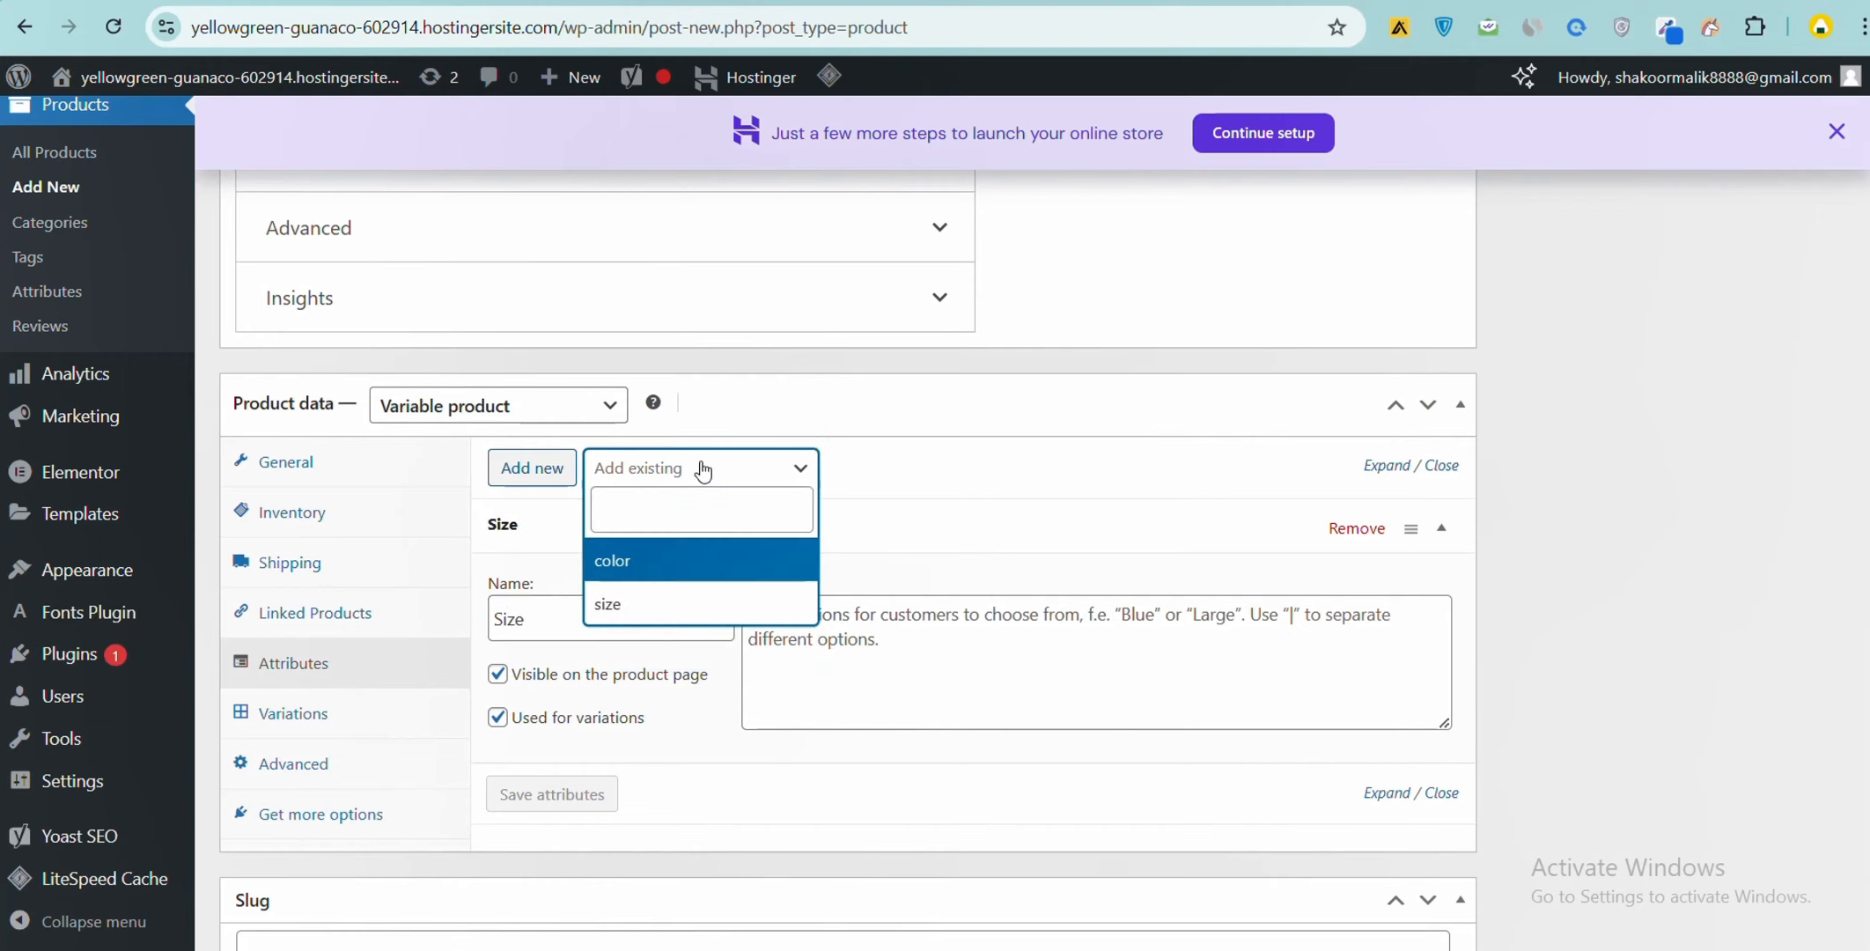
left_click(622, 604)
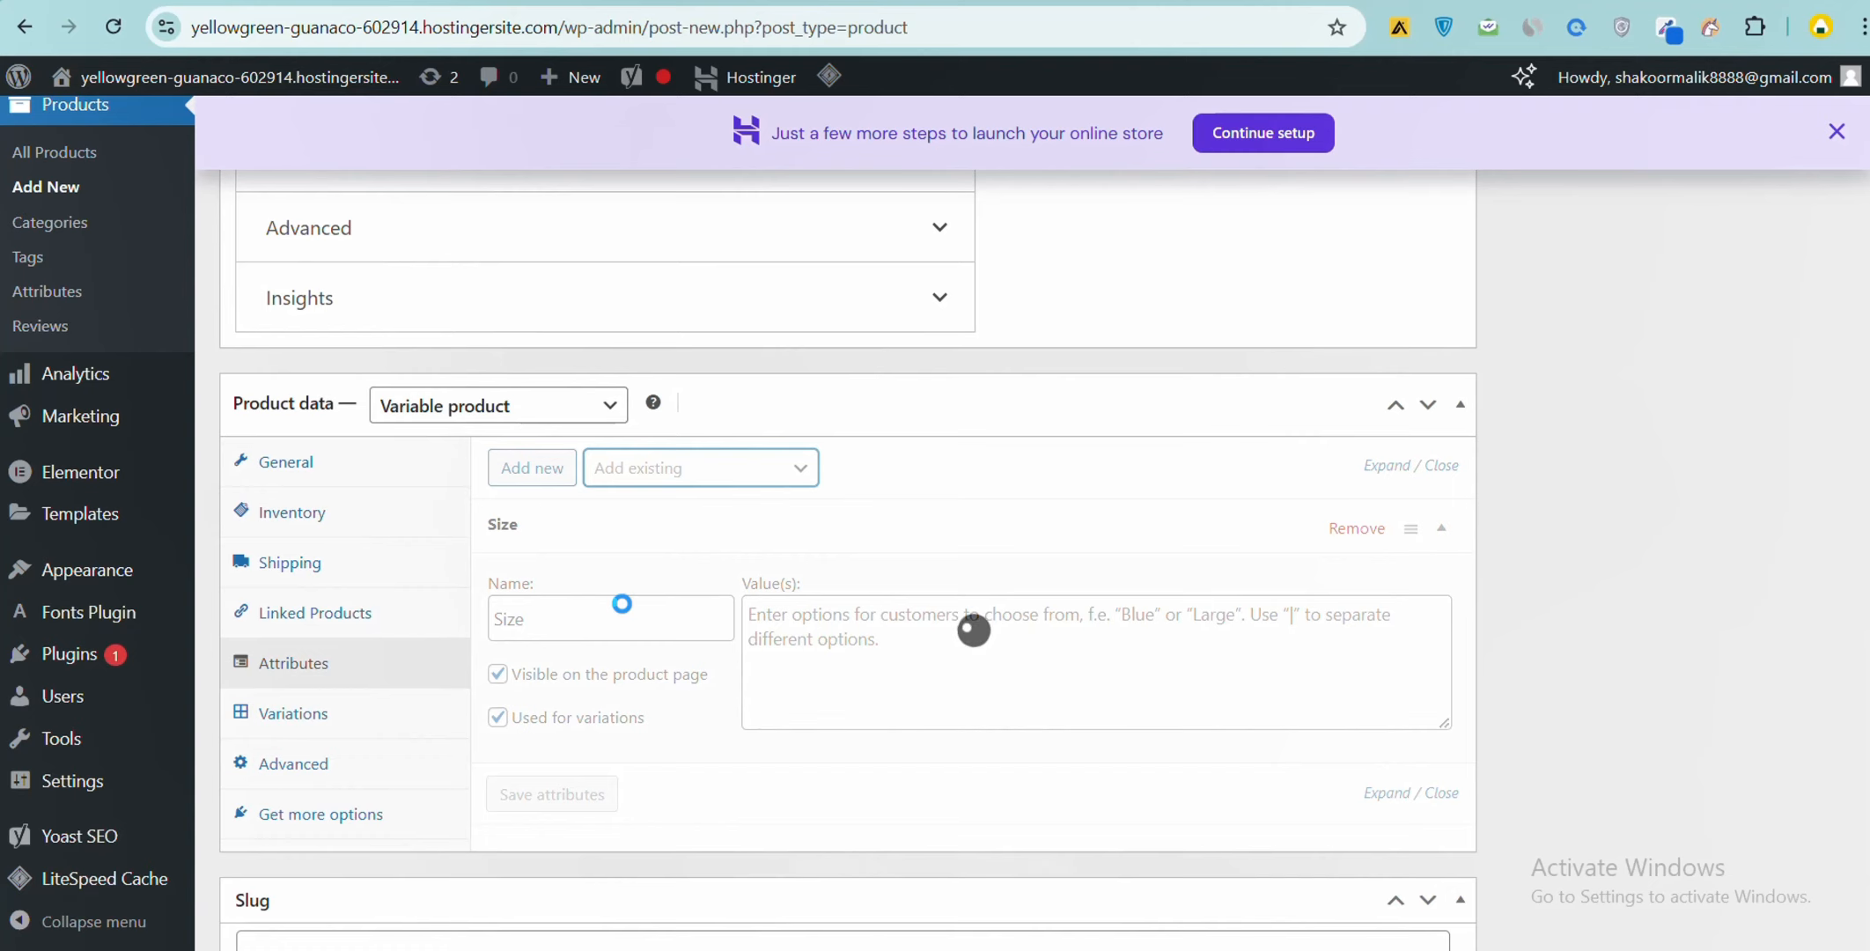
scroll(648, 603, "down", 4)
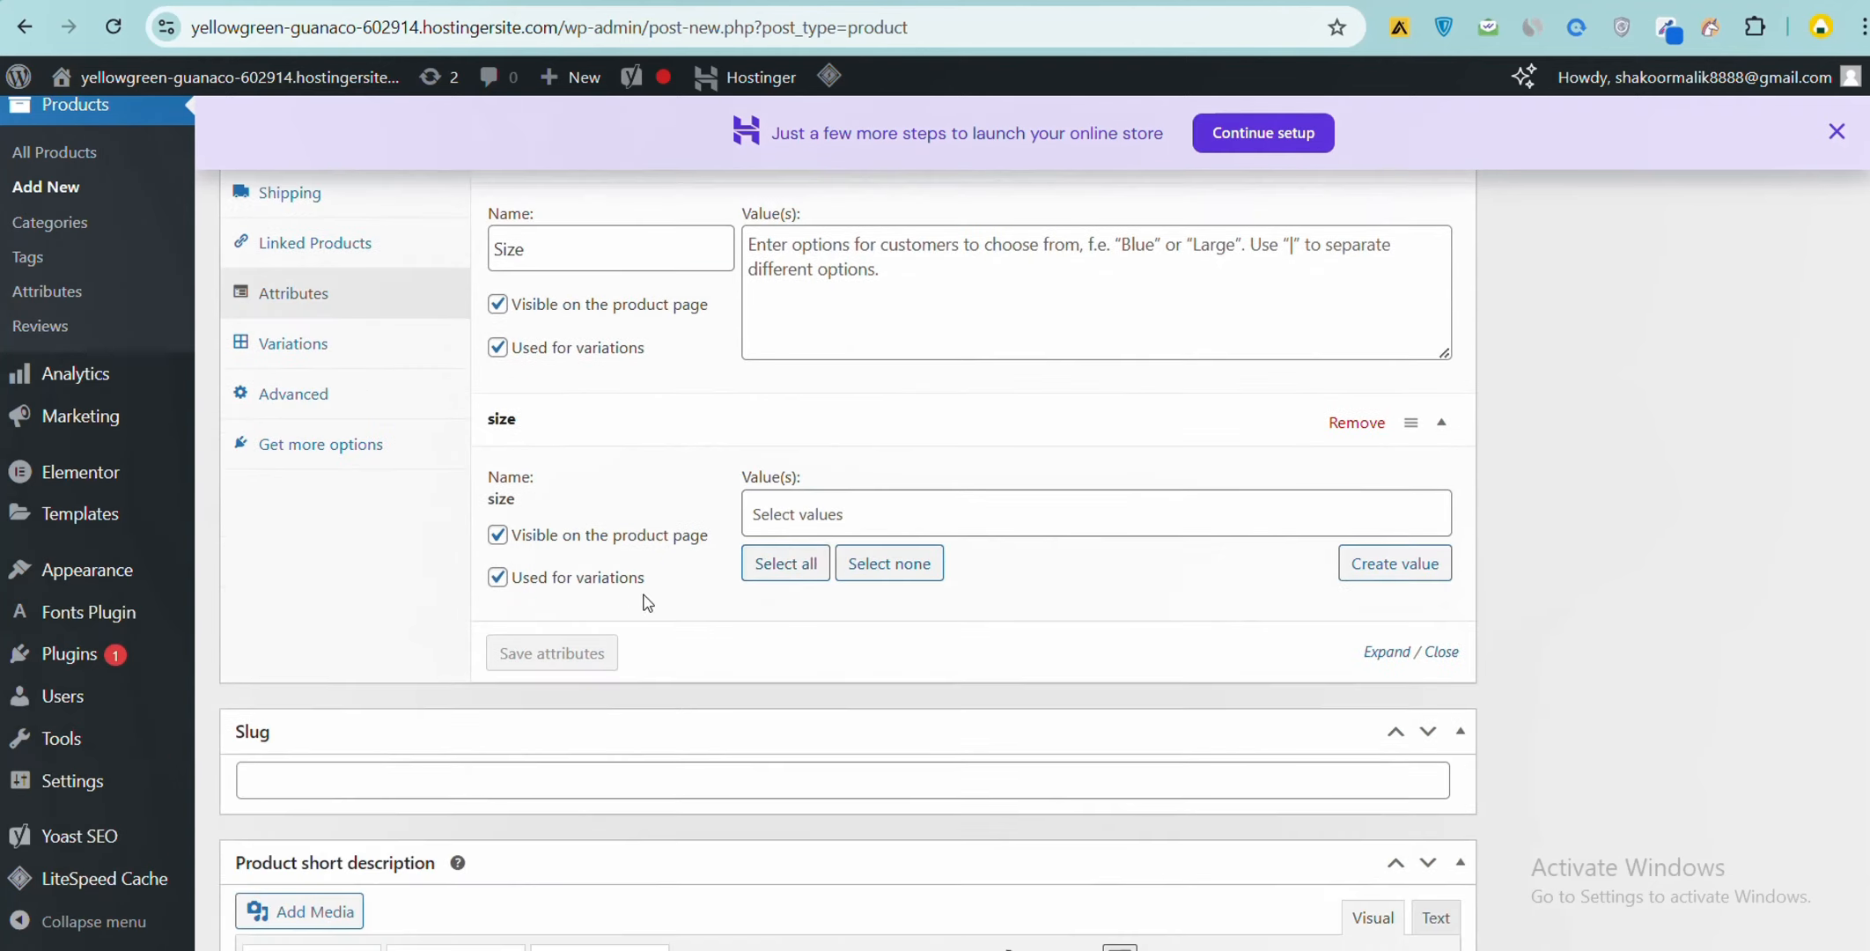
left_click(836, 516)
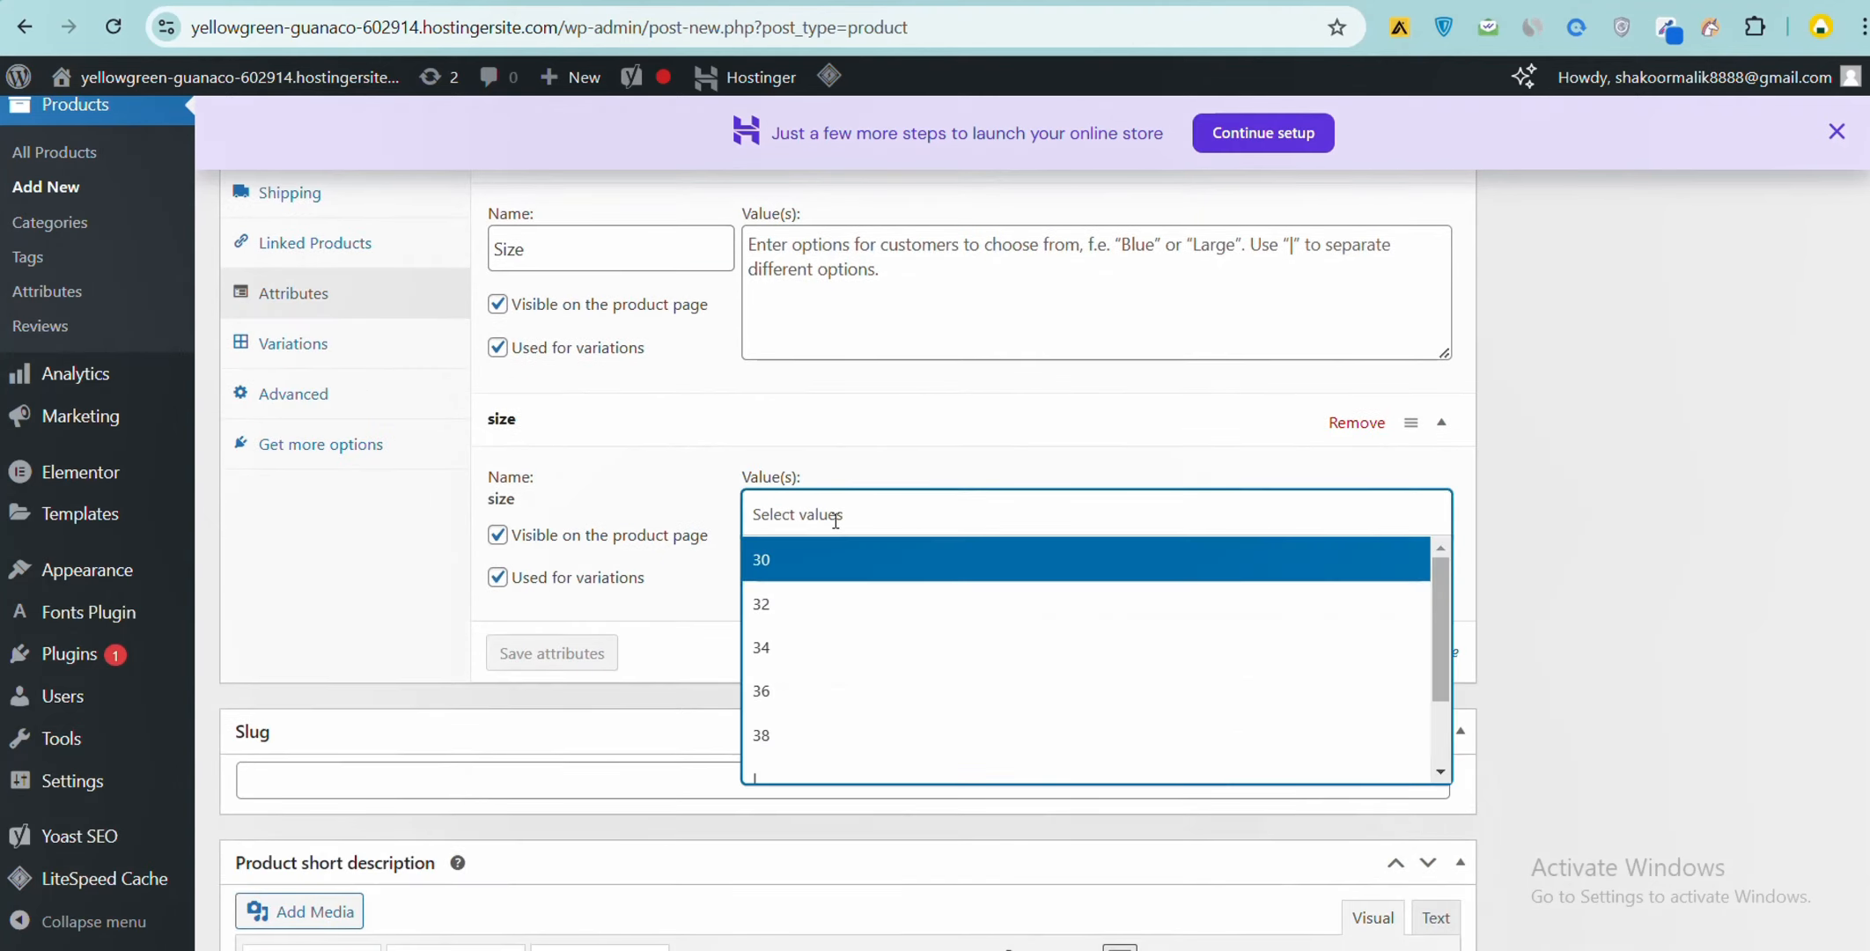
left_click(814, 573)
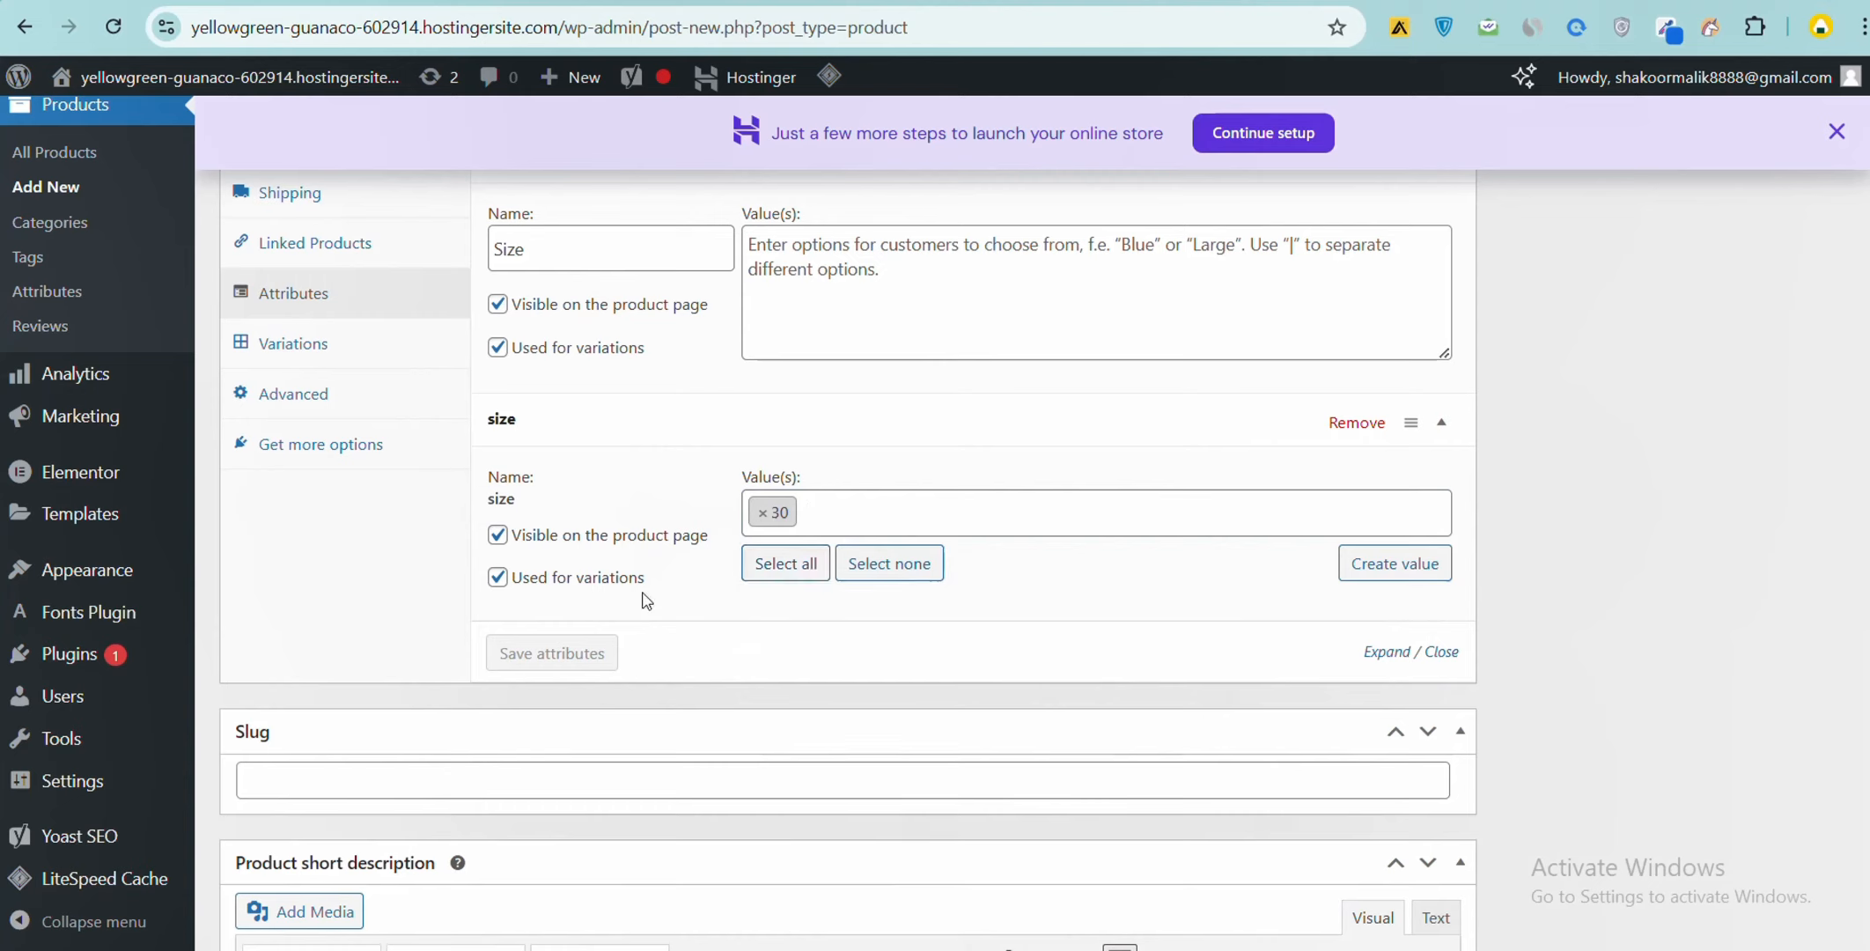
Step: Add the values 32, 34 and 36 to the existing size attribute
left_click(895, 510)
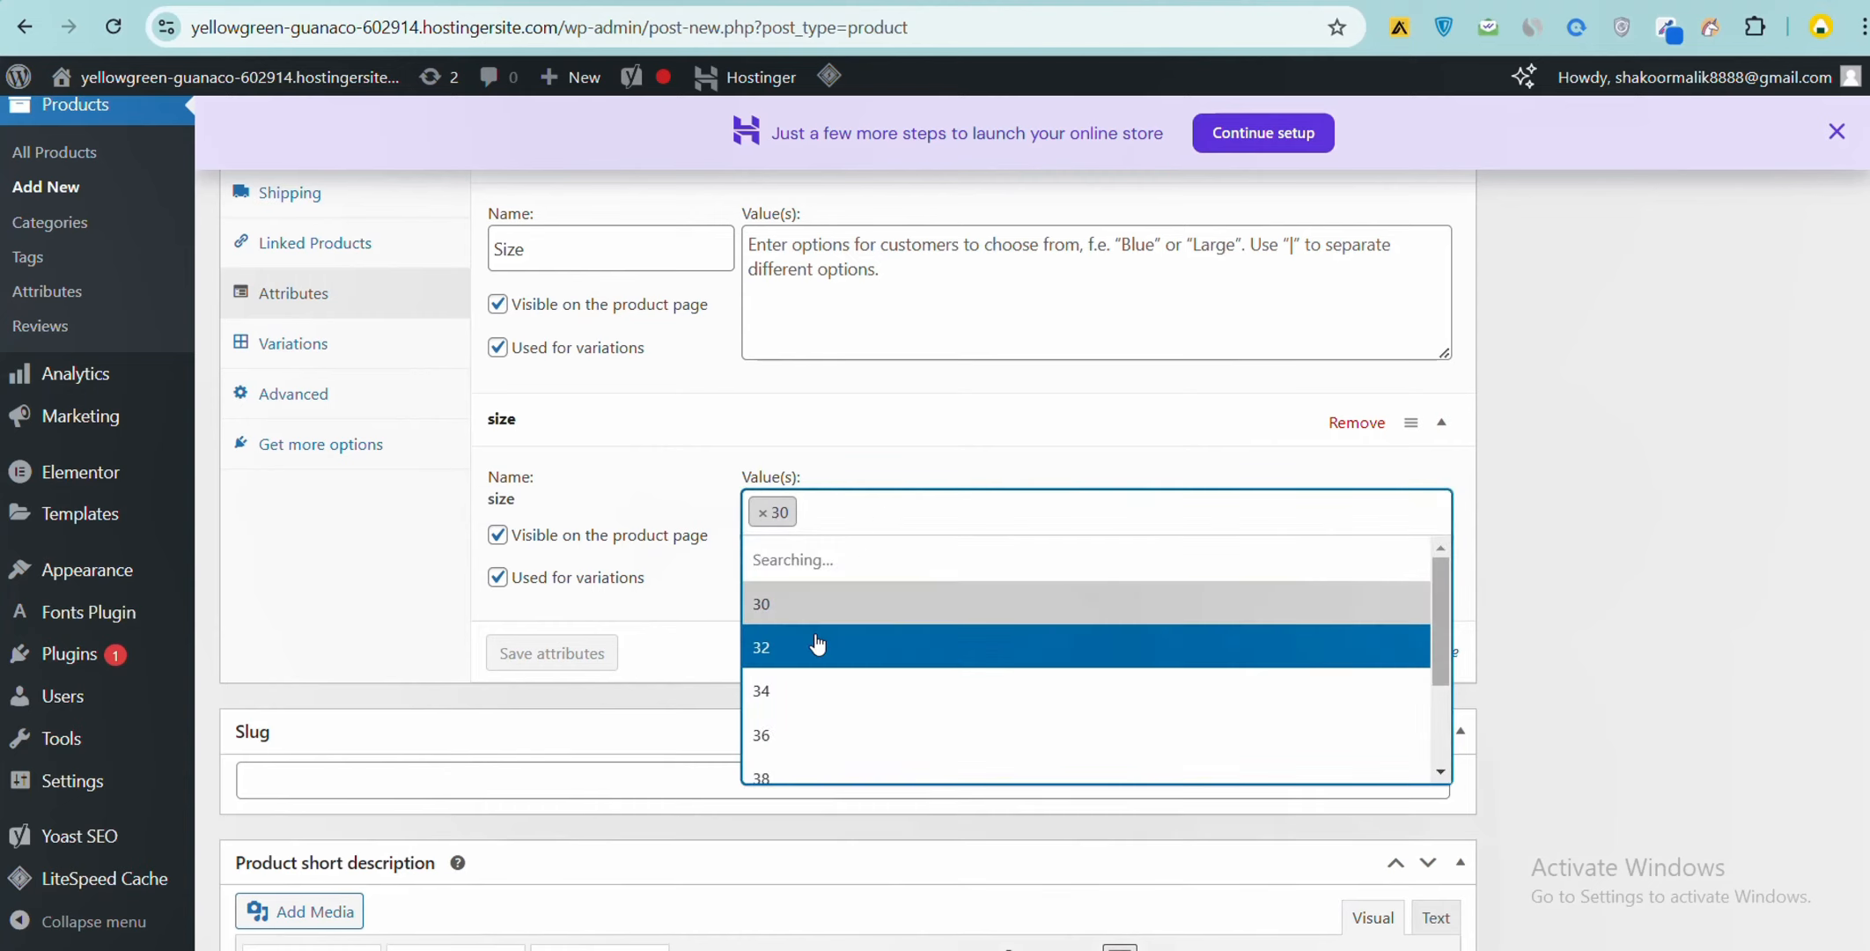
left_click(818, 643)
left_click(920, 506)
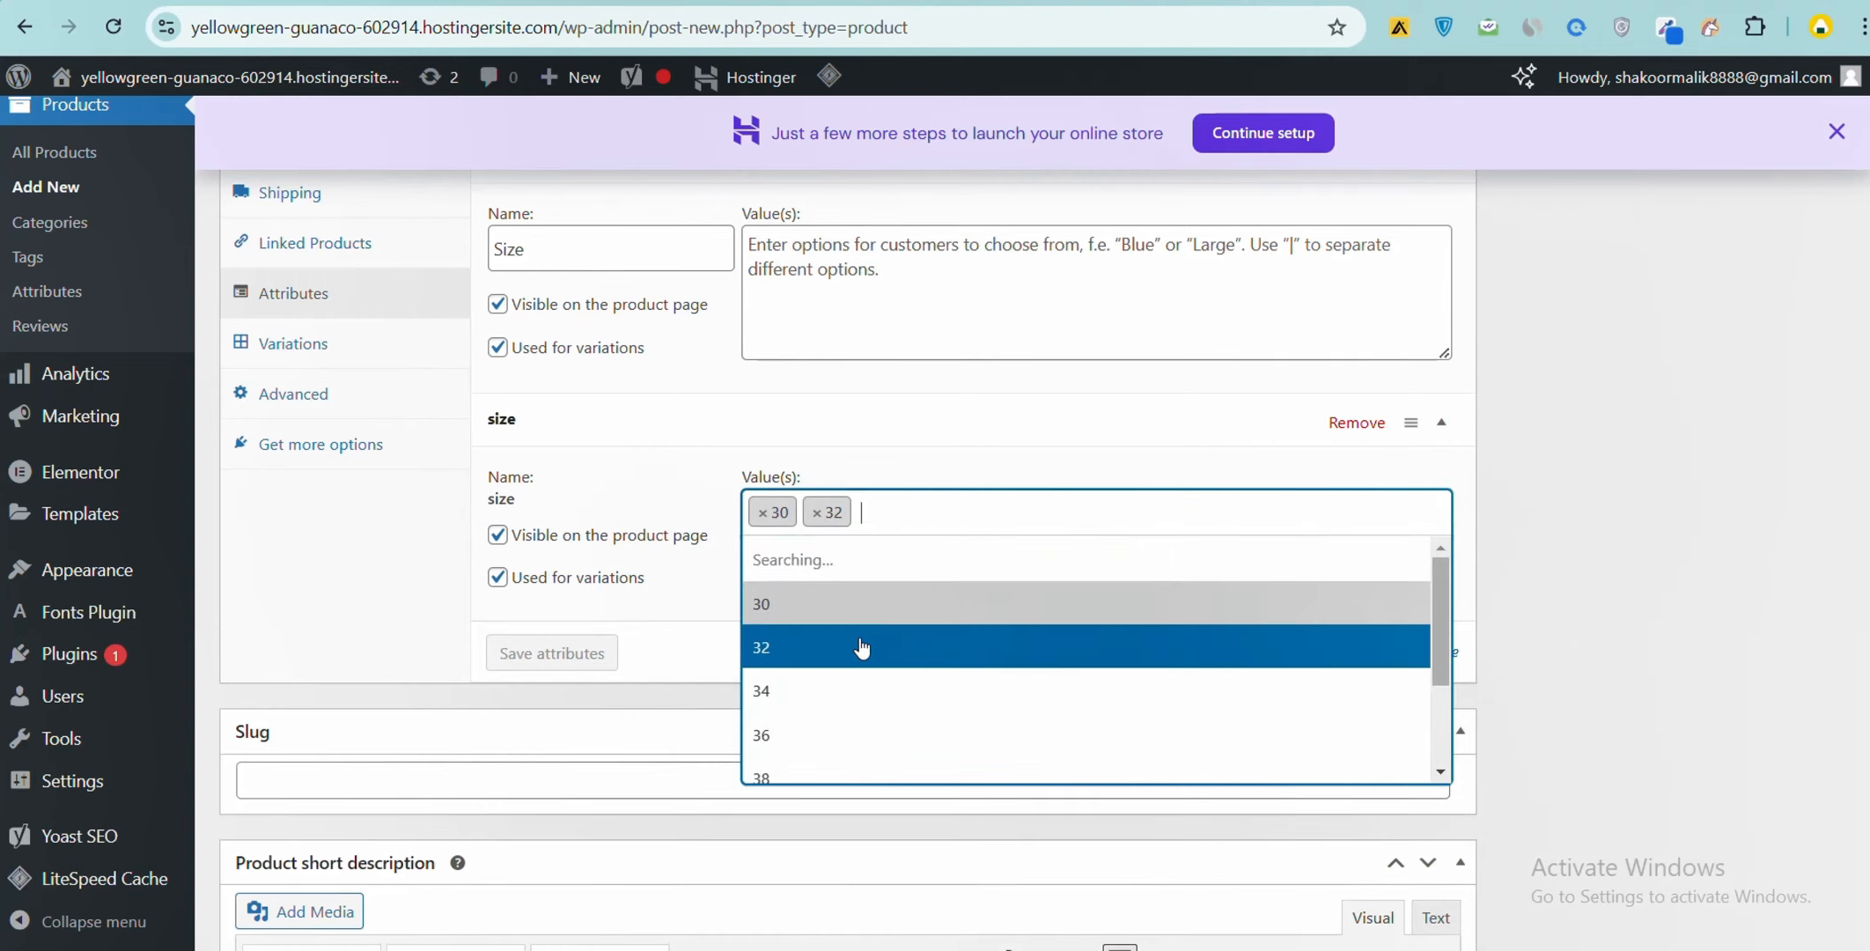
left_click(847, 696)
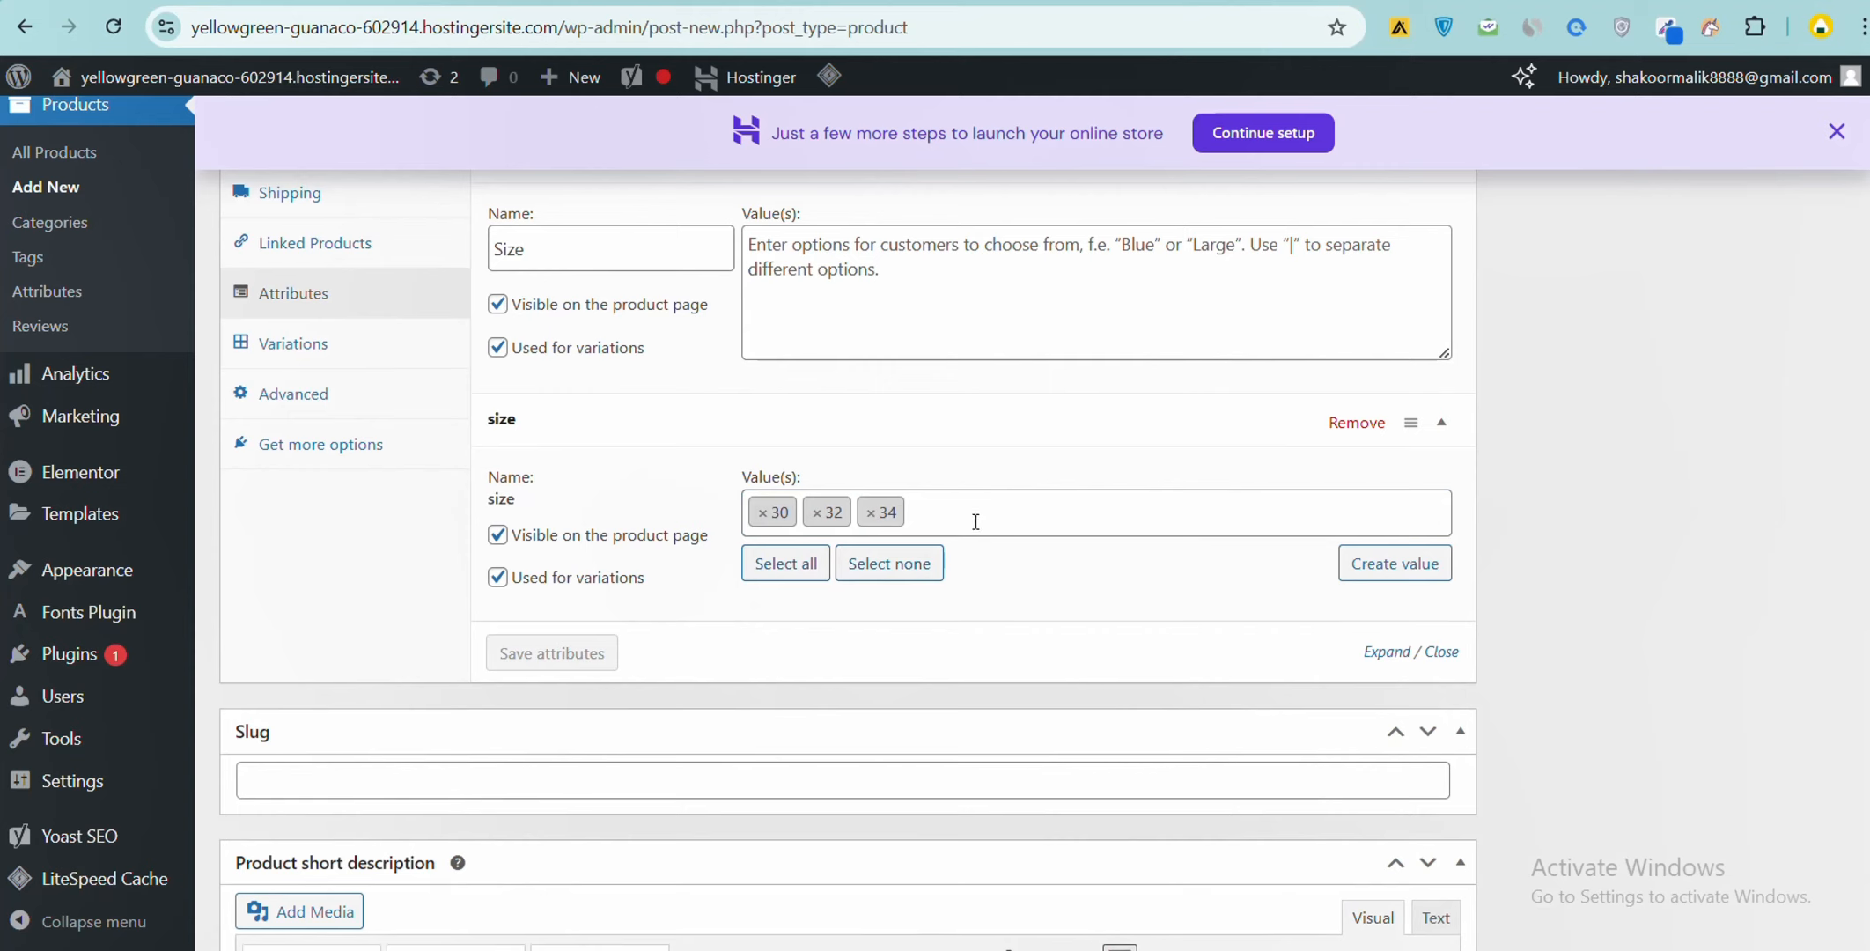
left_click(975, 522)
left_click(876, 742)
mouse_move(194, 665)
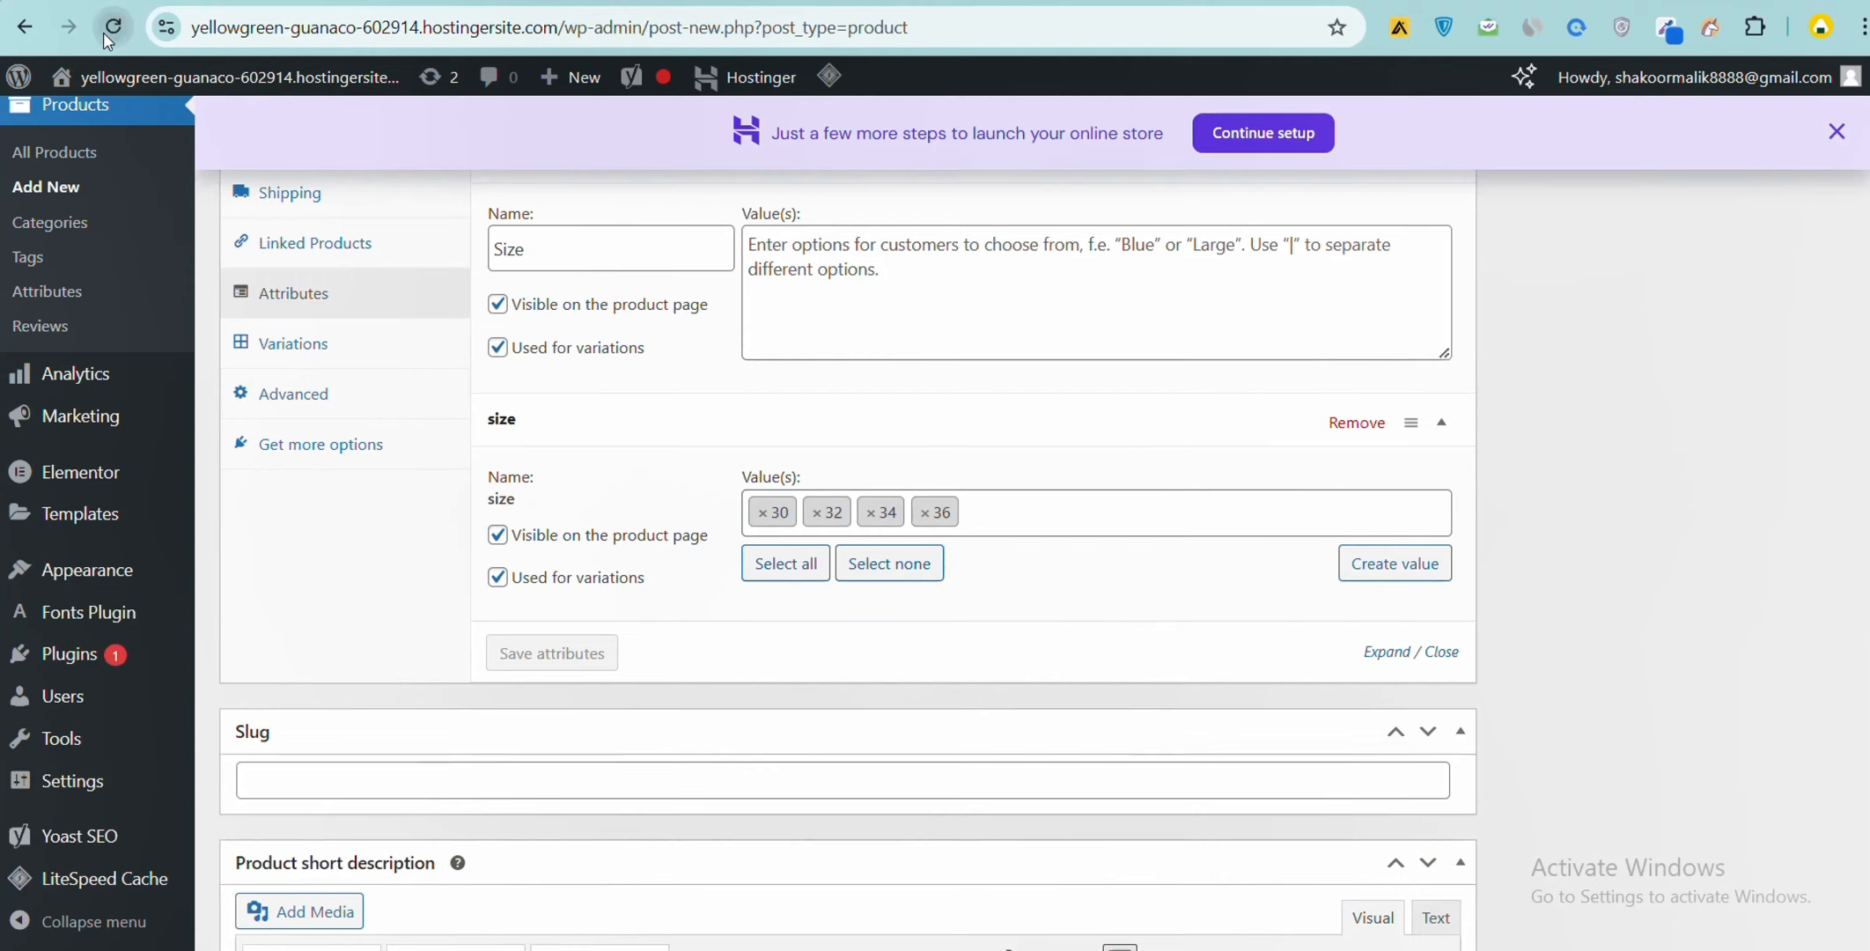
left_click(112, 29)
Step: Add another custom attribute to the variable product and name it "color"
scroll(1382, 564, "down", 3)
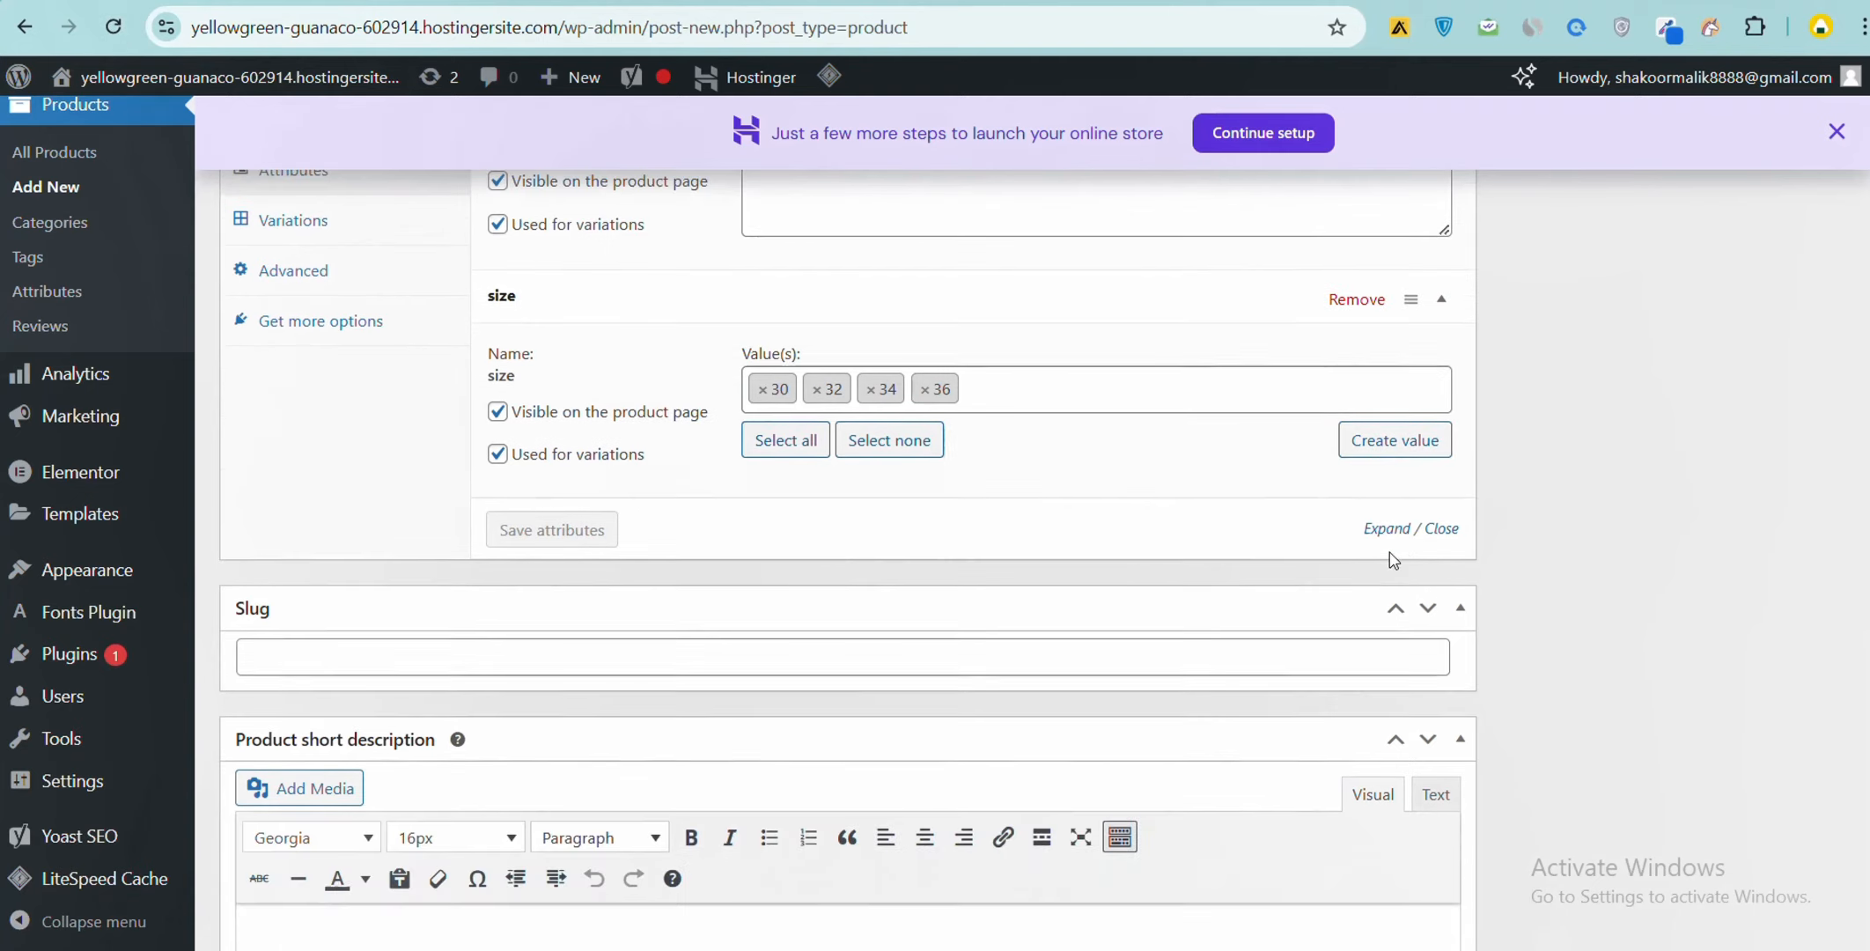
scroll(1402, 550, "down", 1)
scroll(1401, 548, "up", 5)
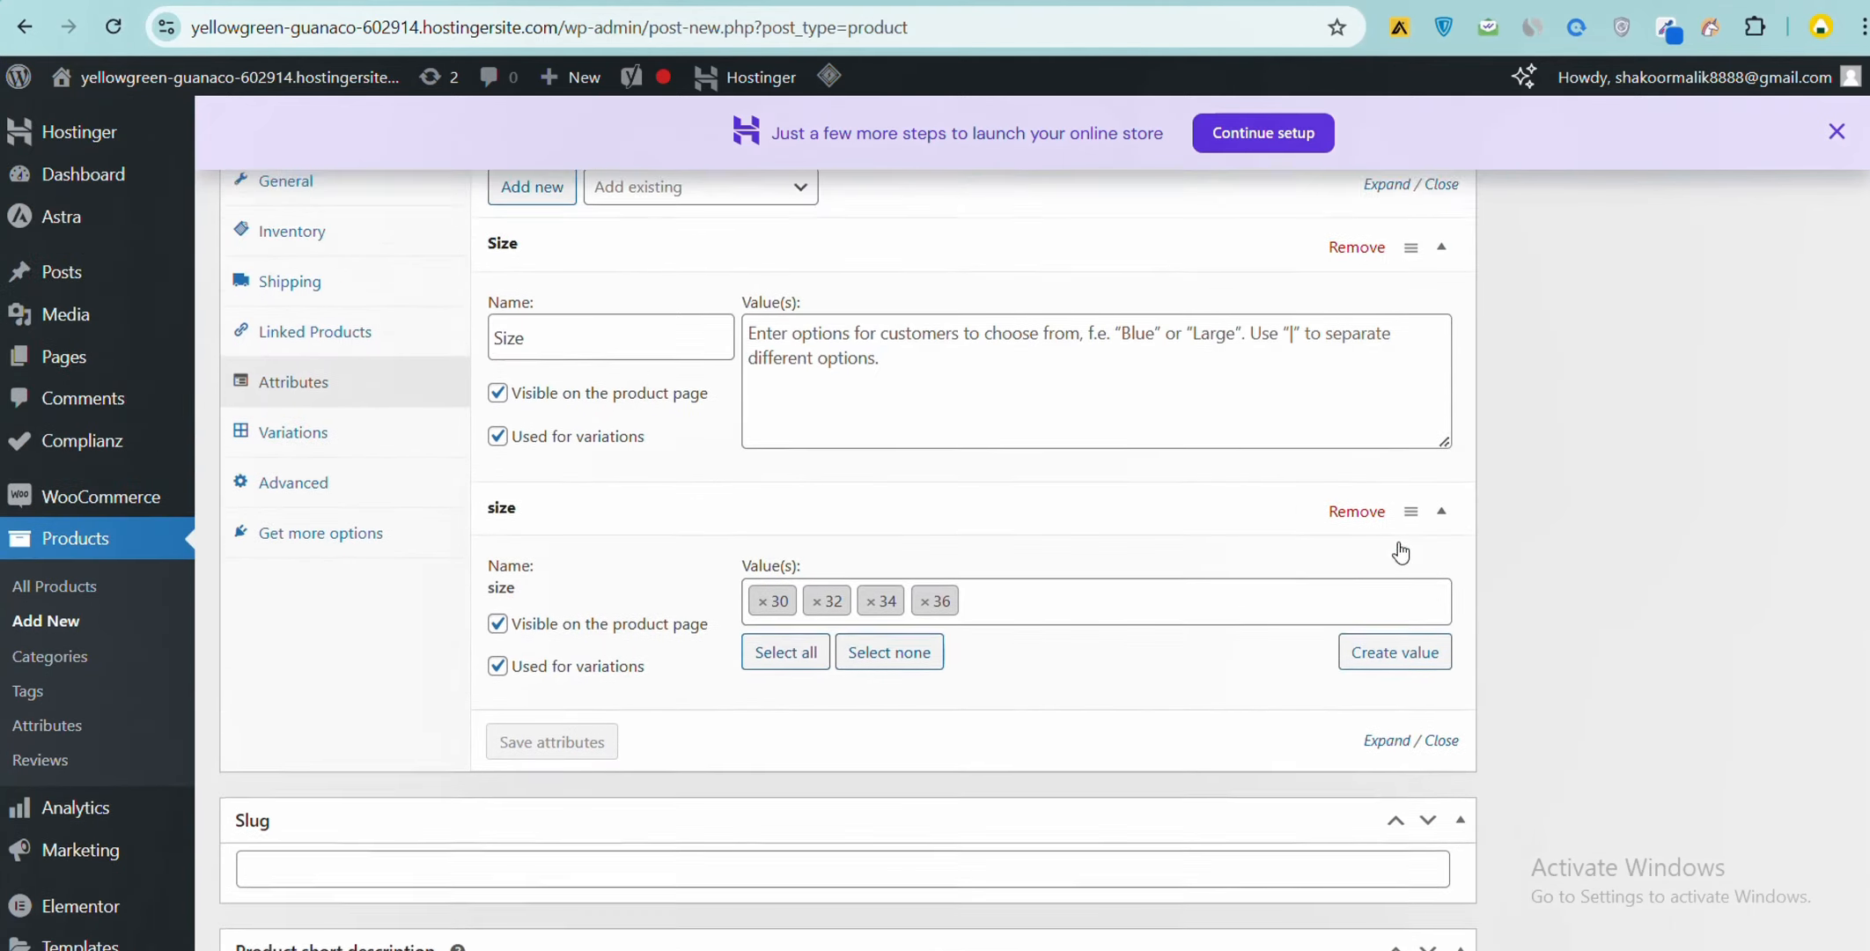
scroll(739, 546, "up", 2)
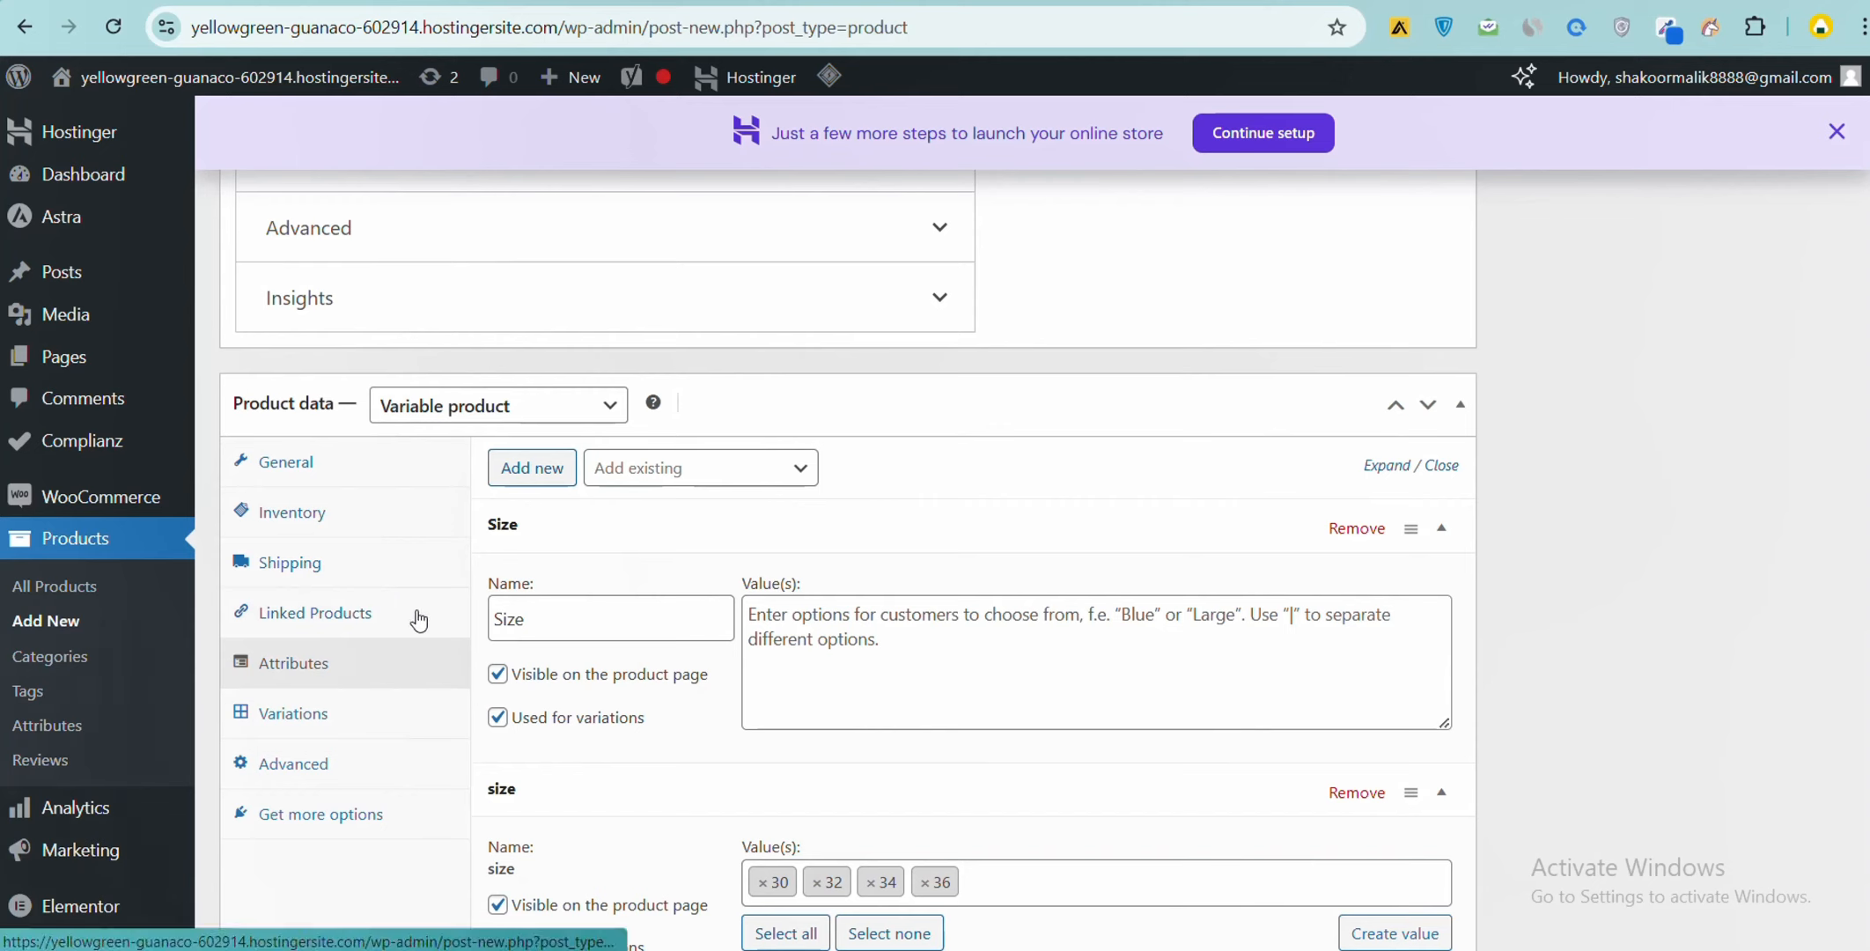
left_click(524, 480)
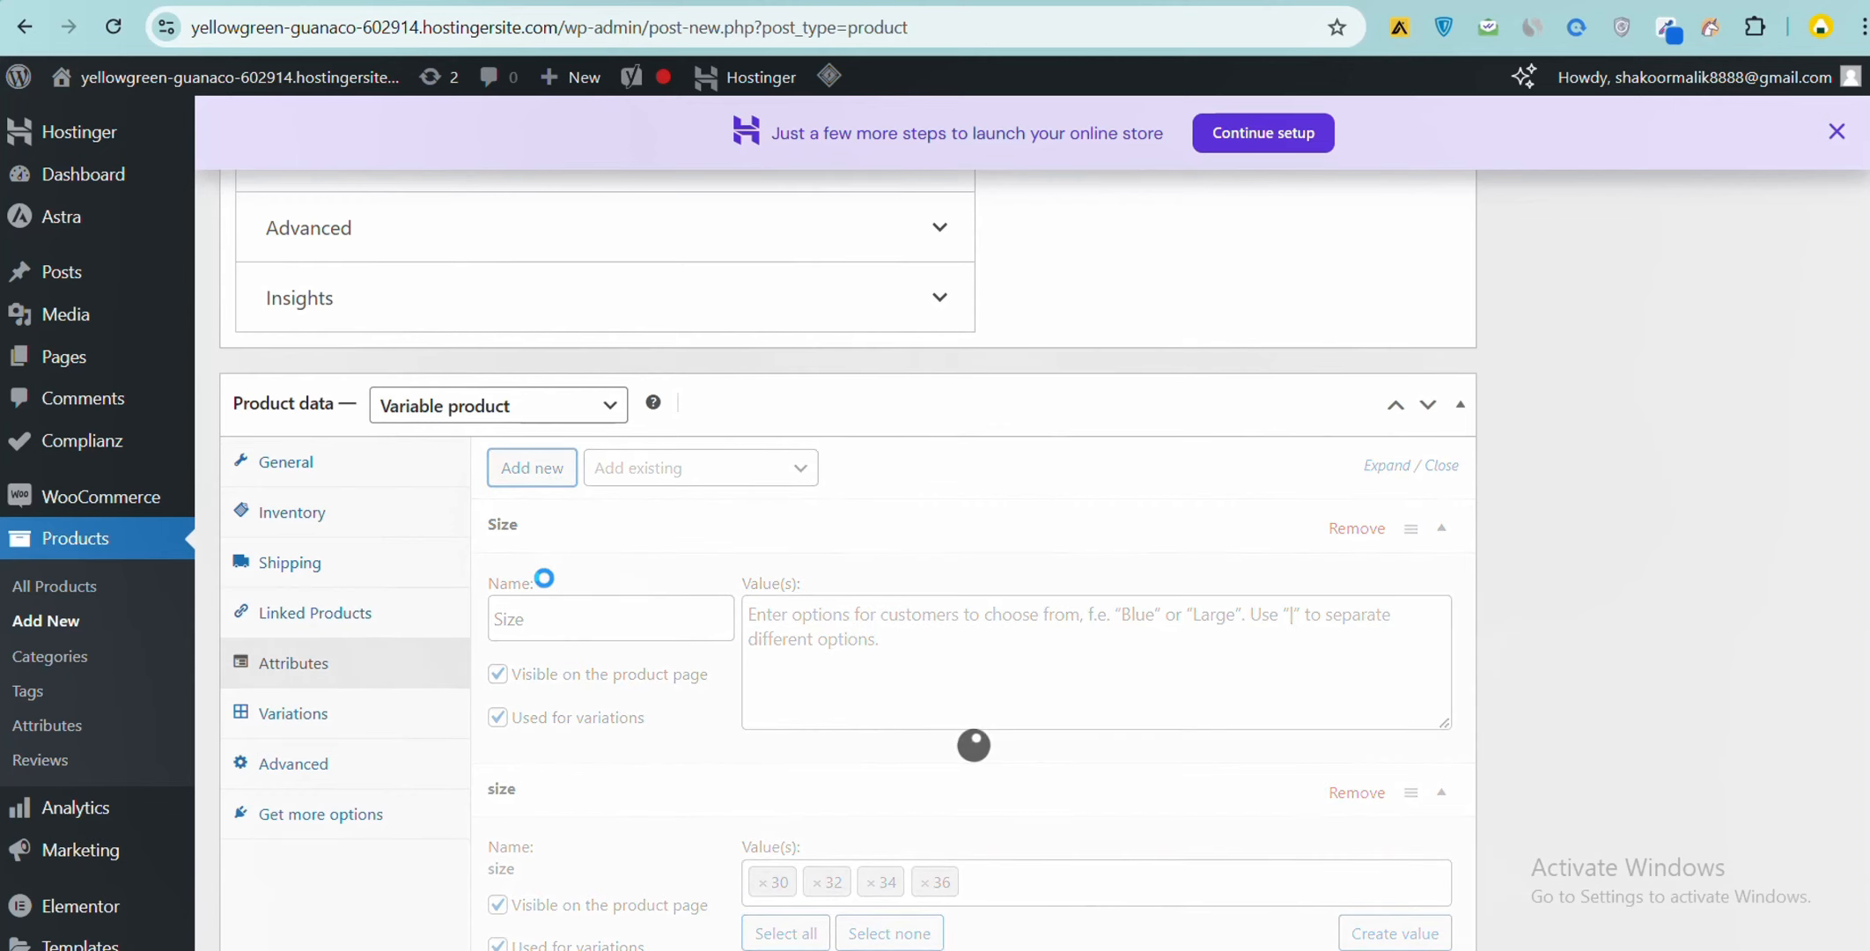
left_click(543, 617)
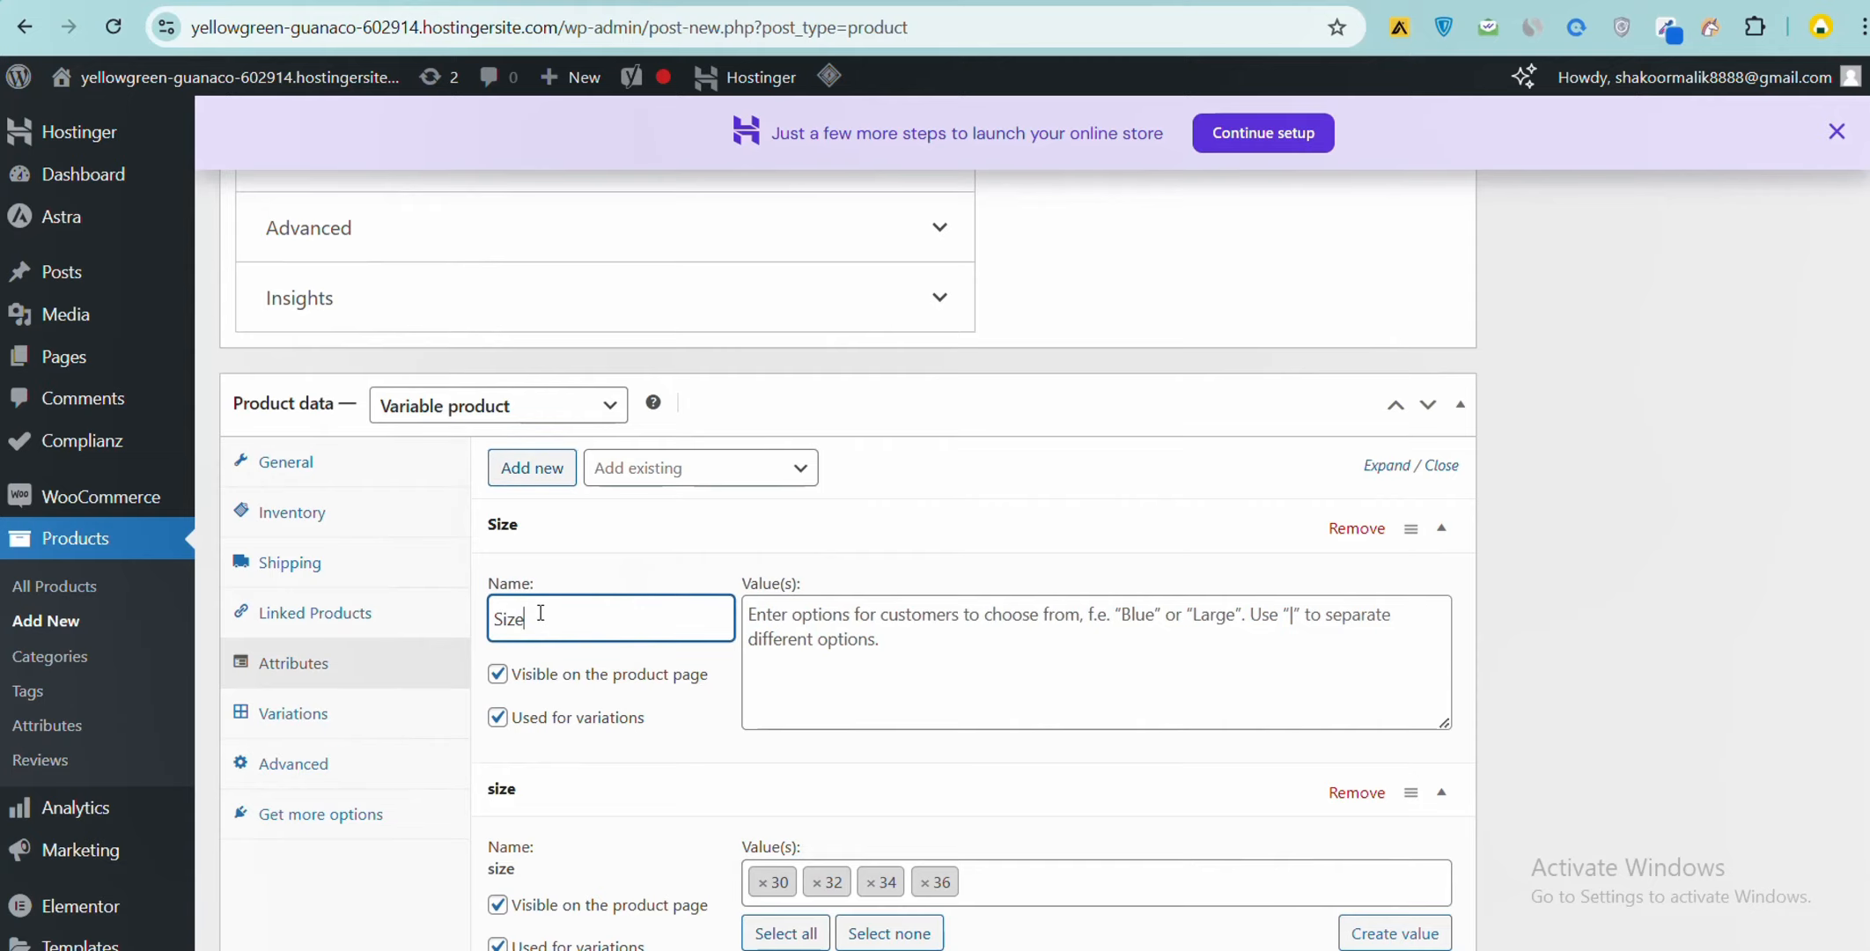
scroll(546, 621, "down", 3)
scroll(548, 626, "down", 2)
left_click(592, 618)
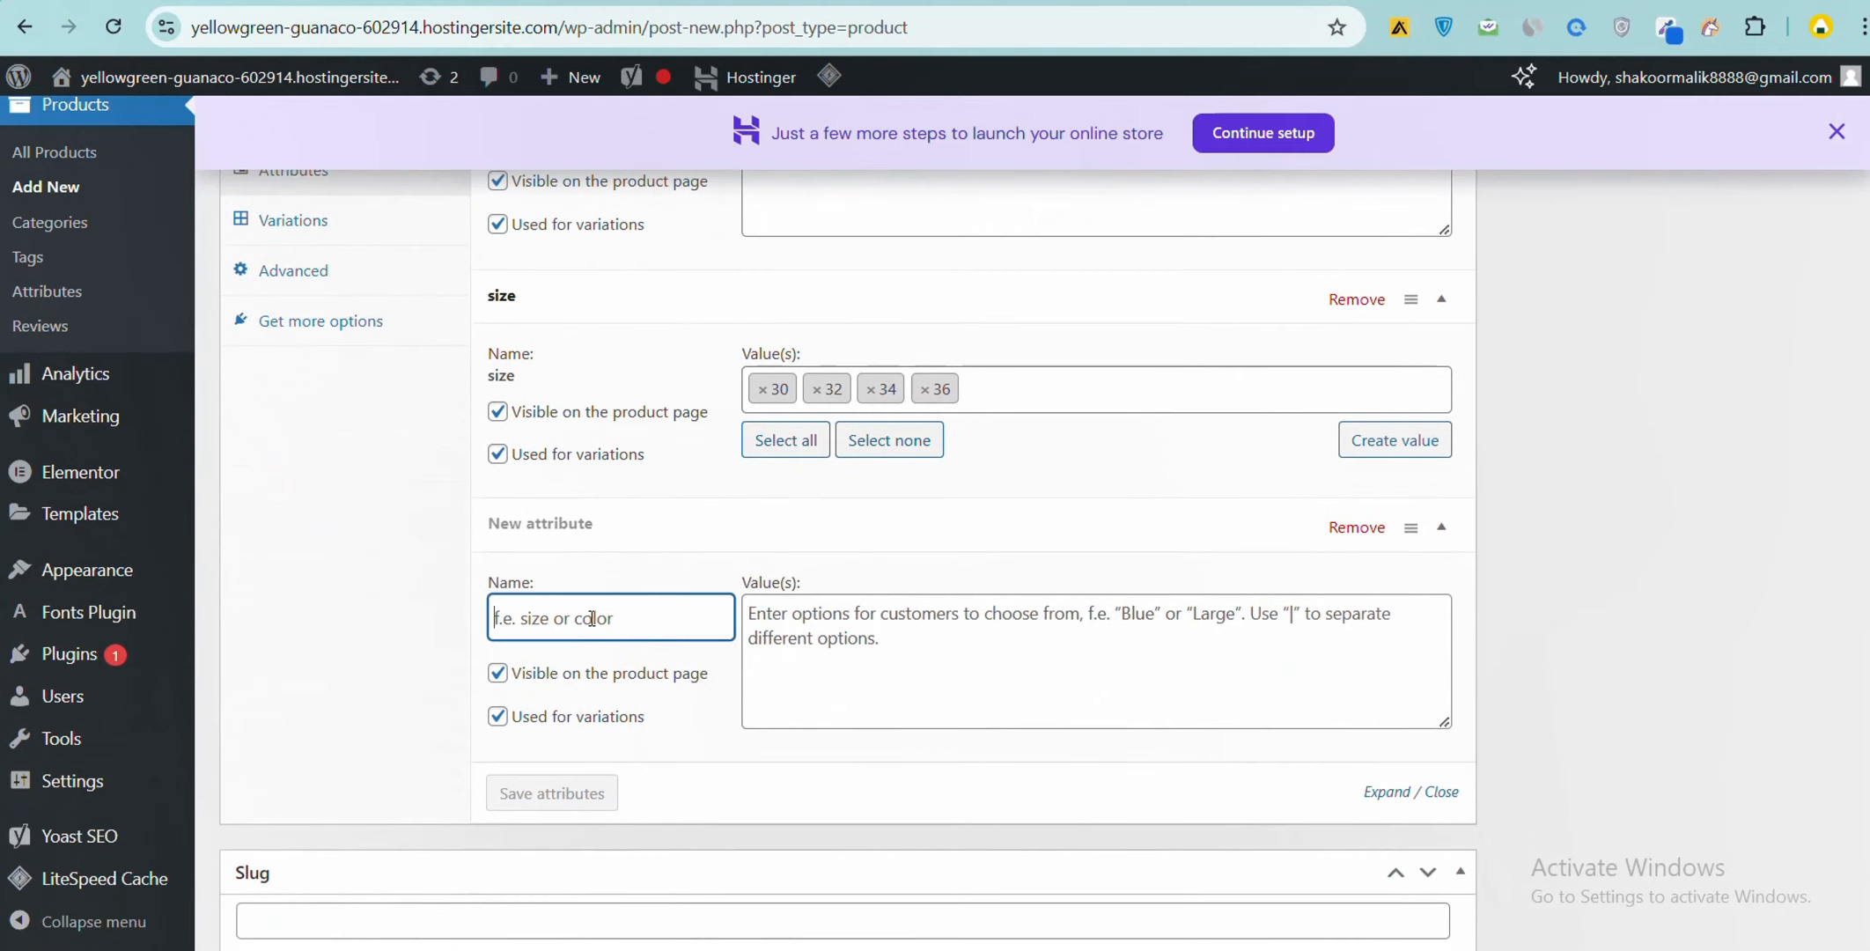
type("color")
left_click(1080, 674)
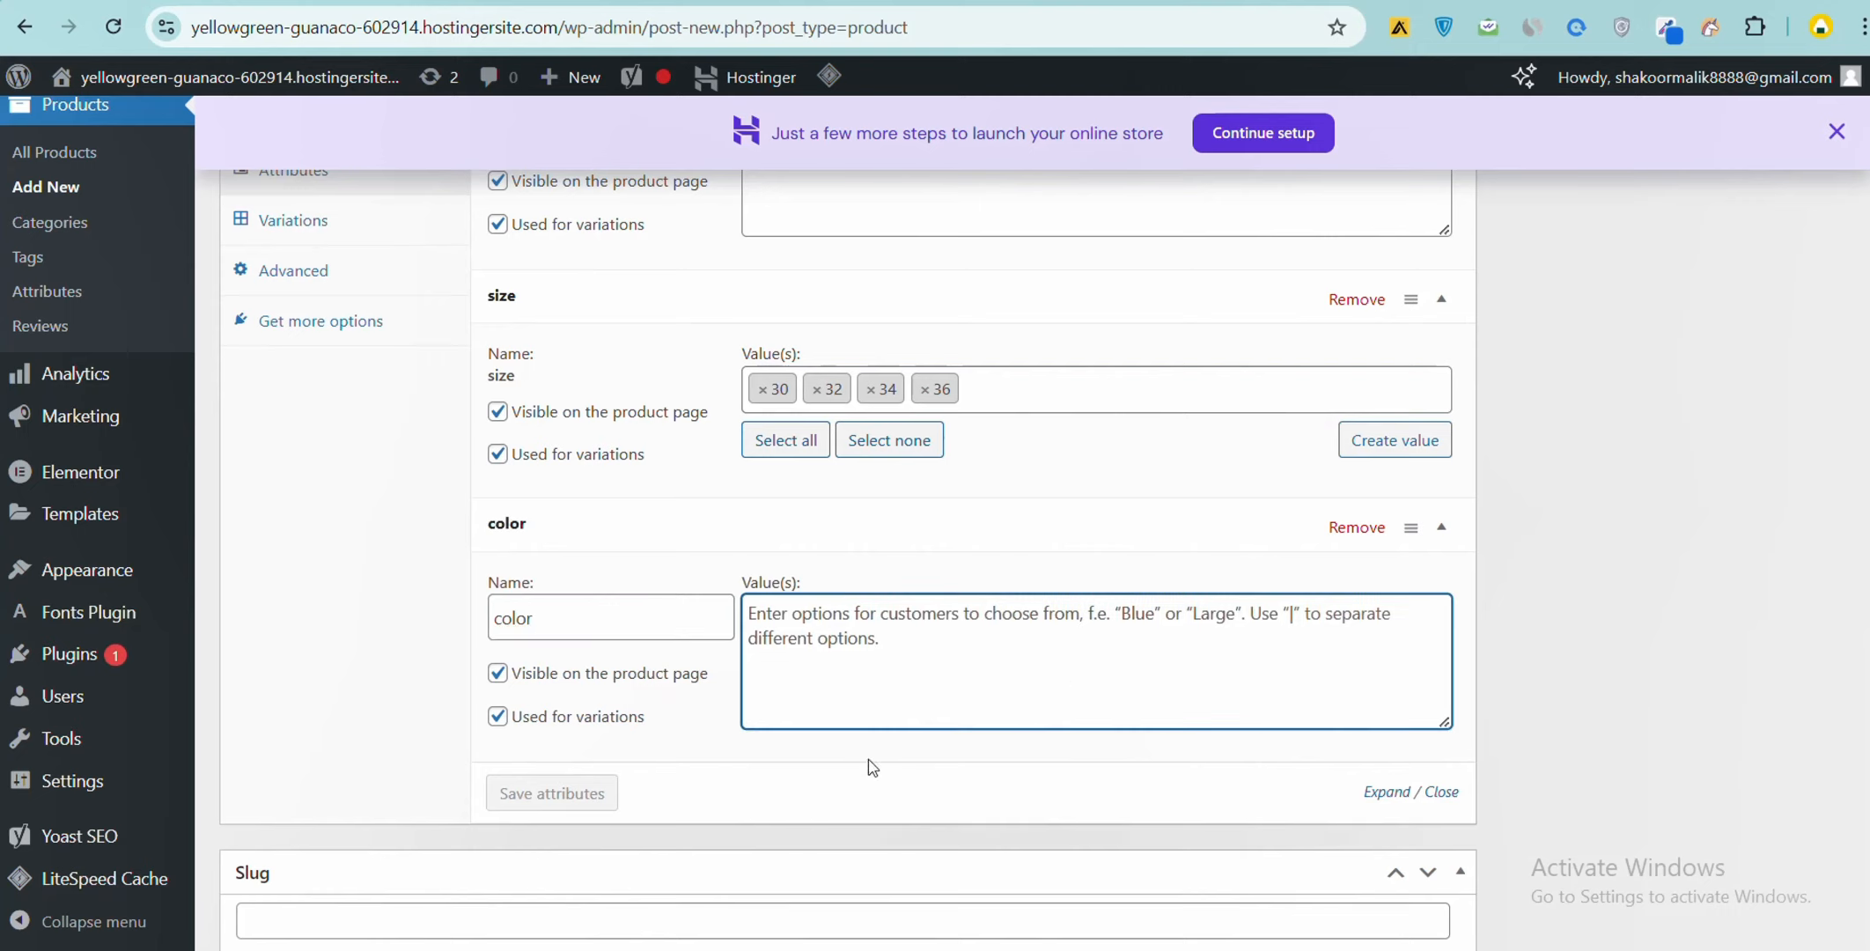
left_click_drag(556, 618, 508, 629)
key("BackSpace")
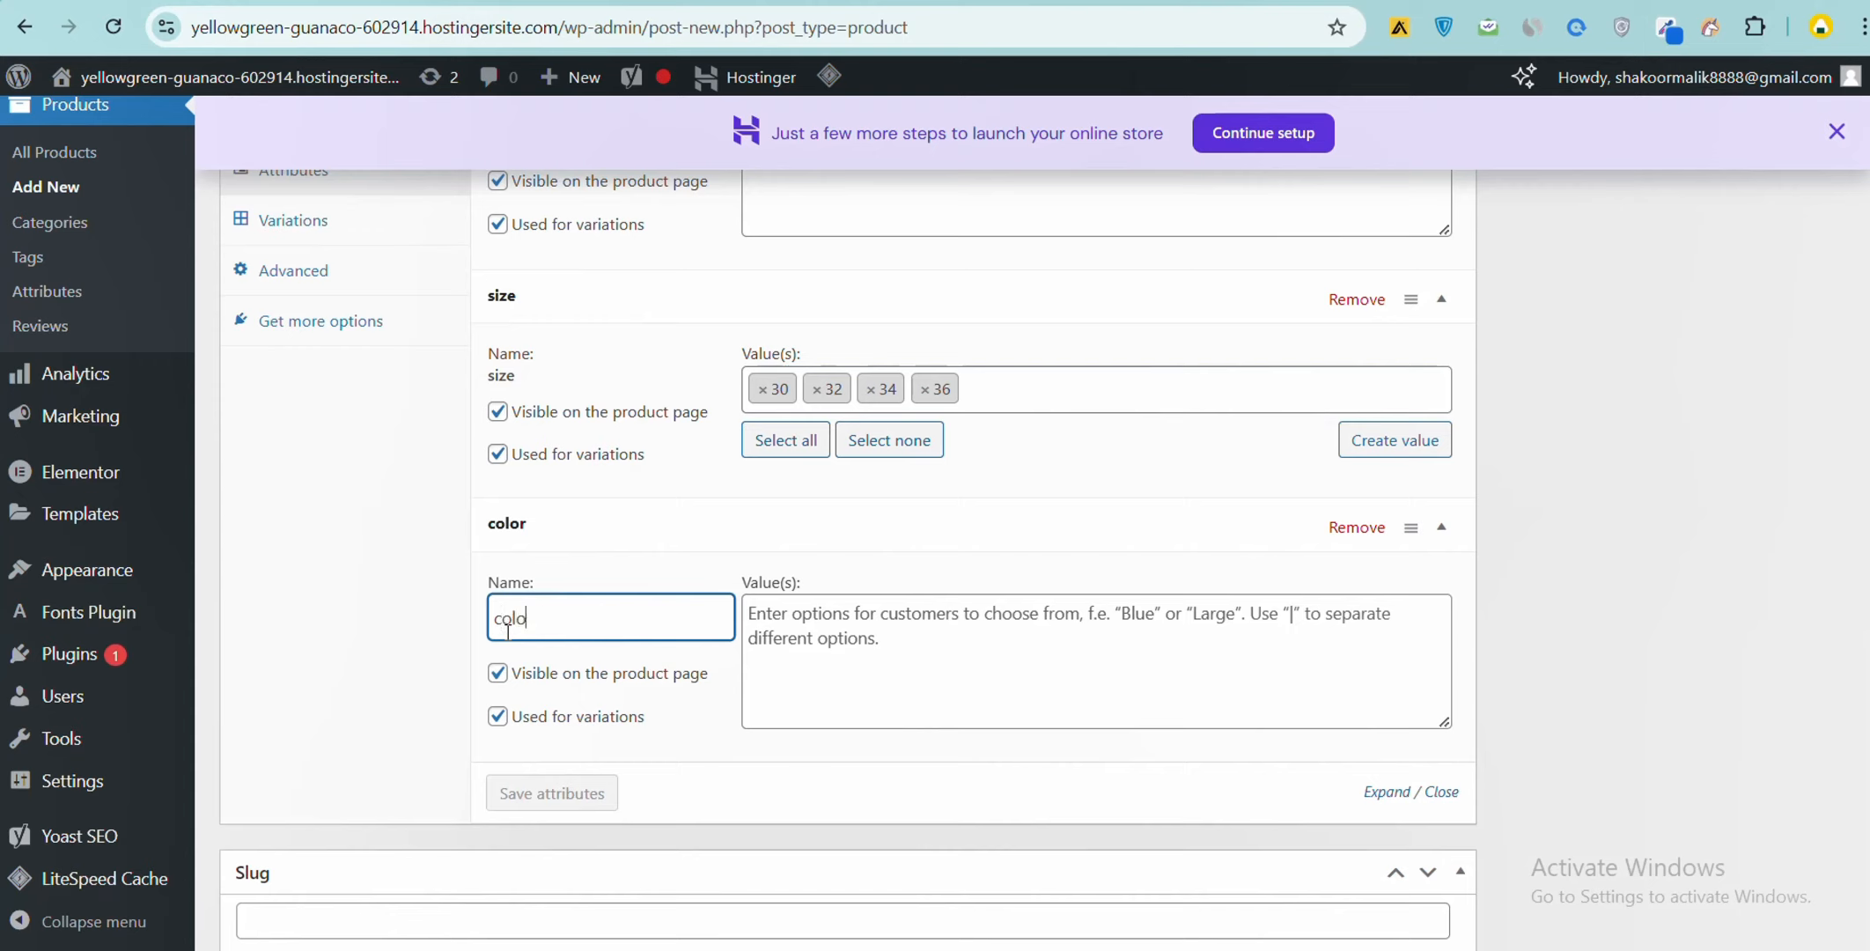
left_click(748, 496)
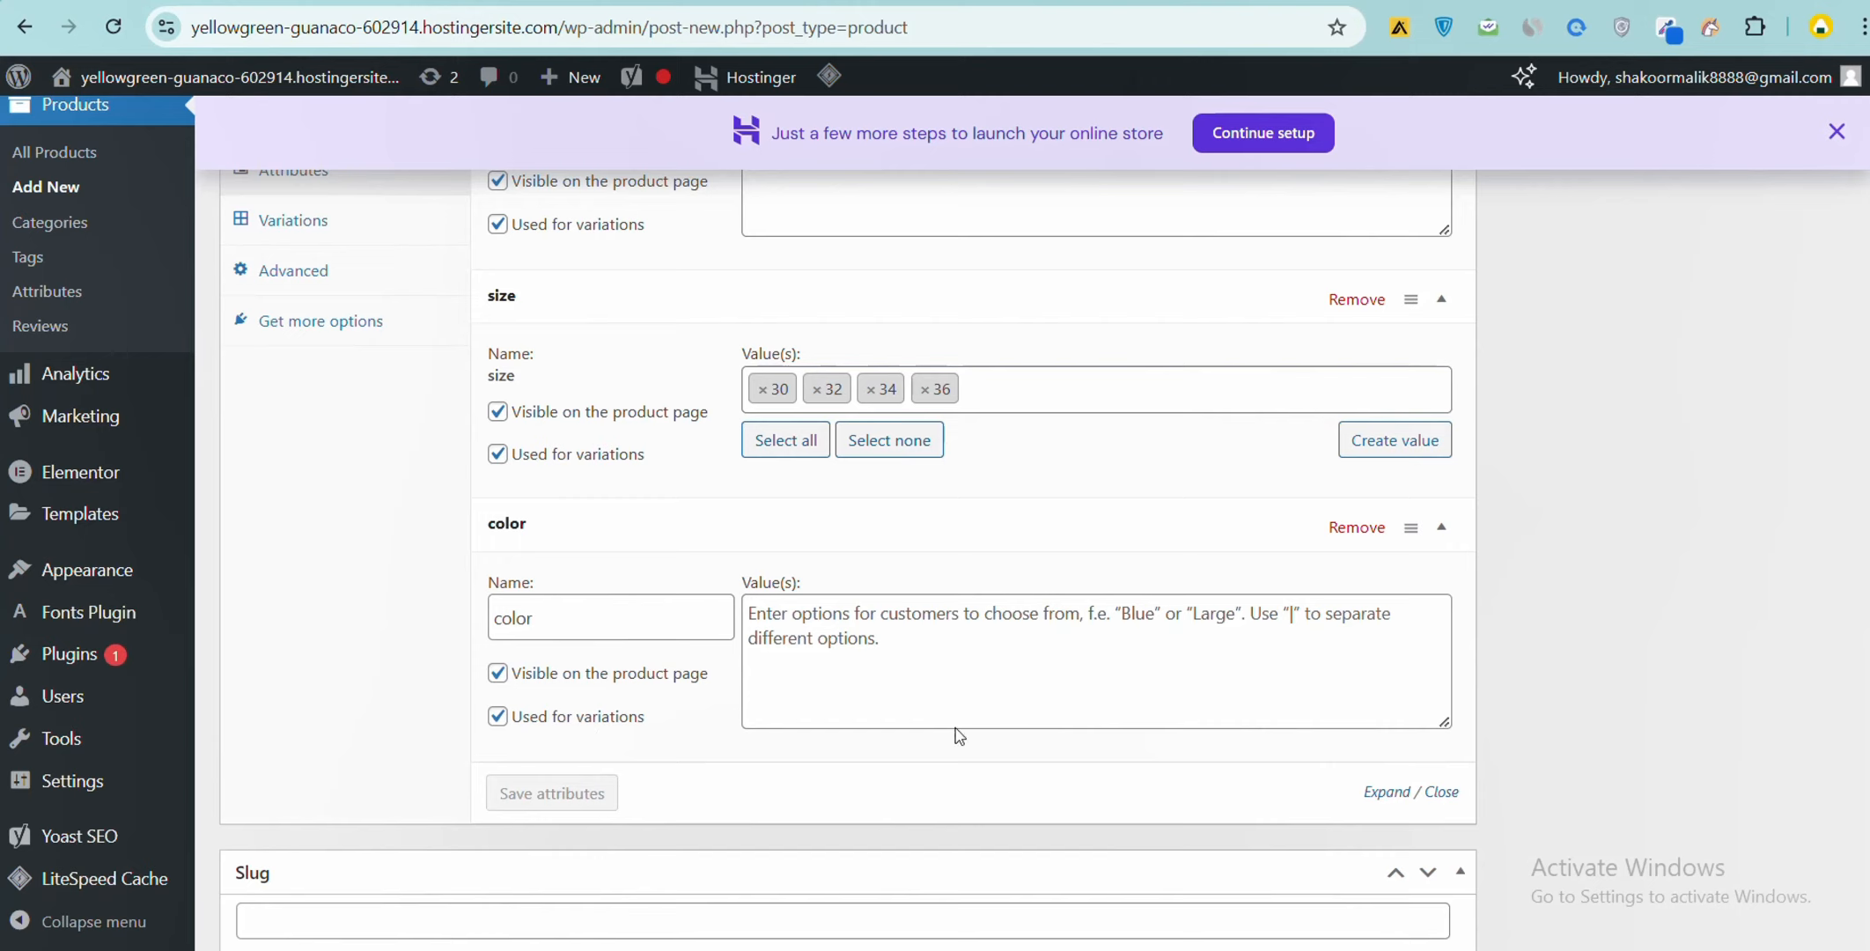
Step: Enter "Blue" as the value of the color attribute
left_click(1024, 682)
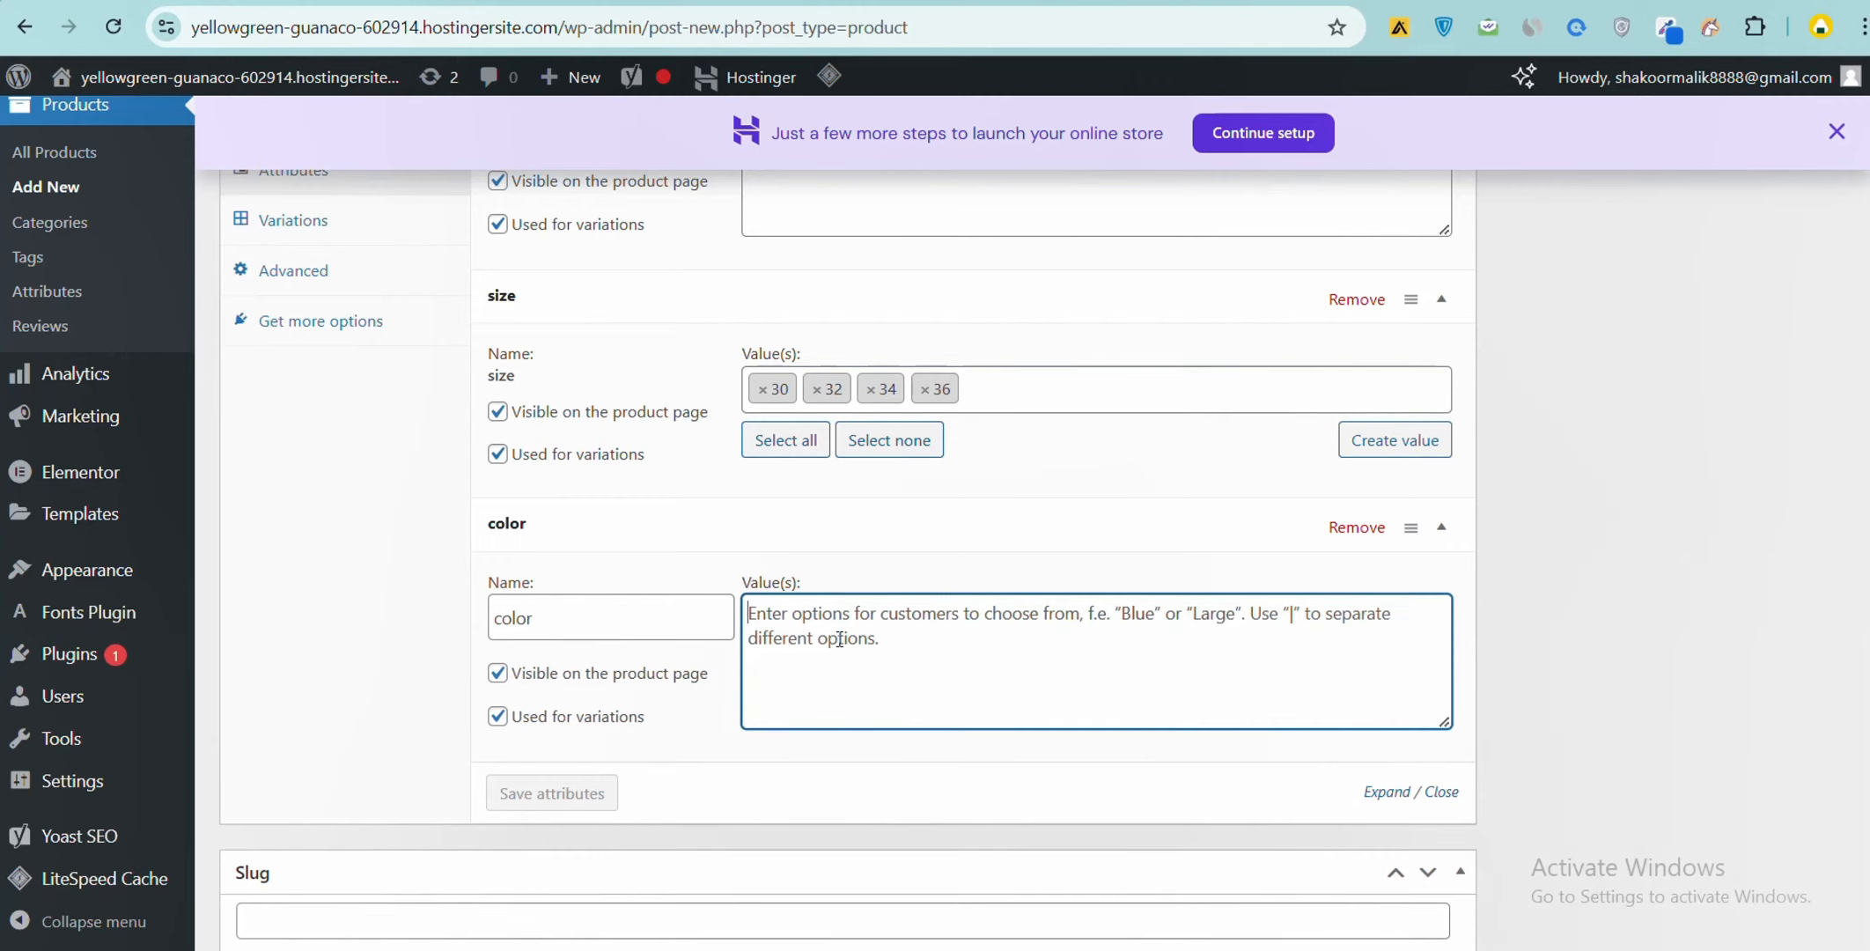
type("Bl")
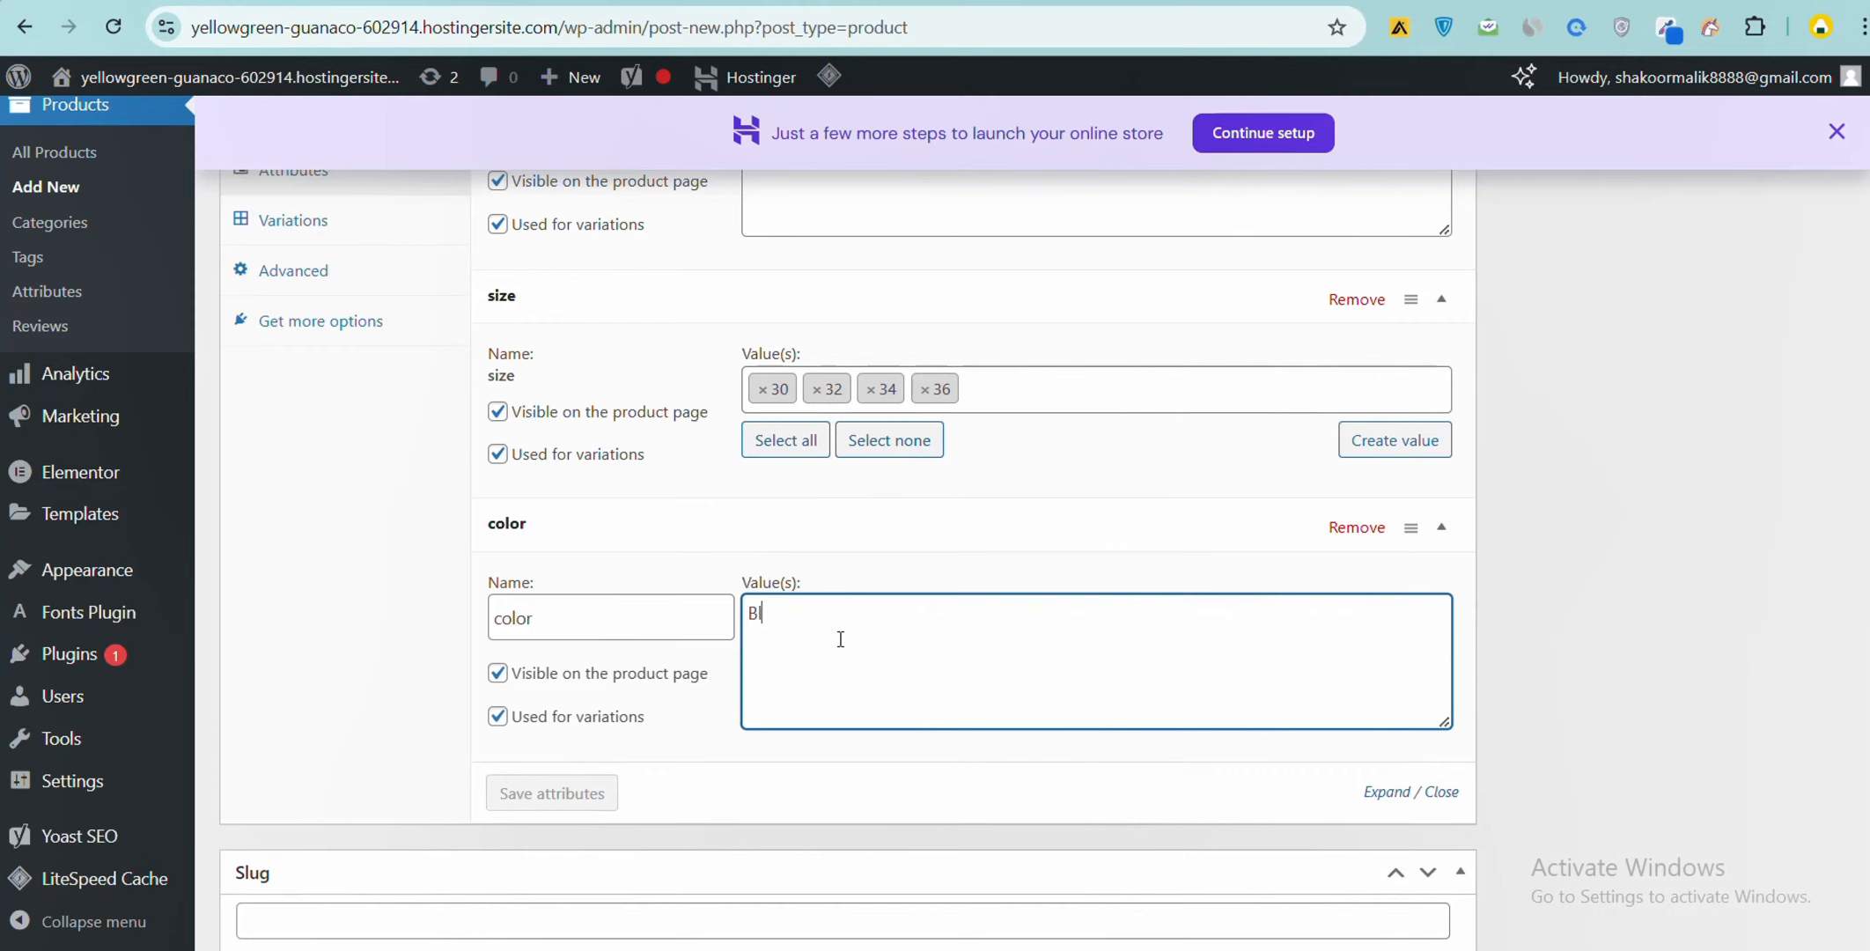
type("ue")
left_click_drag(835, 636, 747, 611)
left_click(745, 630)
key("BackSpace")
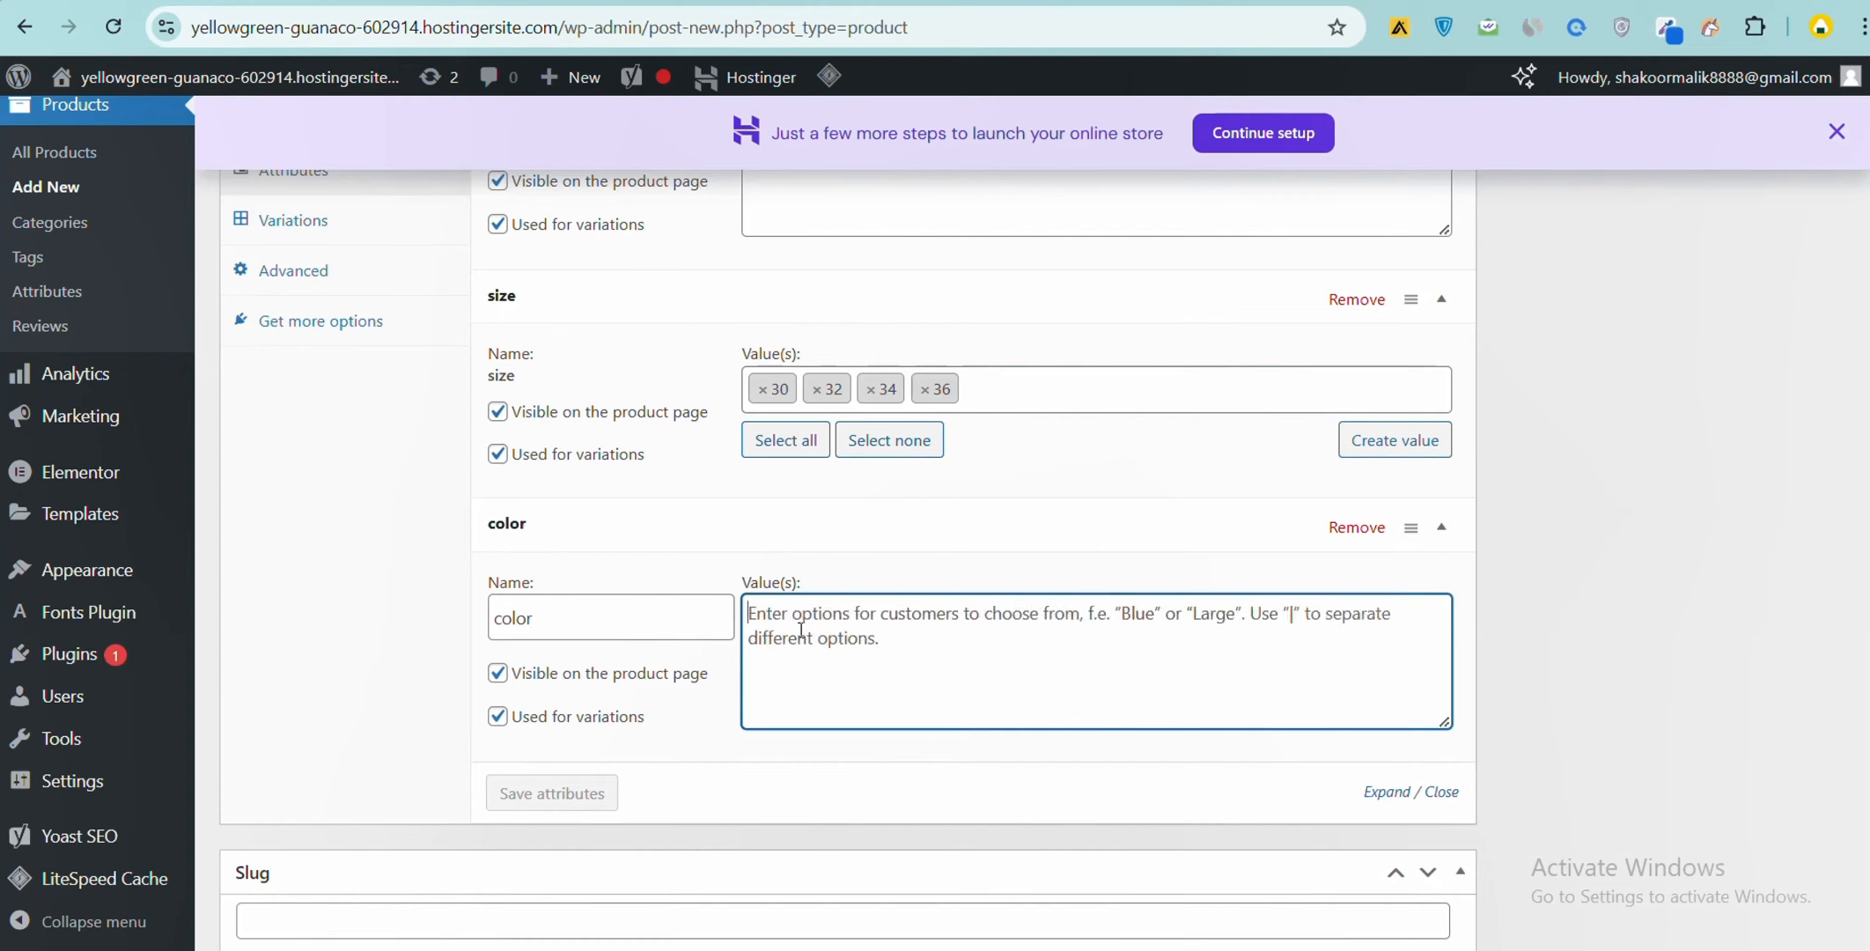
type("Blue")
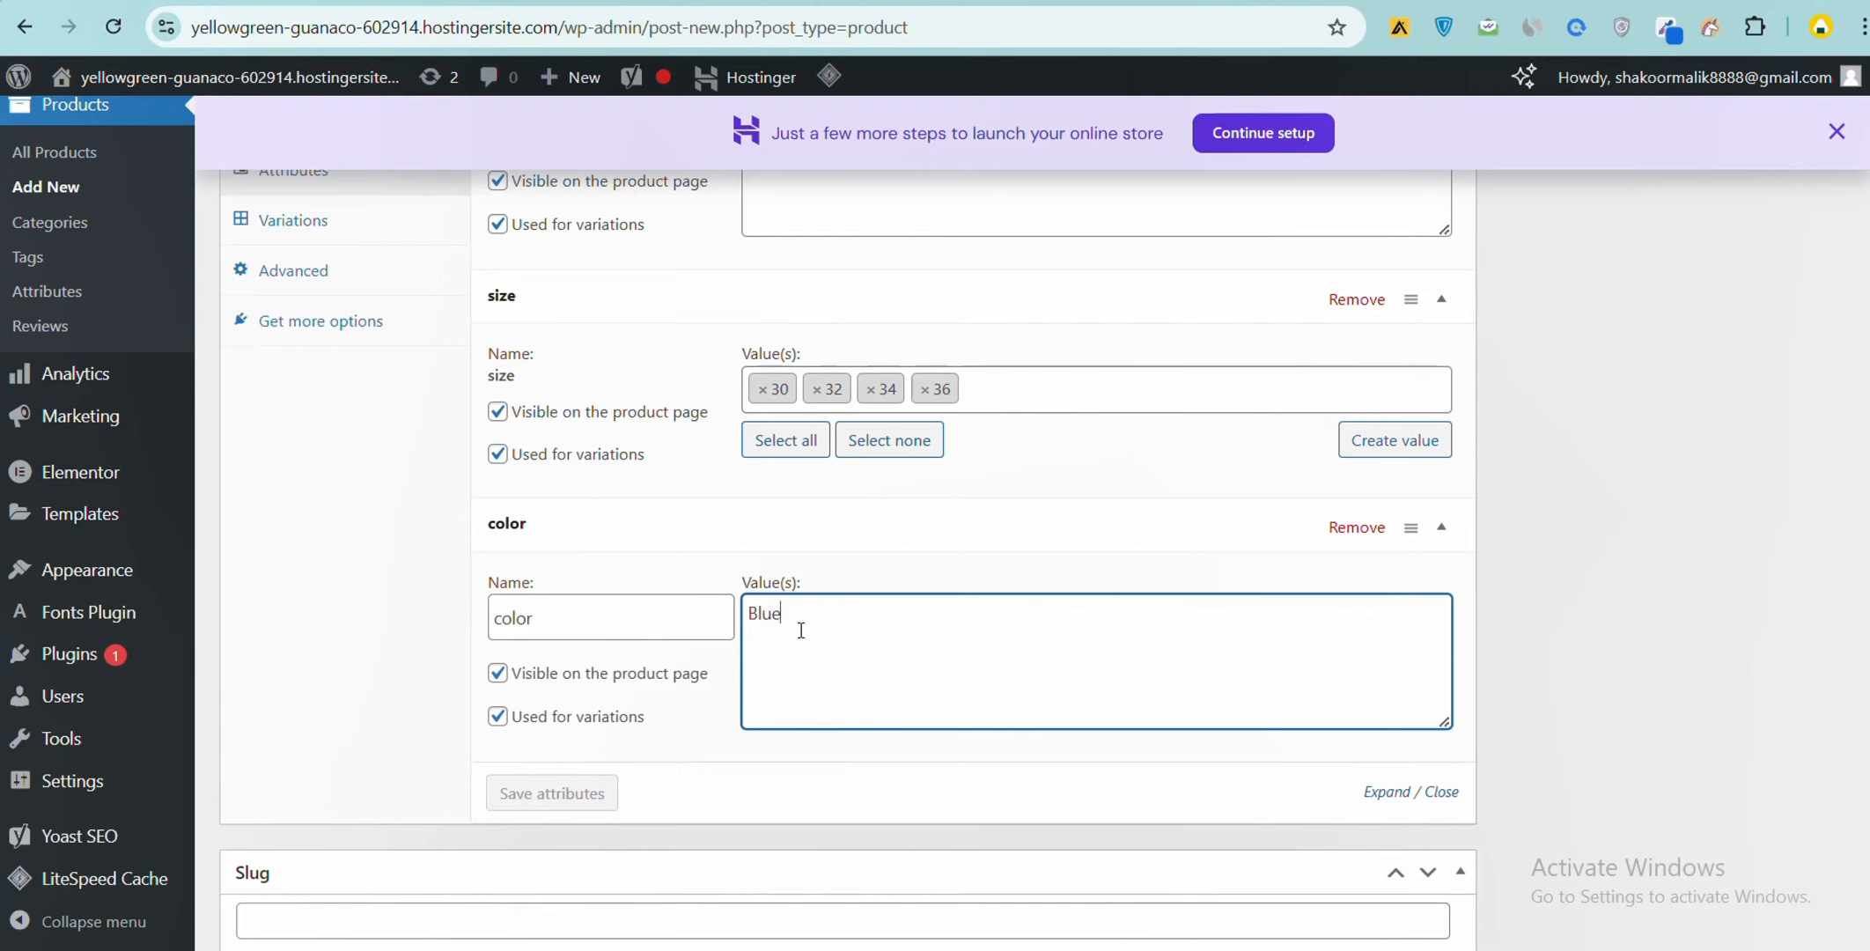
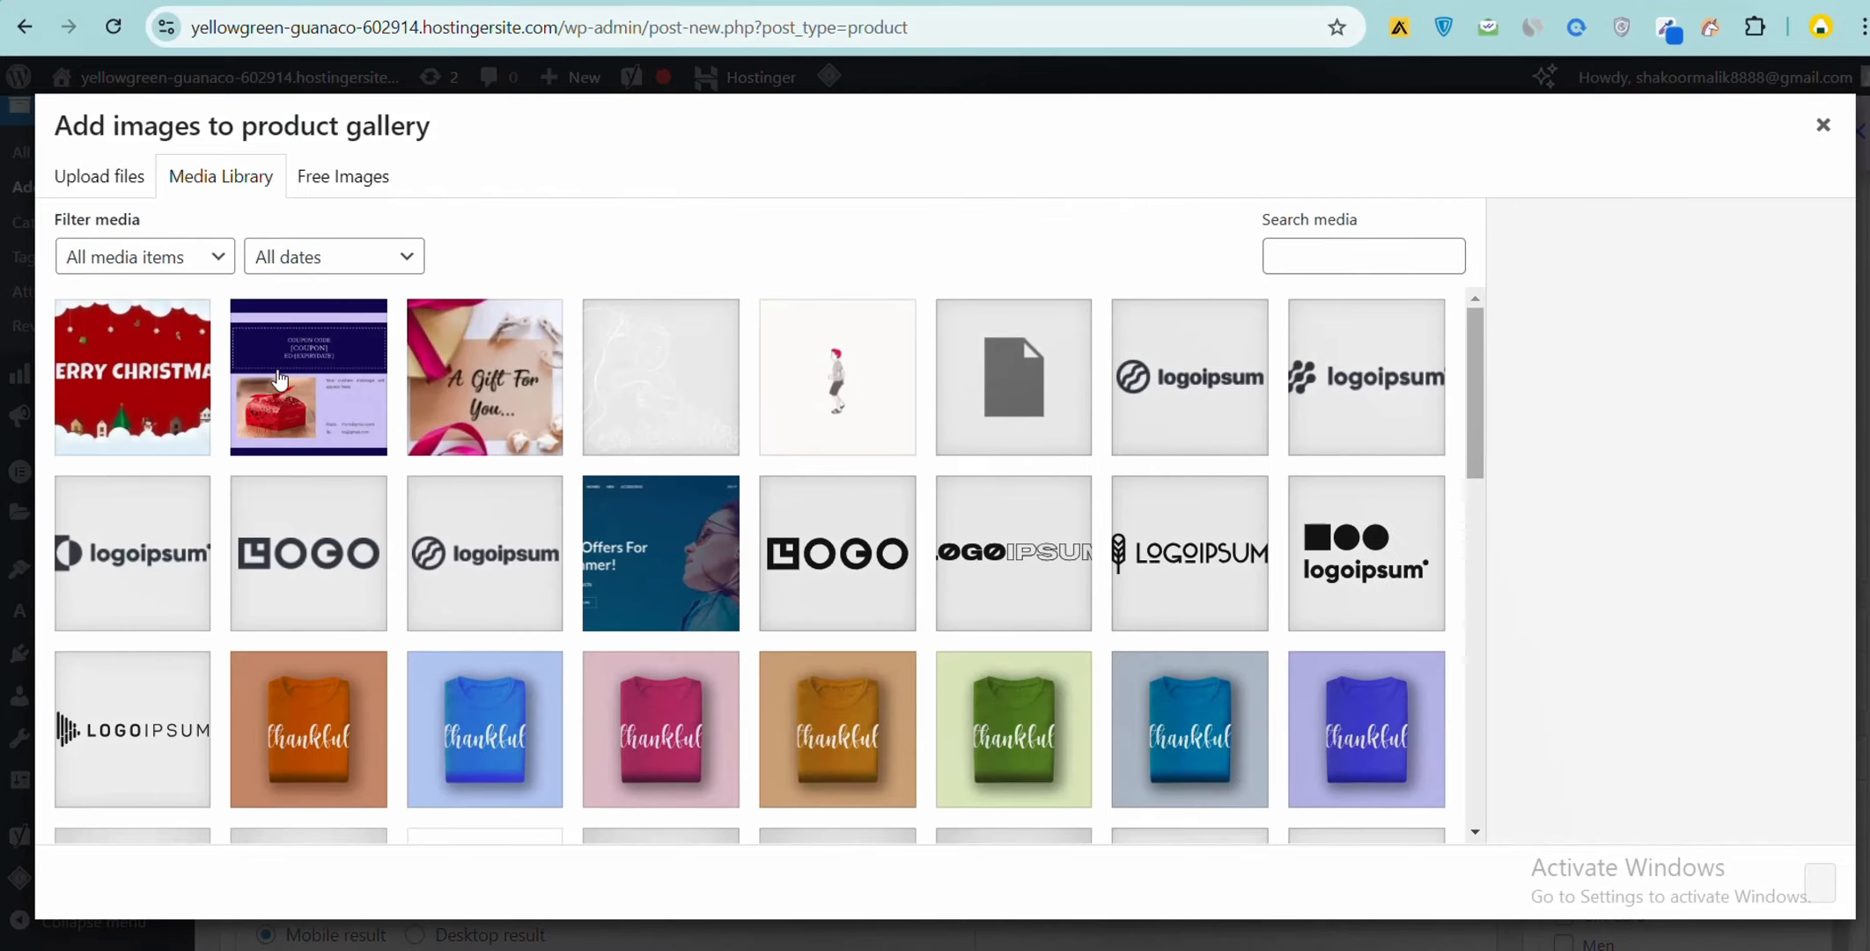
Step: Add the blue, pink, mustard, green, teal and purple "thankful" T-shirt images from the media library to the product gallery
scroll(458, 606, "down", 1)
left_click(555, 606)
left_click(732, 601)
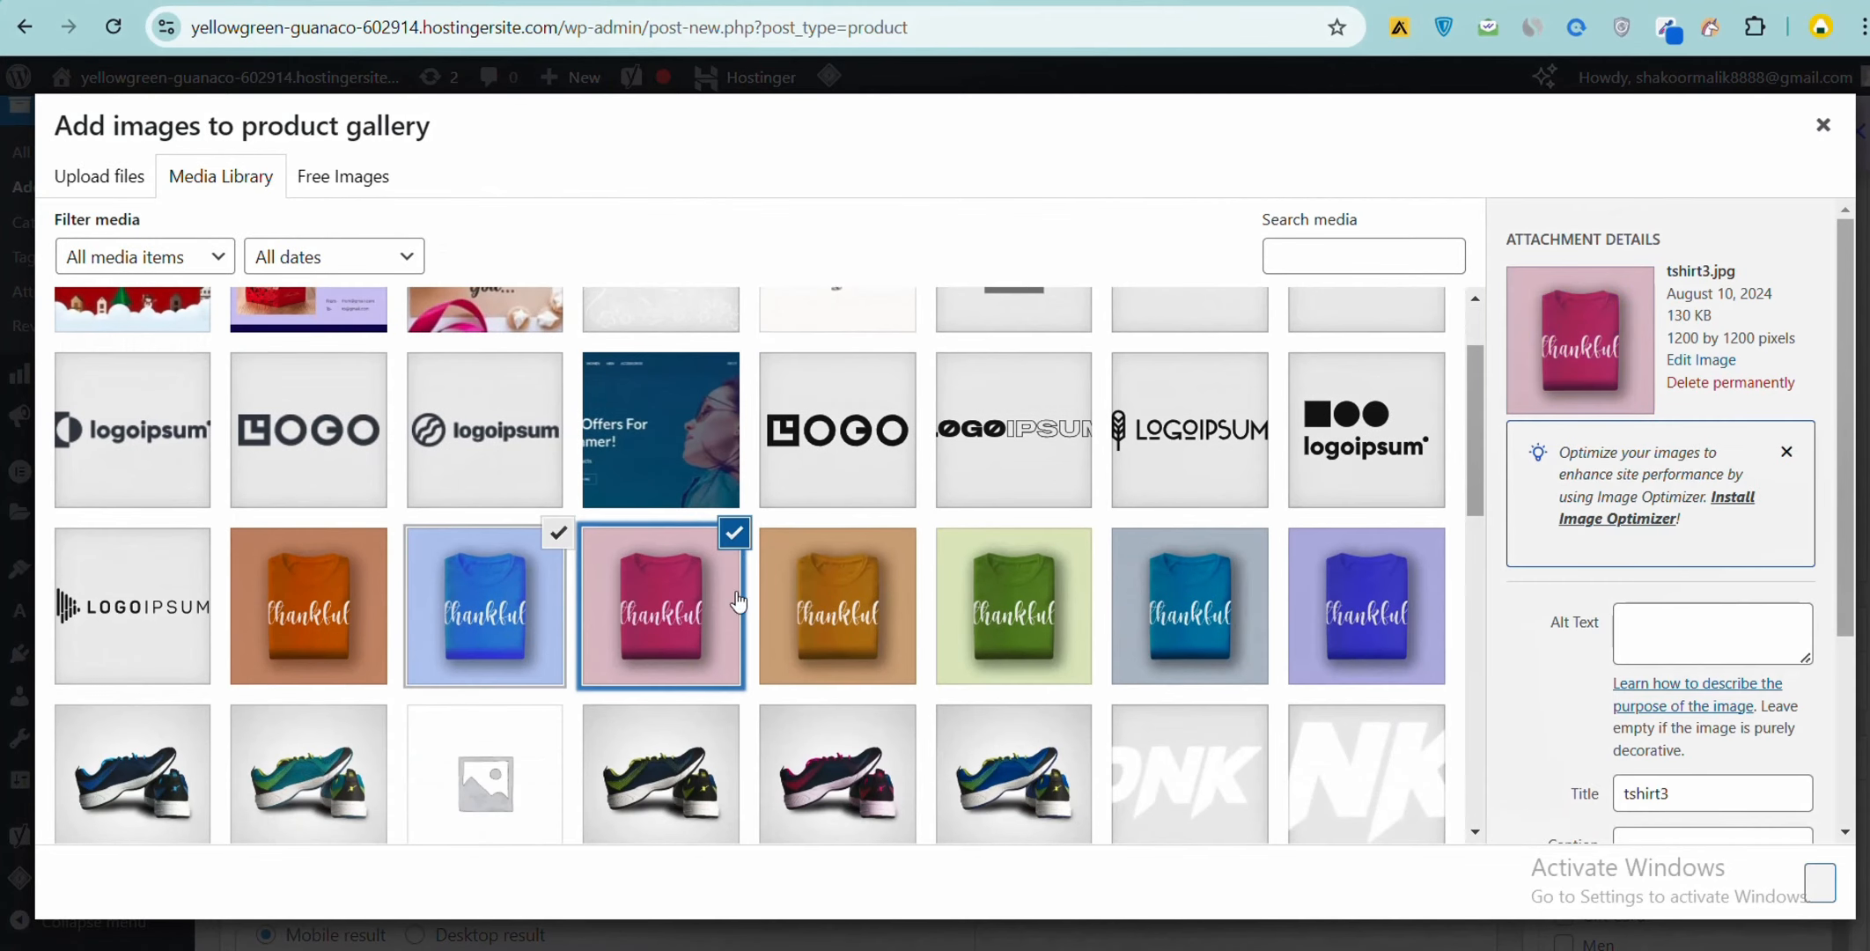
left_click(891, 603)
left_click(1008, 617)
left_click(1154, 622)
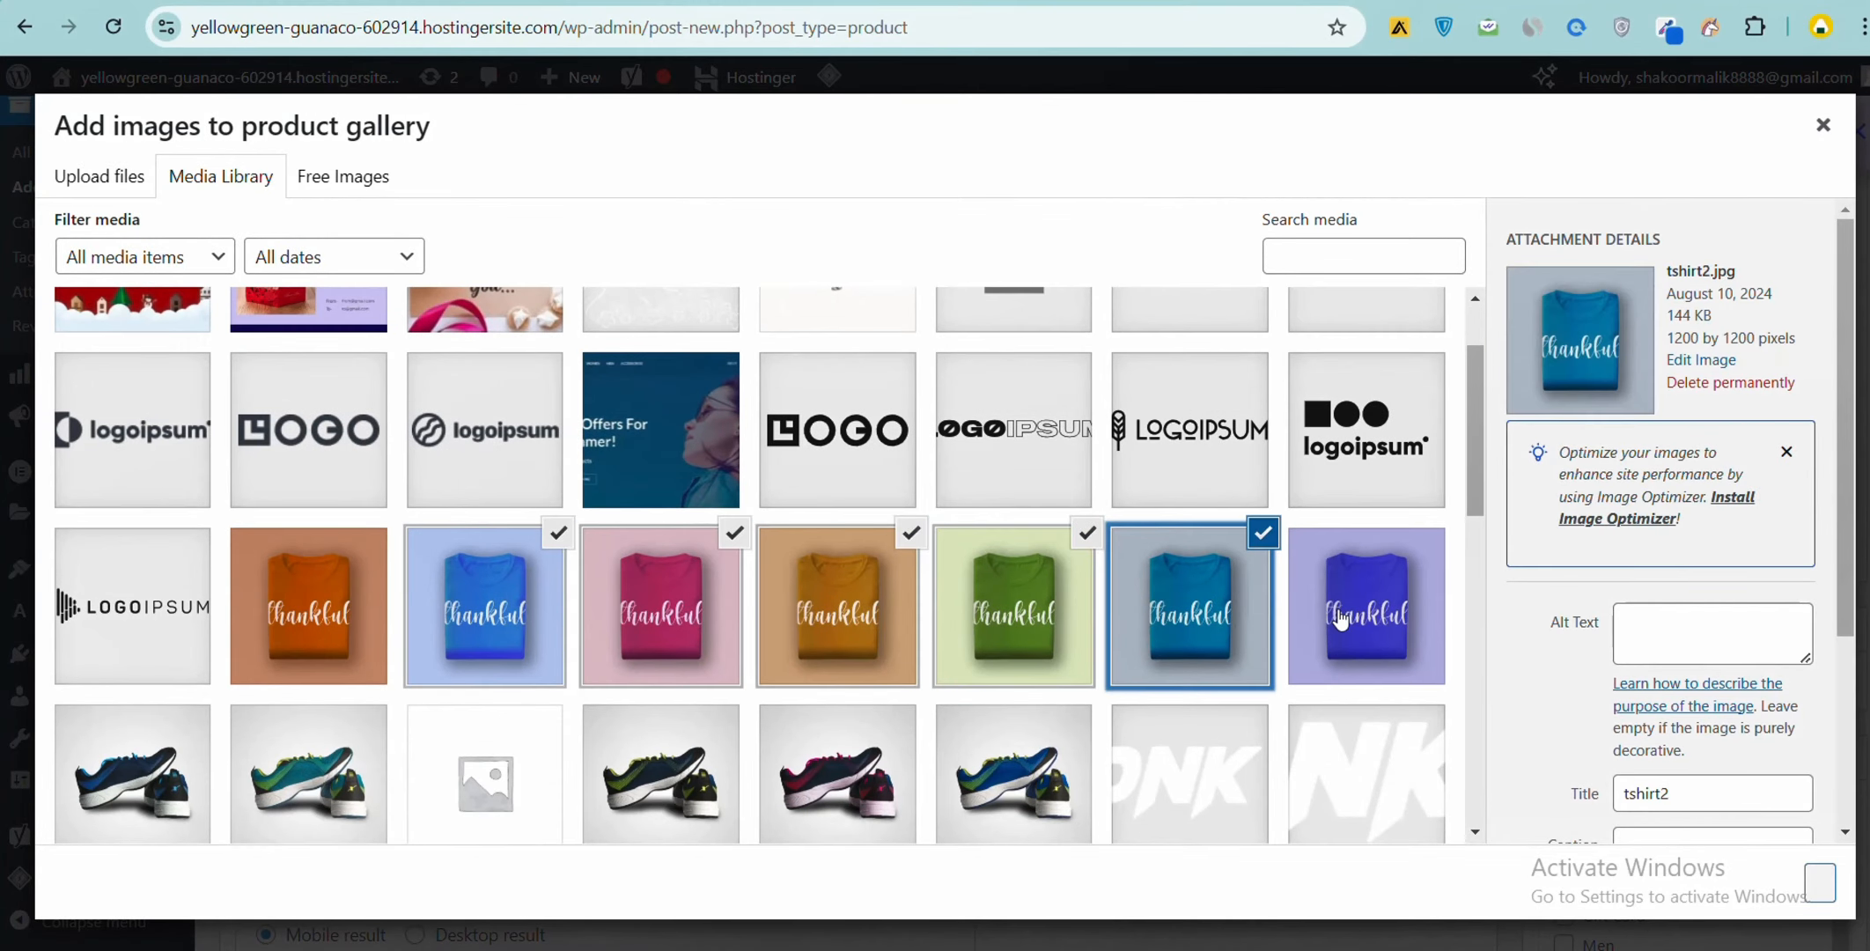
left_click(1321, 621)
left_click(1821, 883)
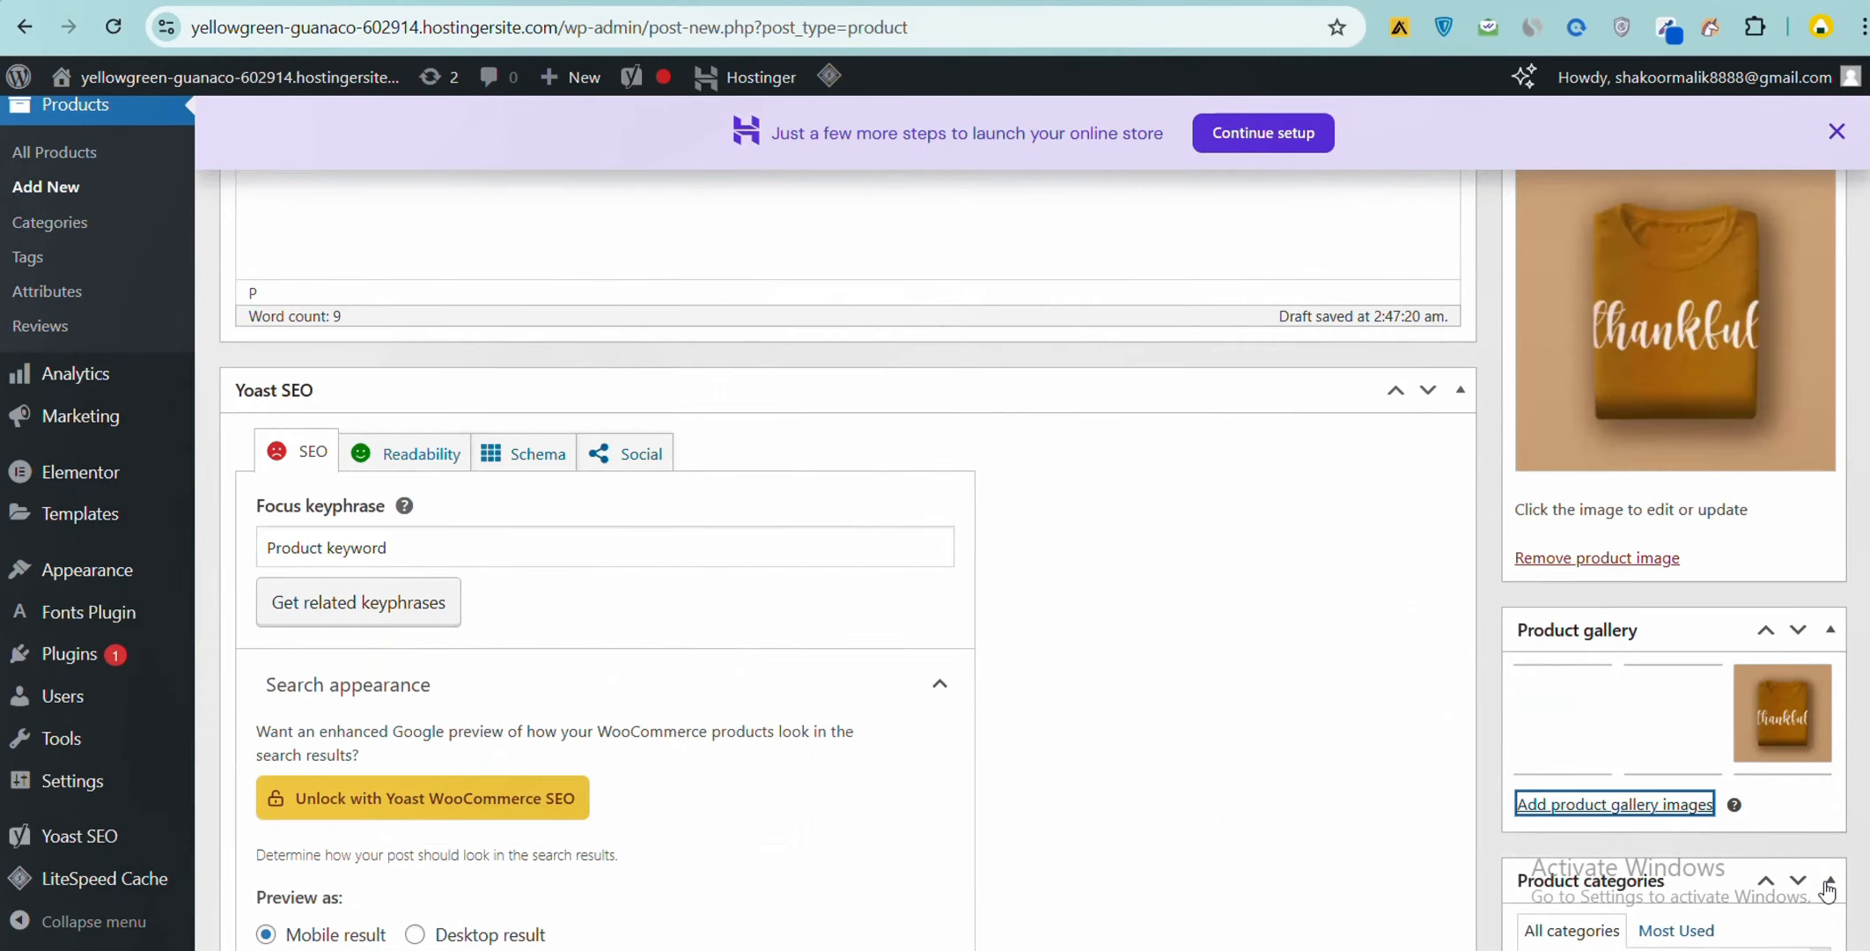
Step: Assign the product to the Men's Shirts category
scroll(1601, 750, "down", 4)
scroll(1601, 750, "down", 2)
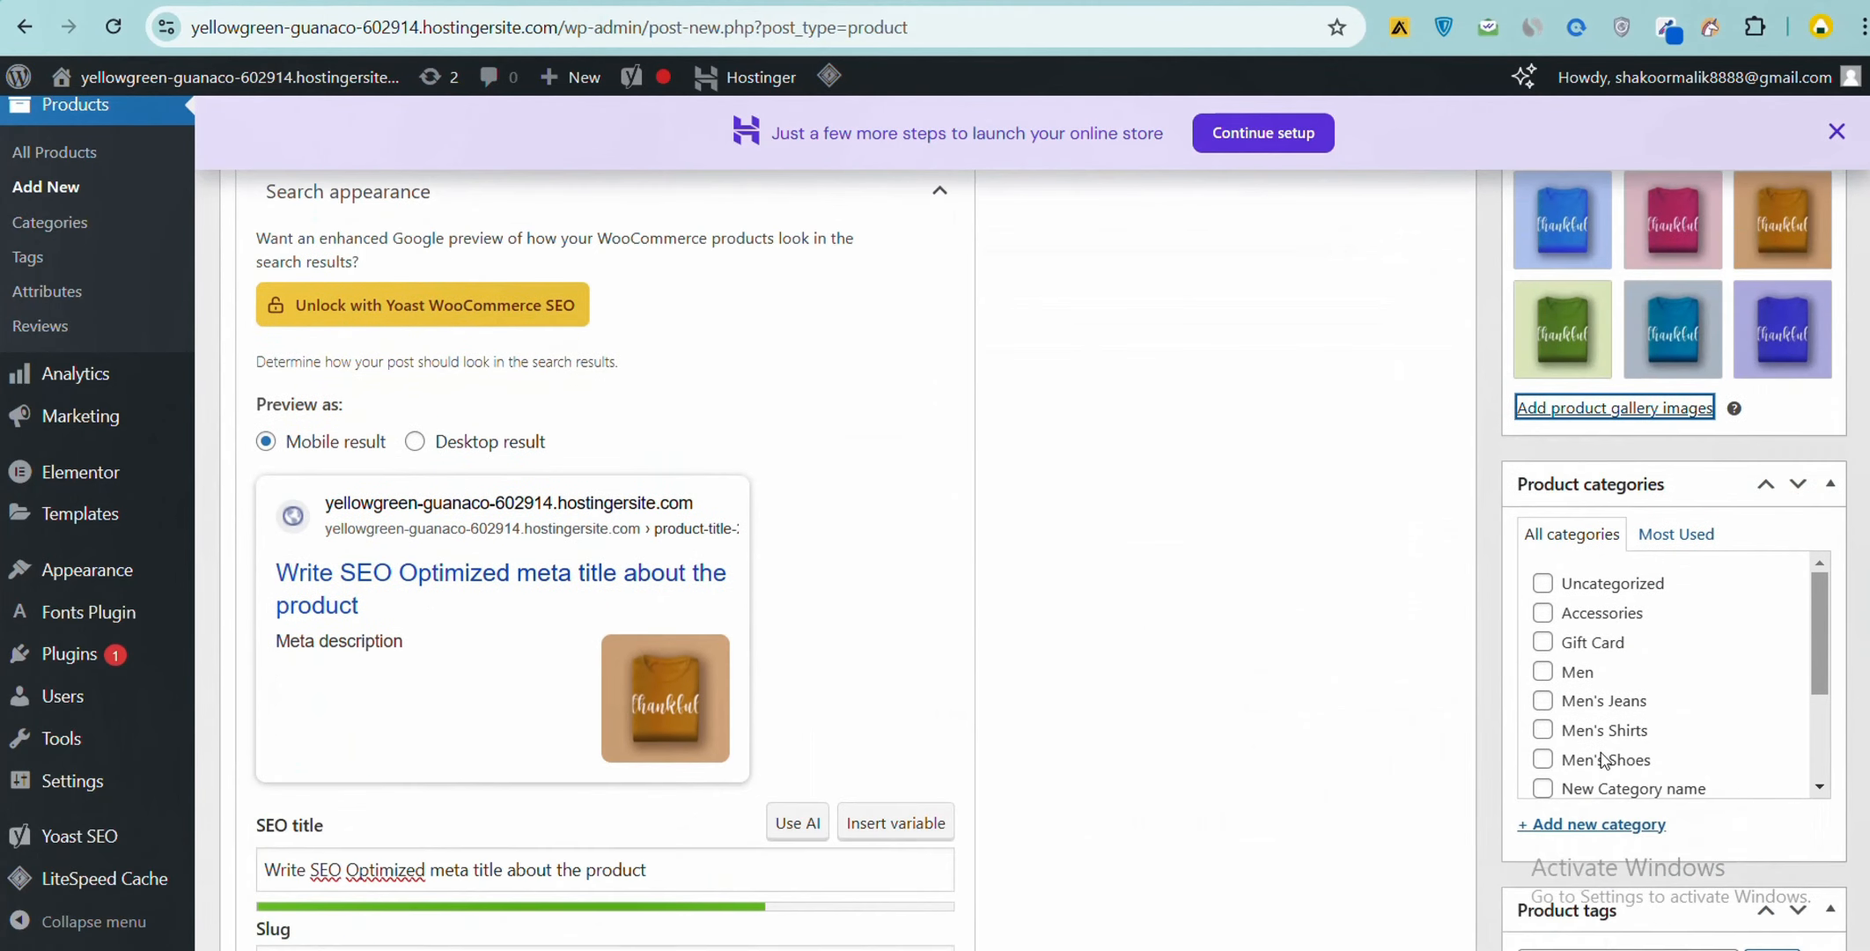
scroll(1574, 724, "down", 2)
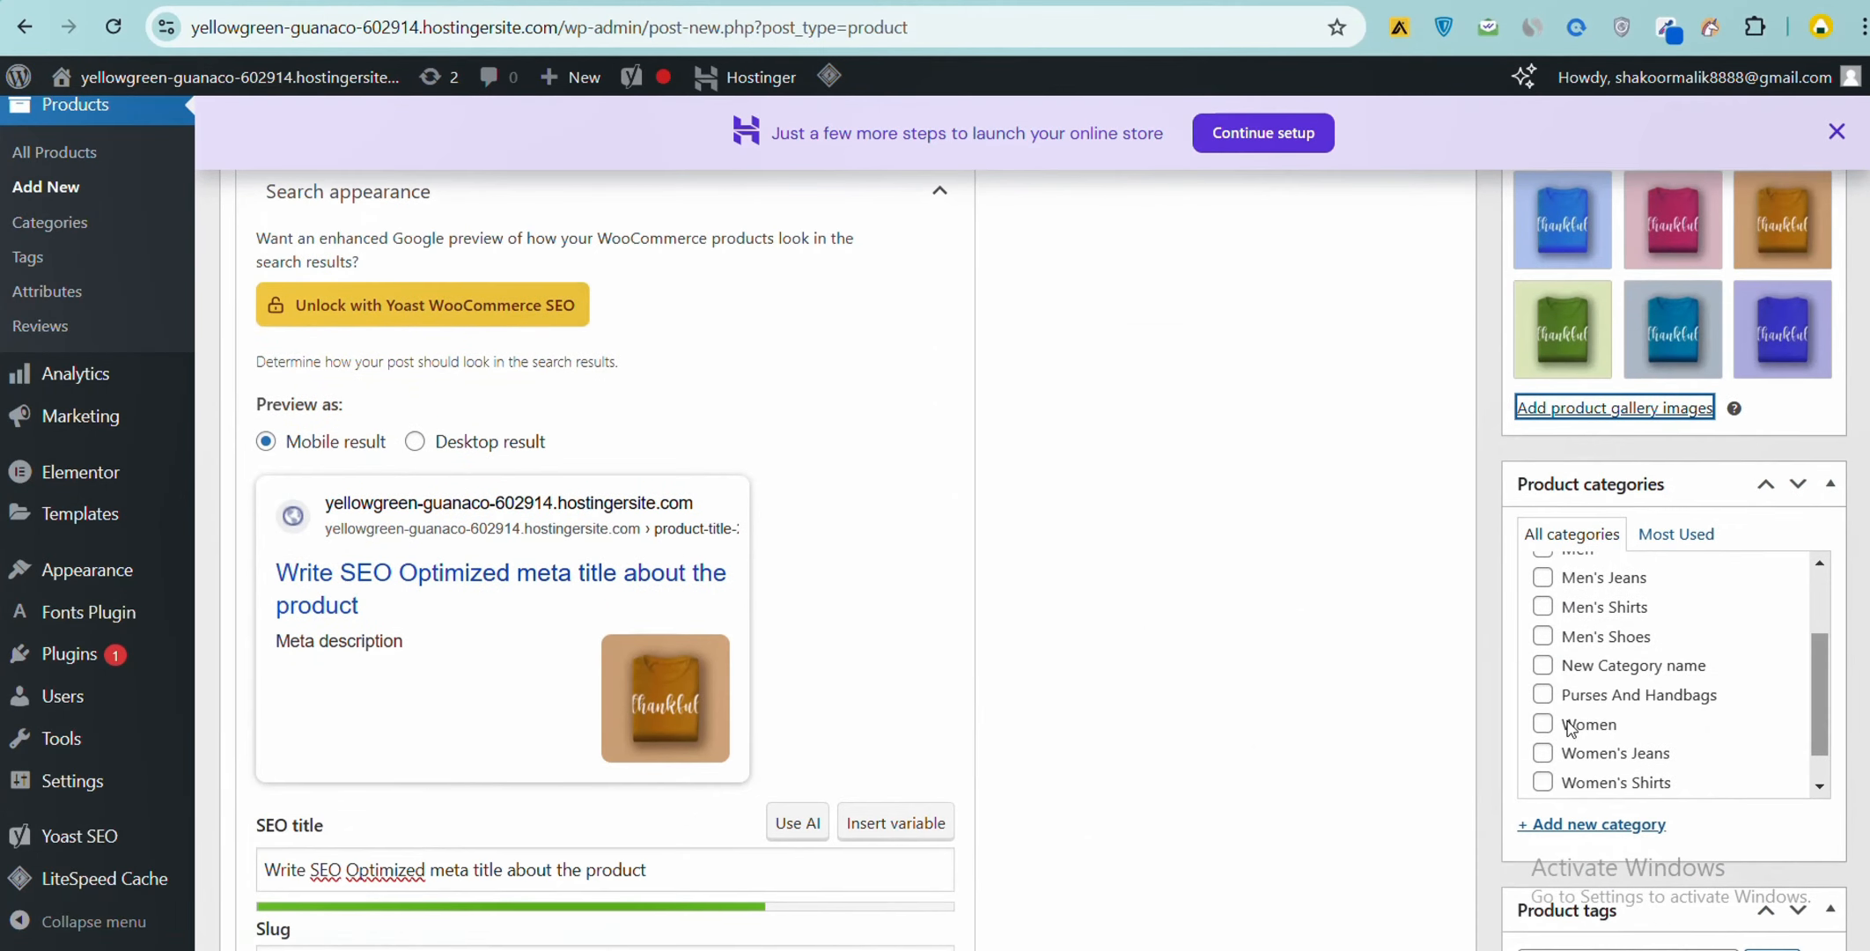
left_click(1547, 609)
Step: Add the product tags "Mens shit" and "shirts"
scroll(1557, 659, "down", 1)
scroll(1558, 661, "down", 8)
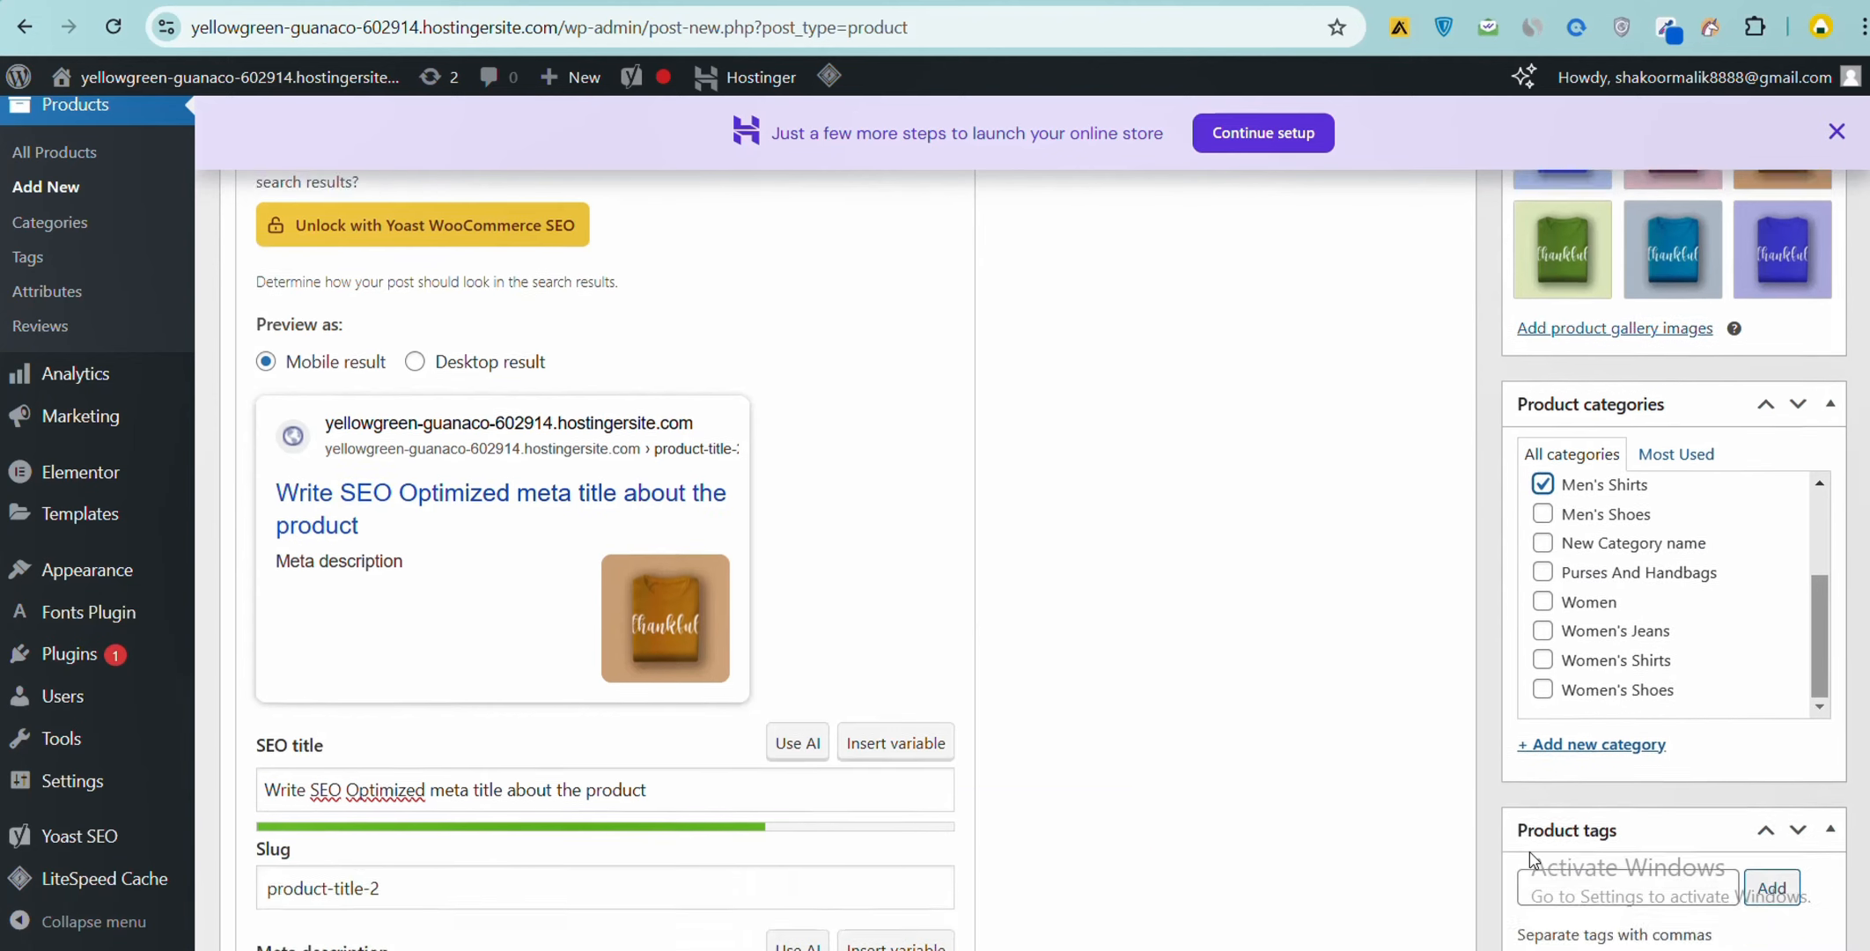
left_click(1556, 489)
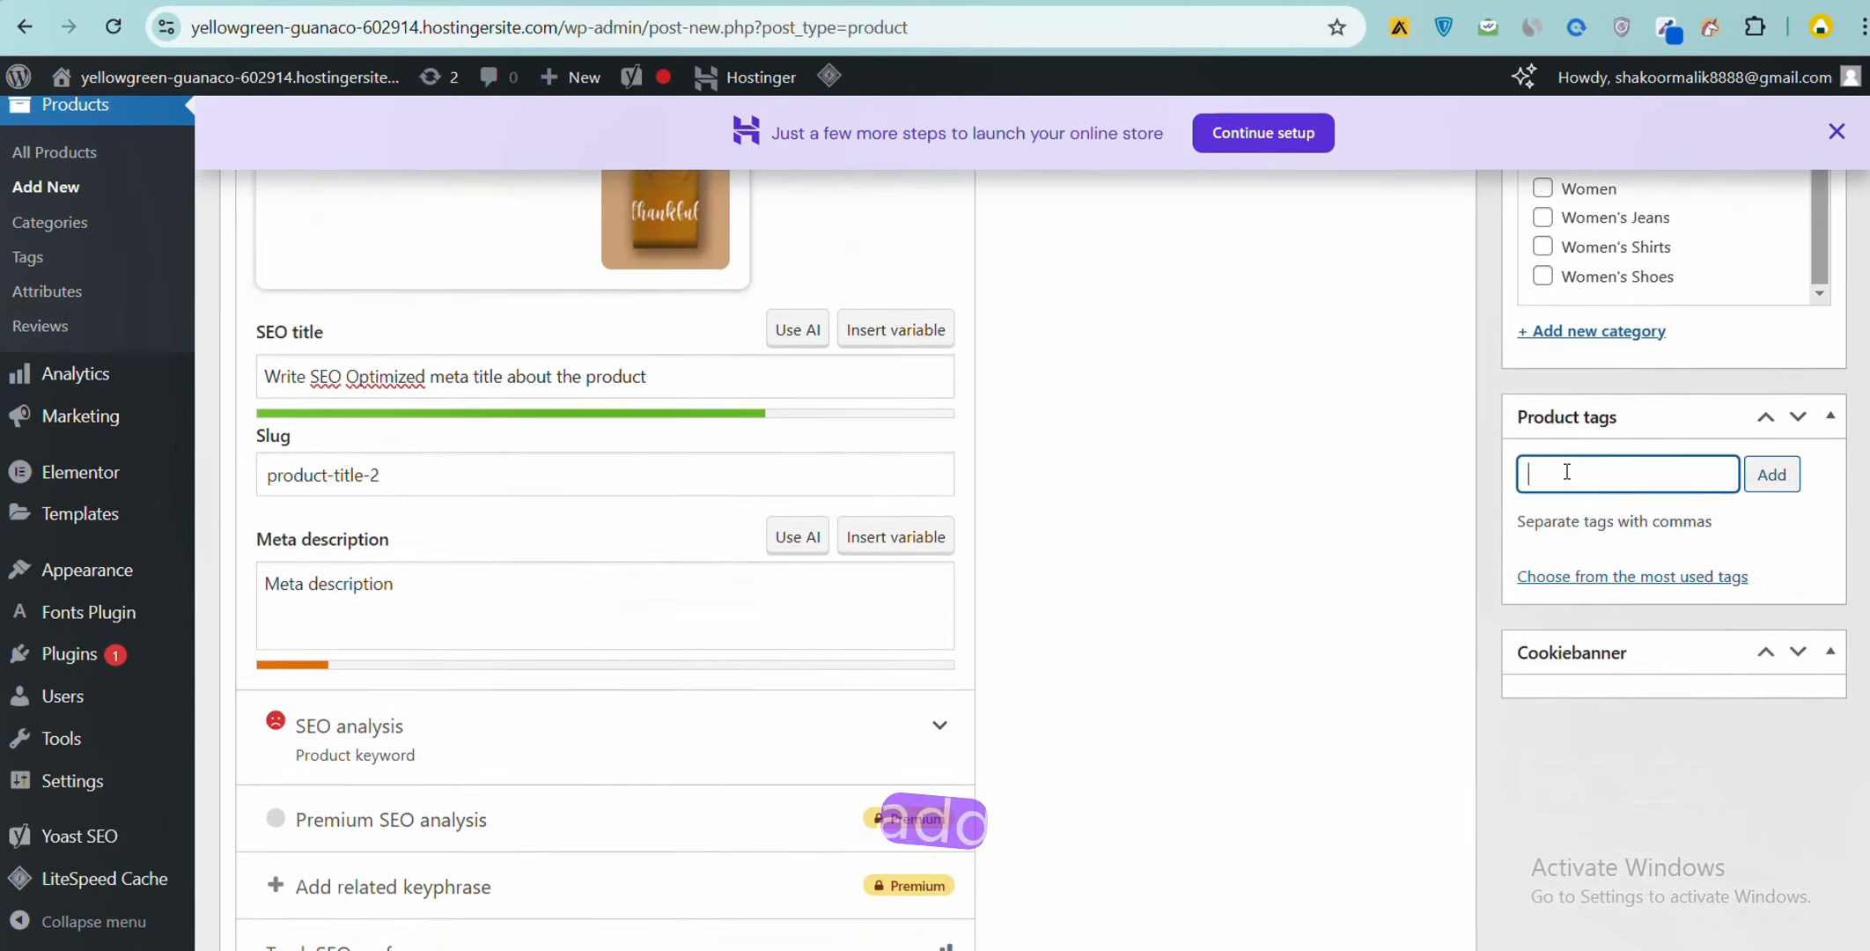
type("Mens shit")
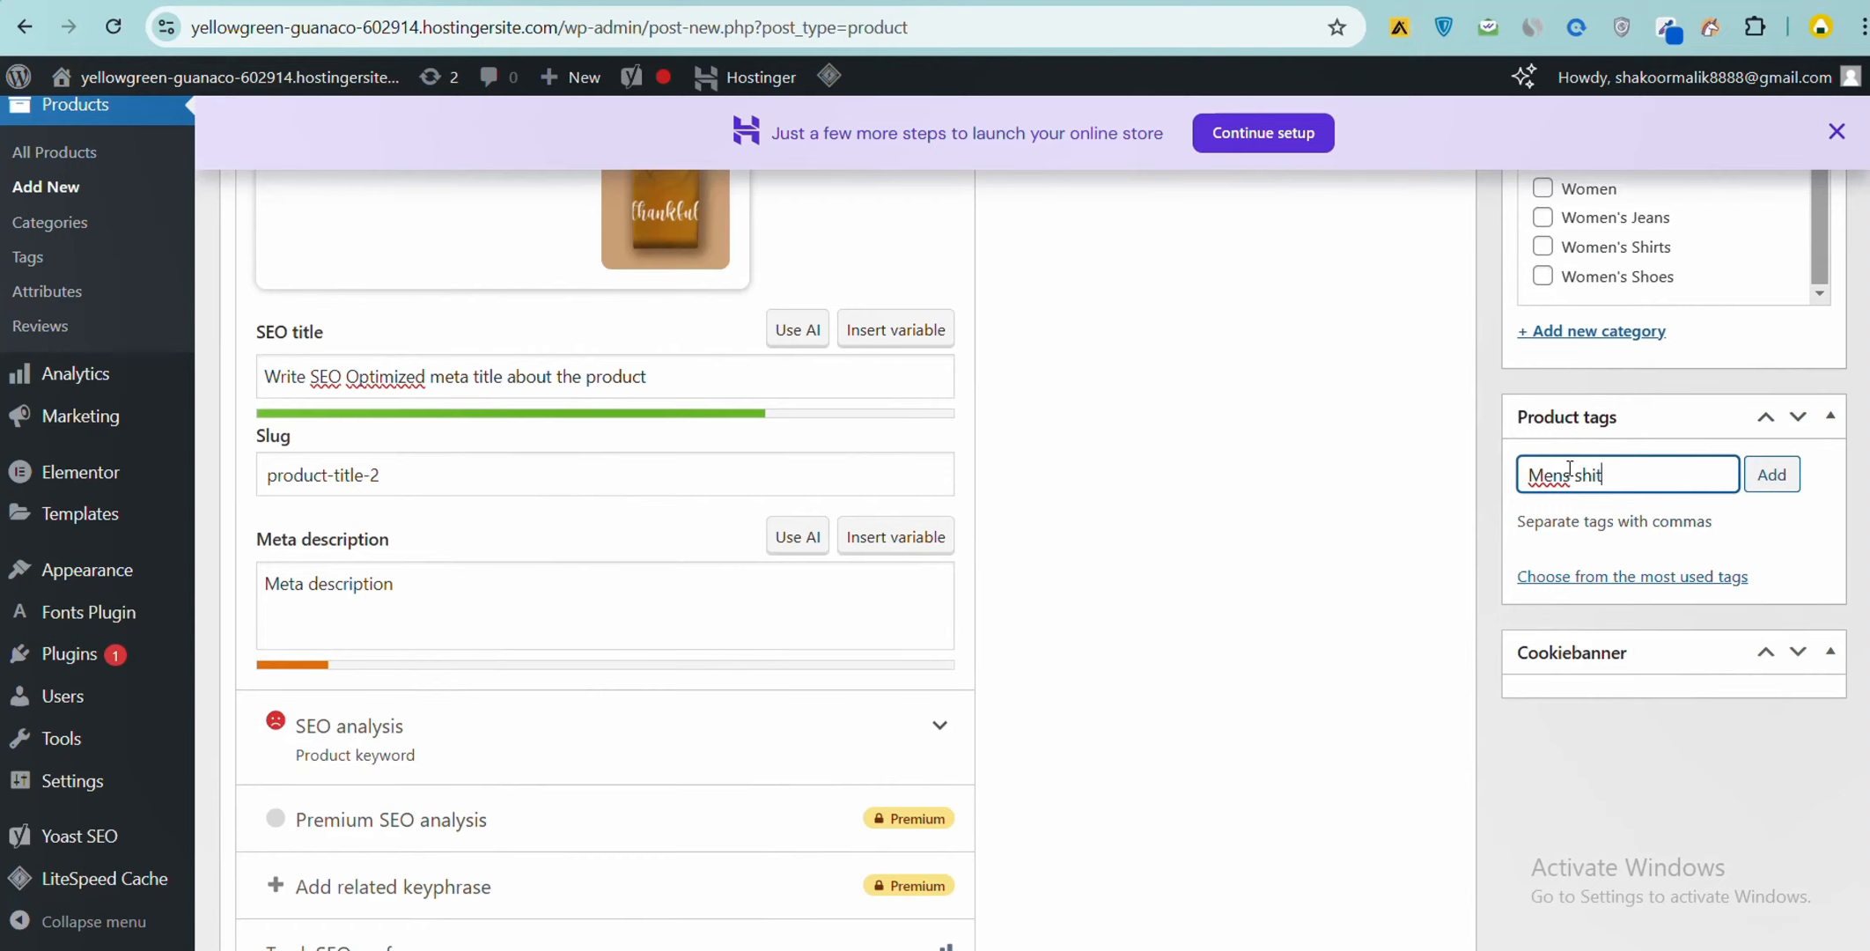
key("Return")
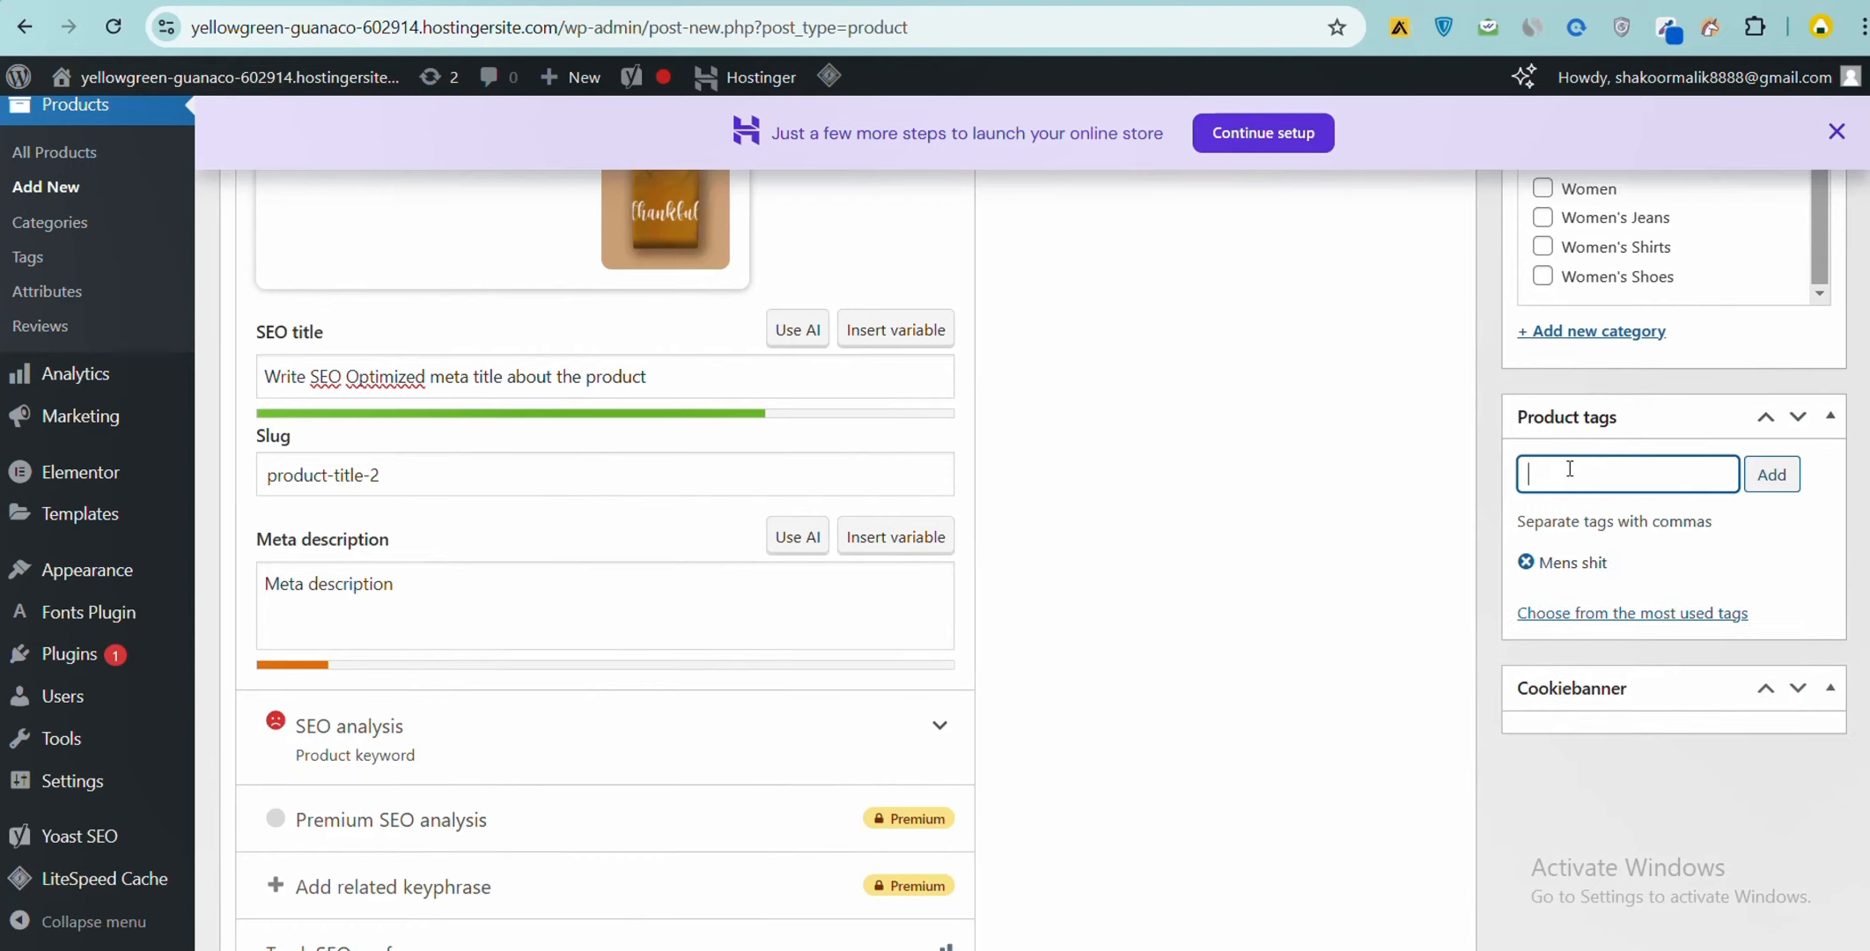
type("shirts")
key("Return")
Step: Publish the new product
scroll(1565, 597, "down", 6)
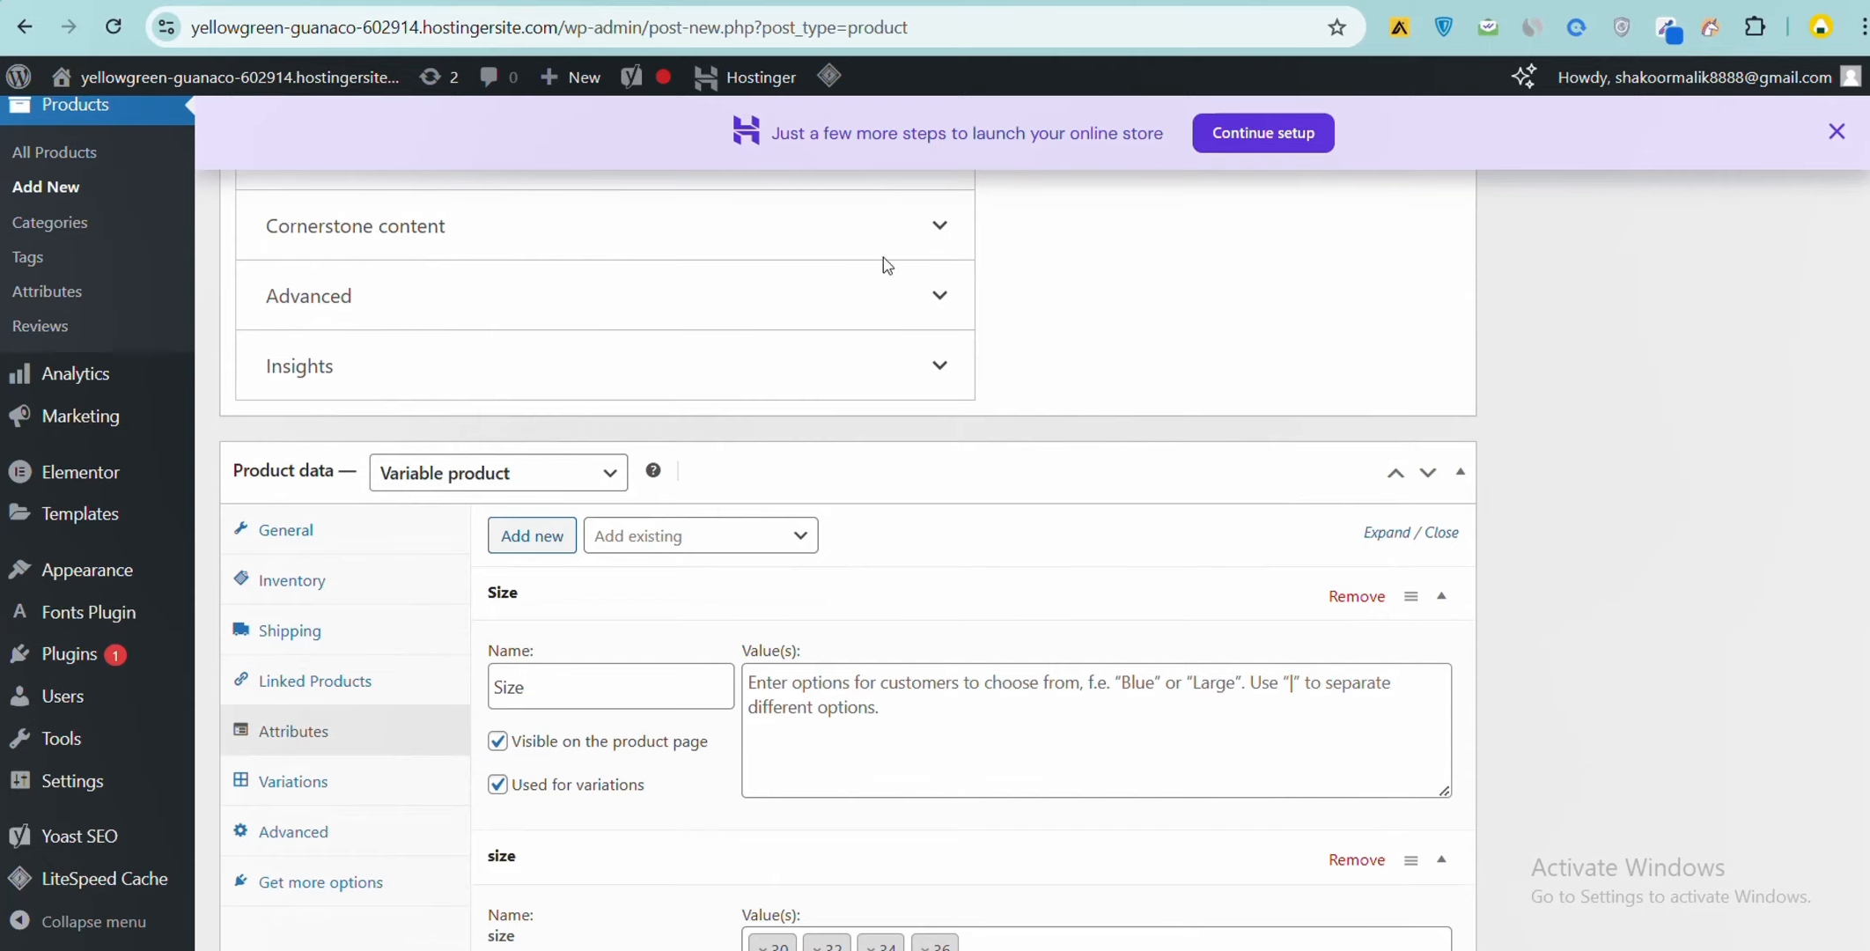
scroll(1468, 817, "up", 15)
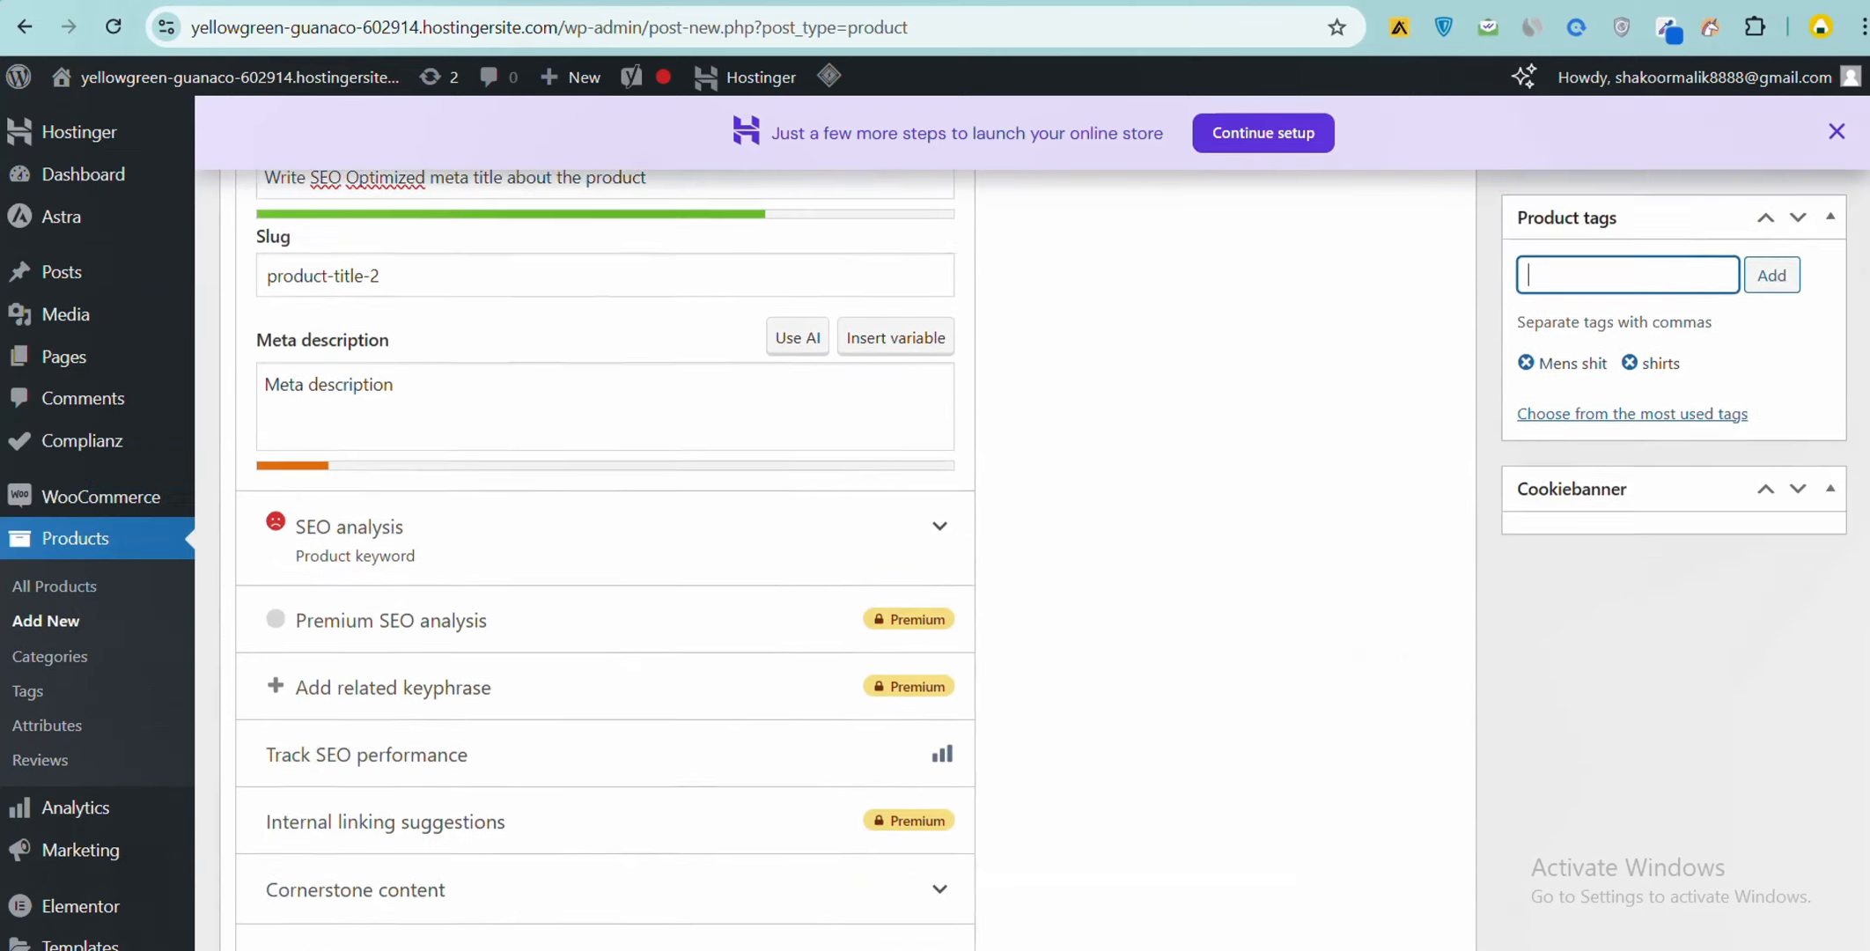
scroll(1831, 819, "up", 3)
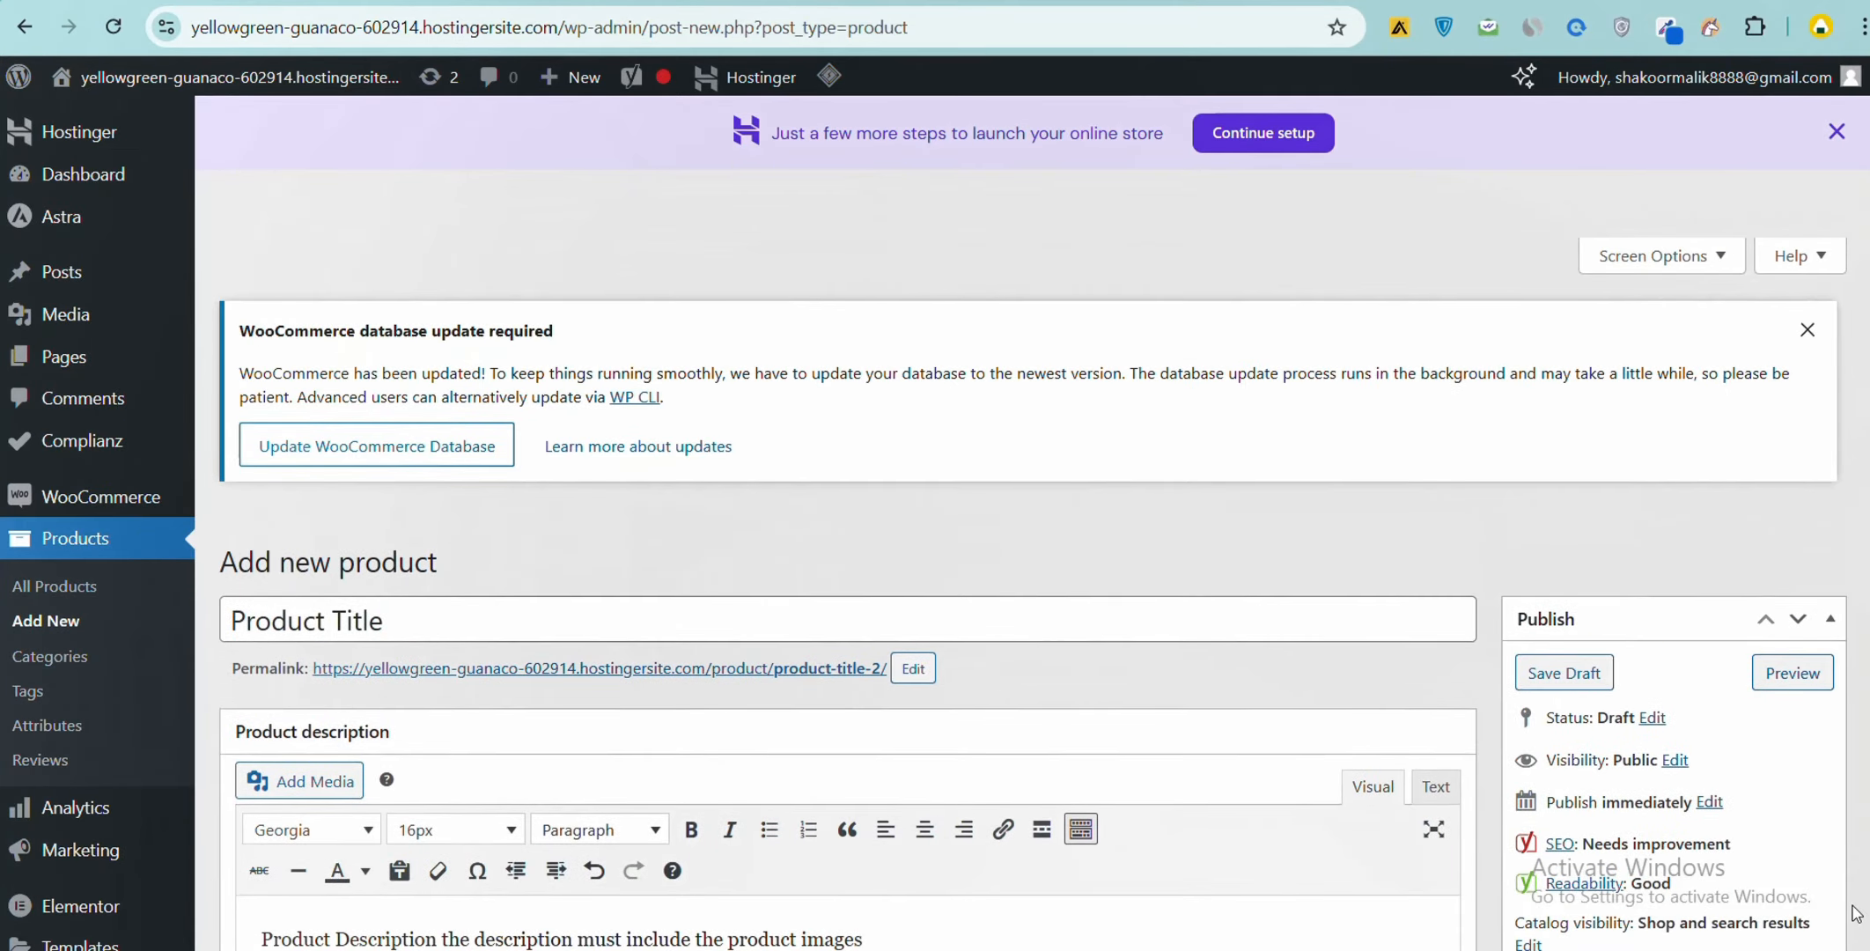
scroll(1856, 912, "down", 2)
left_click(1773, 901)
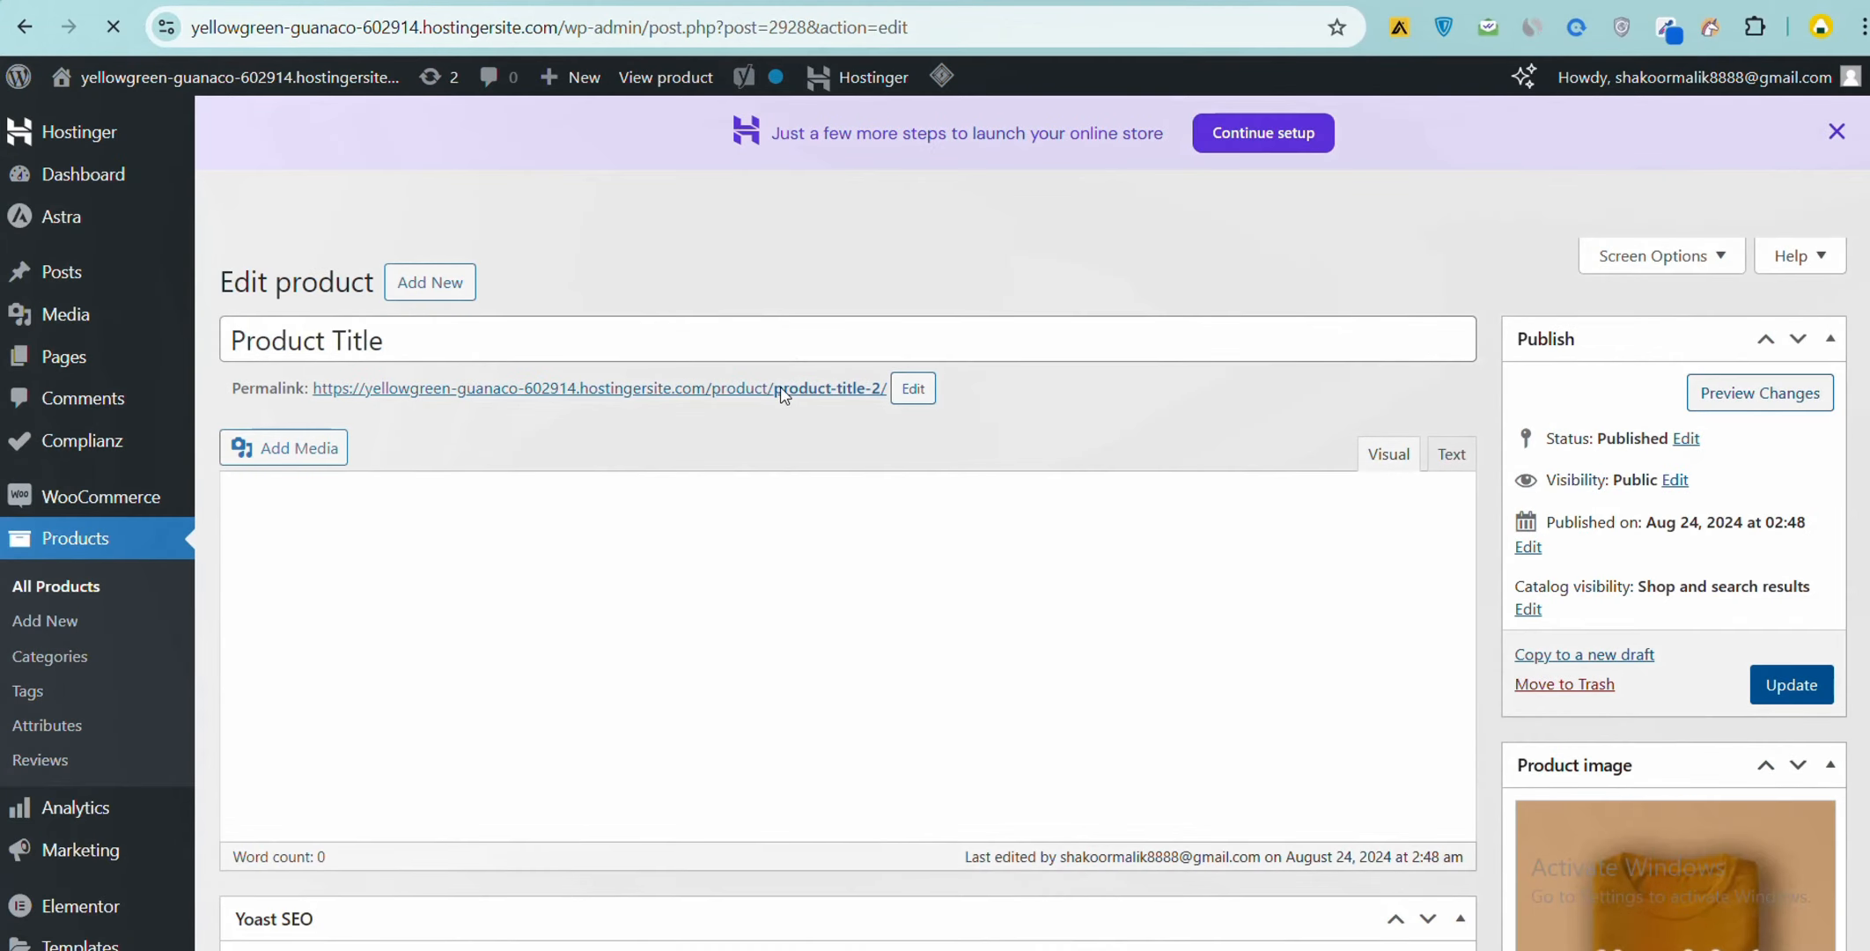
Step: Open the published product's permalink in a new tab and review its title, short description and availability notice
right_click(780, 393)
left_click(845, 410)
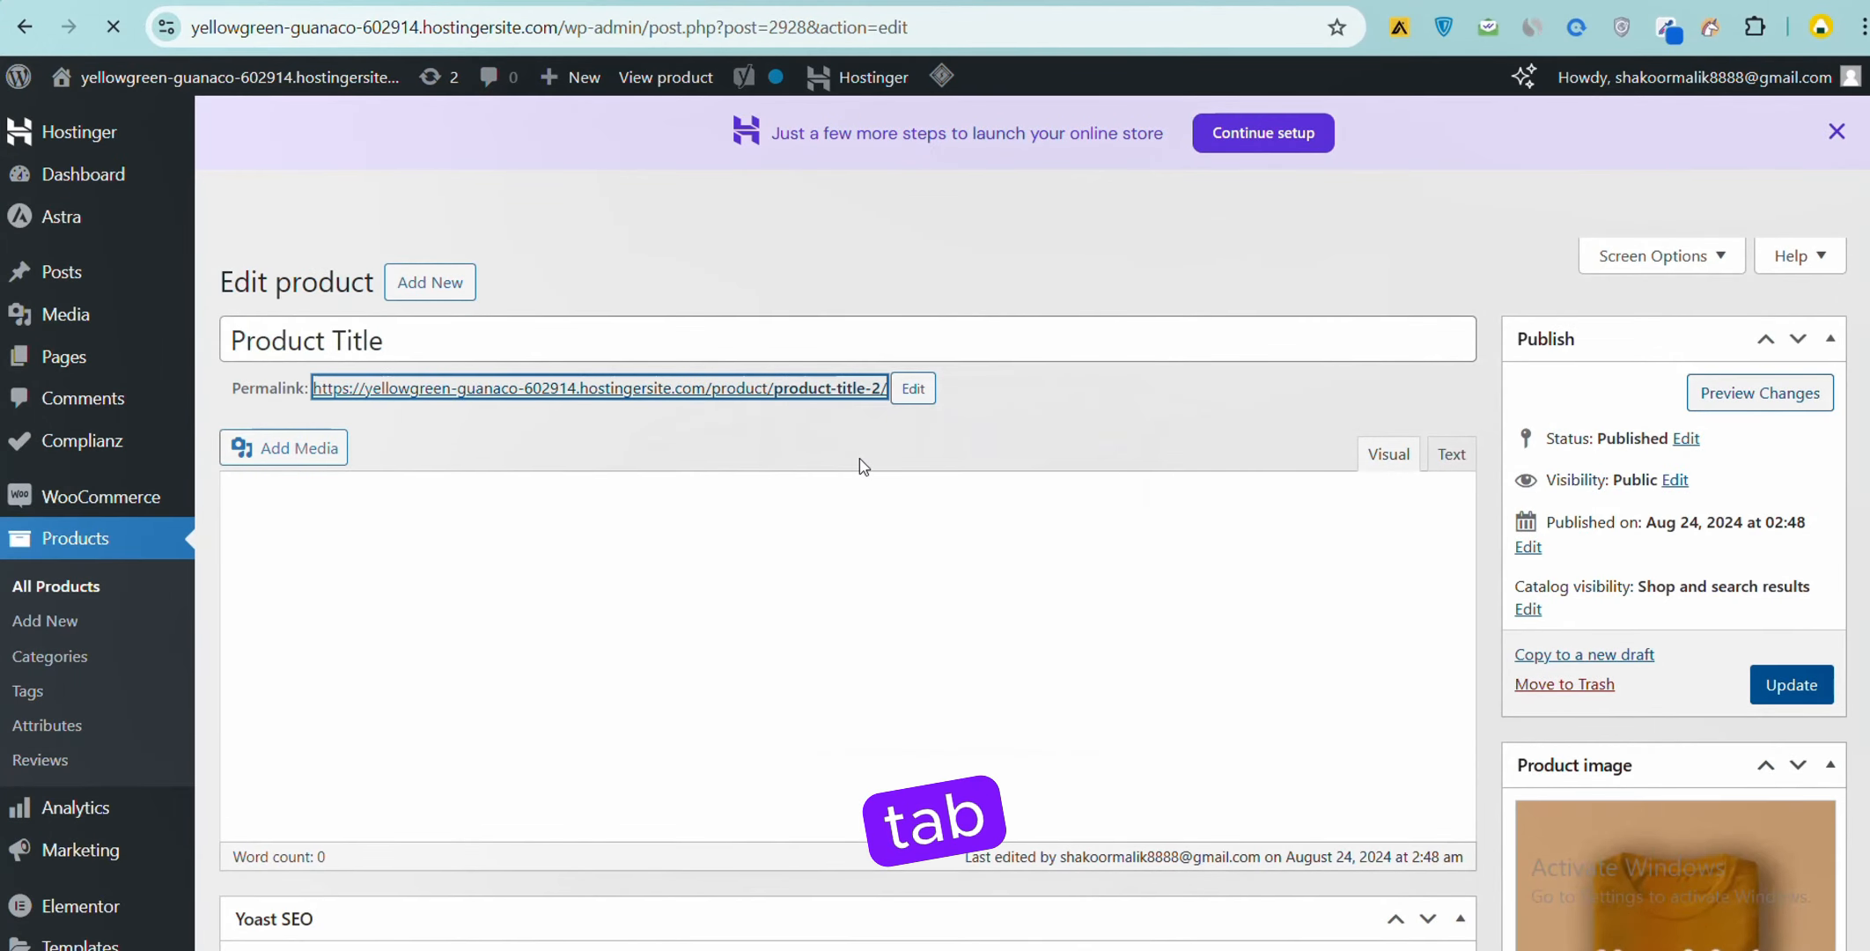
key("ctrl+Tab")
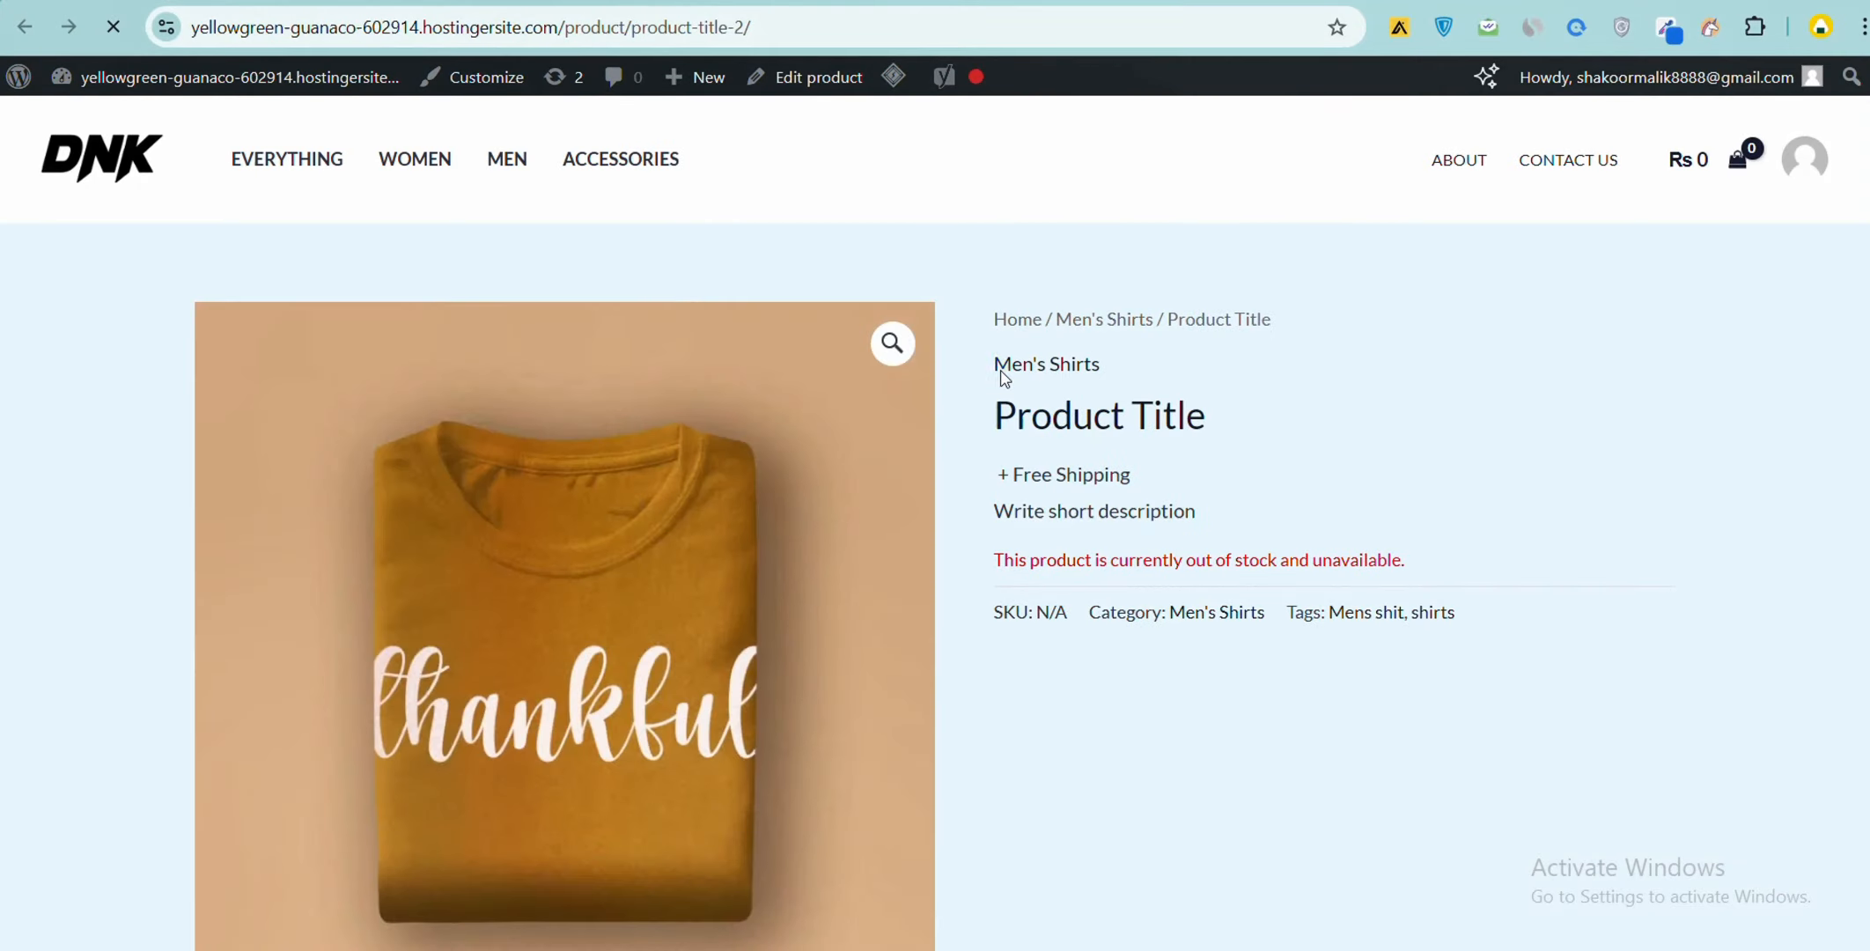
triple_click(1169, 449)
left_click_drag(1007, 510, 1202, 557)
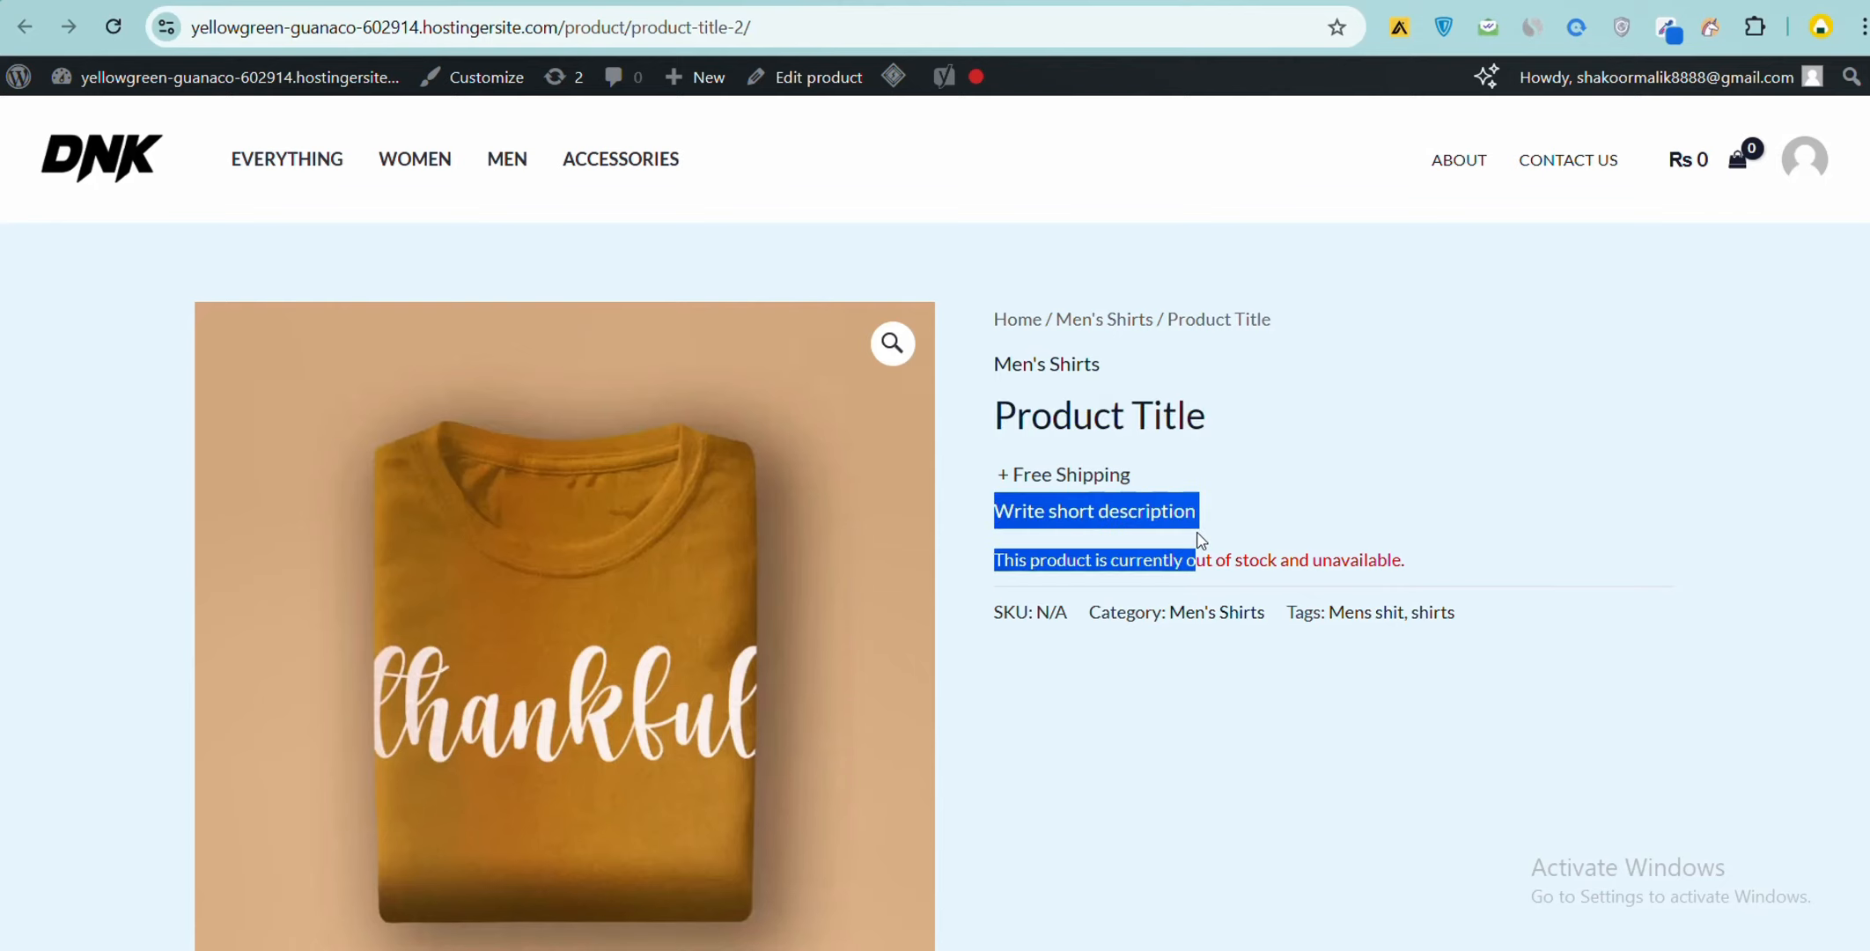
left_click(1215, 571)
triple_click(1224, 560)
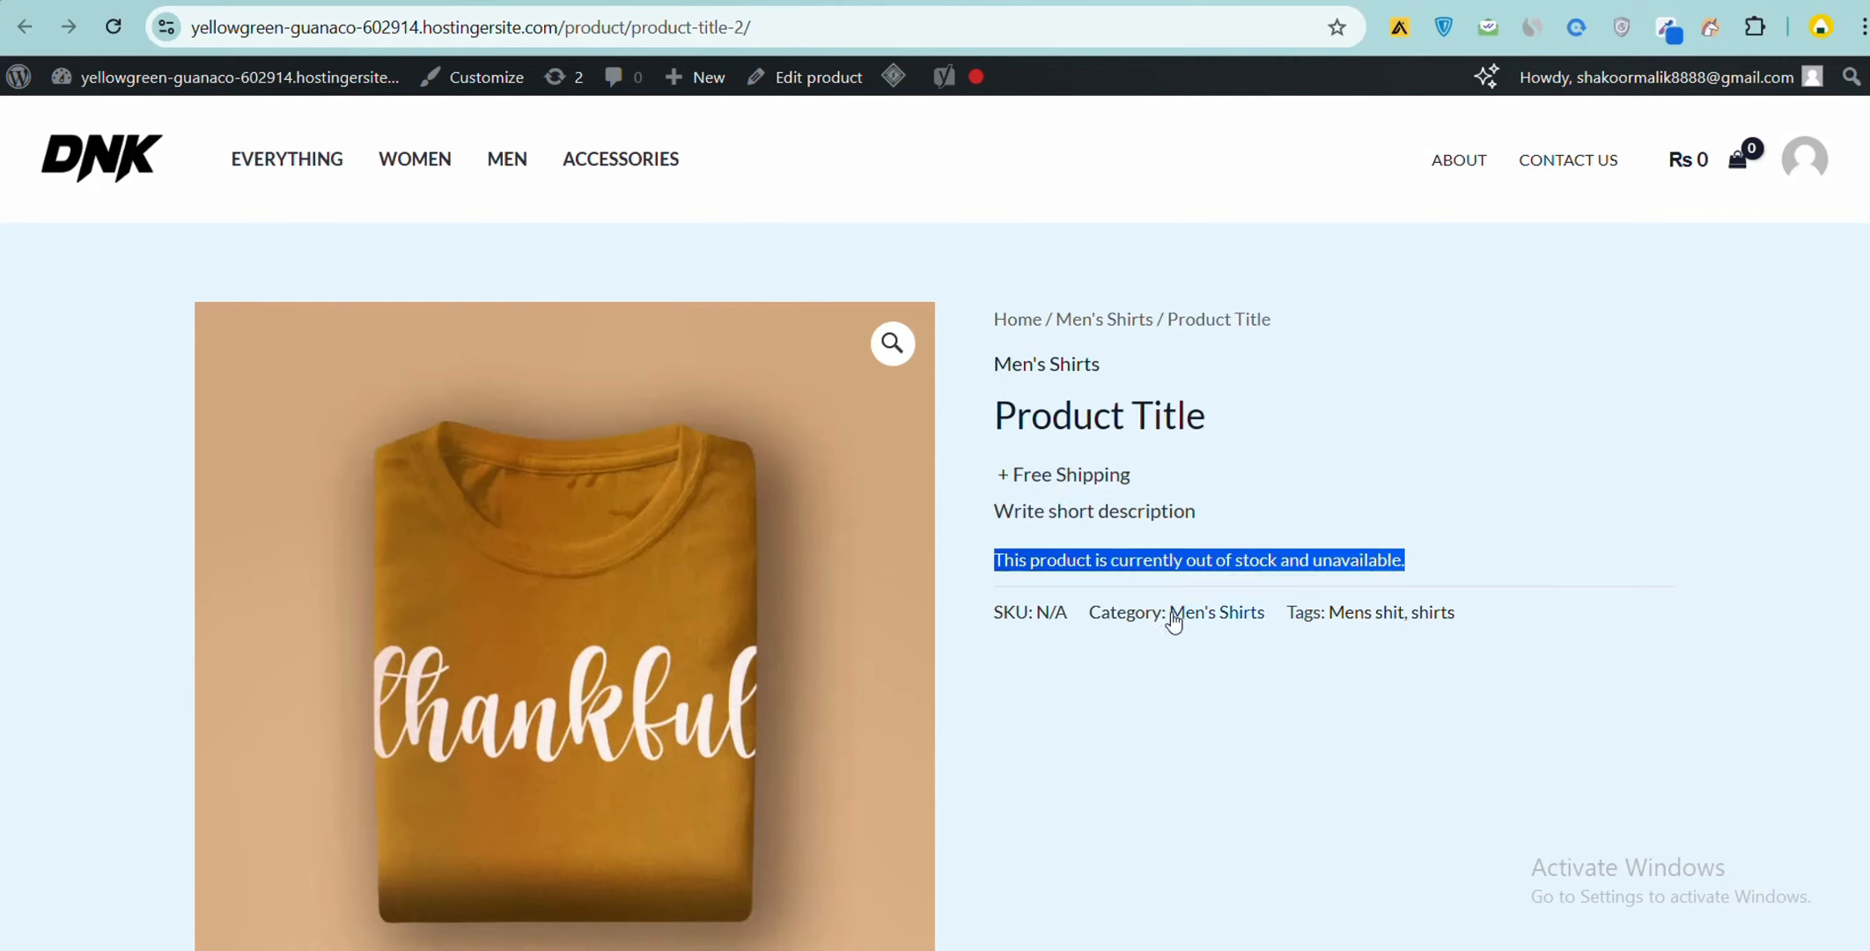
Step: Return to the product editor and enter "q" as the SKU in the product's inventory data
left_click(1173, 619)
scroll(1171, 621, "down", 10)
scroll(1169, 624, "up", 9)
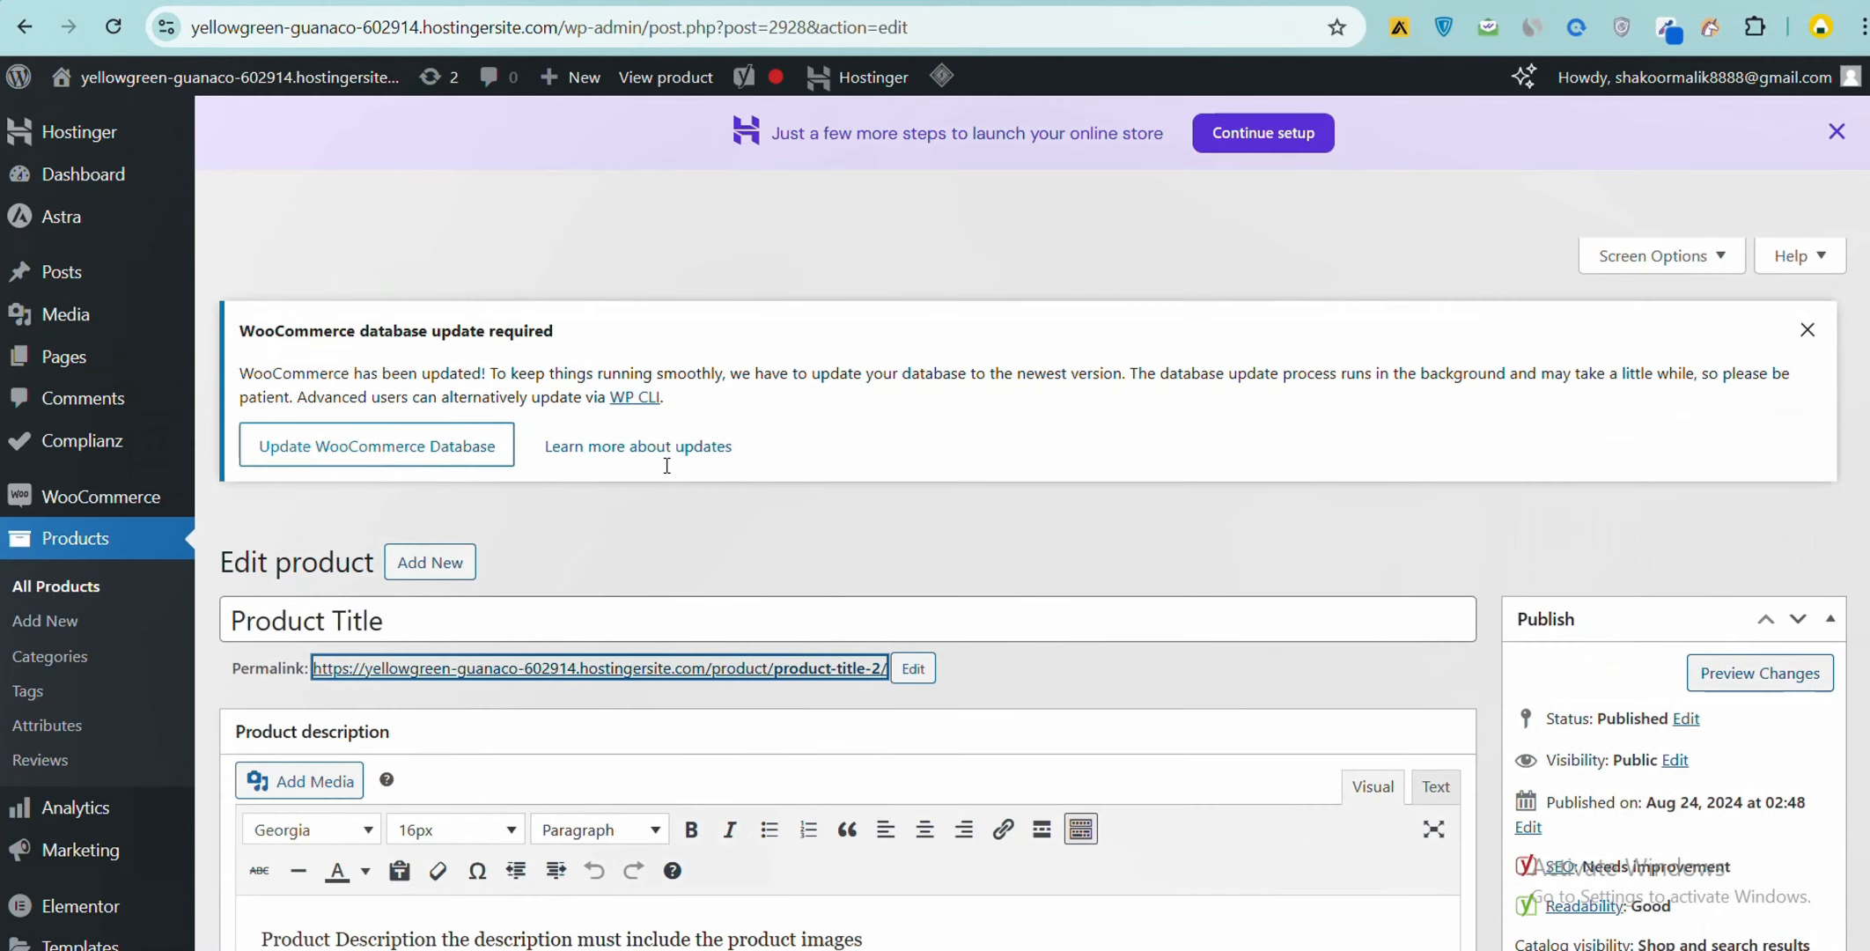
scroll(638, 488, "down", 15)
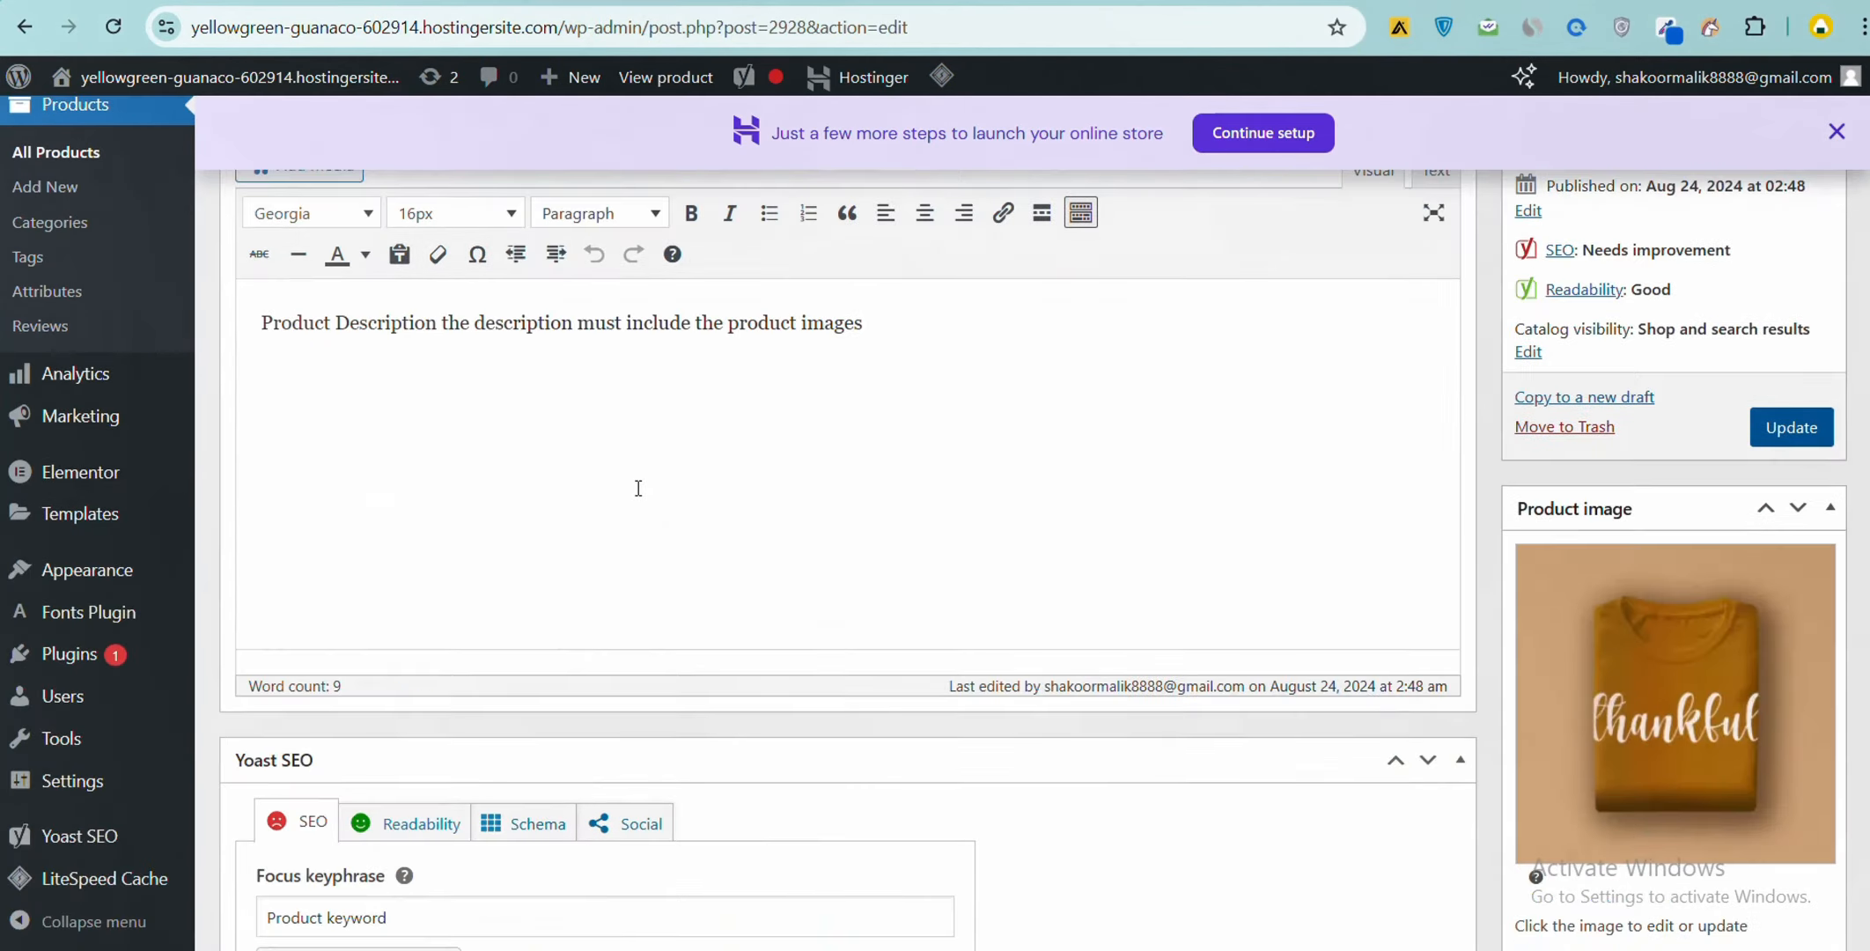
scroll(621, 466, "down", 10)
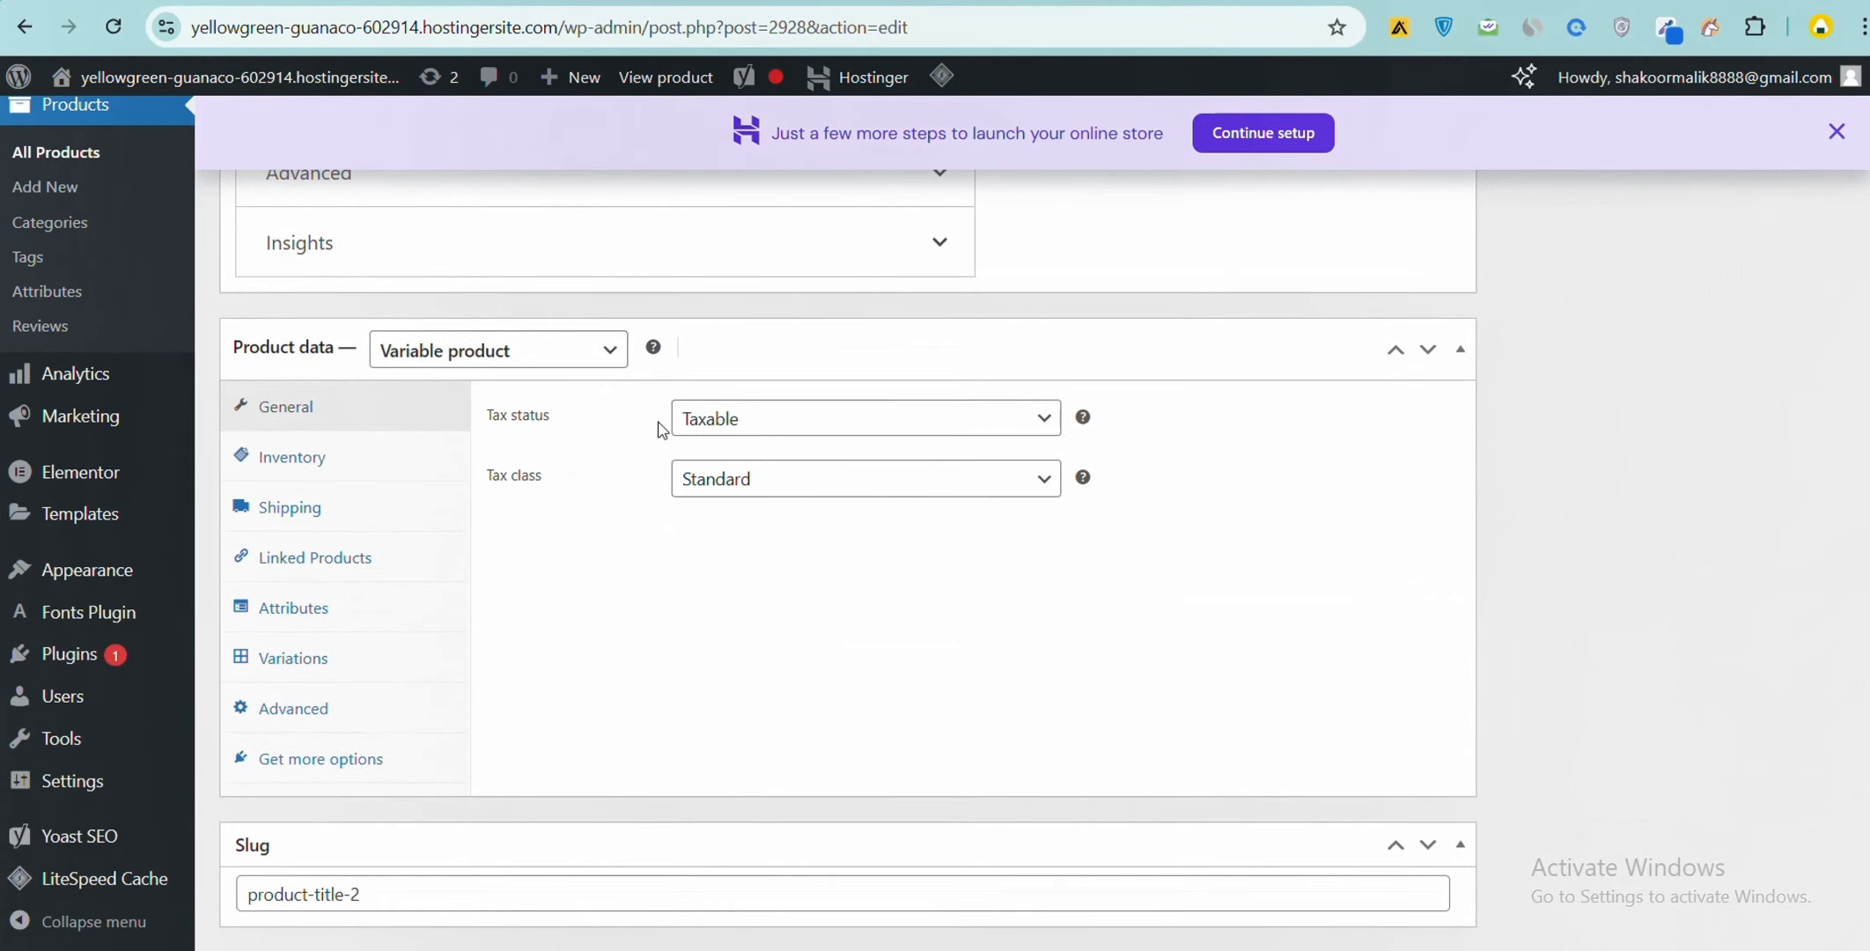
left_click(352, 474)
left_click(760, 409)
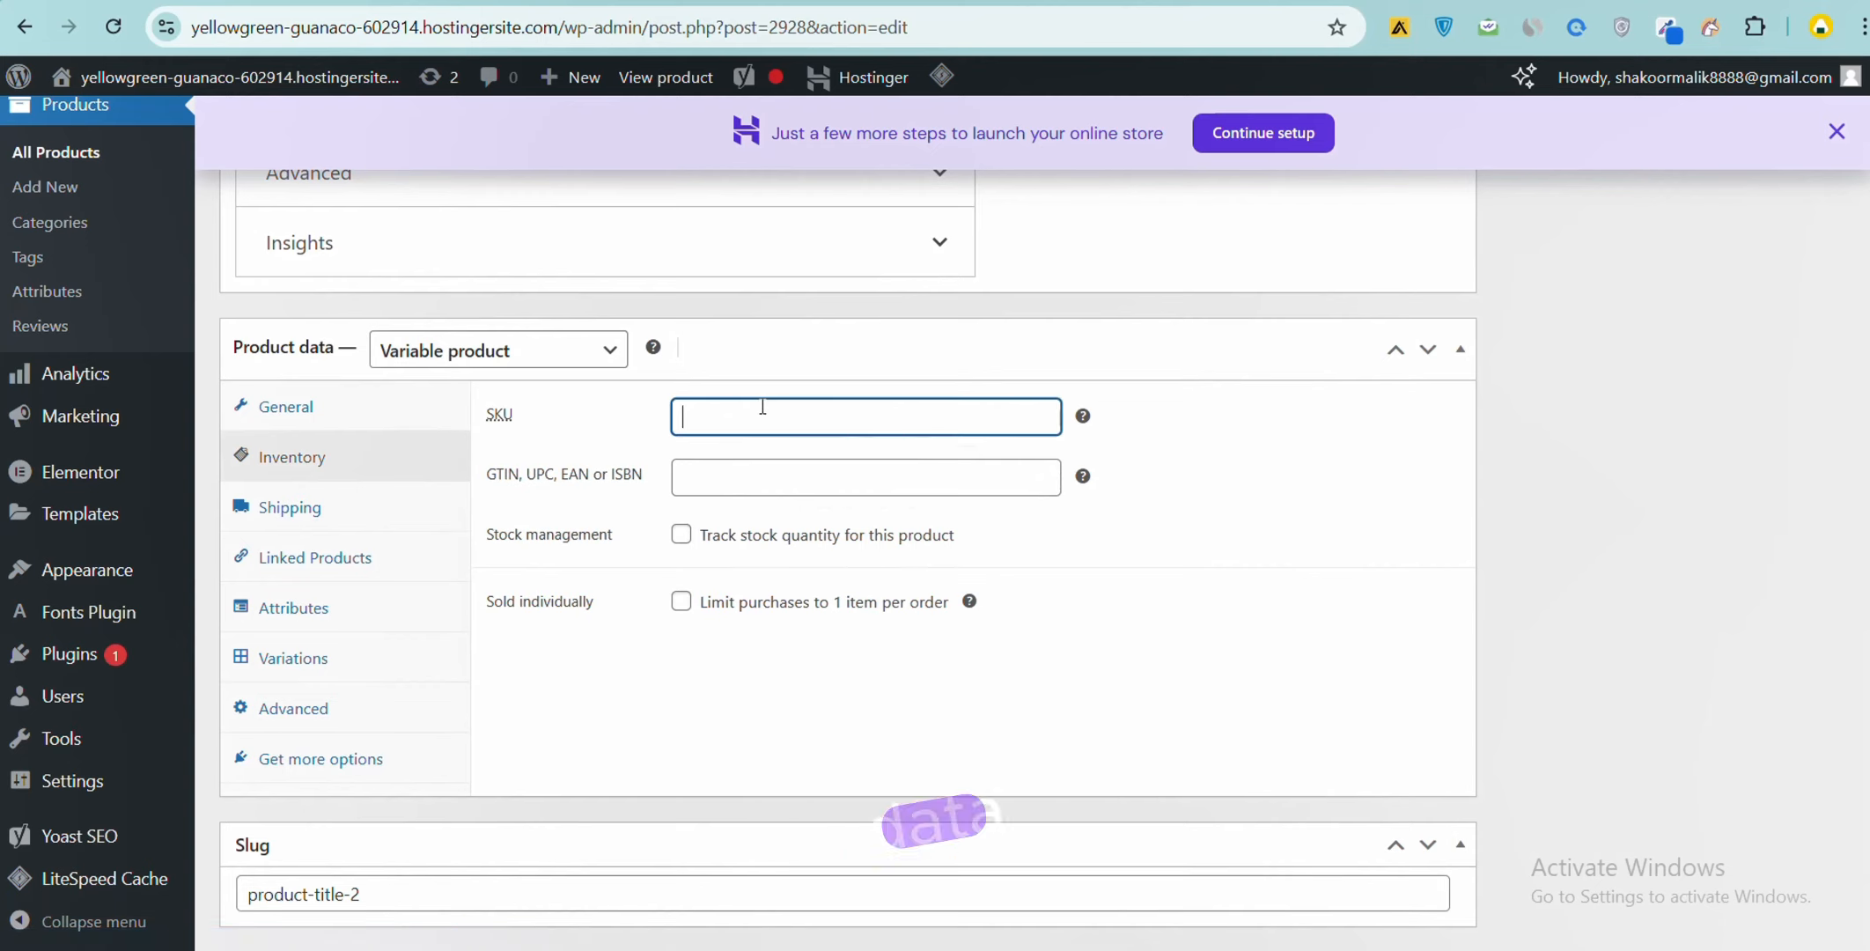
type("q")
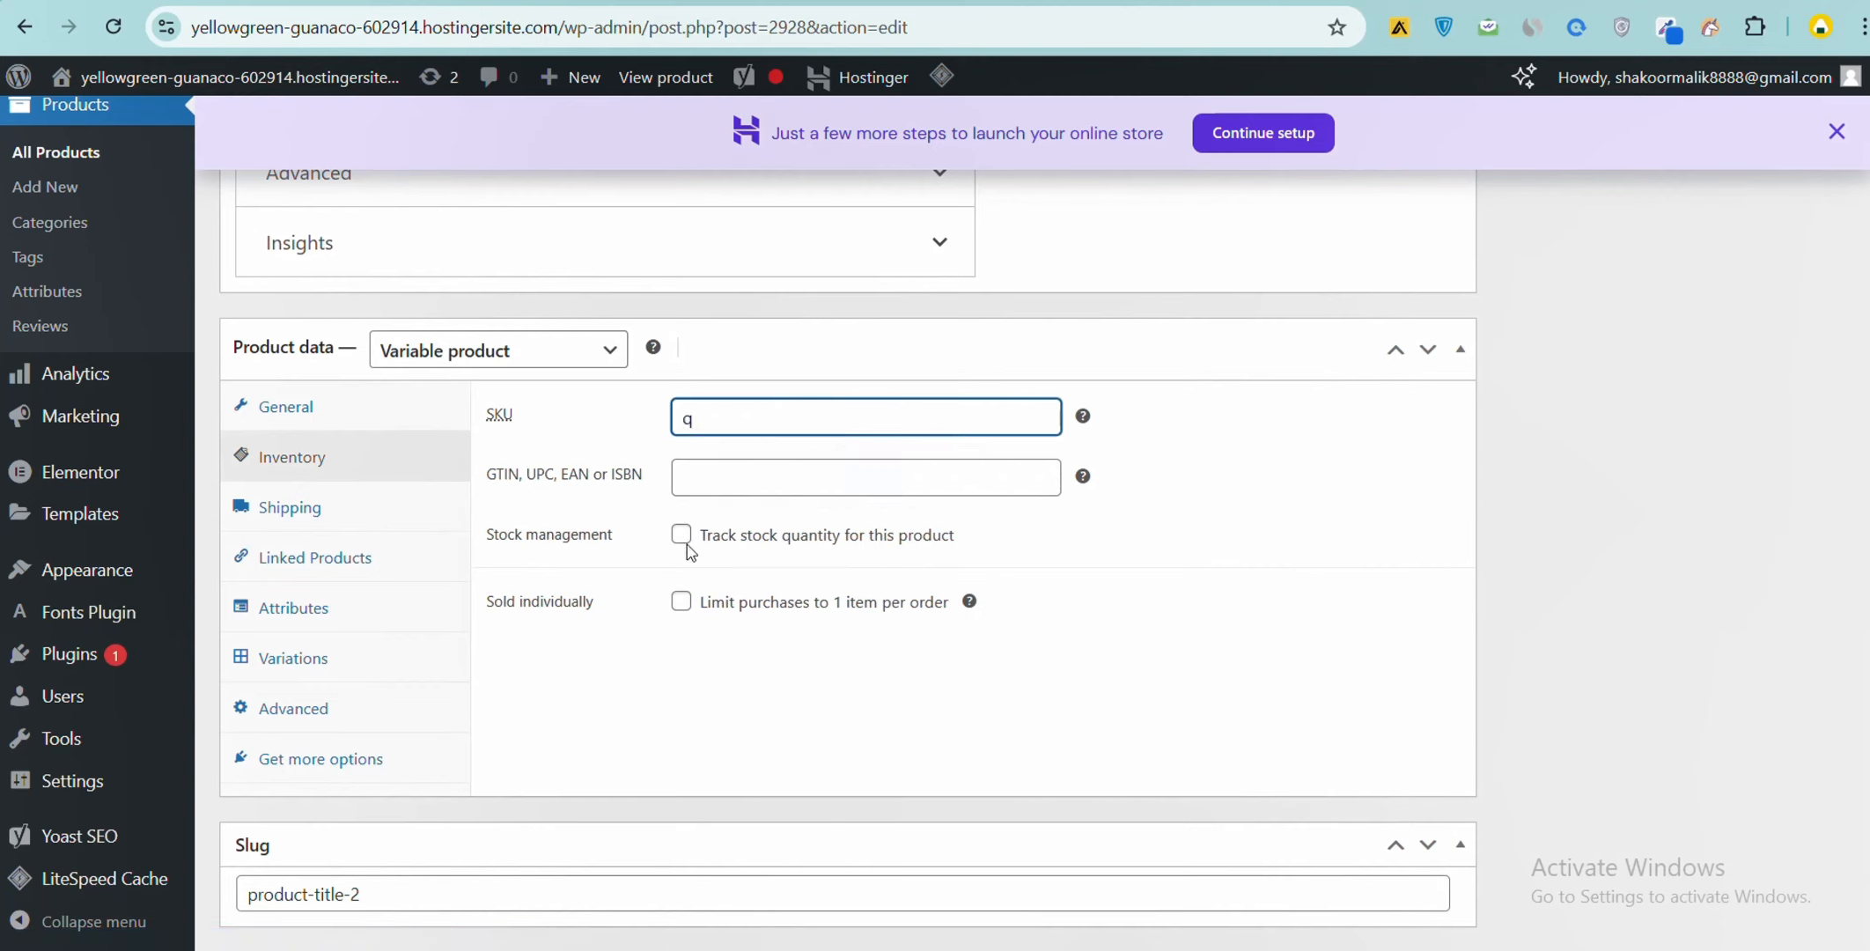
Step: Turn on stock tracking for the product with a quantity of 500 and do not allow backorders
left_click(683, 539)
double_click(686, 593)
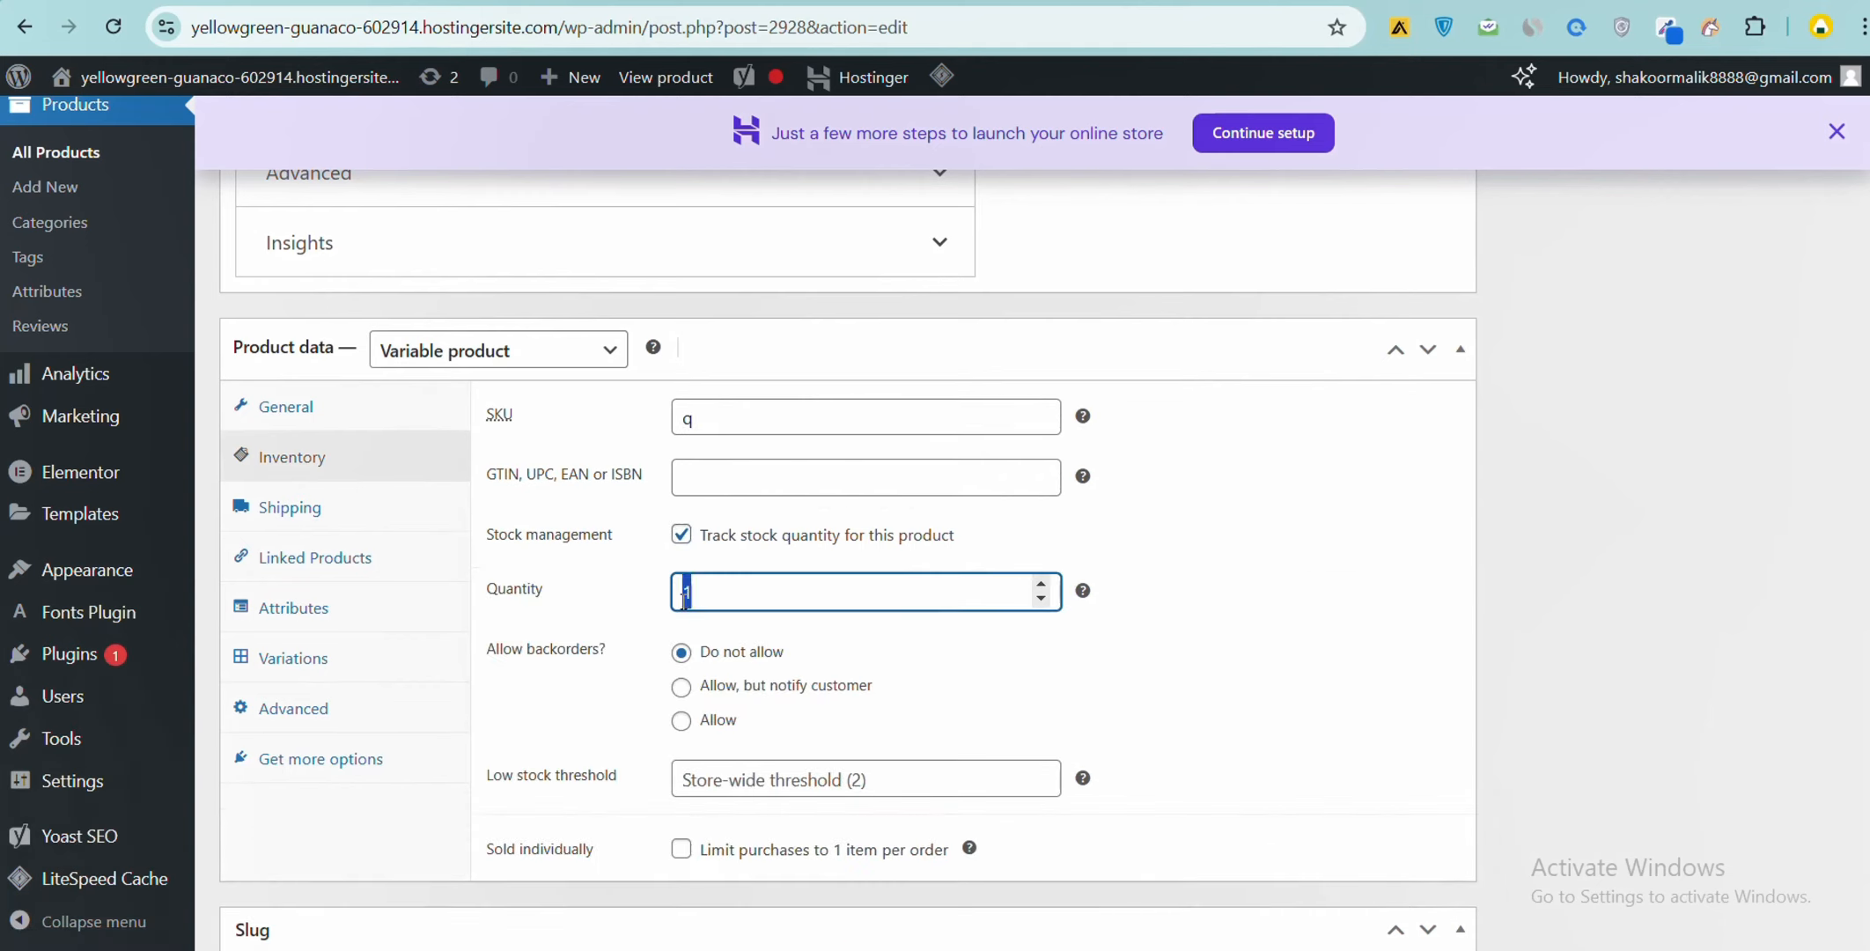
key("BackSpace")
left_click(683, 689)
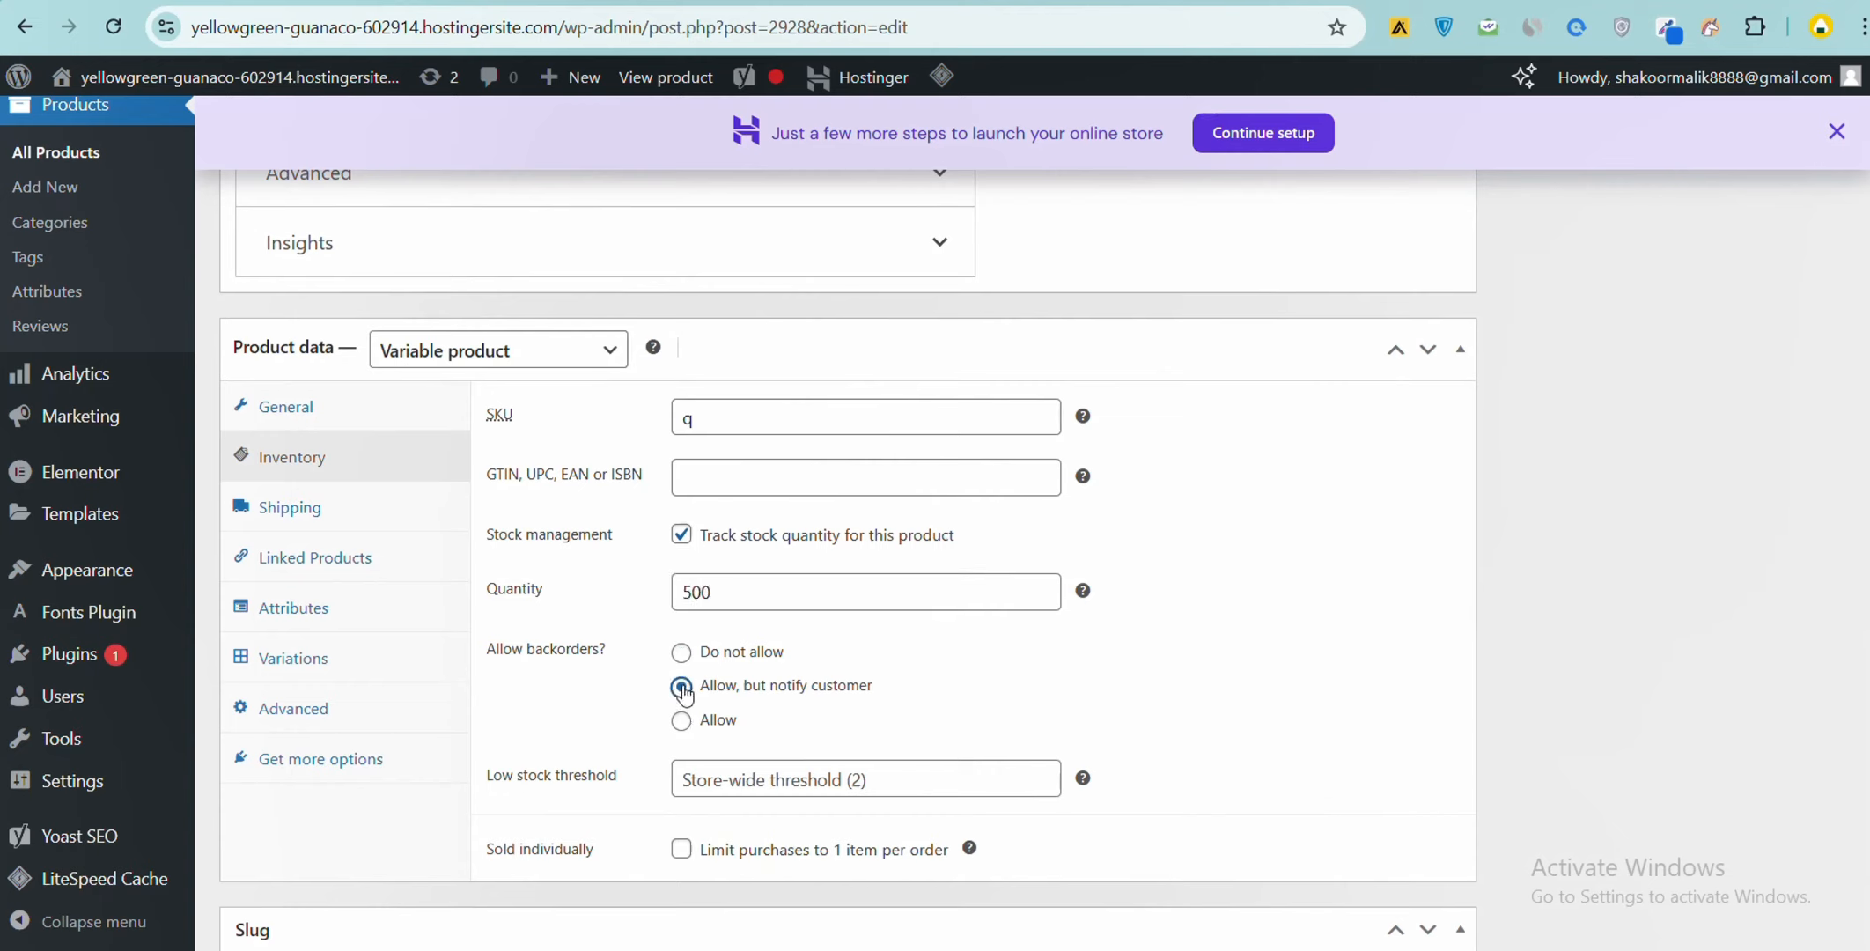
left_click(682, 653)
Step: Add one variation manually and set the default form values to size 30 and color Blue
left_click(330, 663)
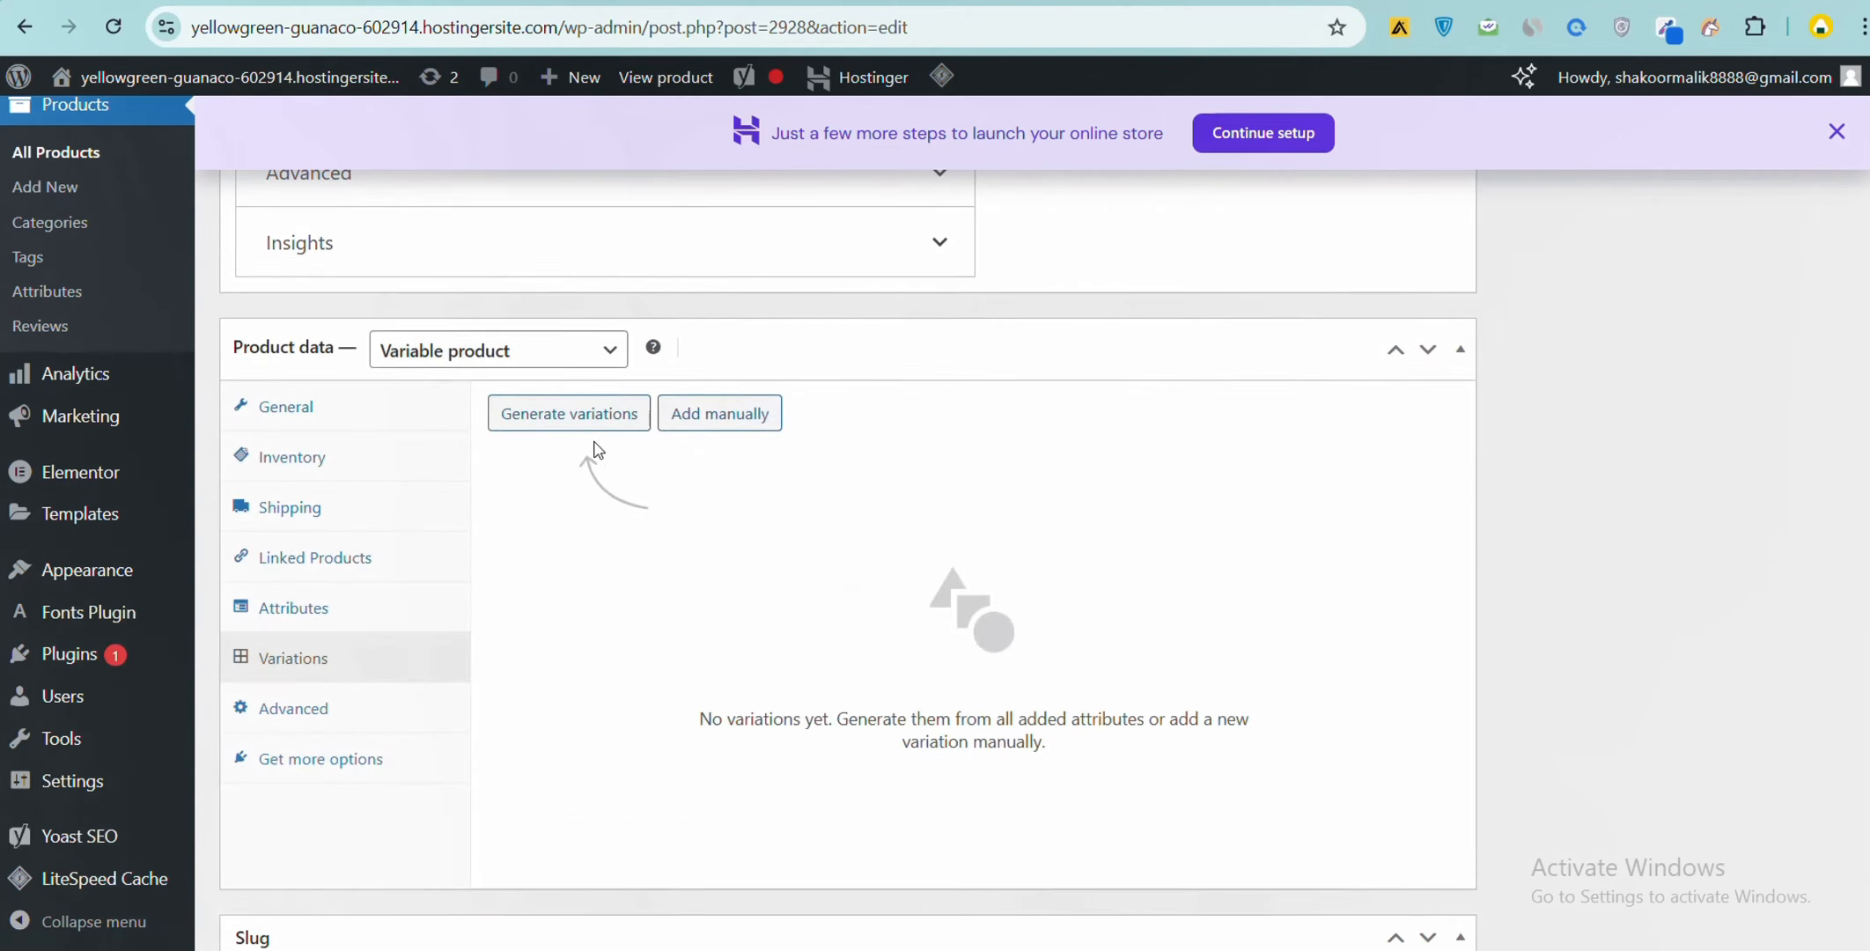
left_click(759, 429)
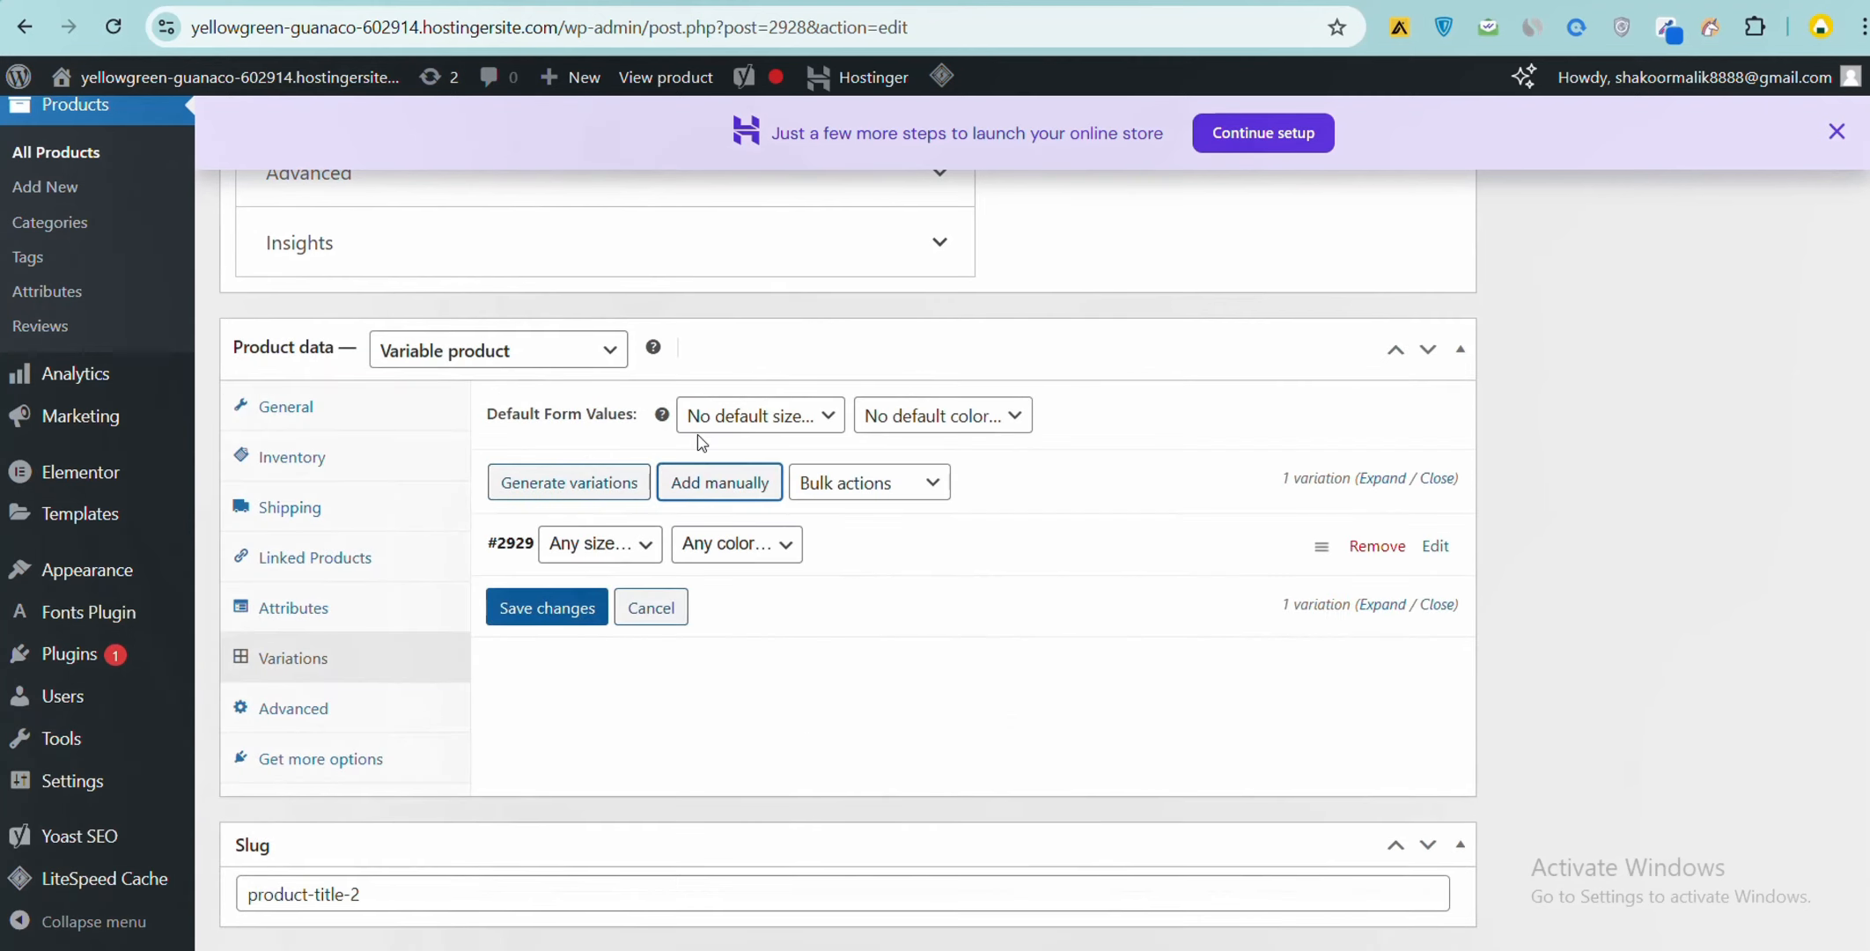
left_click(704, 422)
left_click(710, 471)
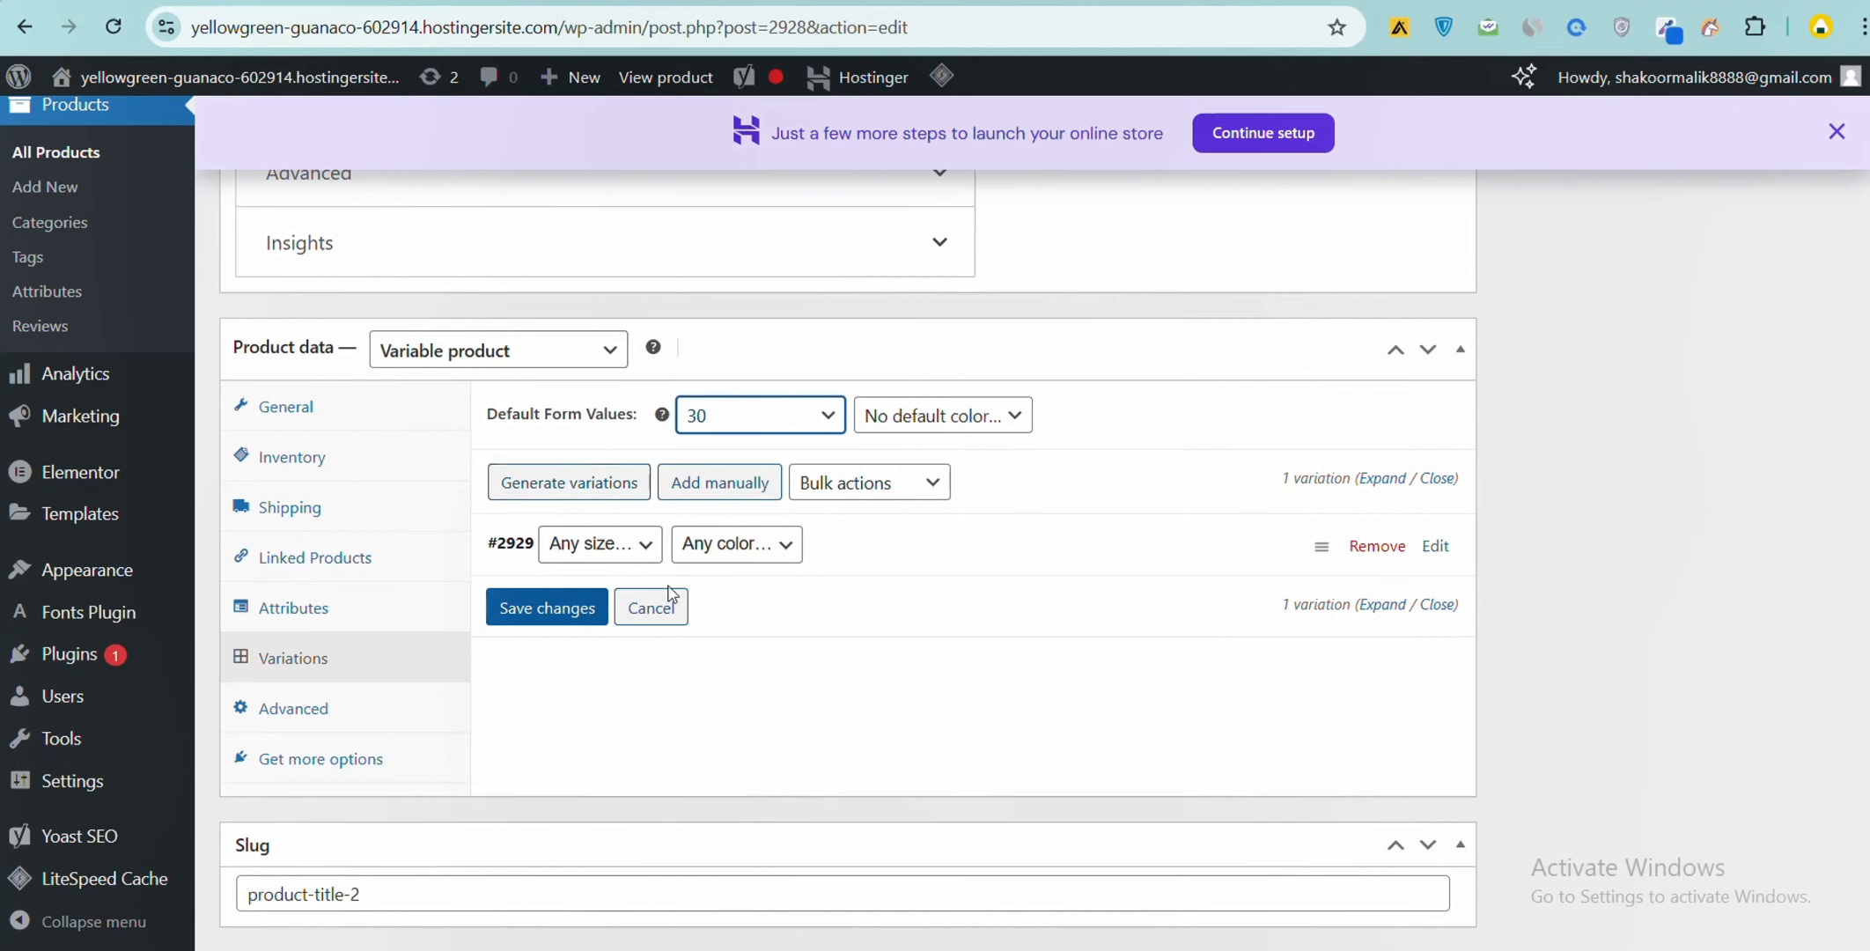
left_click(904, 419)
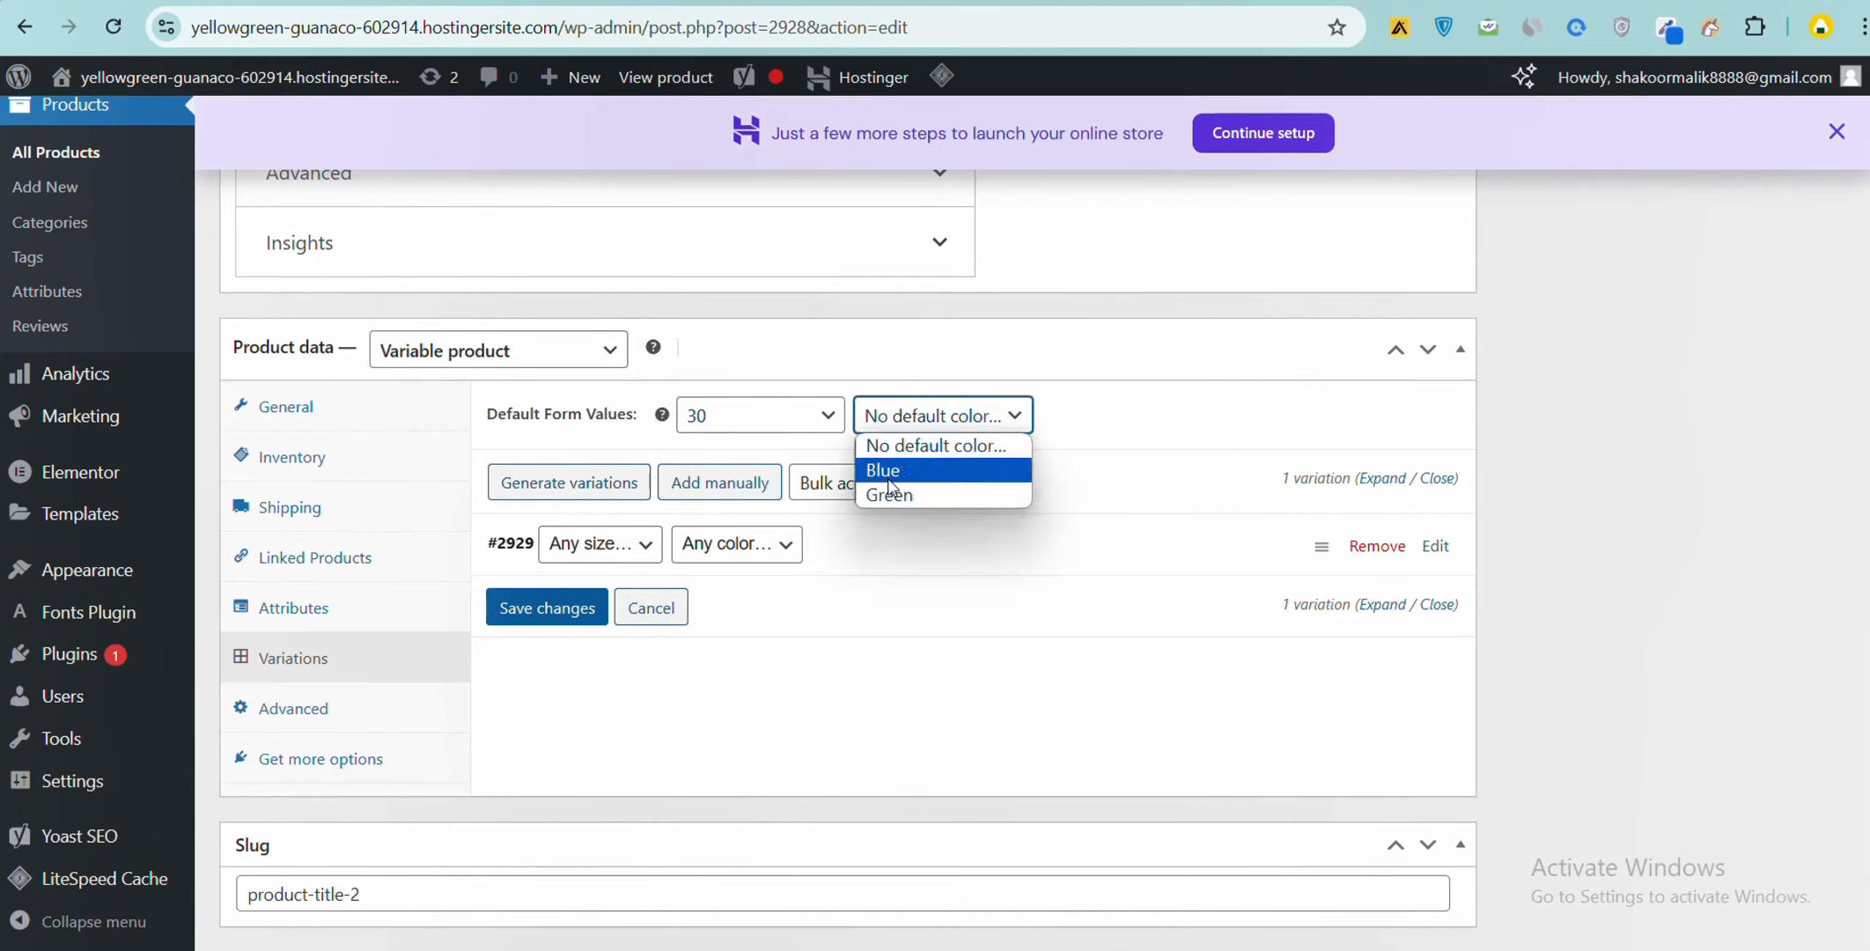
left_click(889, 476)
Step: Set the manually added variation to size 30 and color Green and save the variation changes
left_click(578, 550)
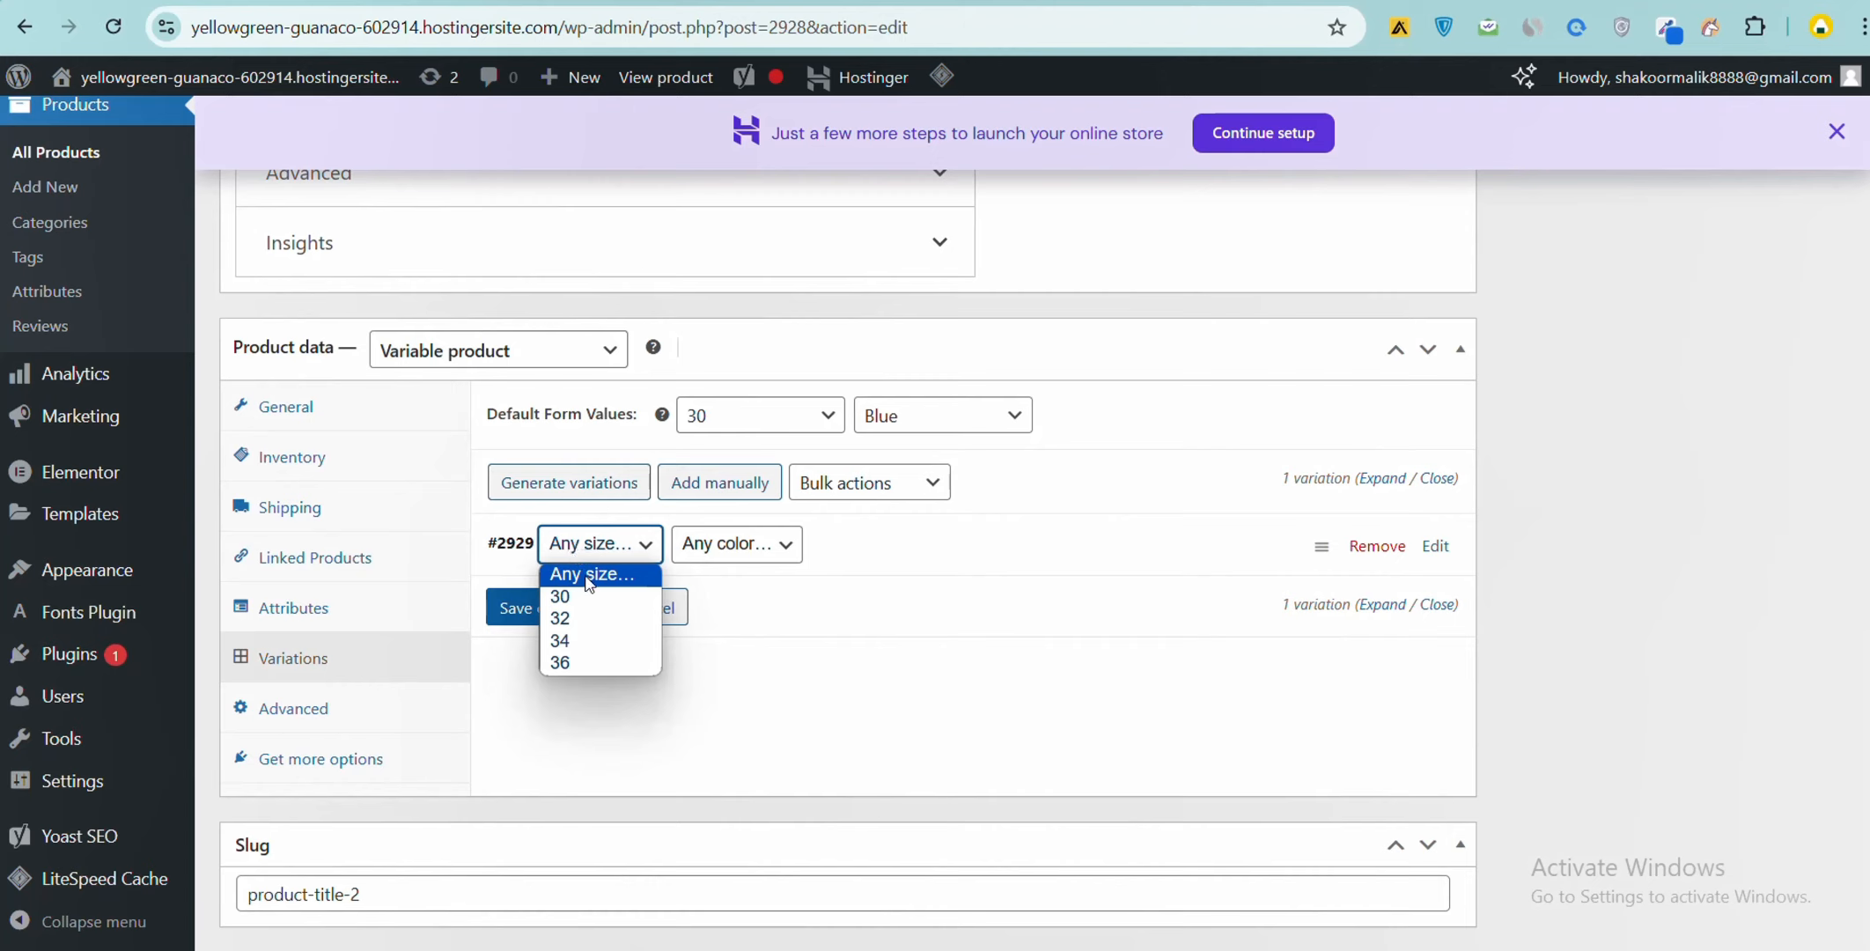
left_click(560, 596)
left_click(731, 544)
key("Escape")
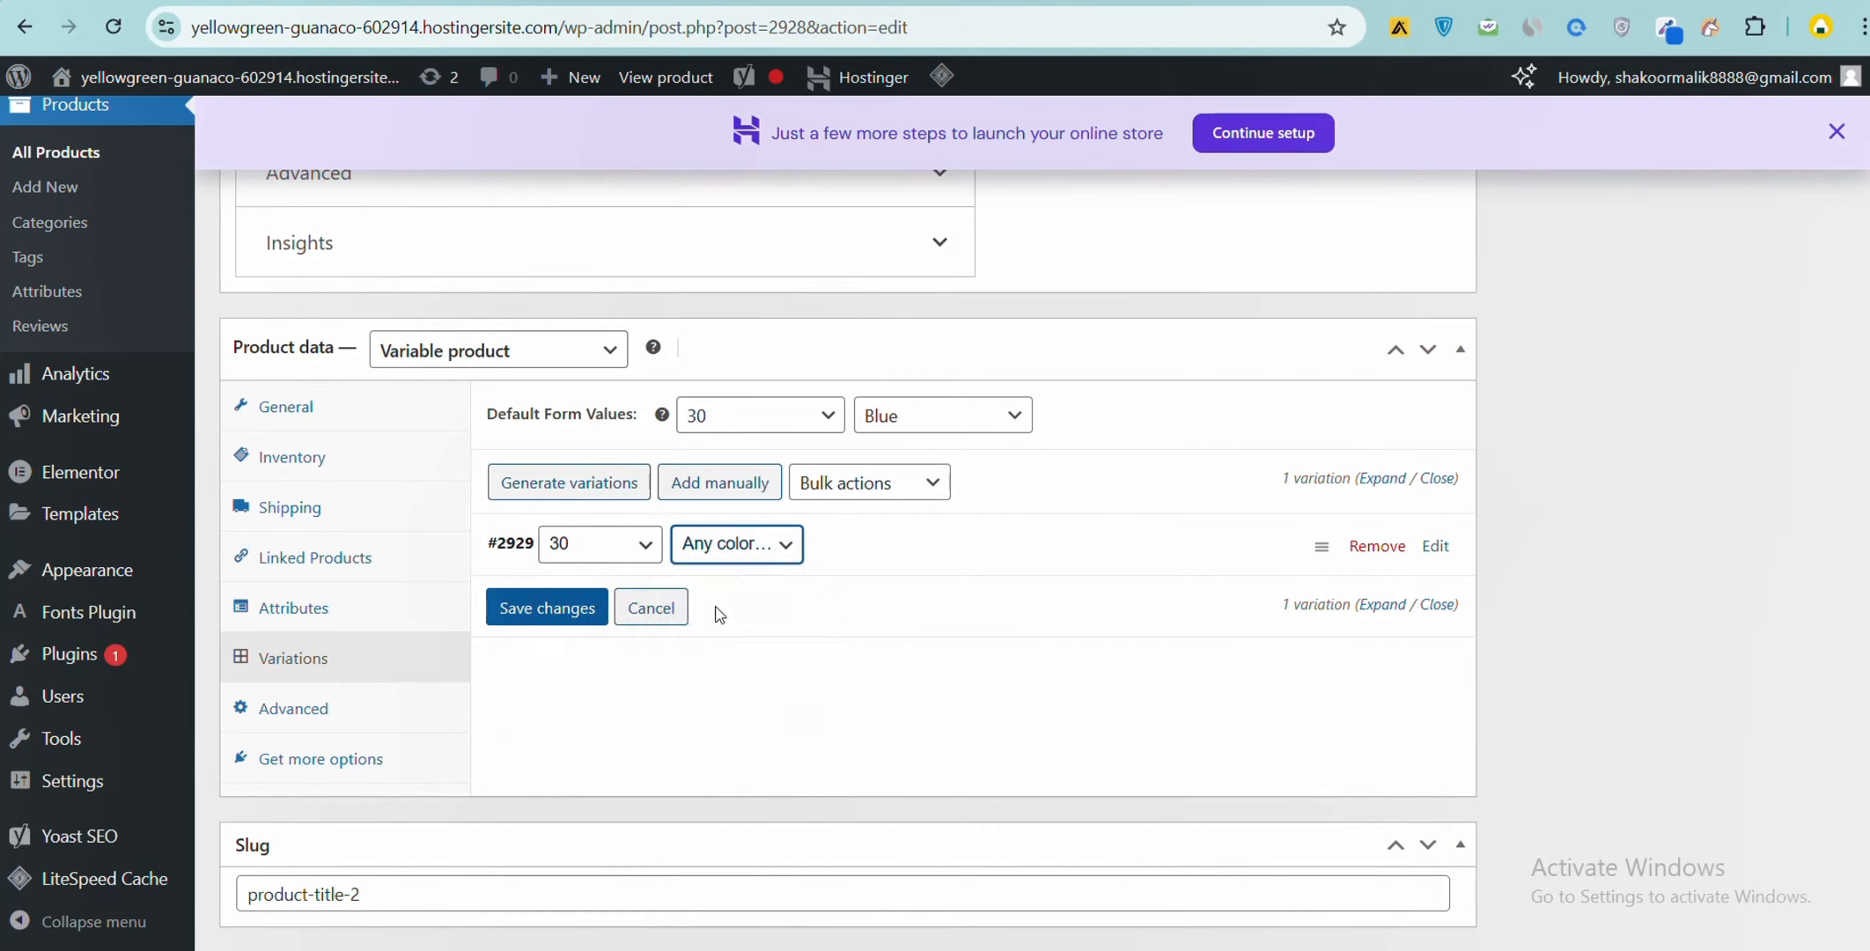
key("Down")
key("Down")
left_click(558, 616)
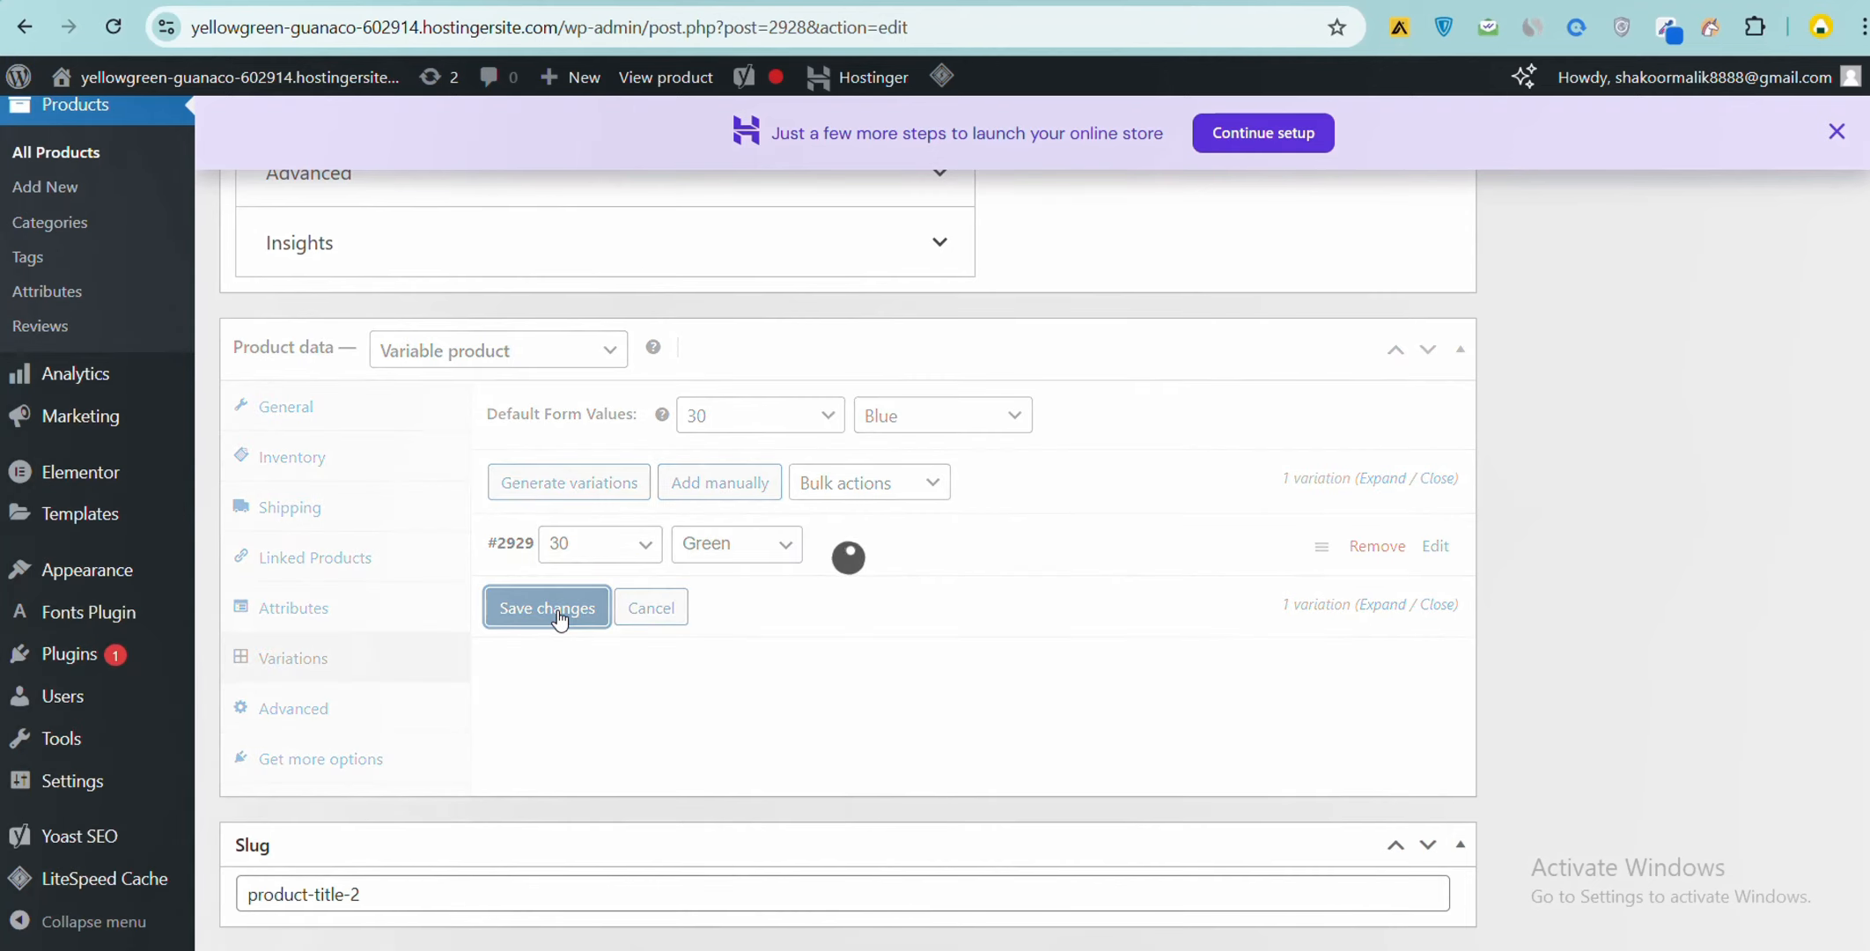
Step: Check the live product page, and review the product's inventory, shipping, linked product and size attribute settings in the editor
left_click(662, 81)
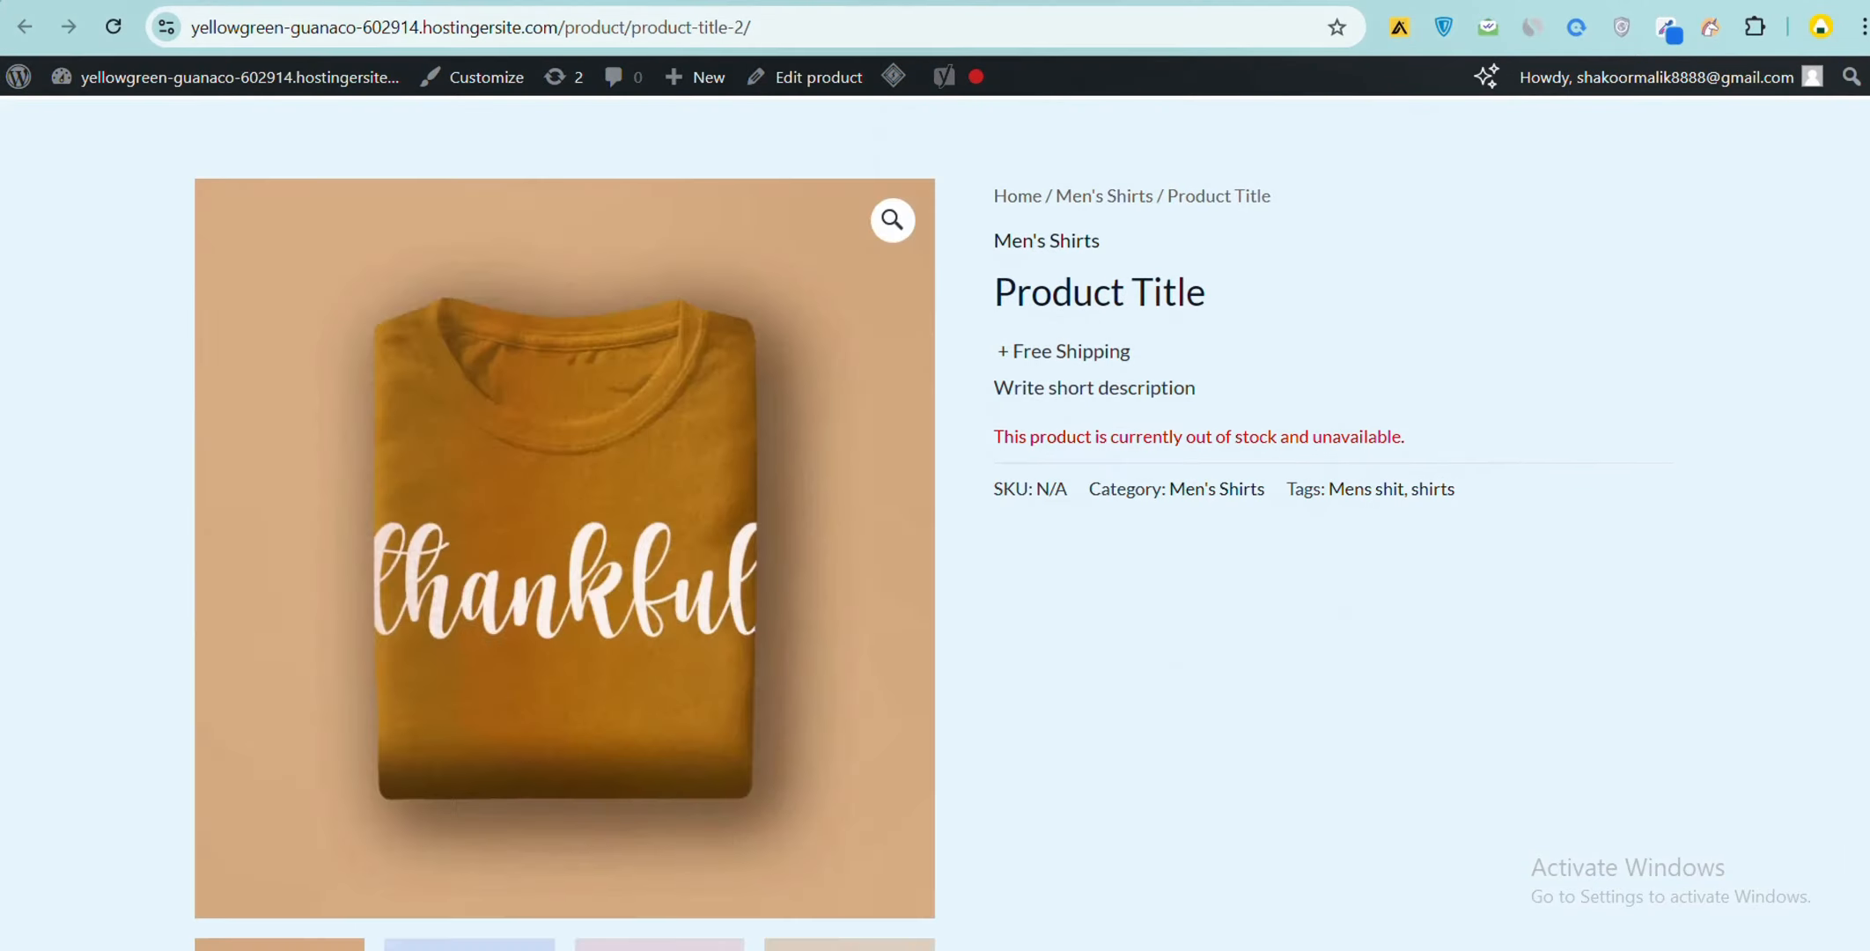
left_click(475, 2)
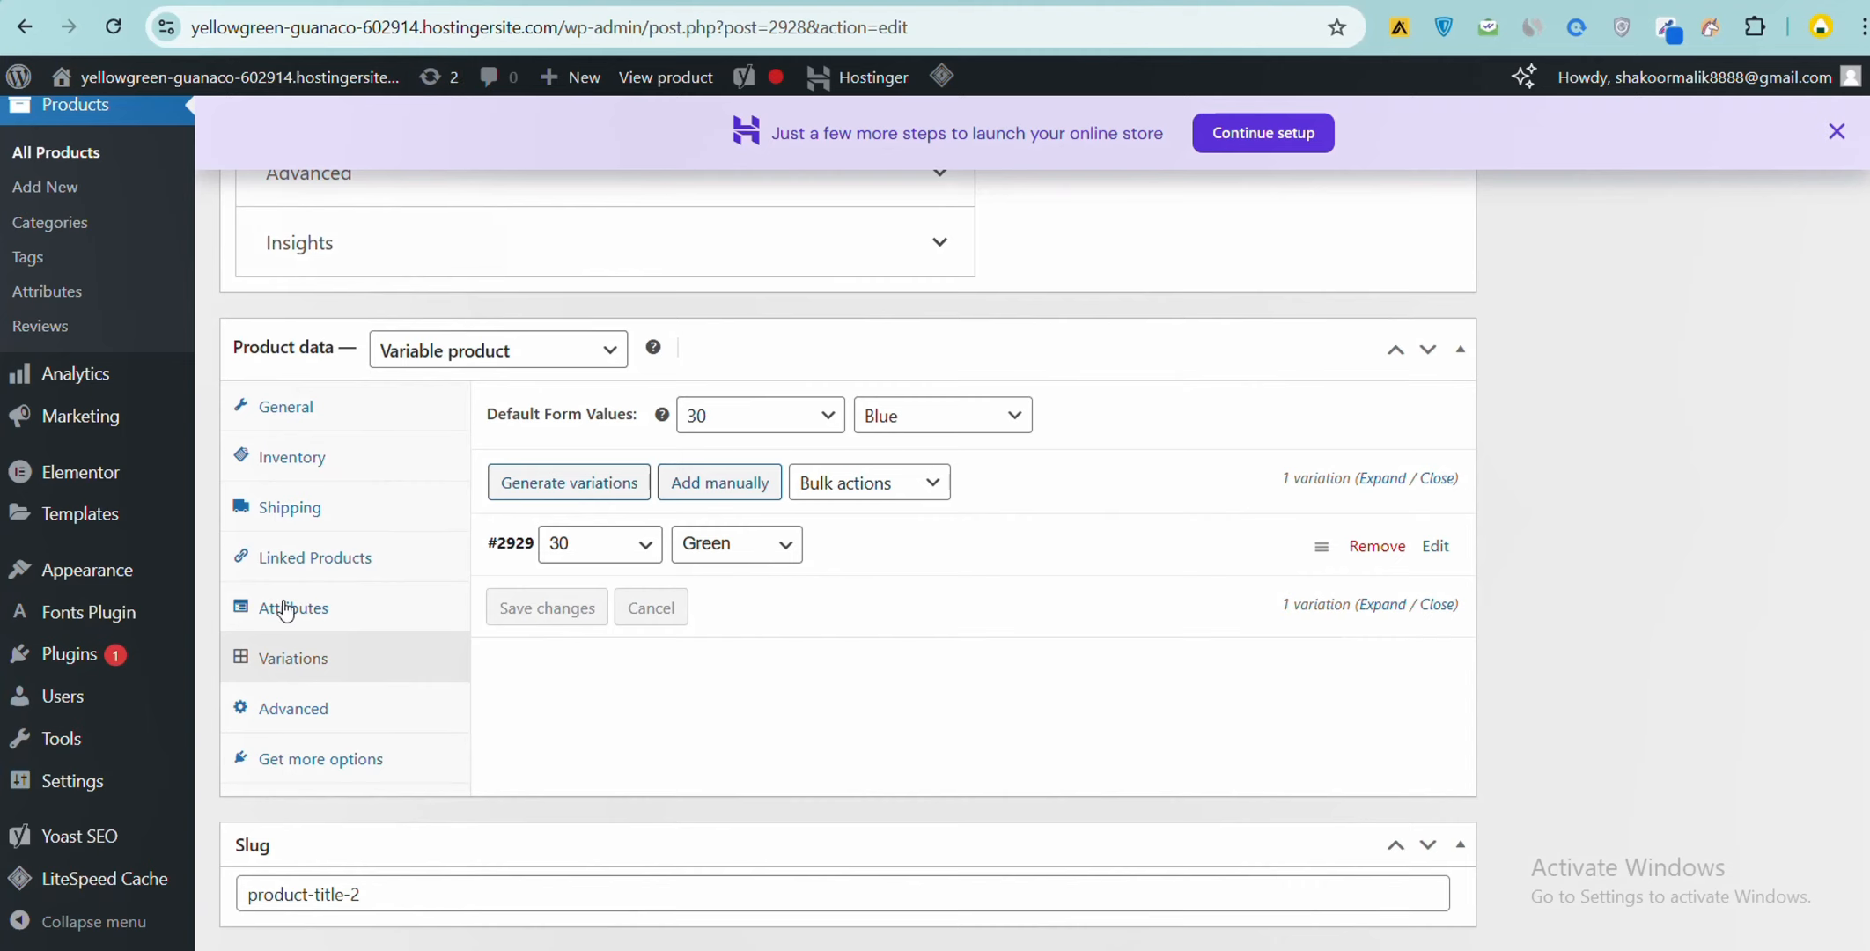
left_click(291, 476)
scroll(700, 459, "down", 4)
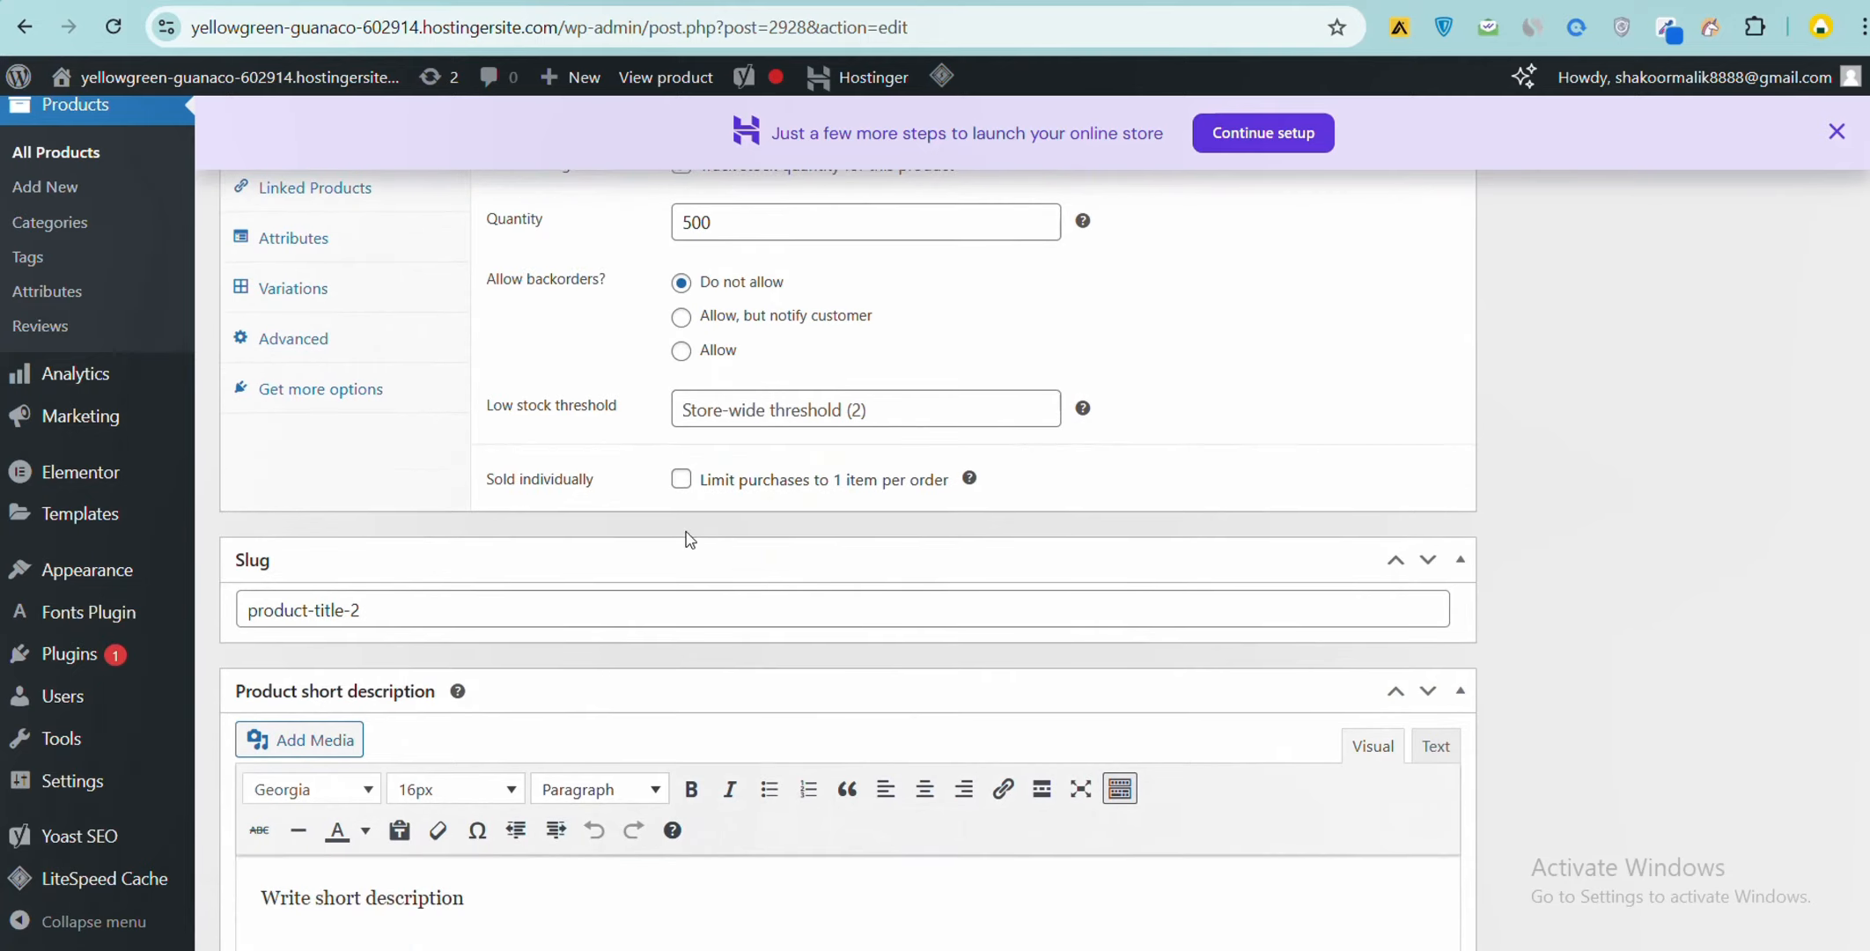
scroll(678, 476, "up", 4)
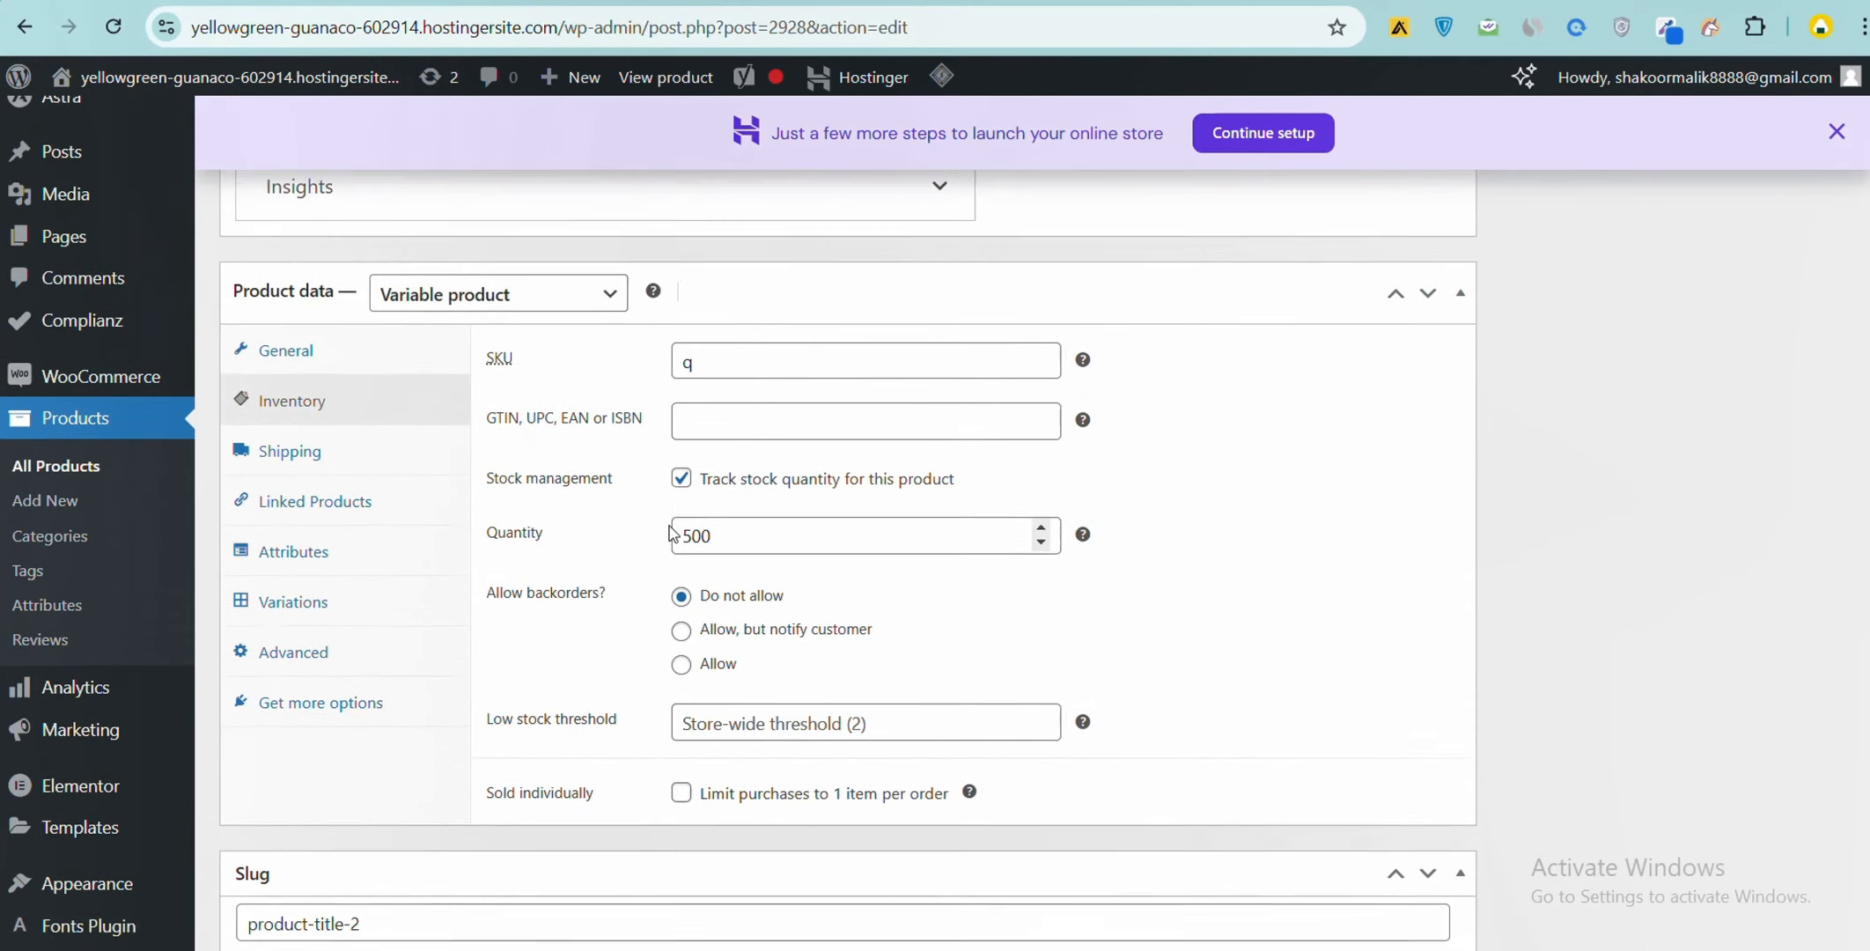
left_click(356, 525)
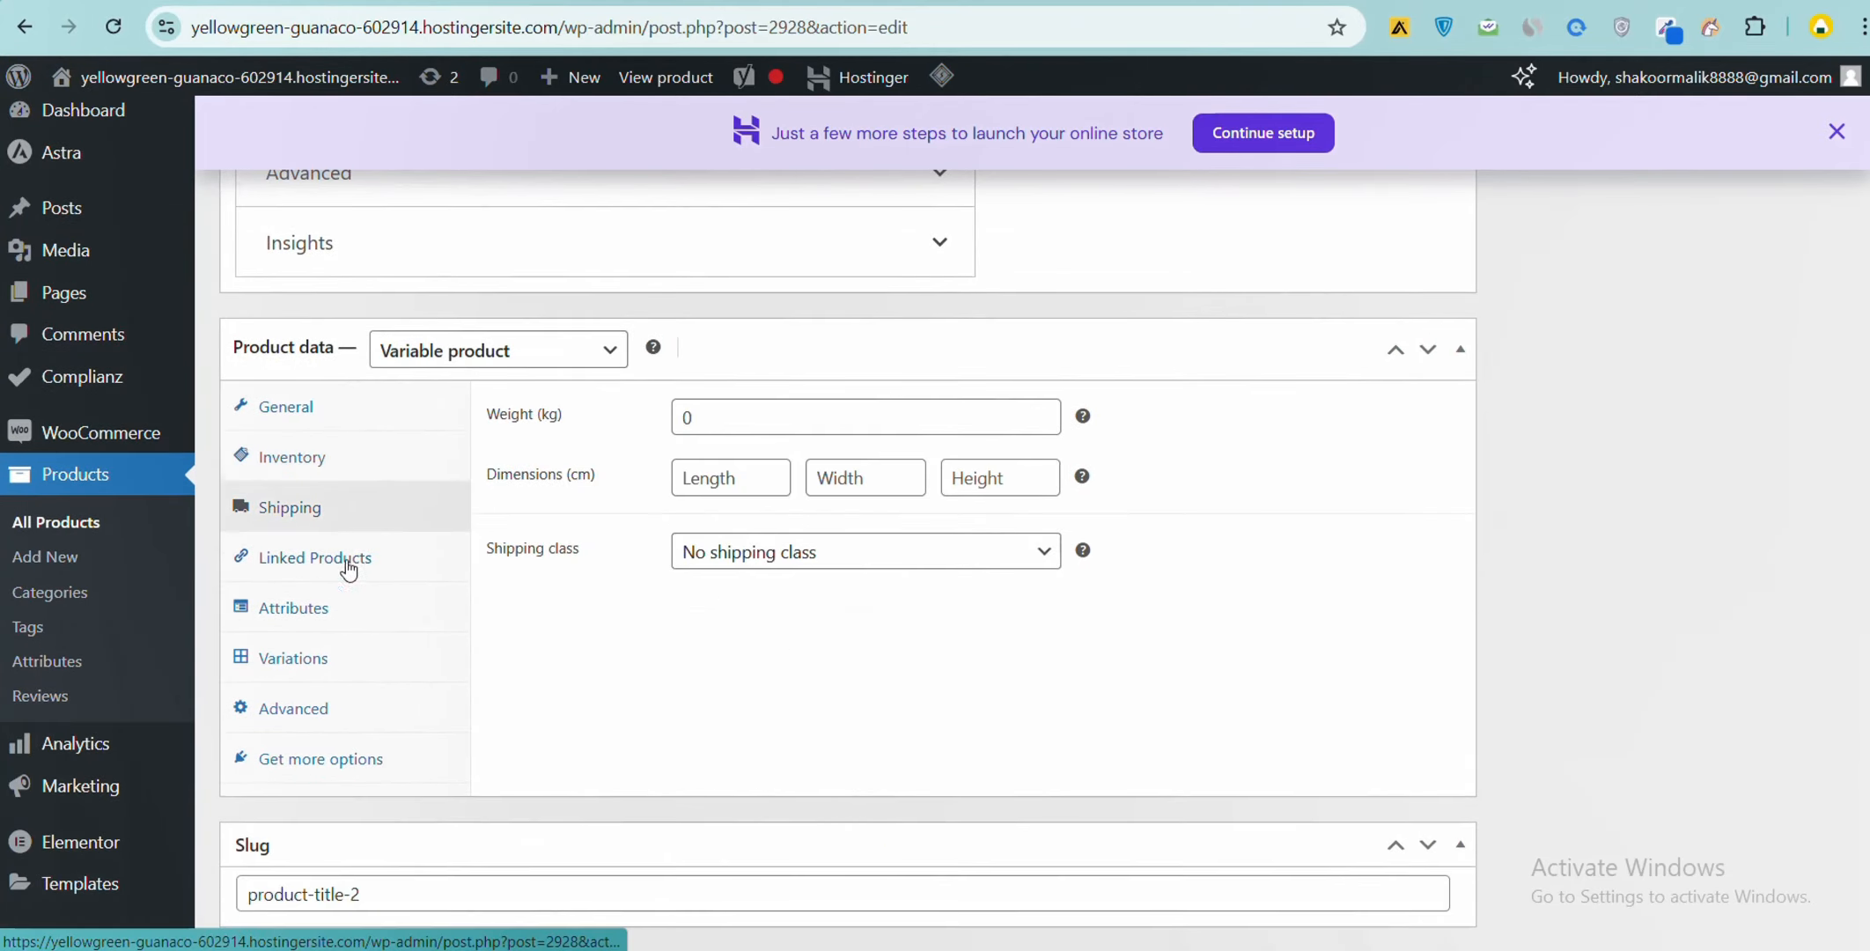
left_click(332, 568)
left_click(326, 609)
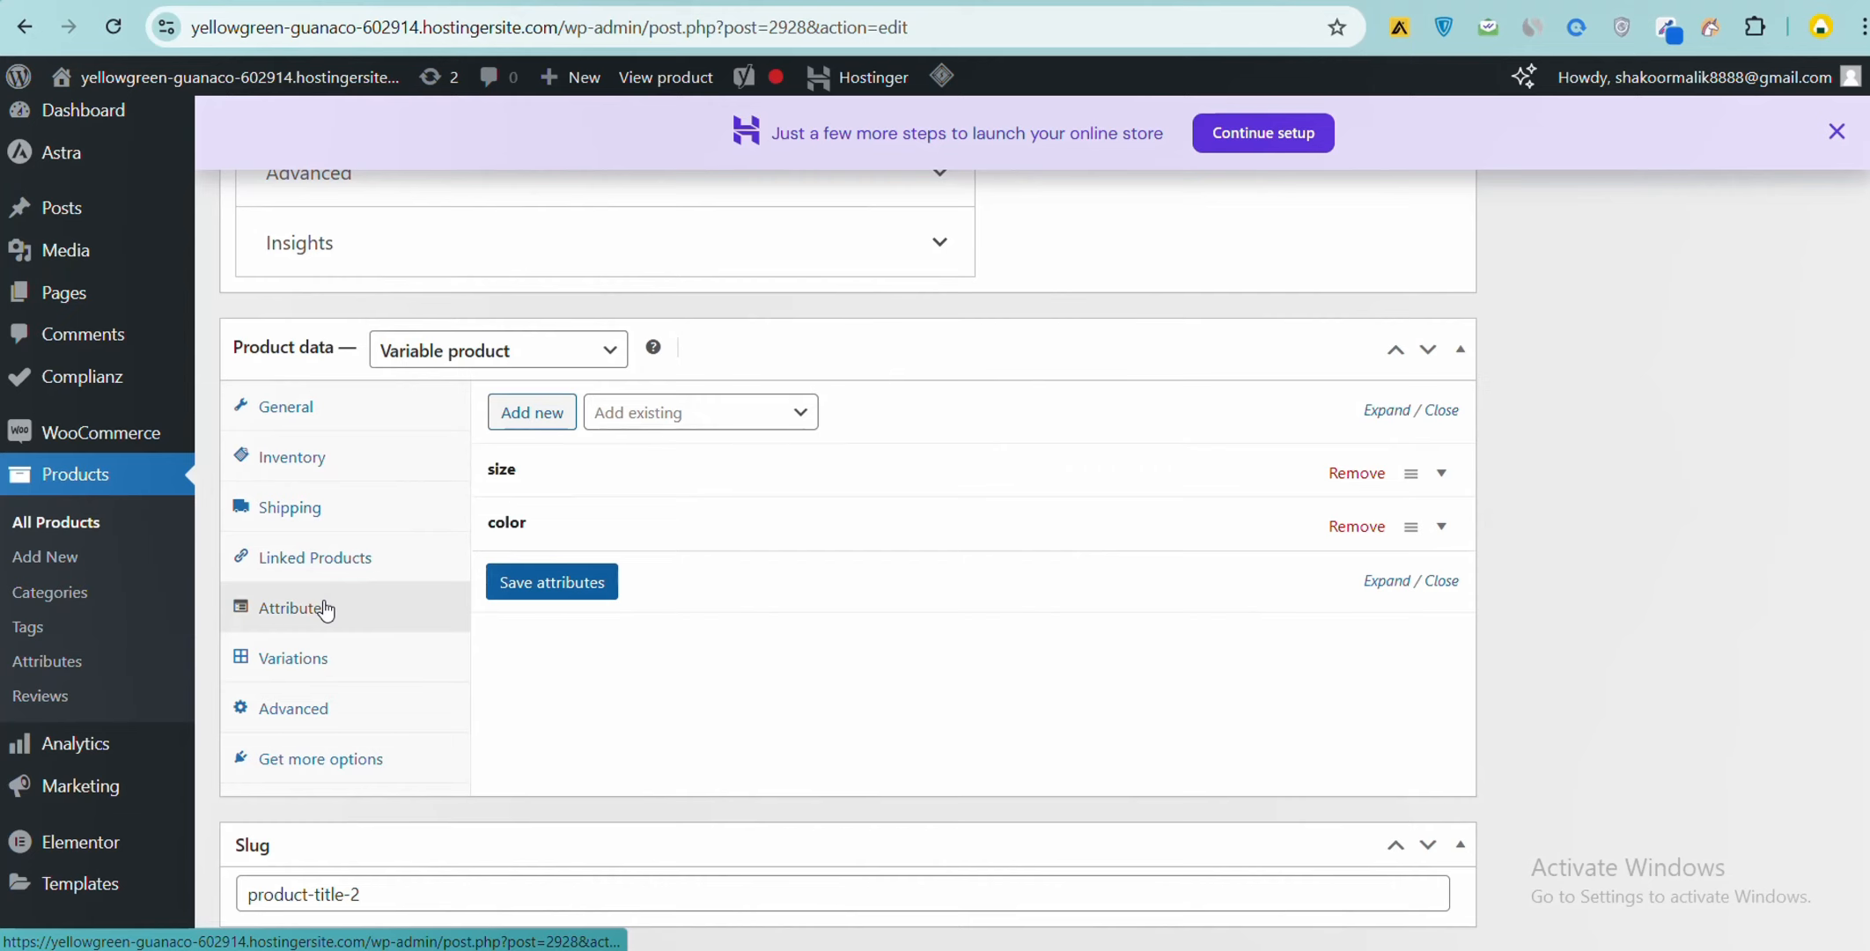
left_click(532, 490)
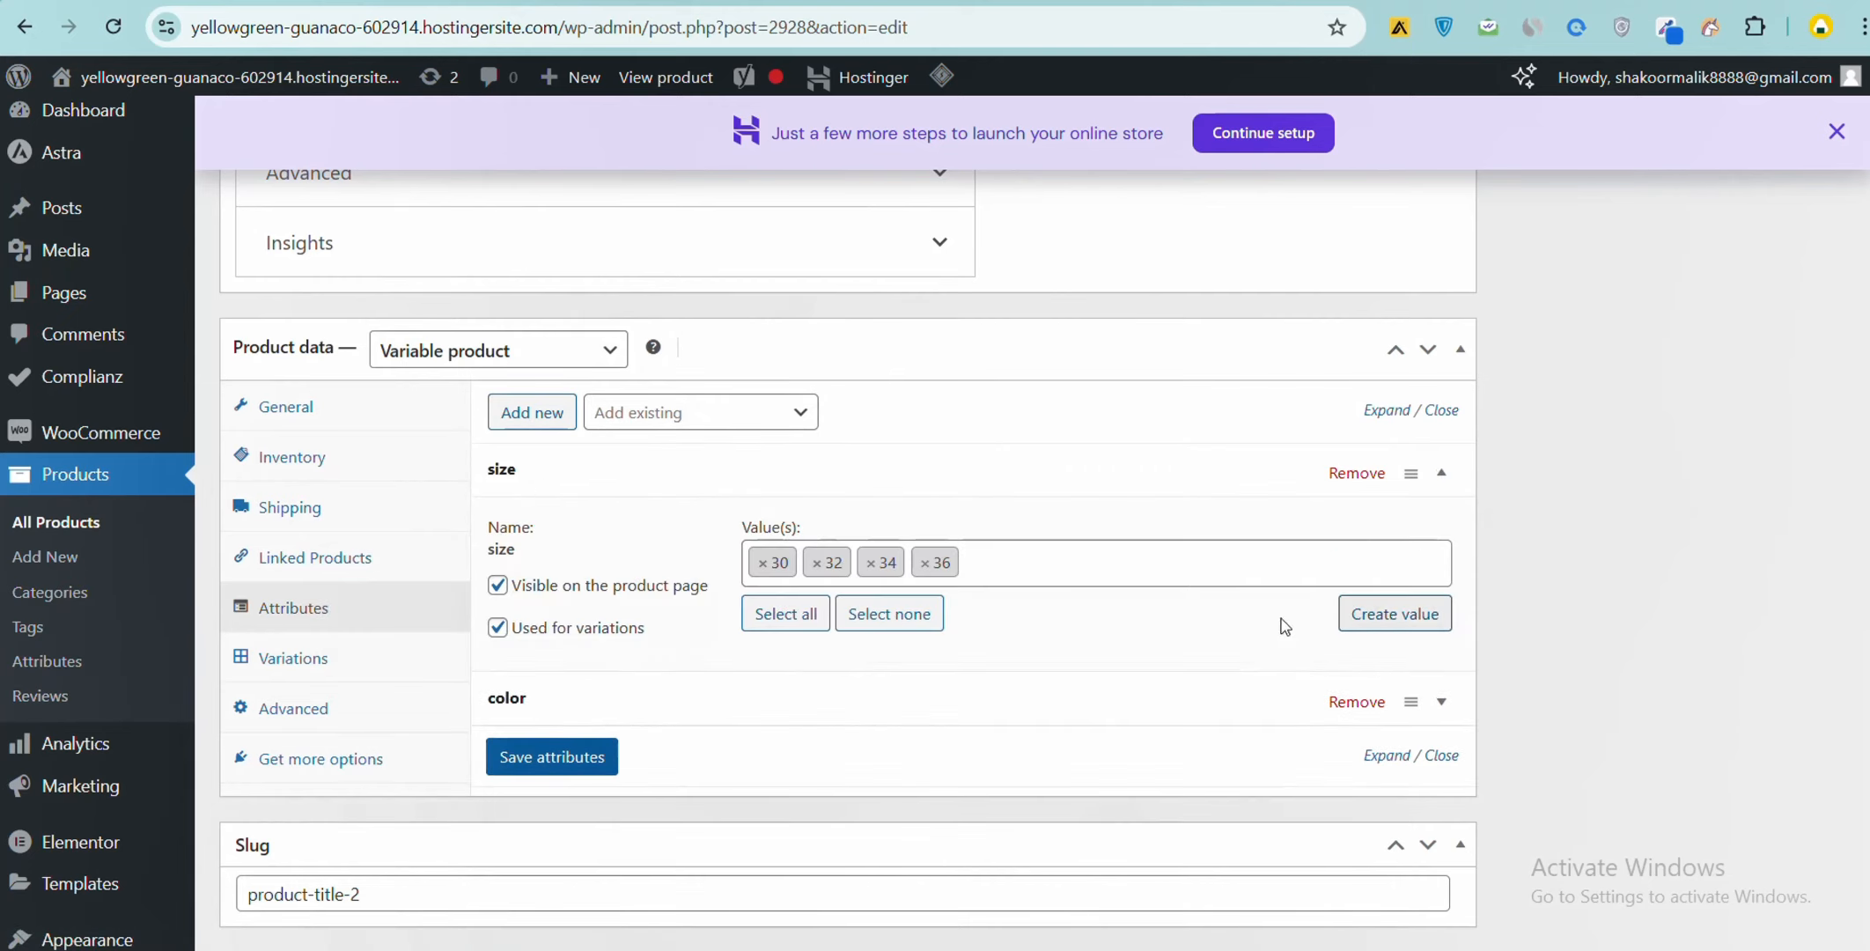
Step: Generate variations for every remaining combination of the size and color attributes
left_click(317, 660)
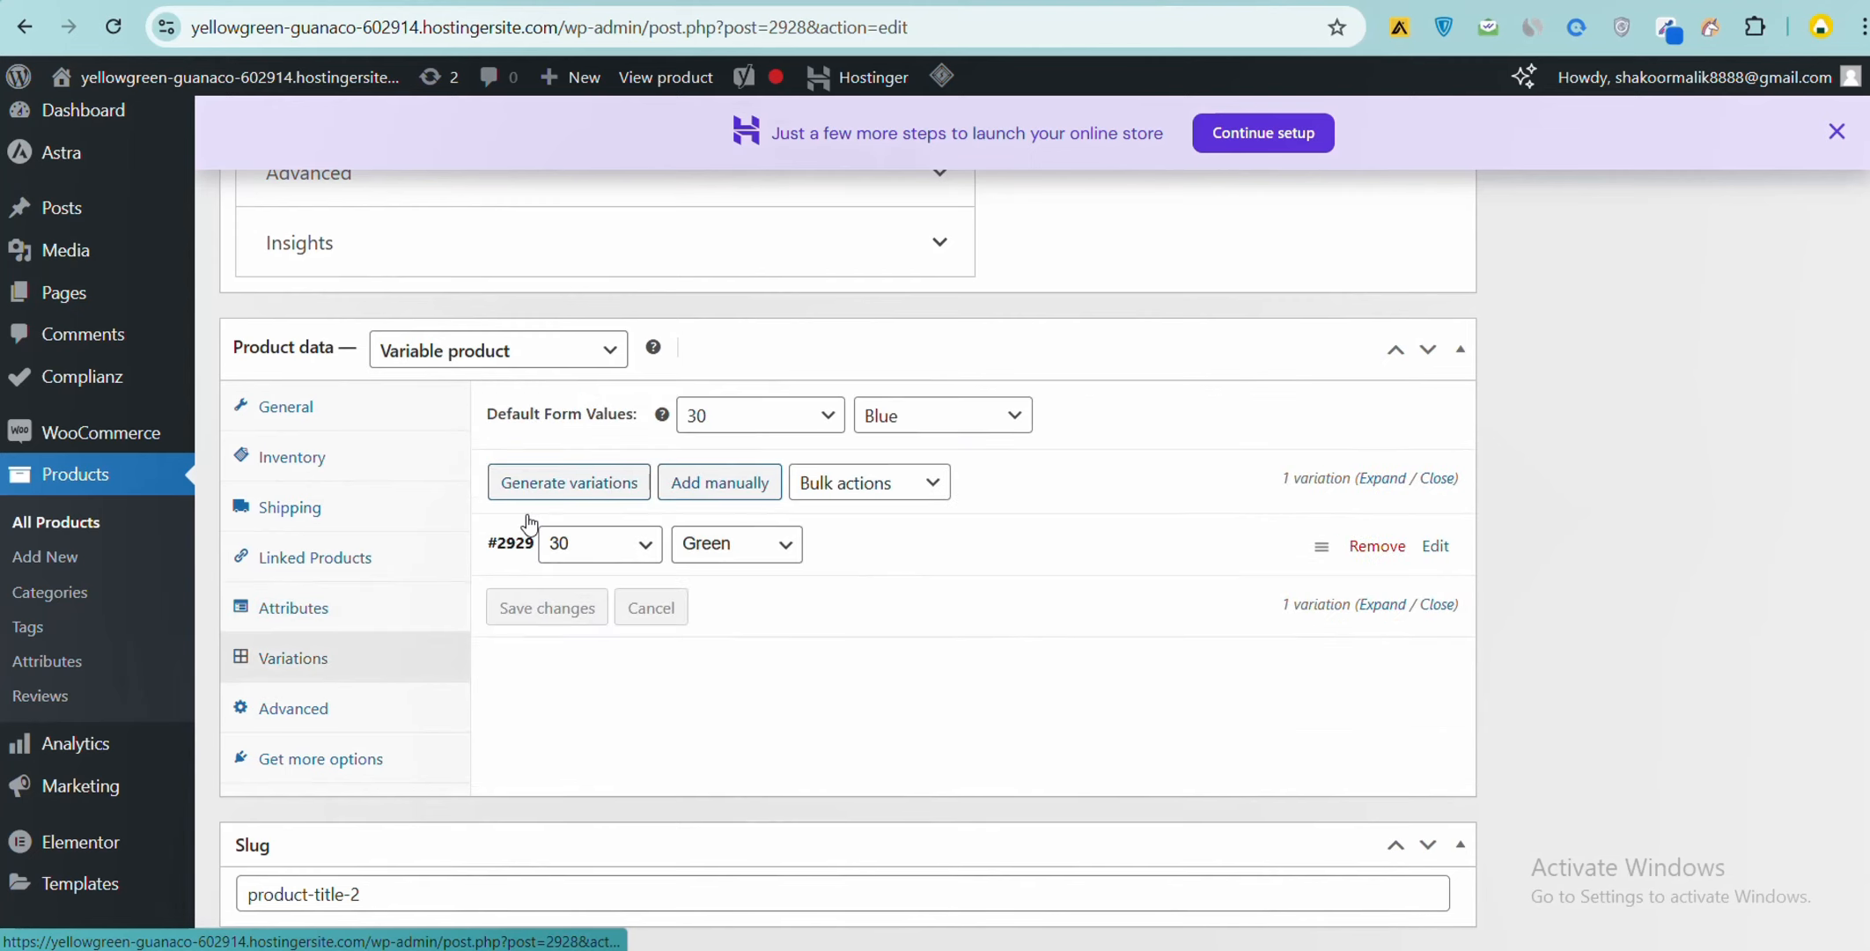
left_click(573, 485)
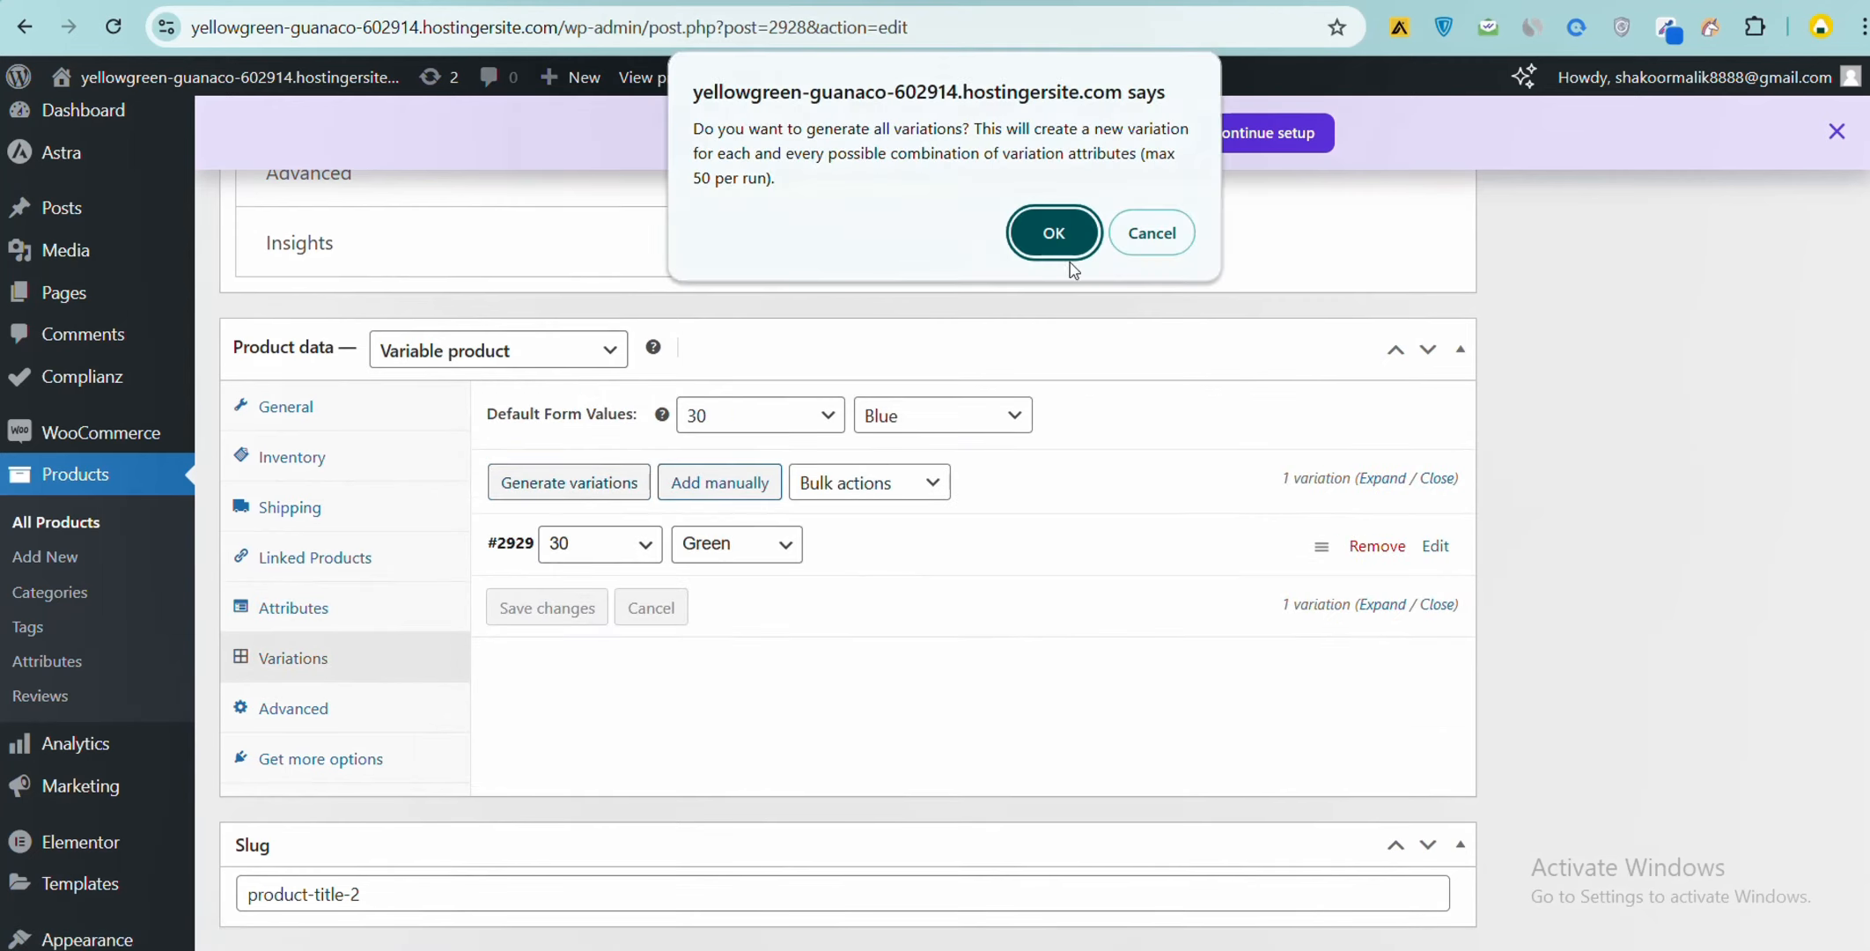
left_click(1082, 218)
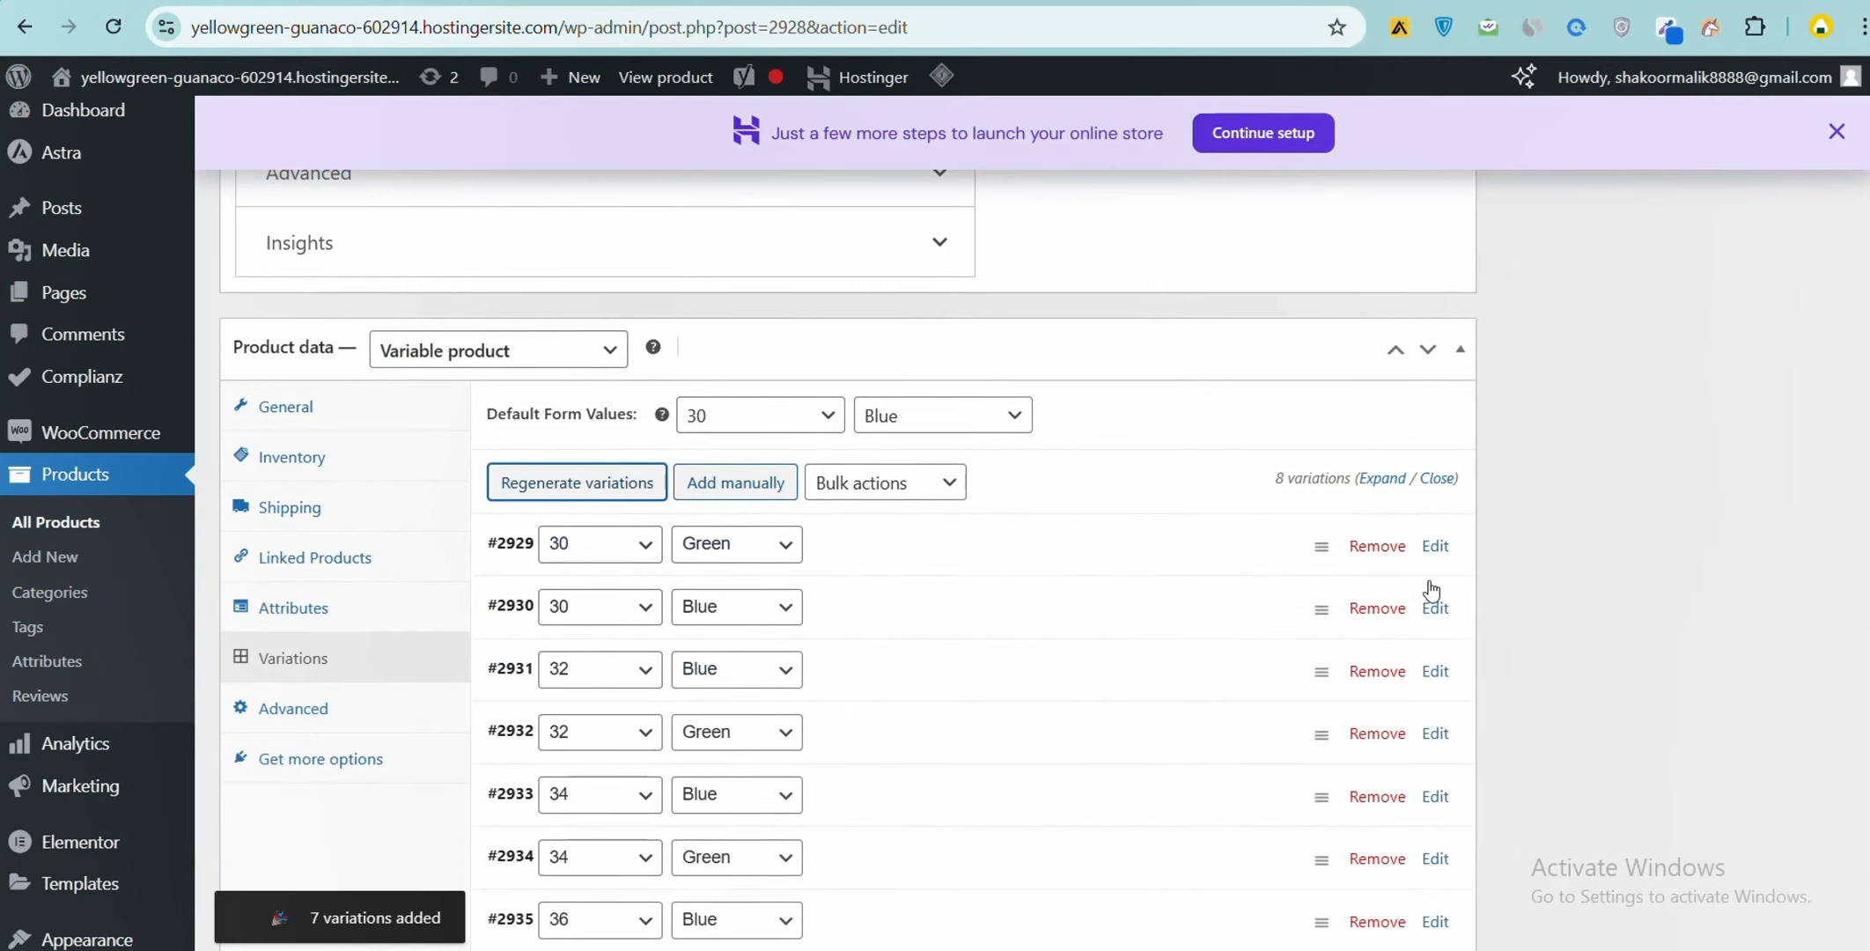
Step: Confirm menu order 1 for the size 30 Green variation
left_click(1320, 546)
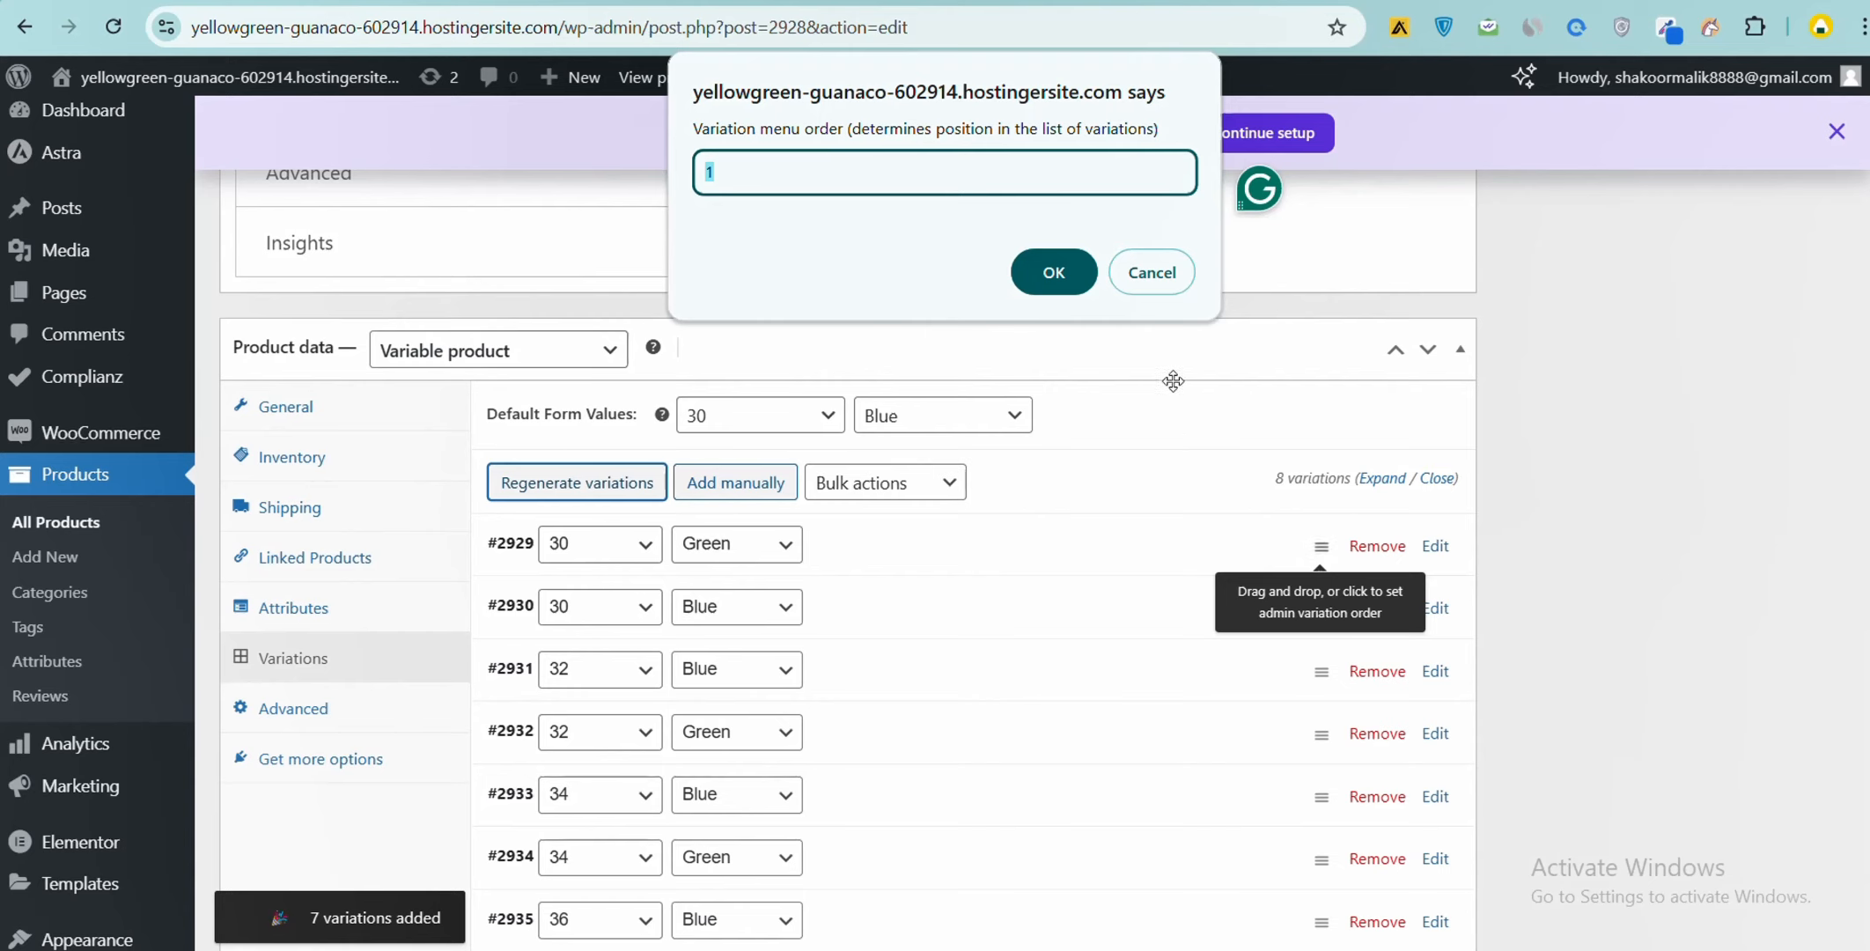
left_click(1155, 275)
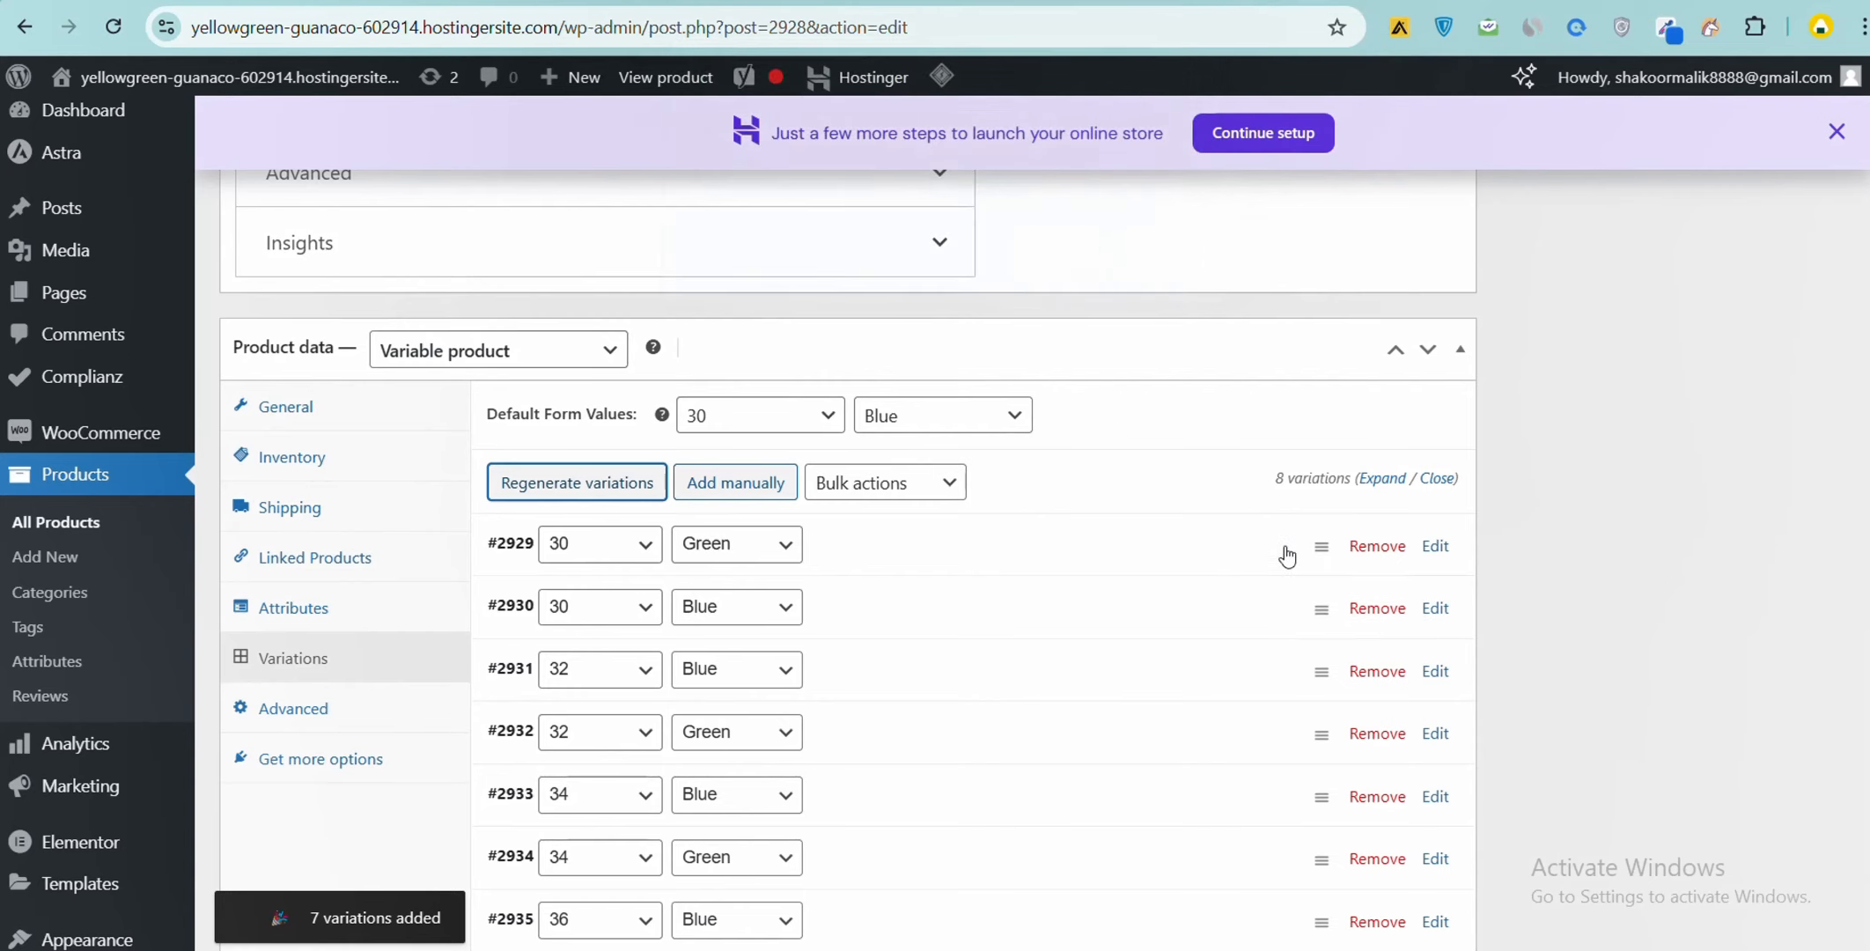
left_click(1321, 540)
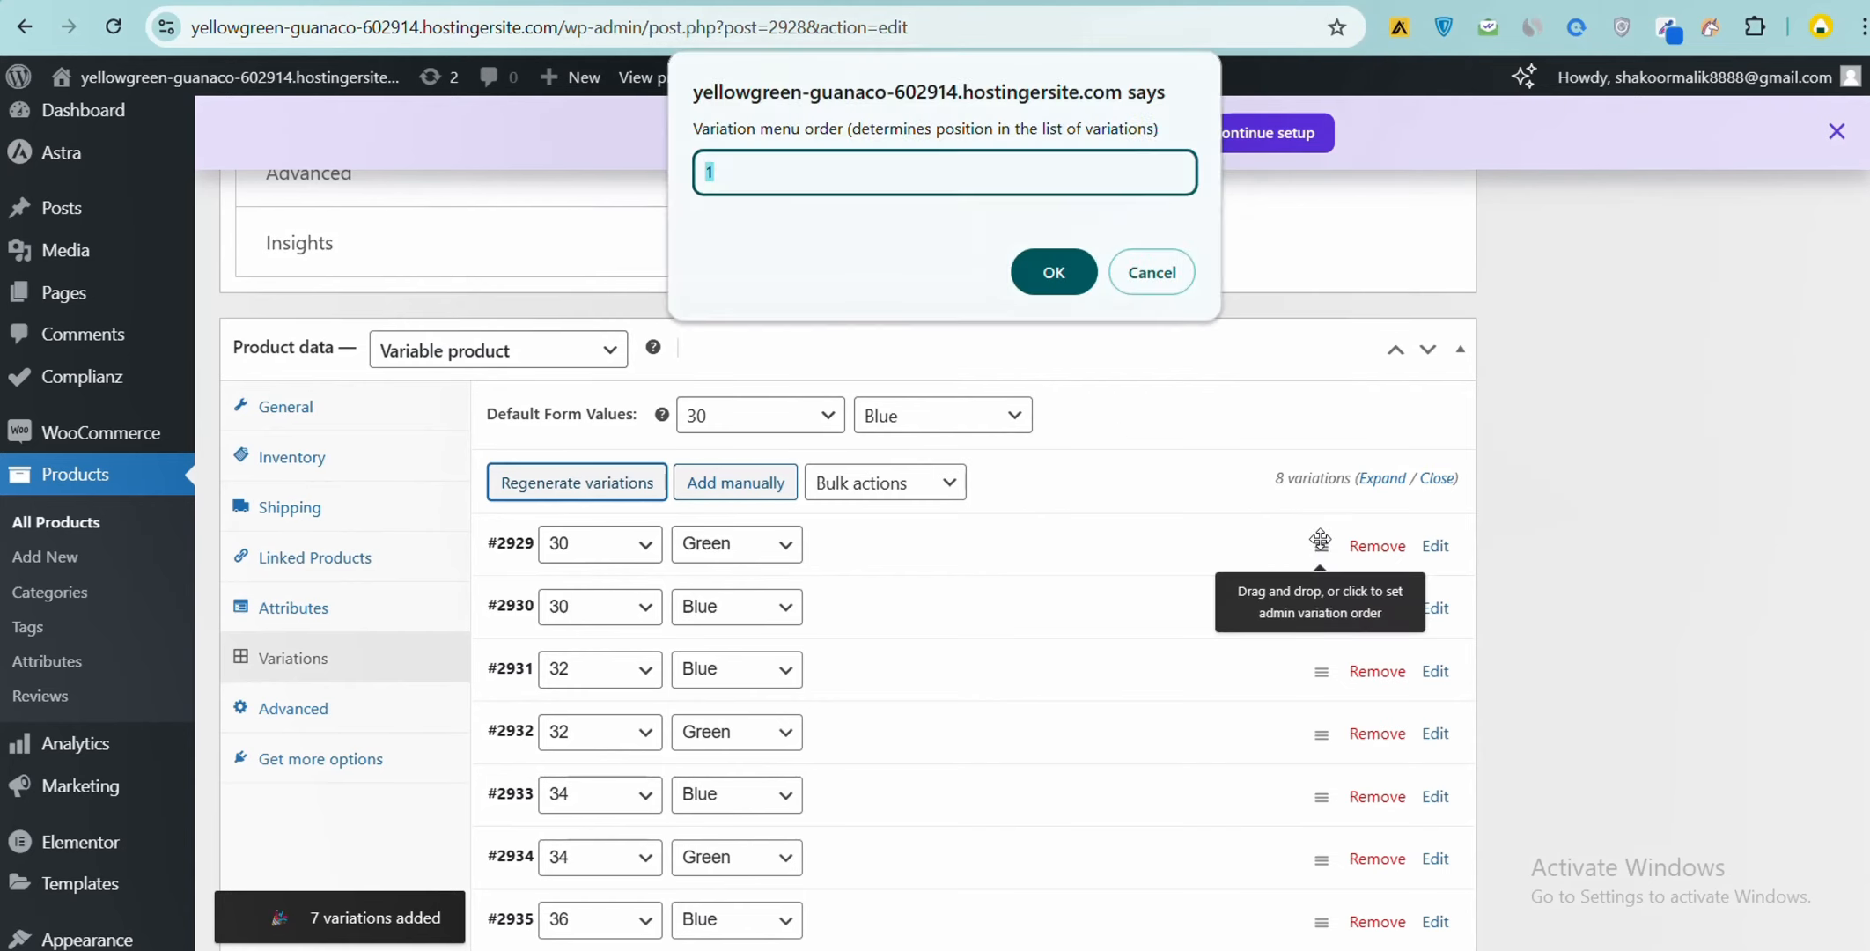
left_click(1067, 257)
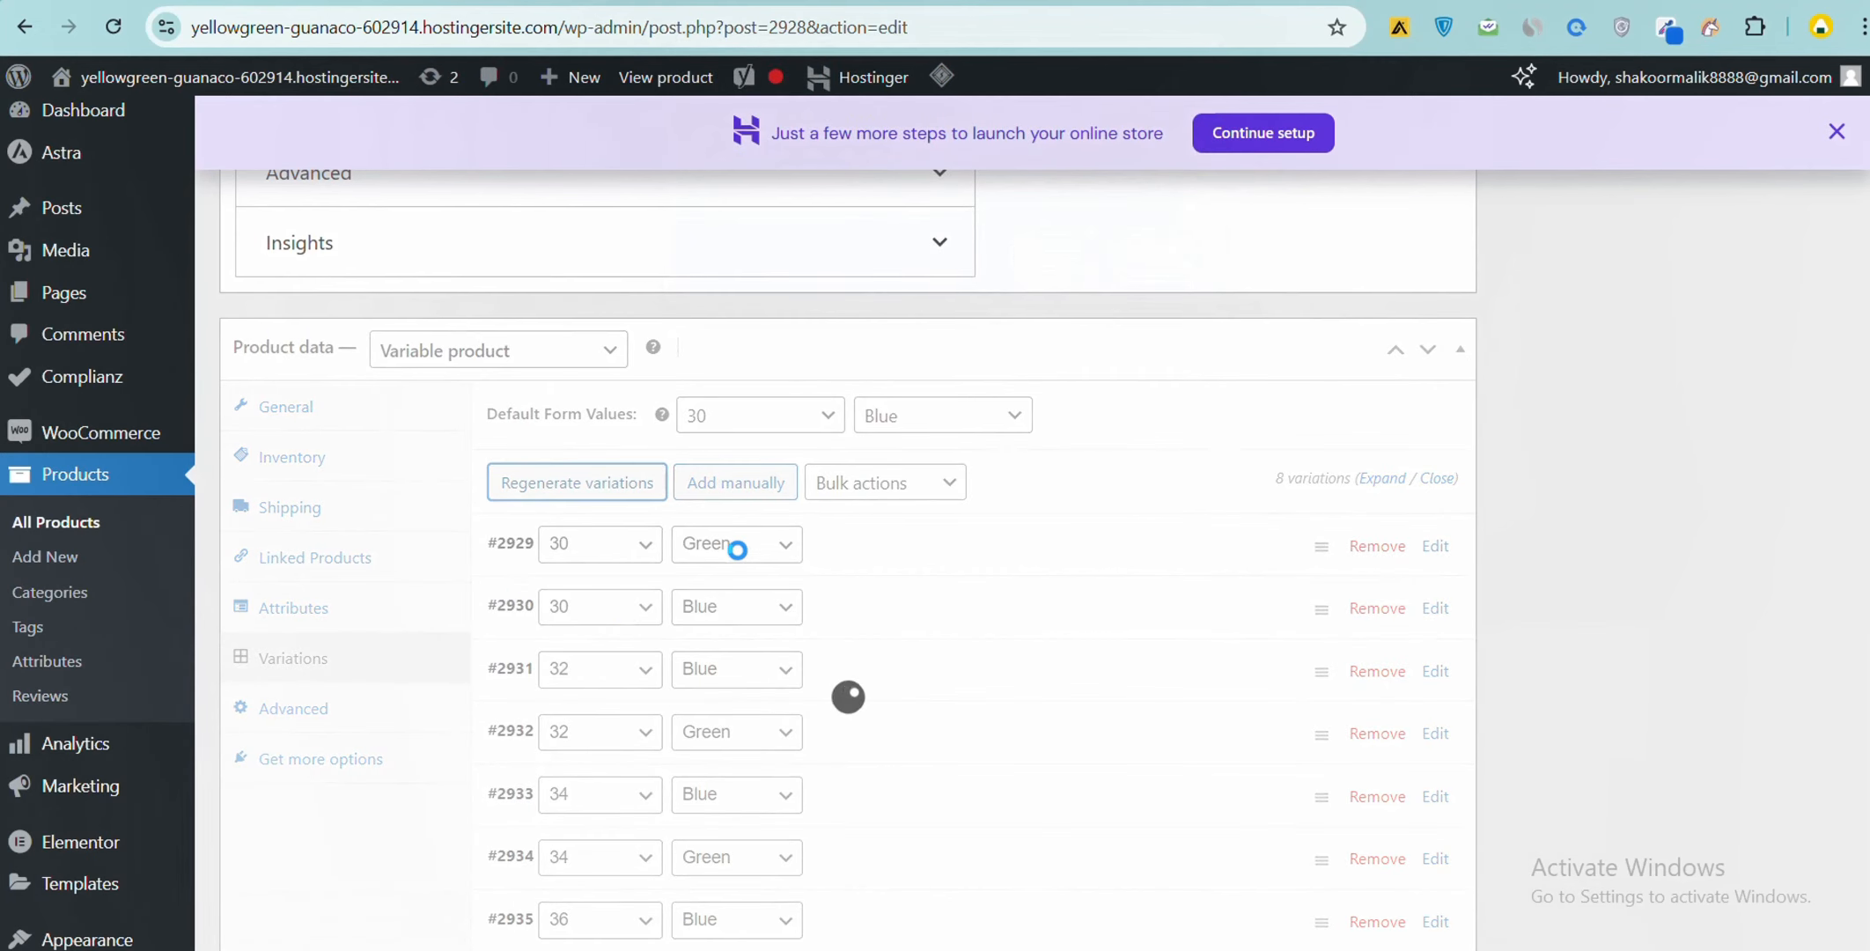
Step: Give the size 30 Green variation a regular price of 500 and a sale price of 300
left_click(795, 545)
left_click(820, 547)
scroll(983, 613, "down", 1)
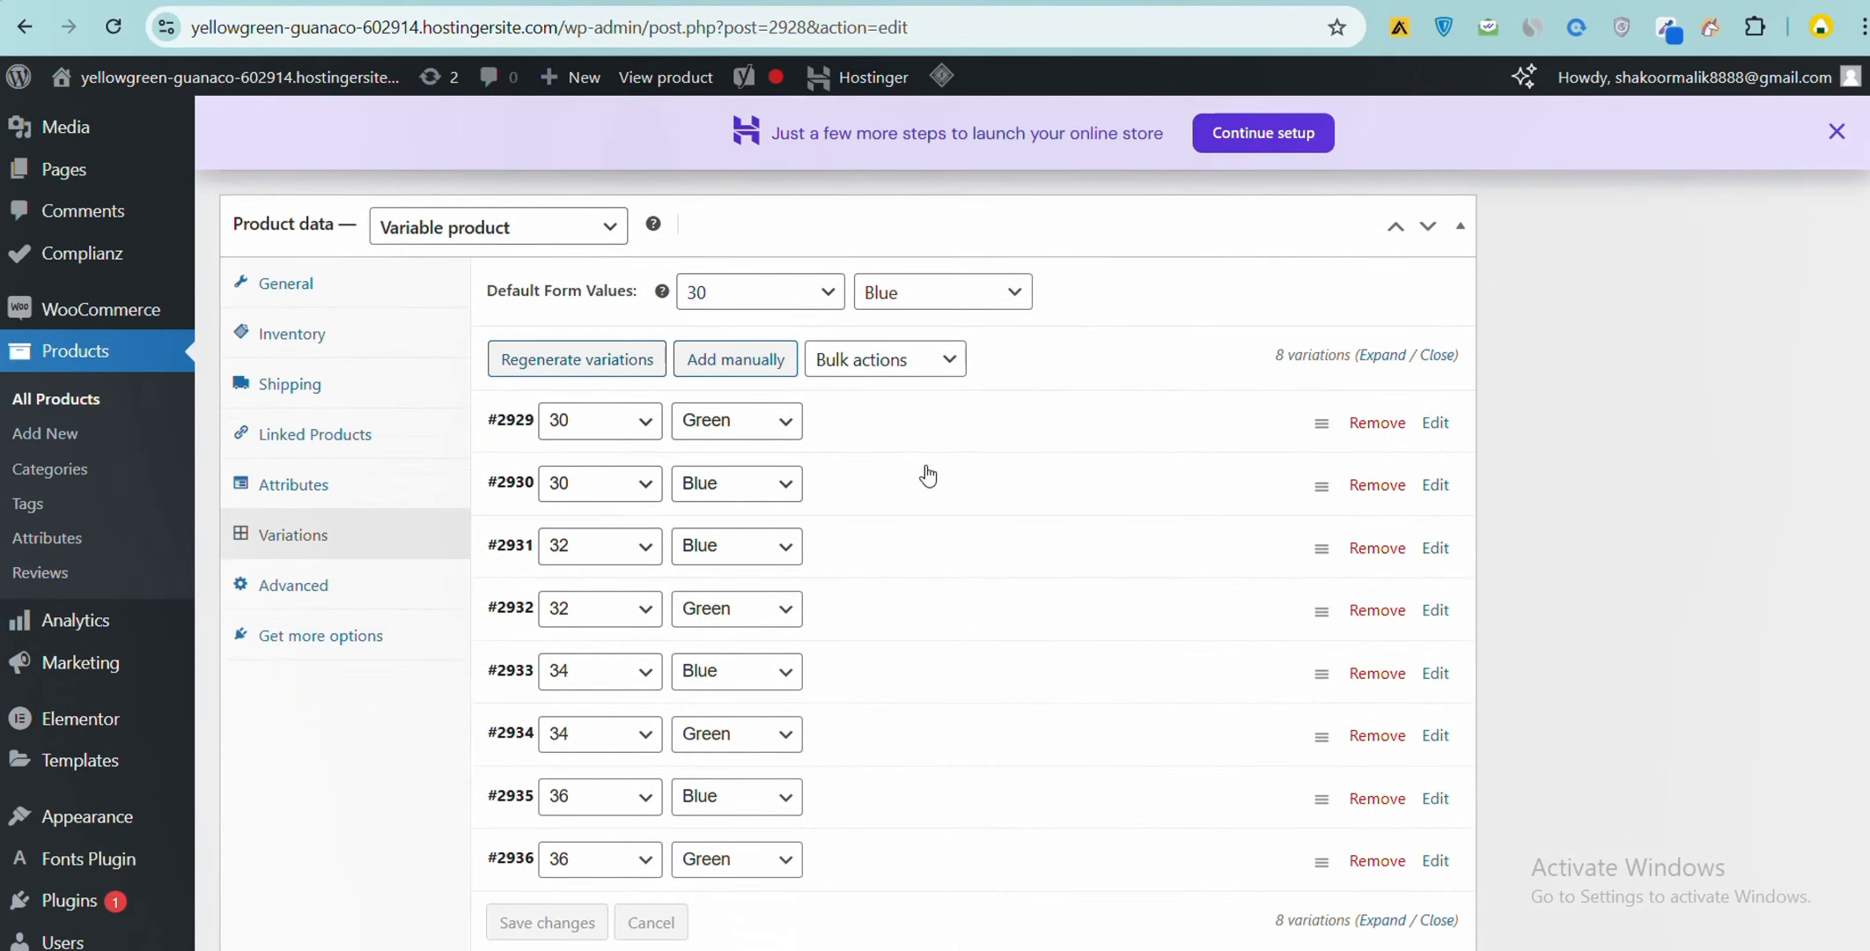
left_click(833, 424)
scroll(831, 422, "down", 4)
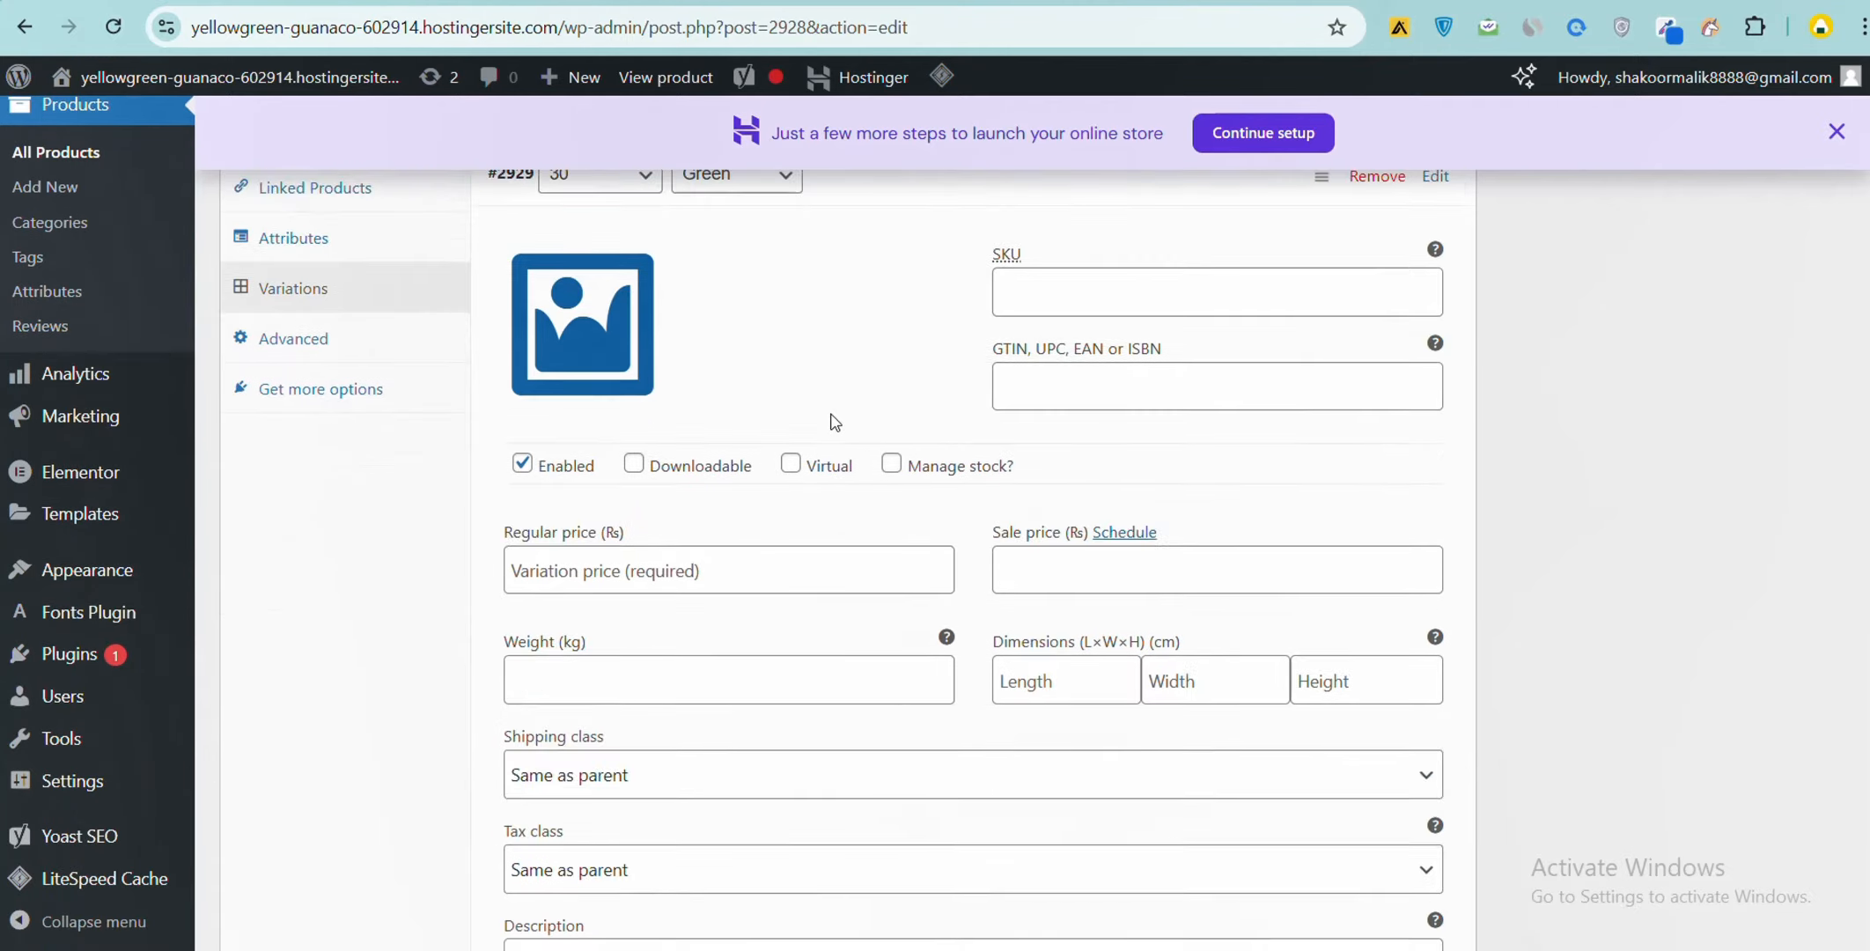
left_click(772, 452)
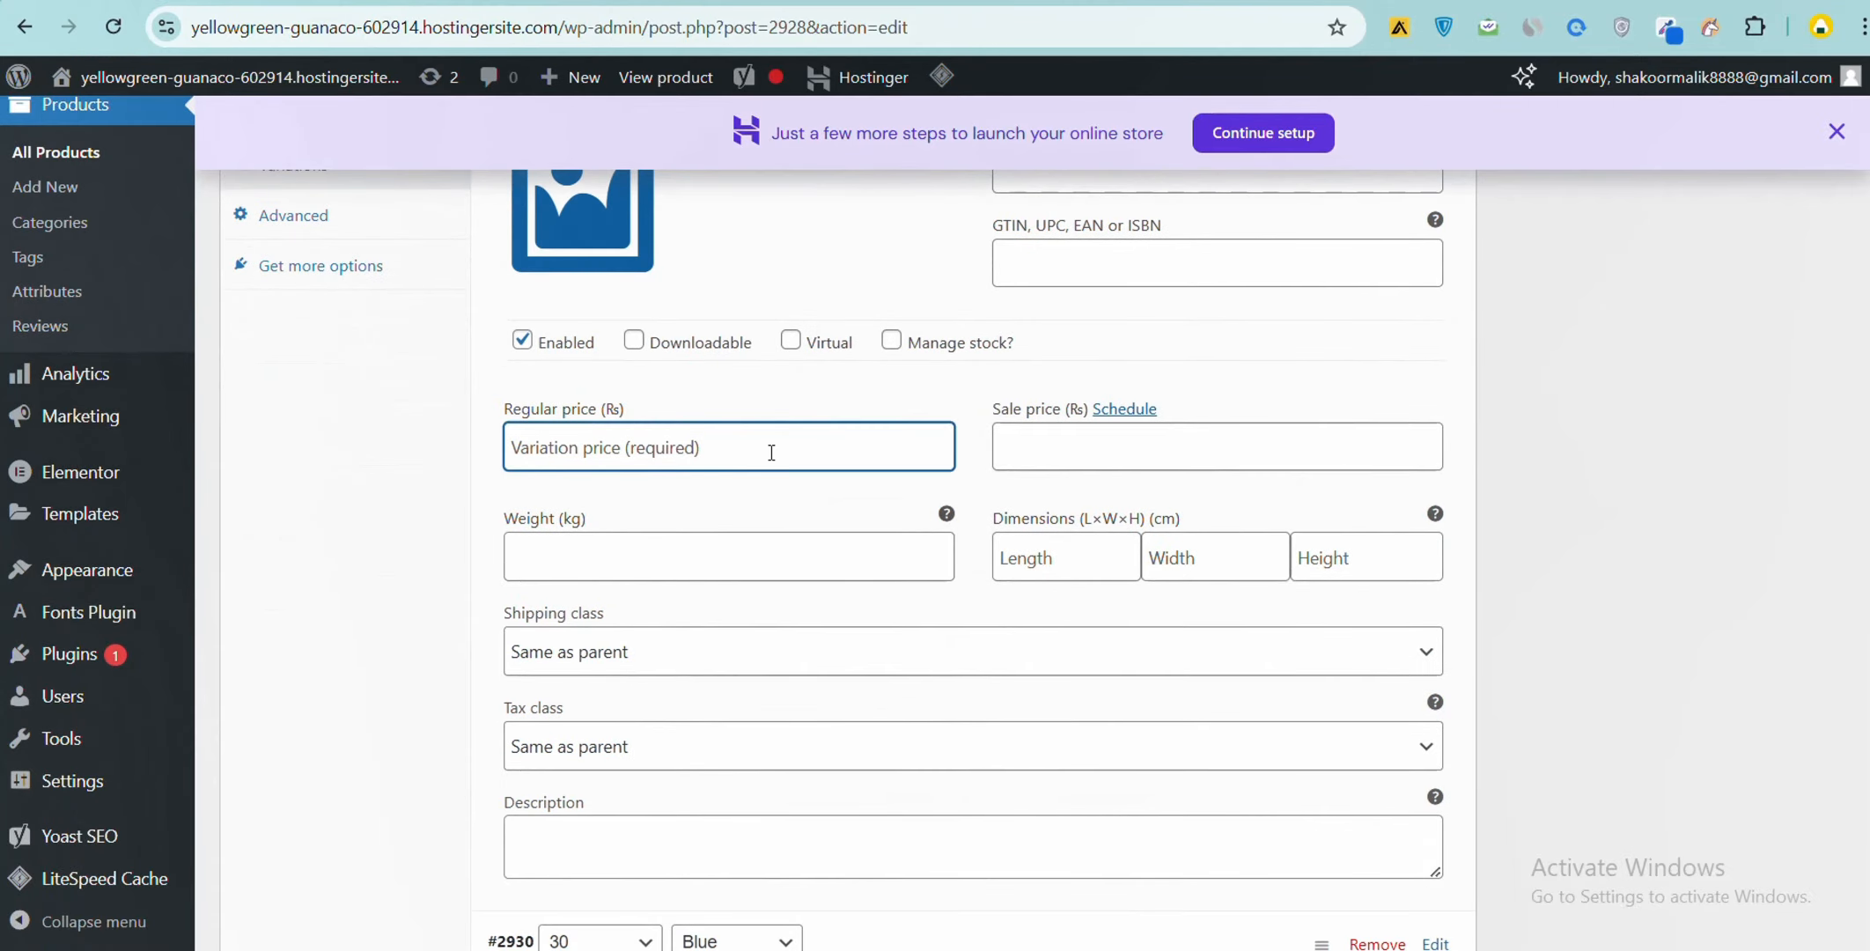
type("500")
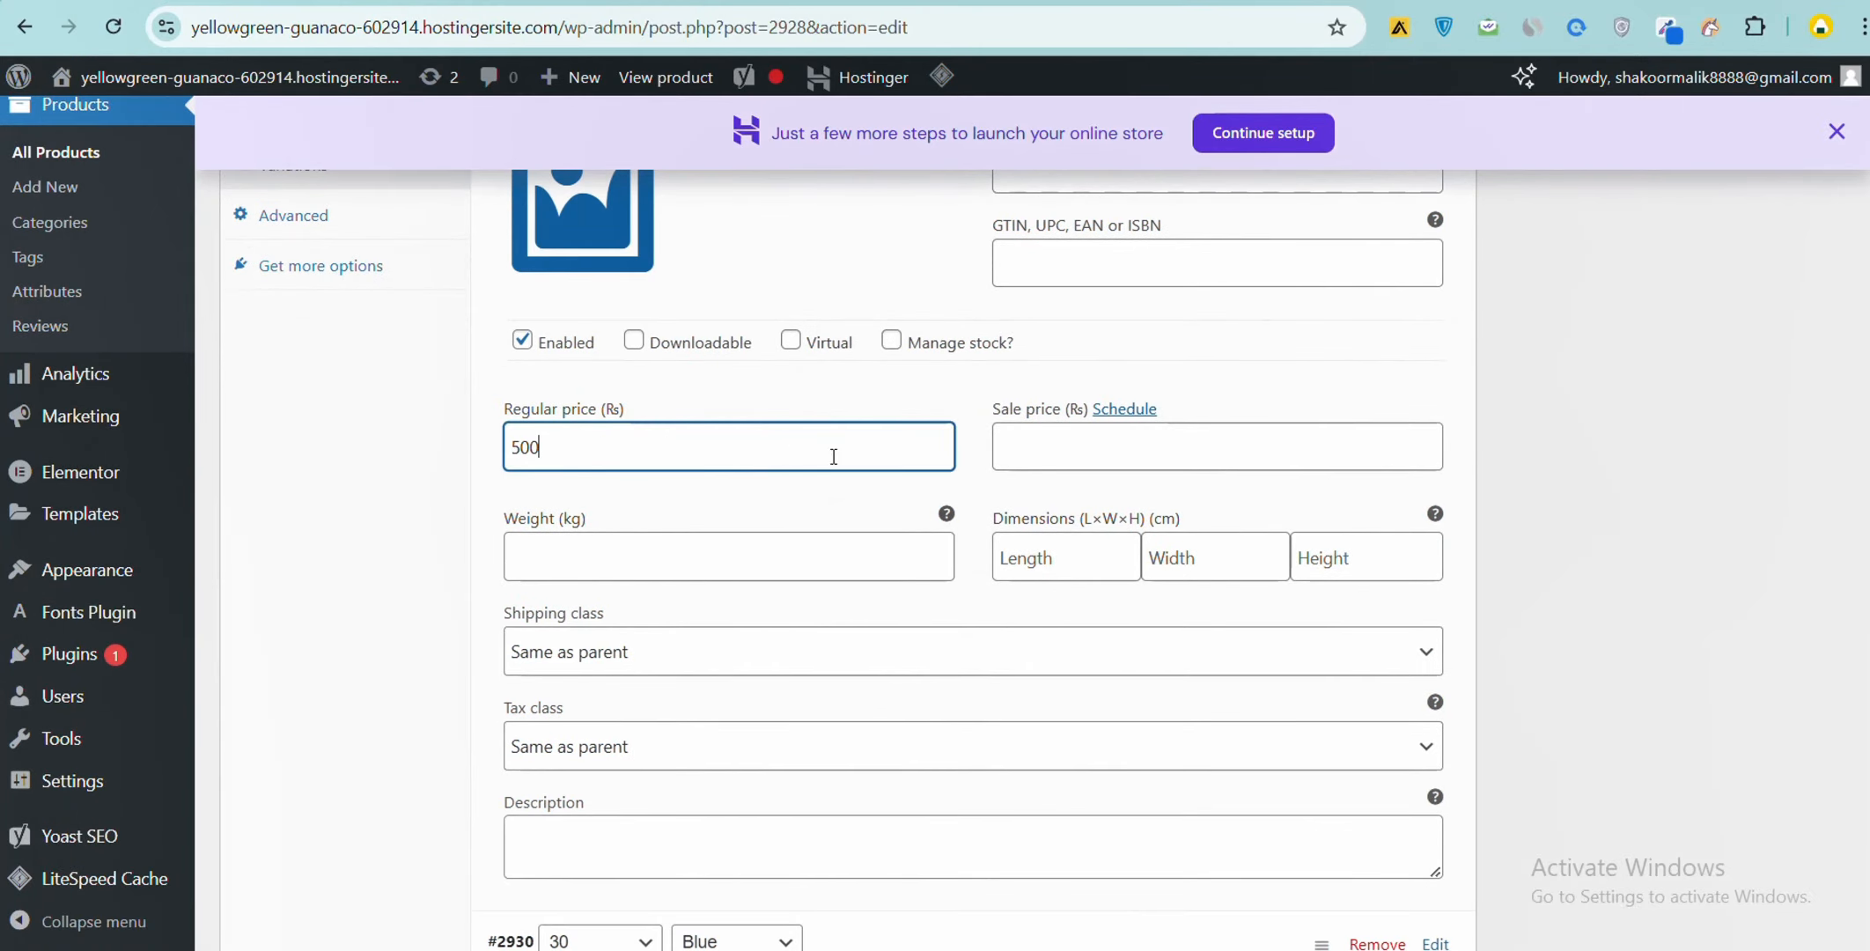
left_click(1028, 444)
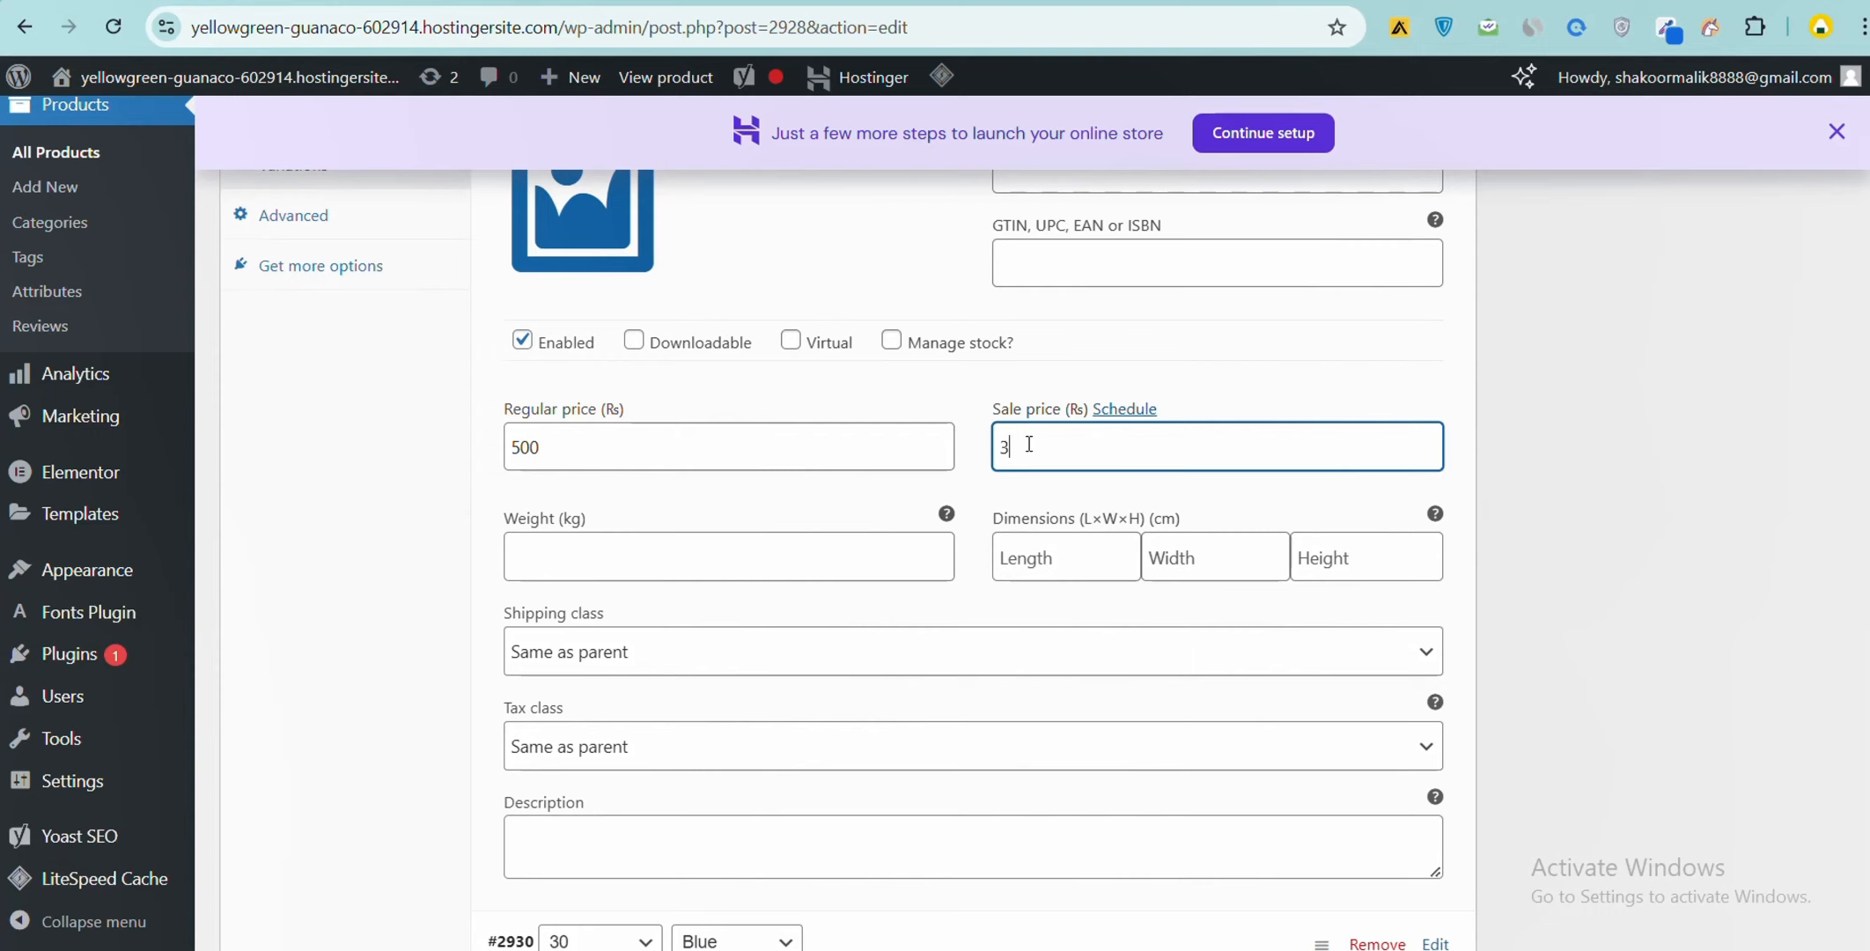
left_click(883, 496)
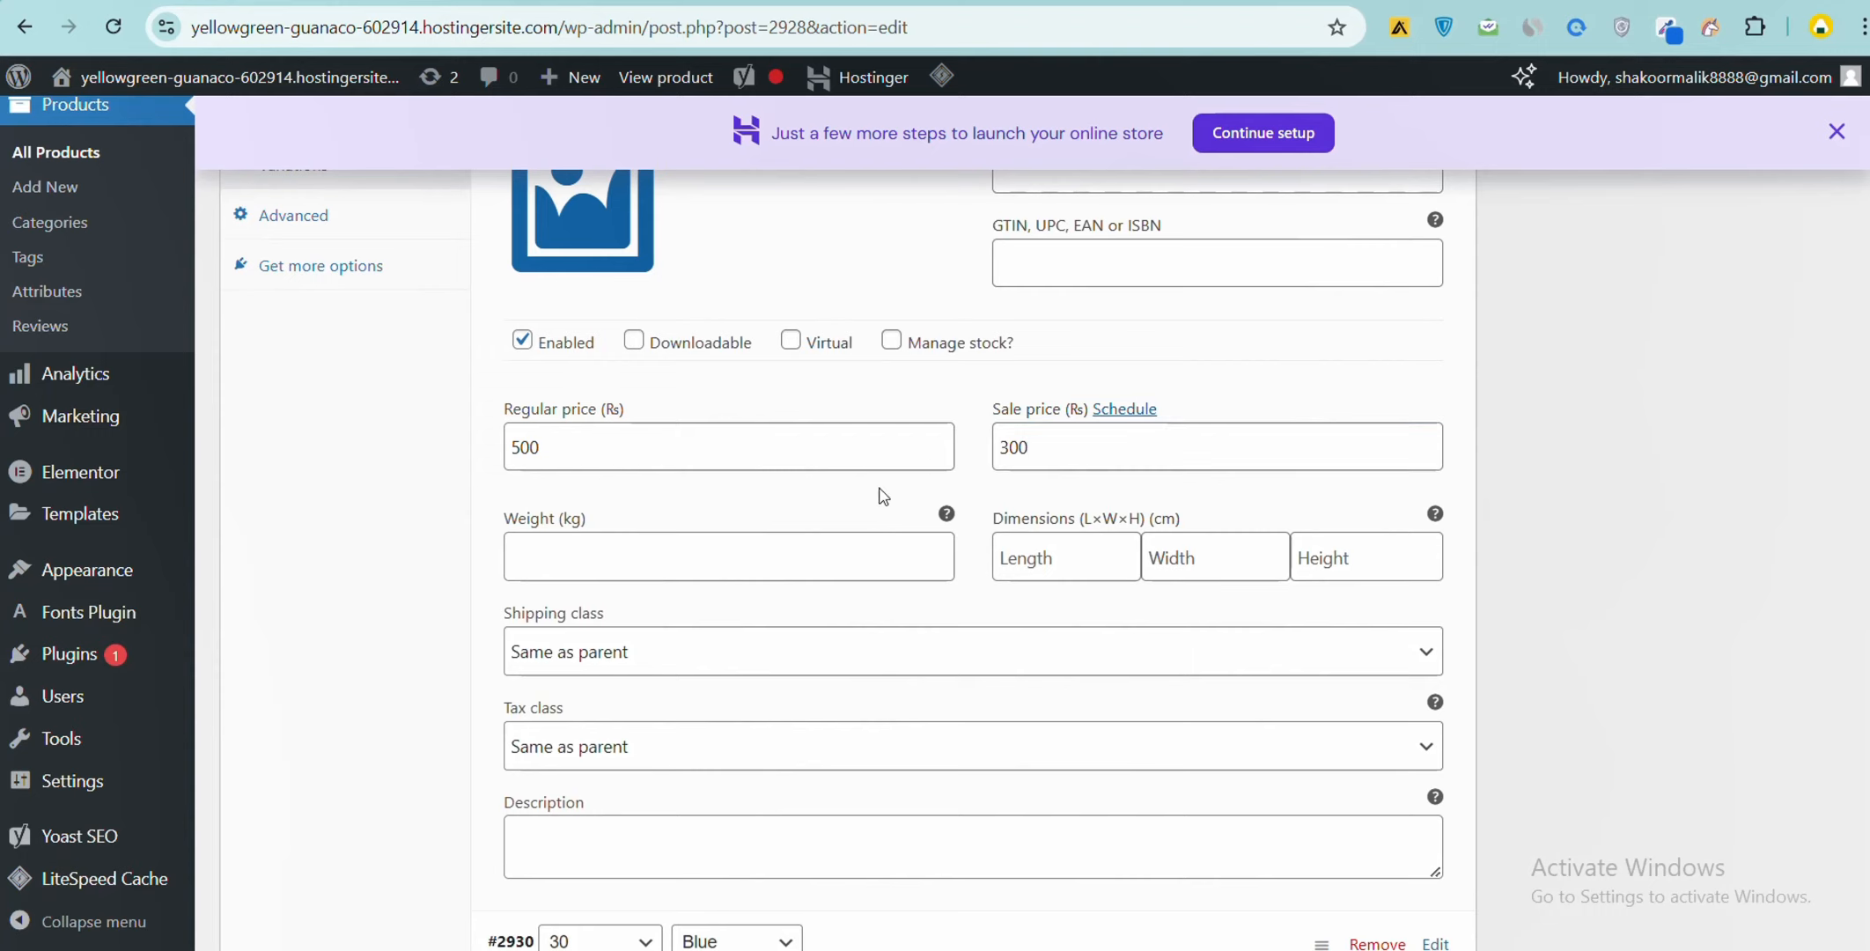
scroll(622, 578, "down", 2)
scroll(619, 571, "down", 2)
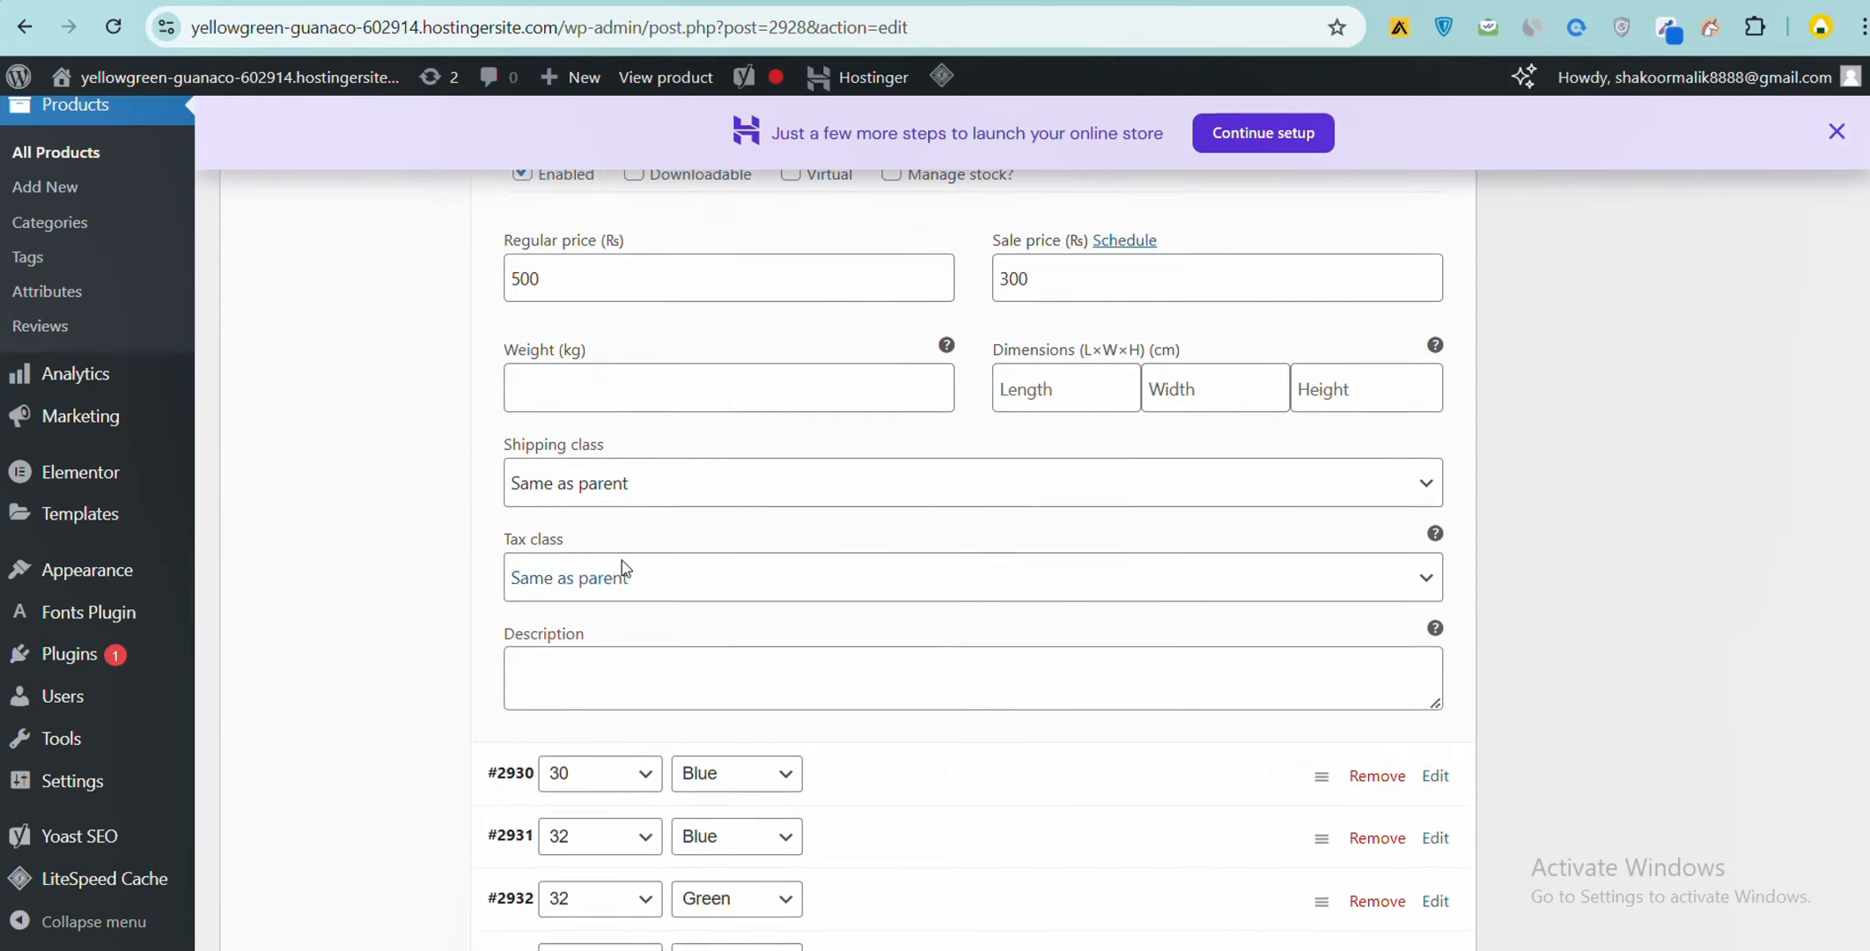
Step: Enable stock management for the size 30 Green variation and set its low stock threshold to 200
scroll(649, 562, "up", 4)
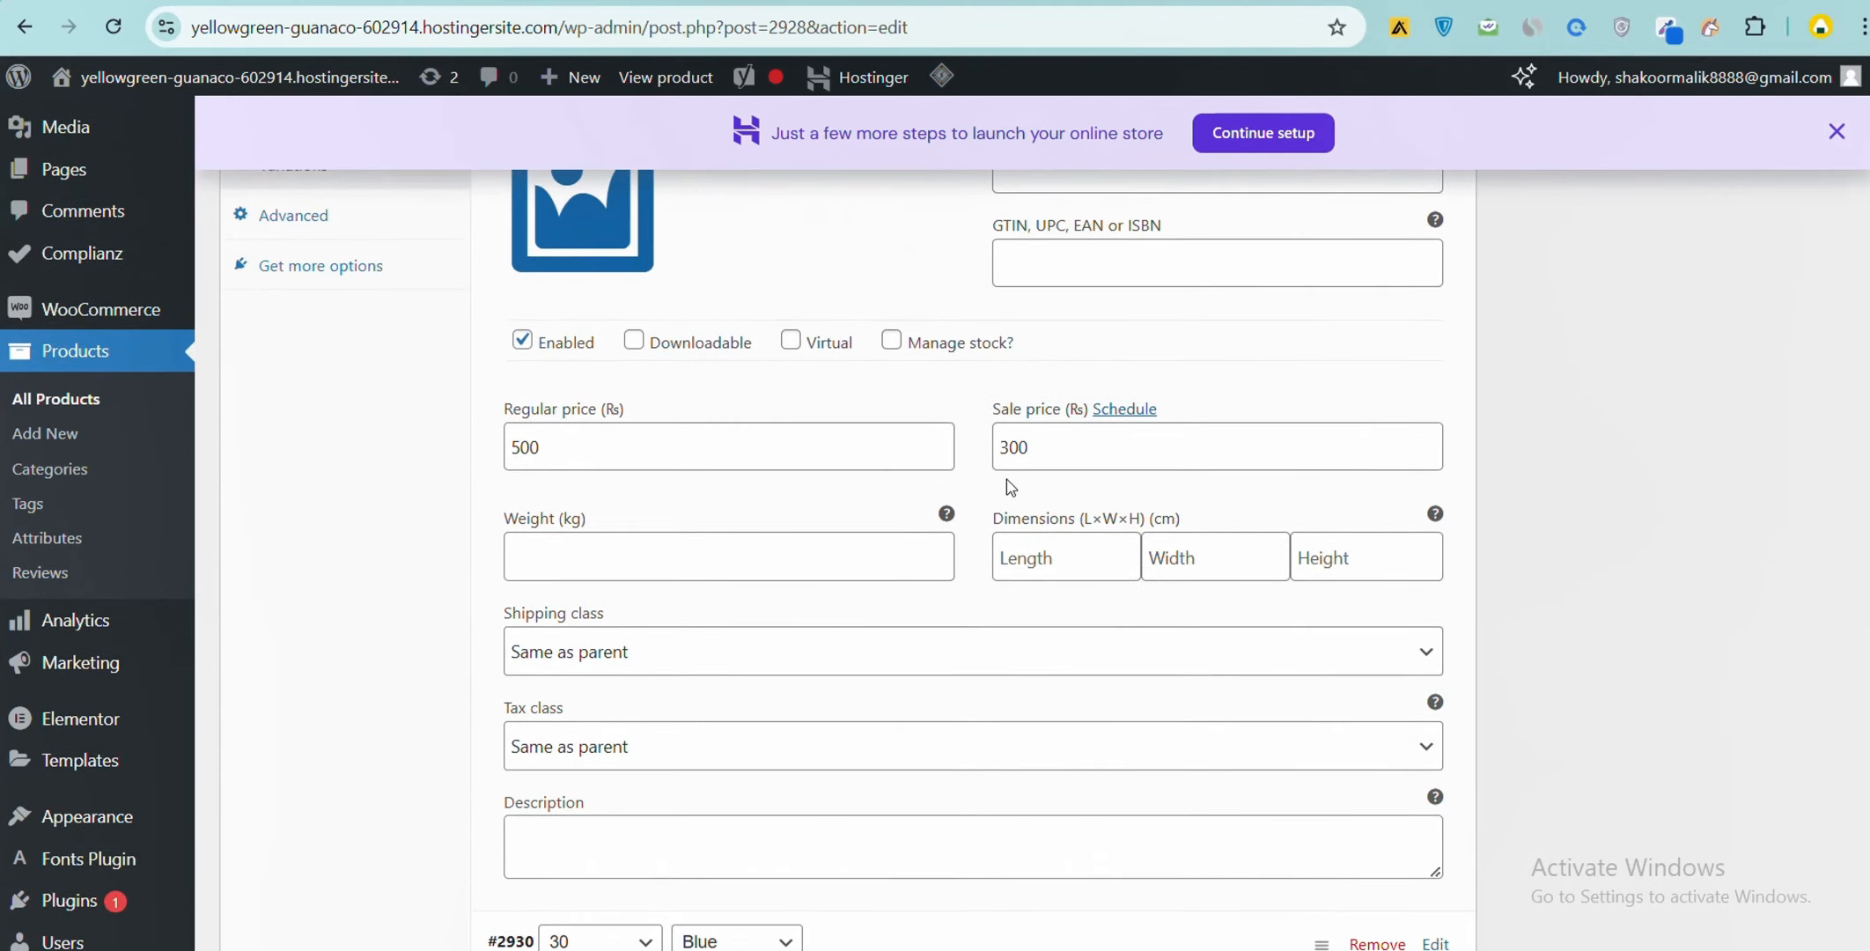
left_click(892, 342)
scroll(677, 575, "down", 2)
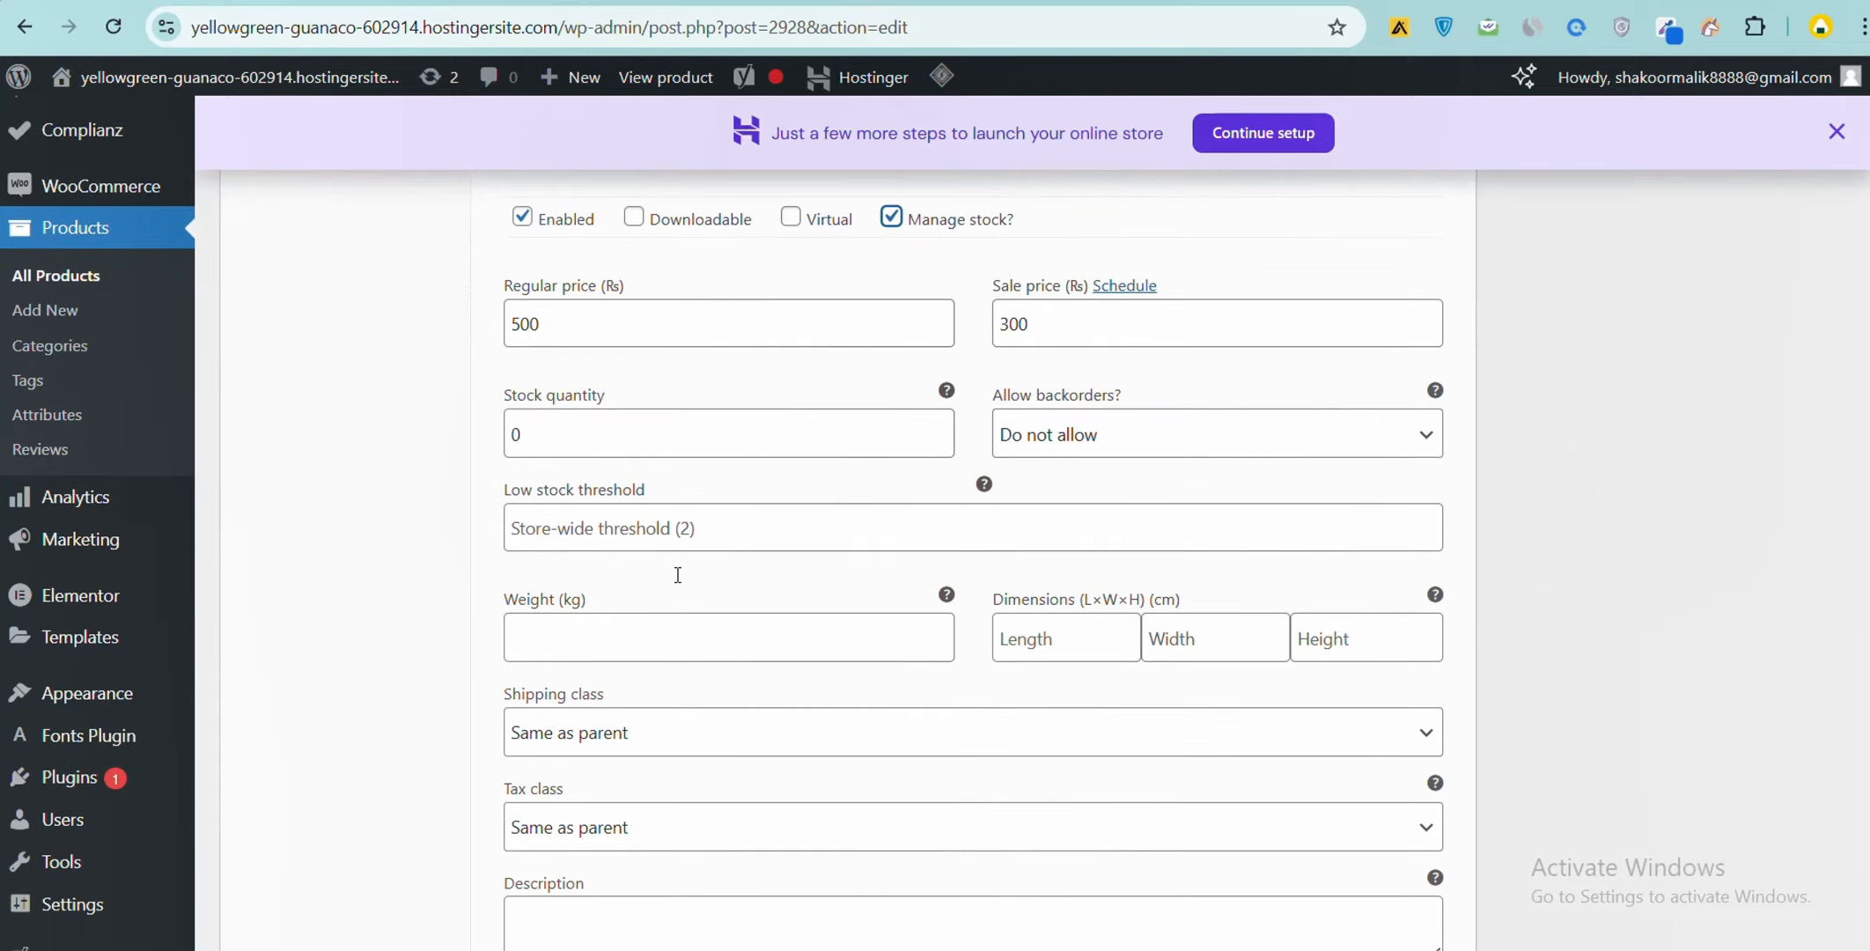
left_click(688, 524)
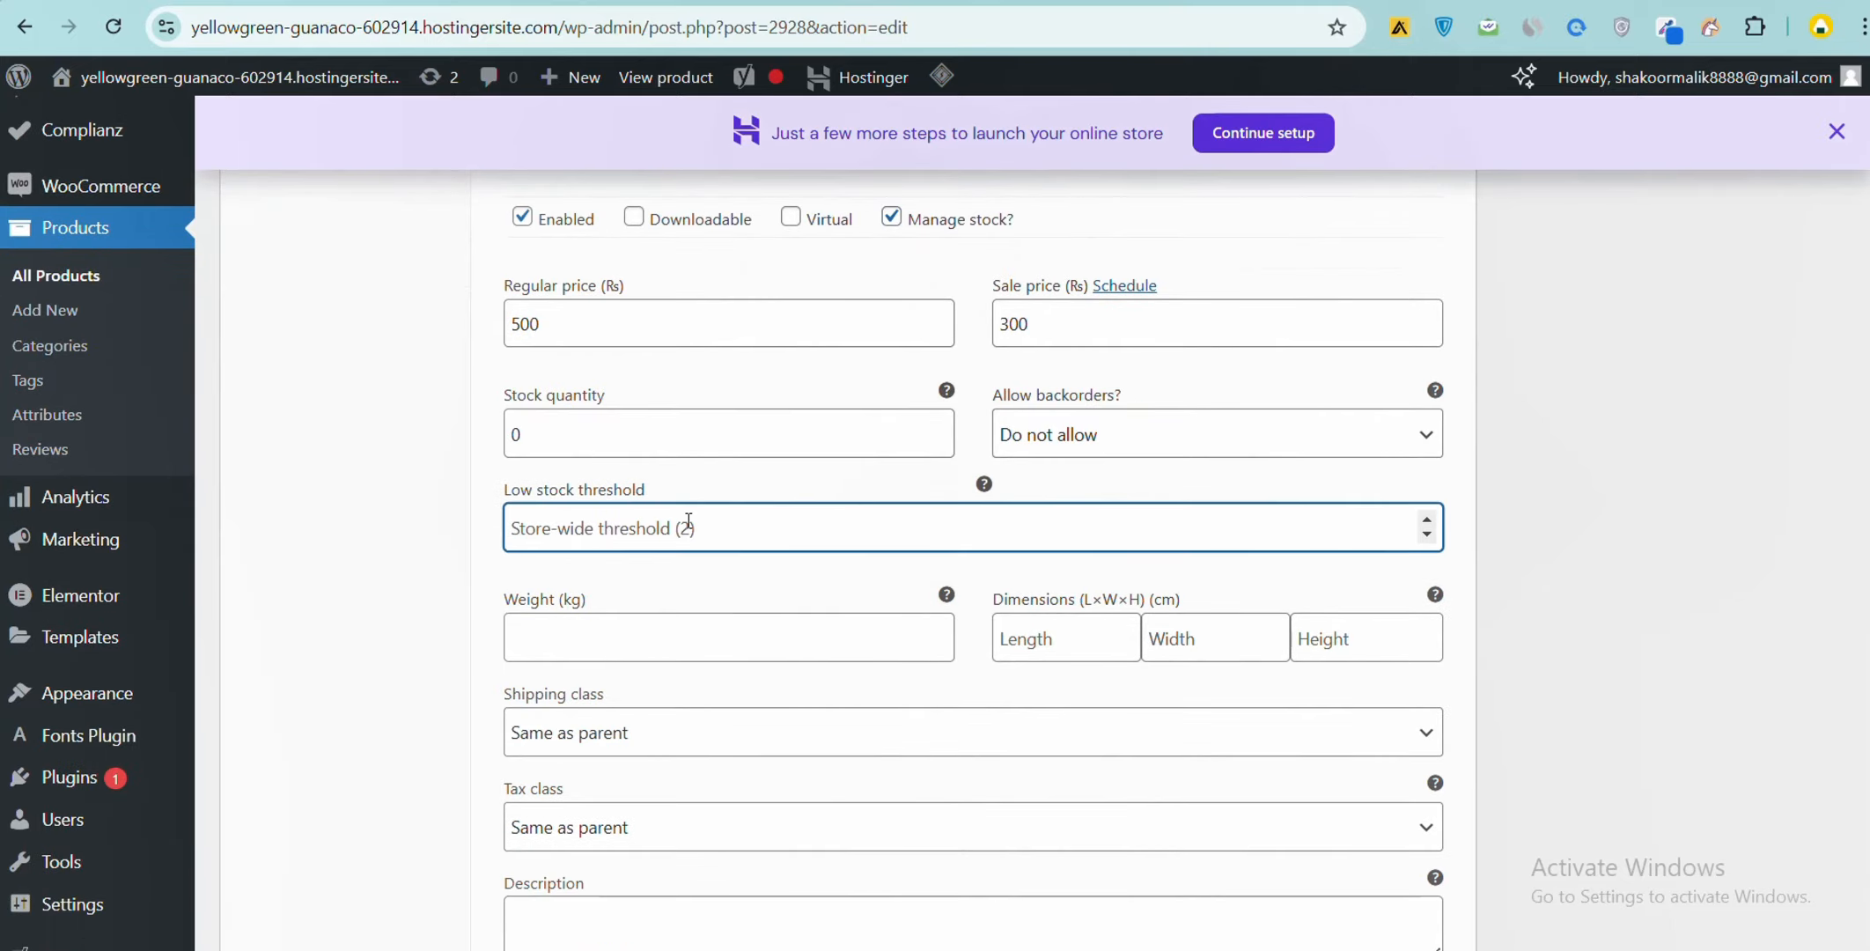
type("200")
left_click(693, 472)
scroll(792, 457, "down", 2)
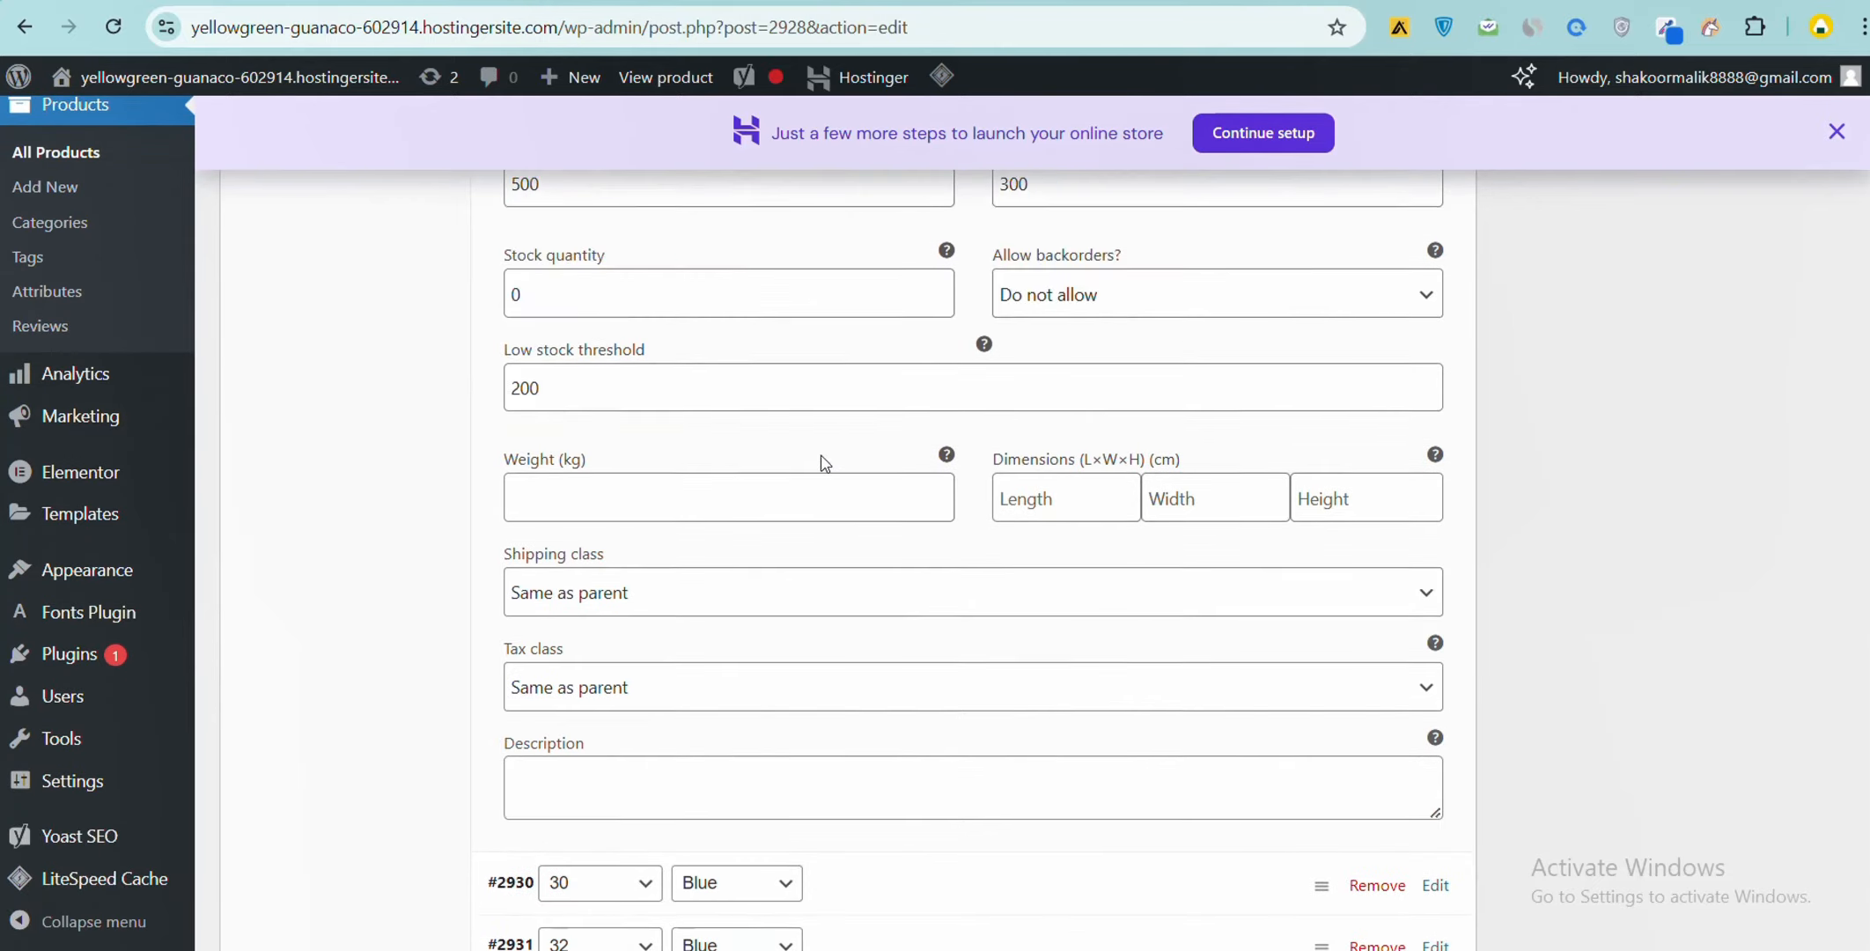
Step: Assign the blue T-shirt picture tshirt4.jpg from the media library as the size 30 Green variation's image
scroll(704, 564, "down", 3)
scroll(626, 580, "up", 5)
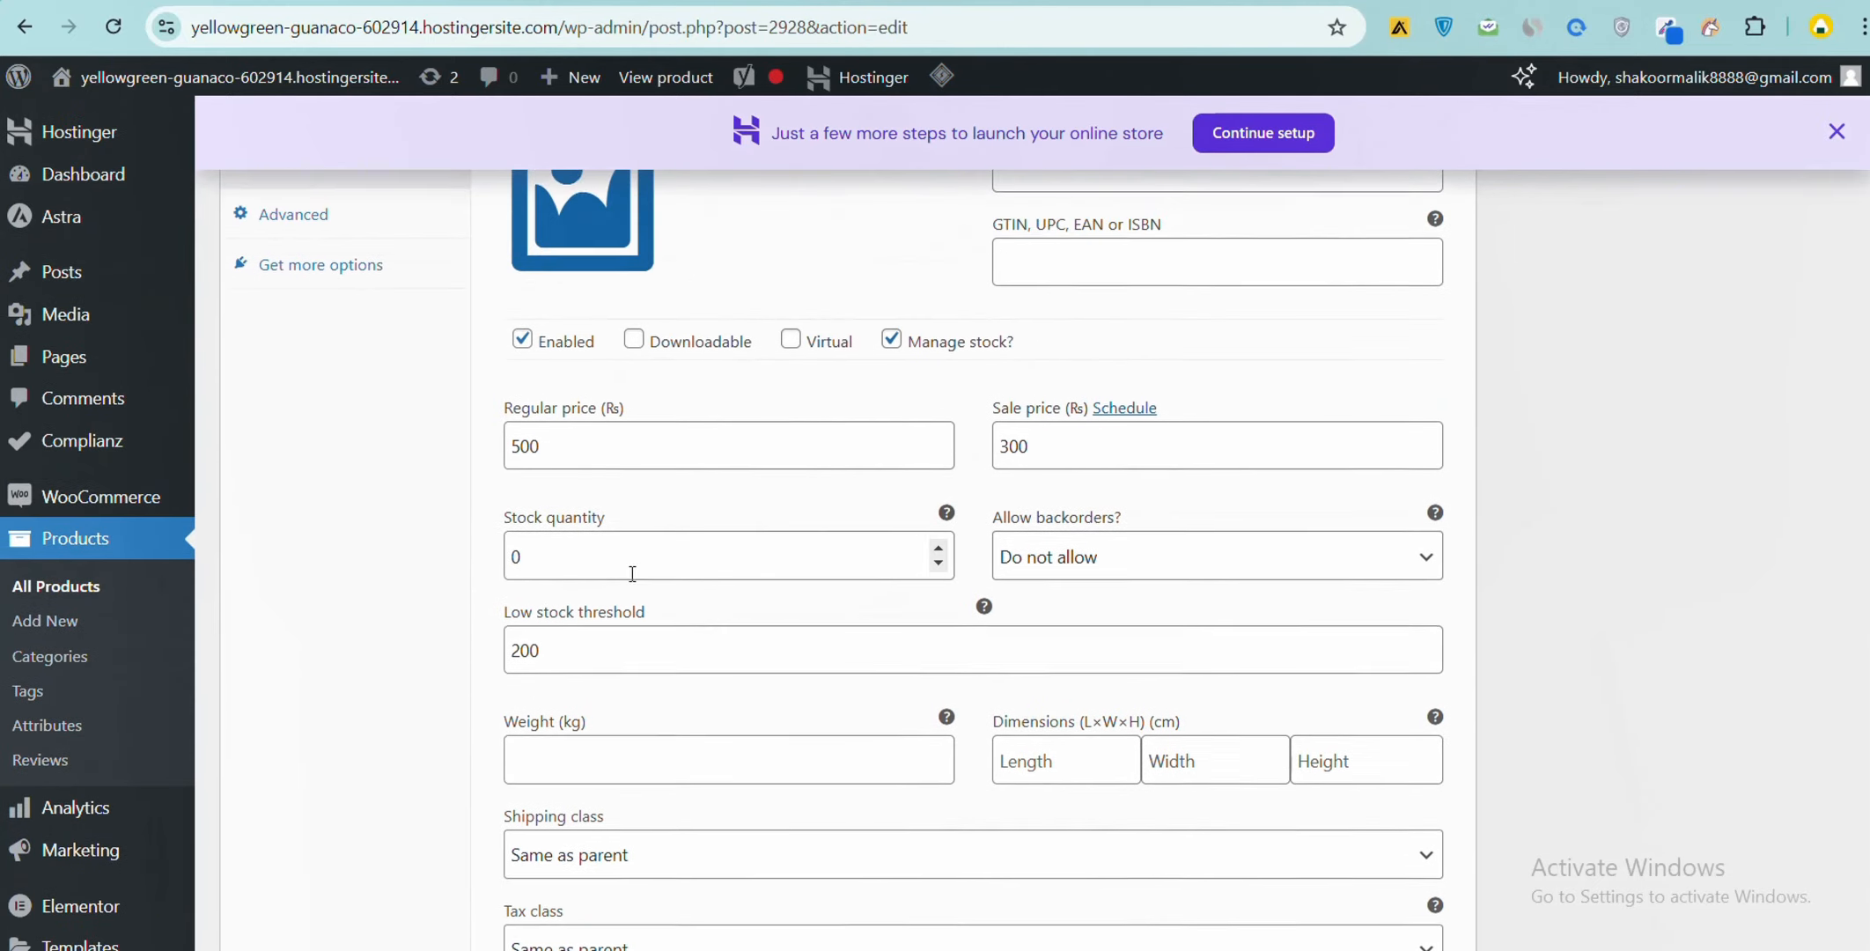
scroll(632, 573, "up", 1)
scroll(977, 527, "up", 3)
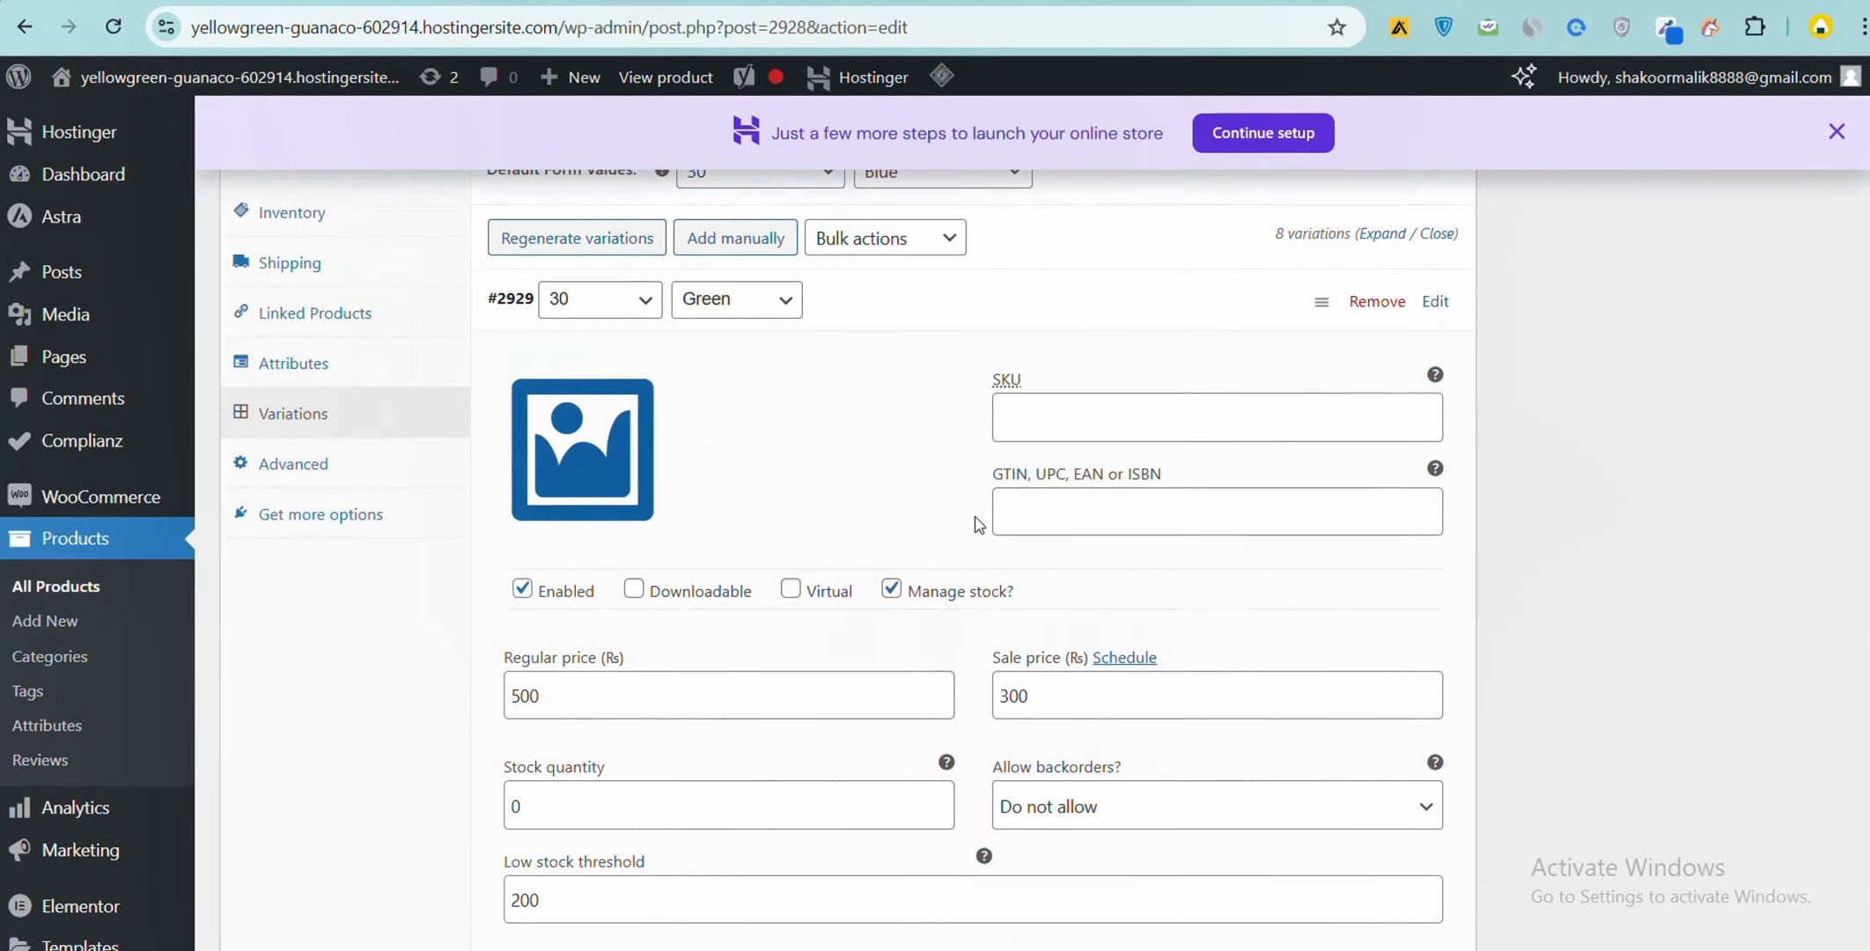
left_click(558, 596)
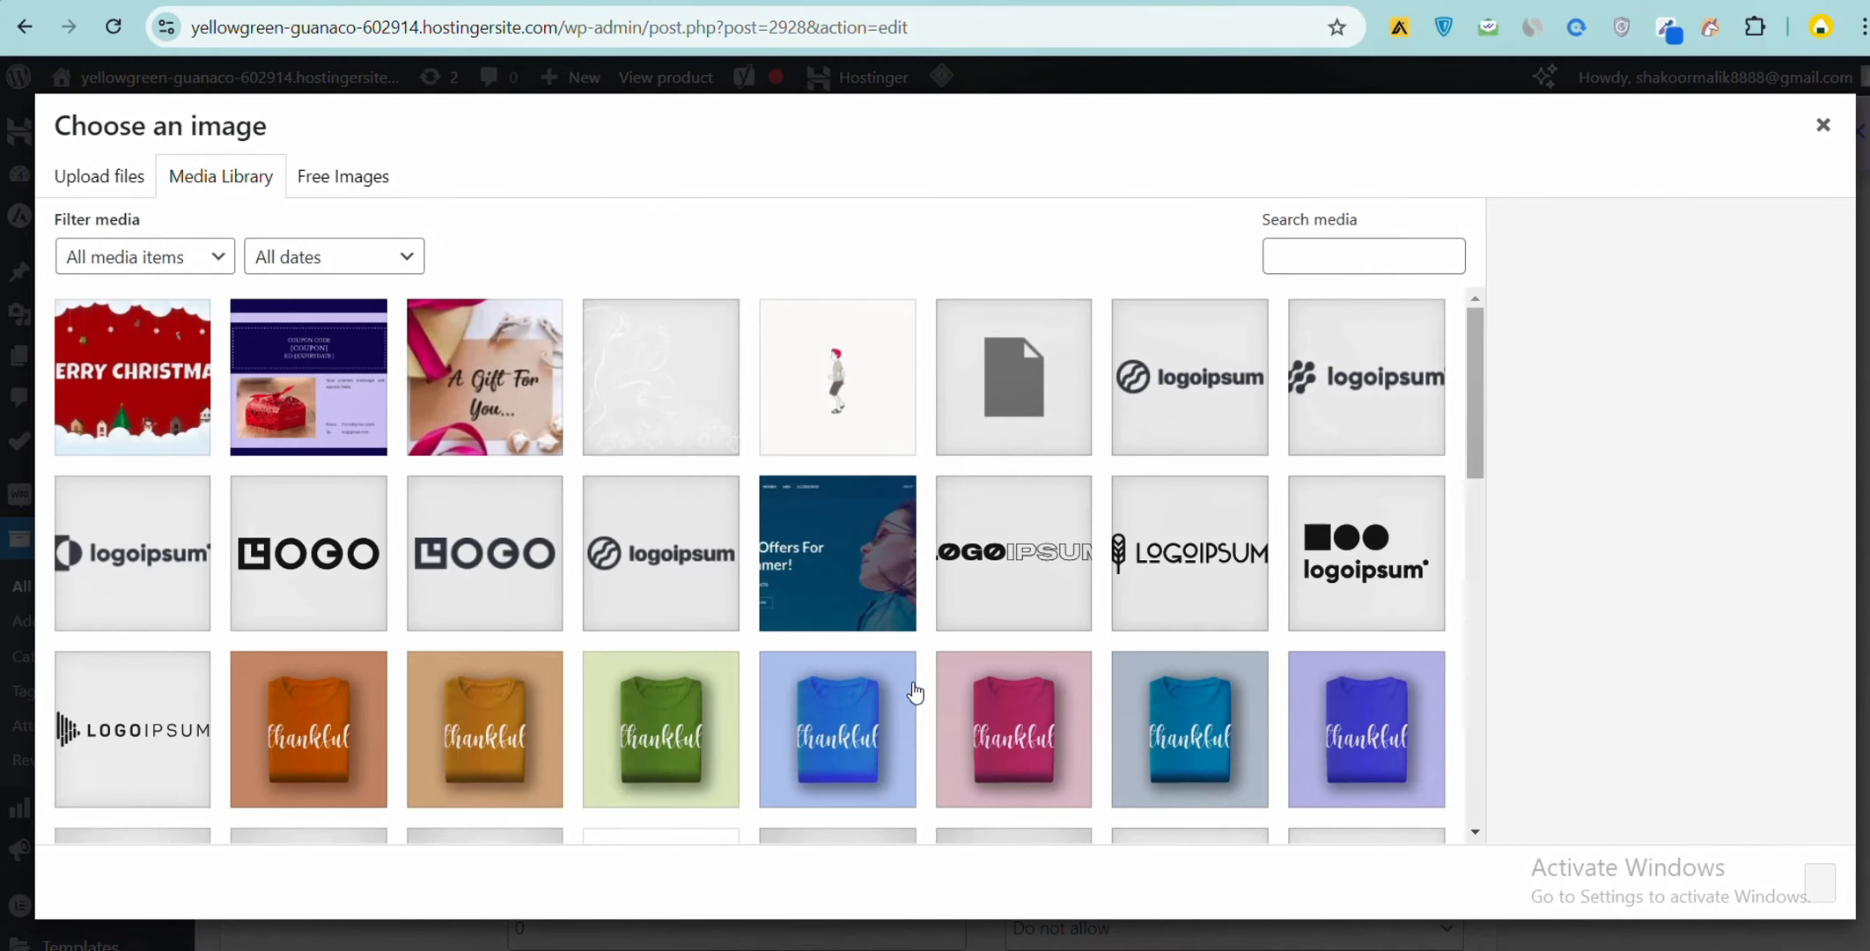
left_click(881, 704)
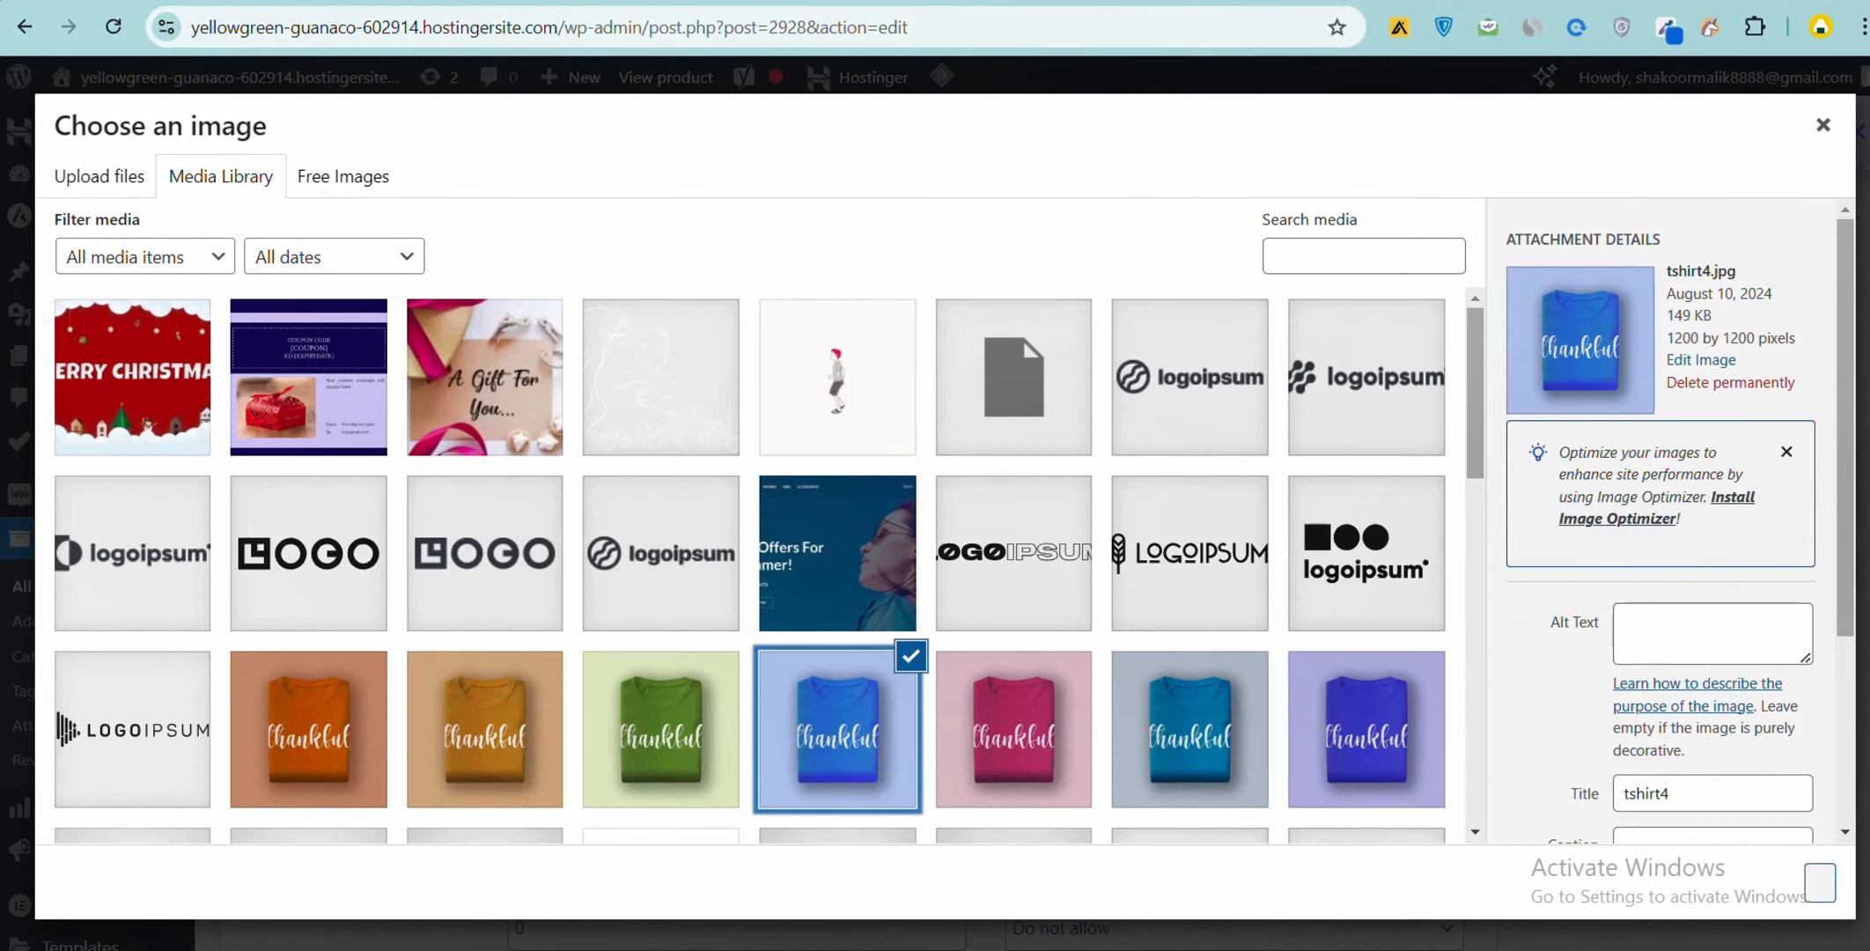
left_click(1820, 882)
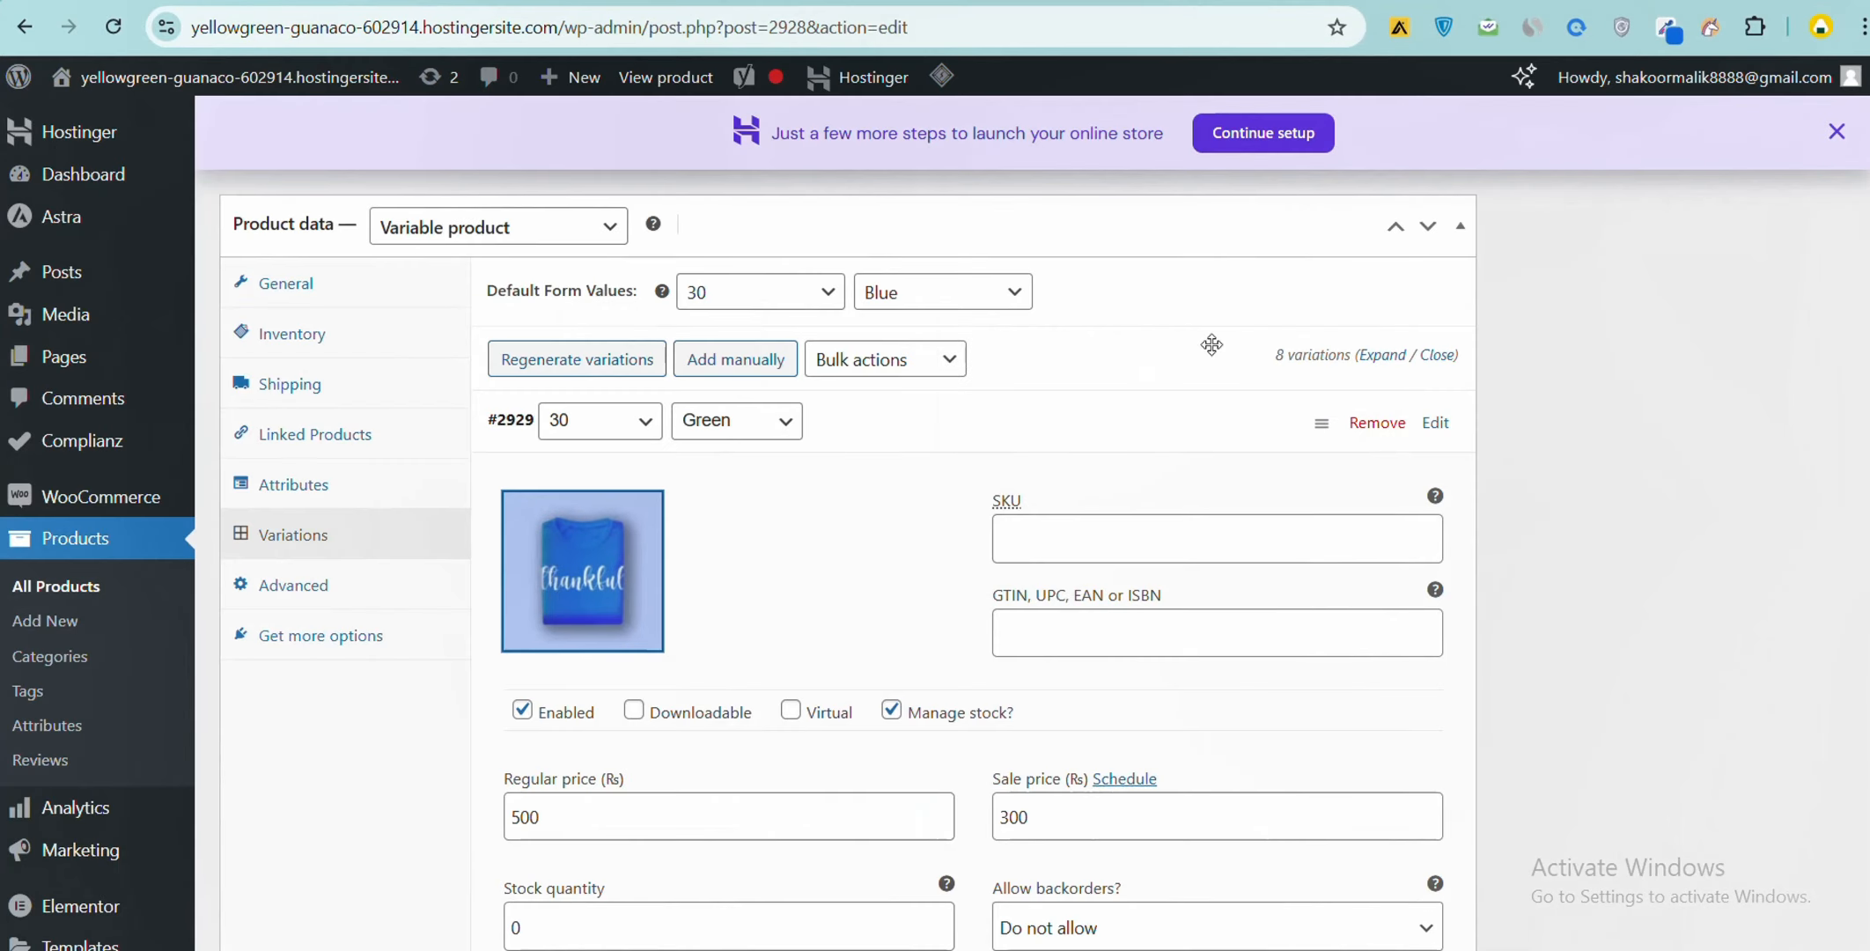
Step: Update the product to save the size 30 Green variation's price, stock and image settings
scroll(1785, 459, "down", 10)
scroll(1785, 459, "up", 10)
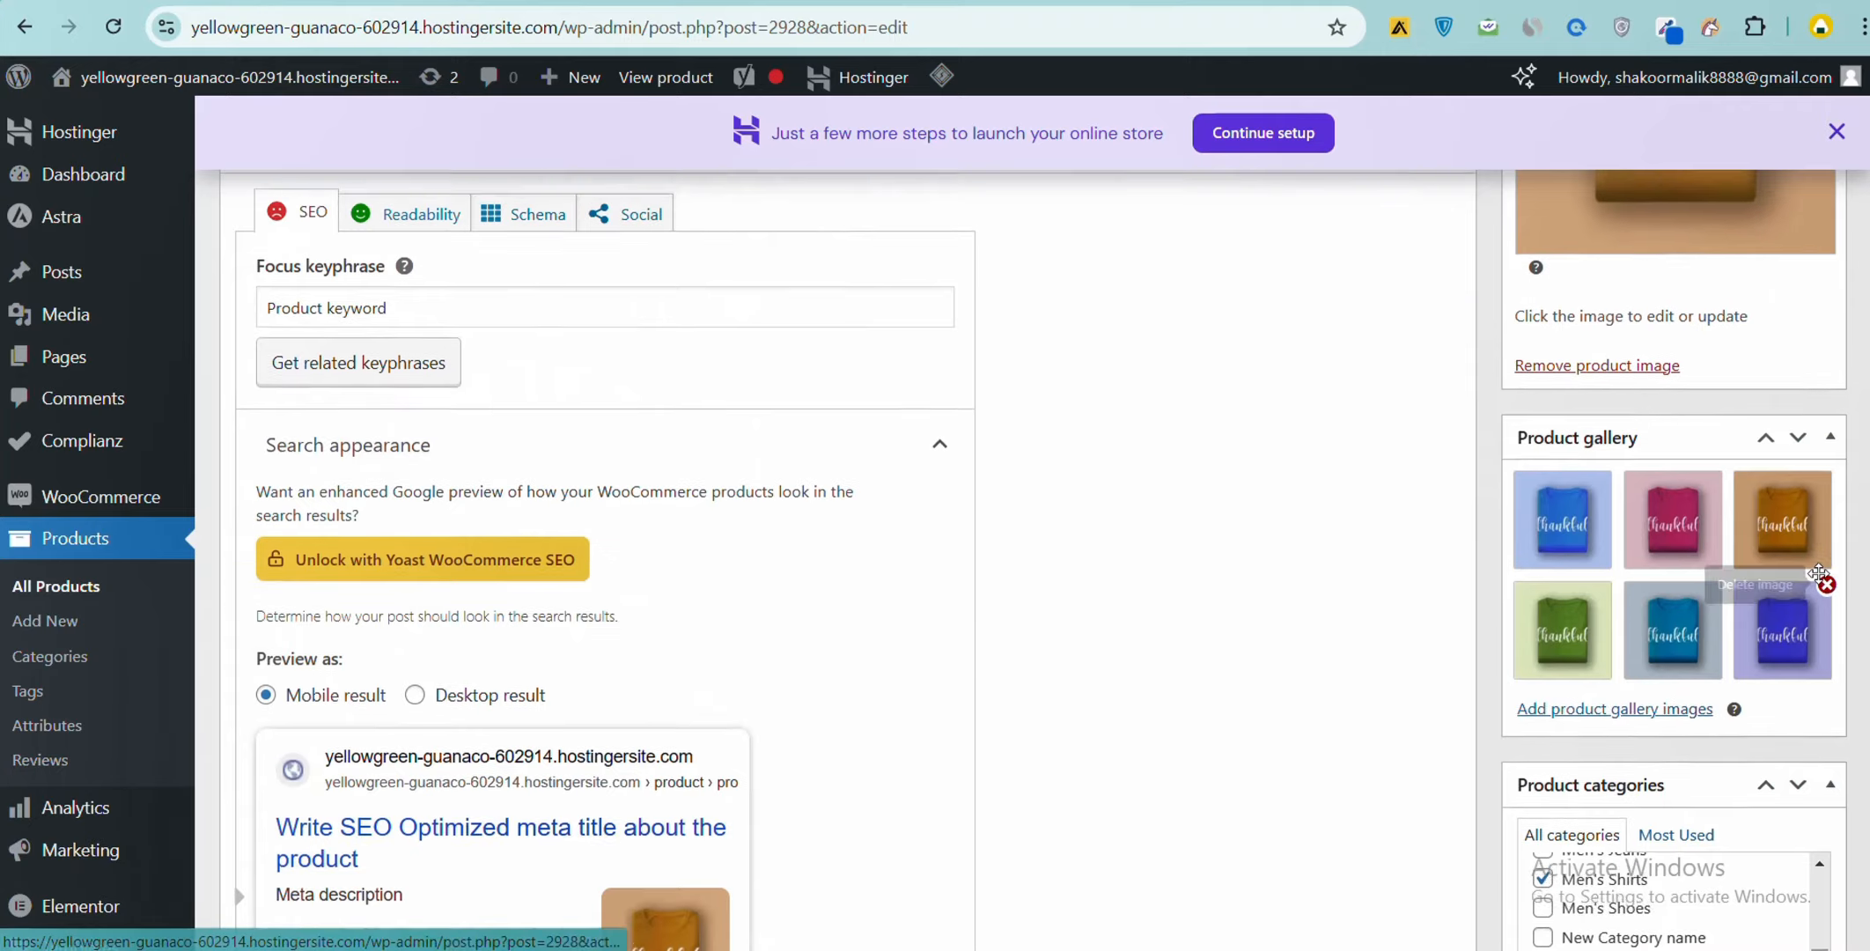
scroll(1791, 515, "up", 3)
left_click(1793, 551)
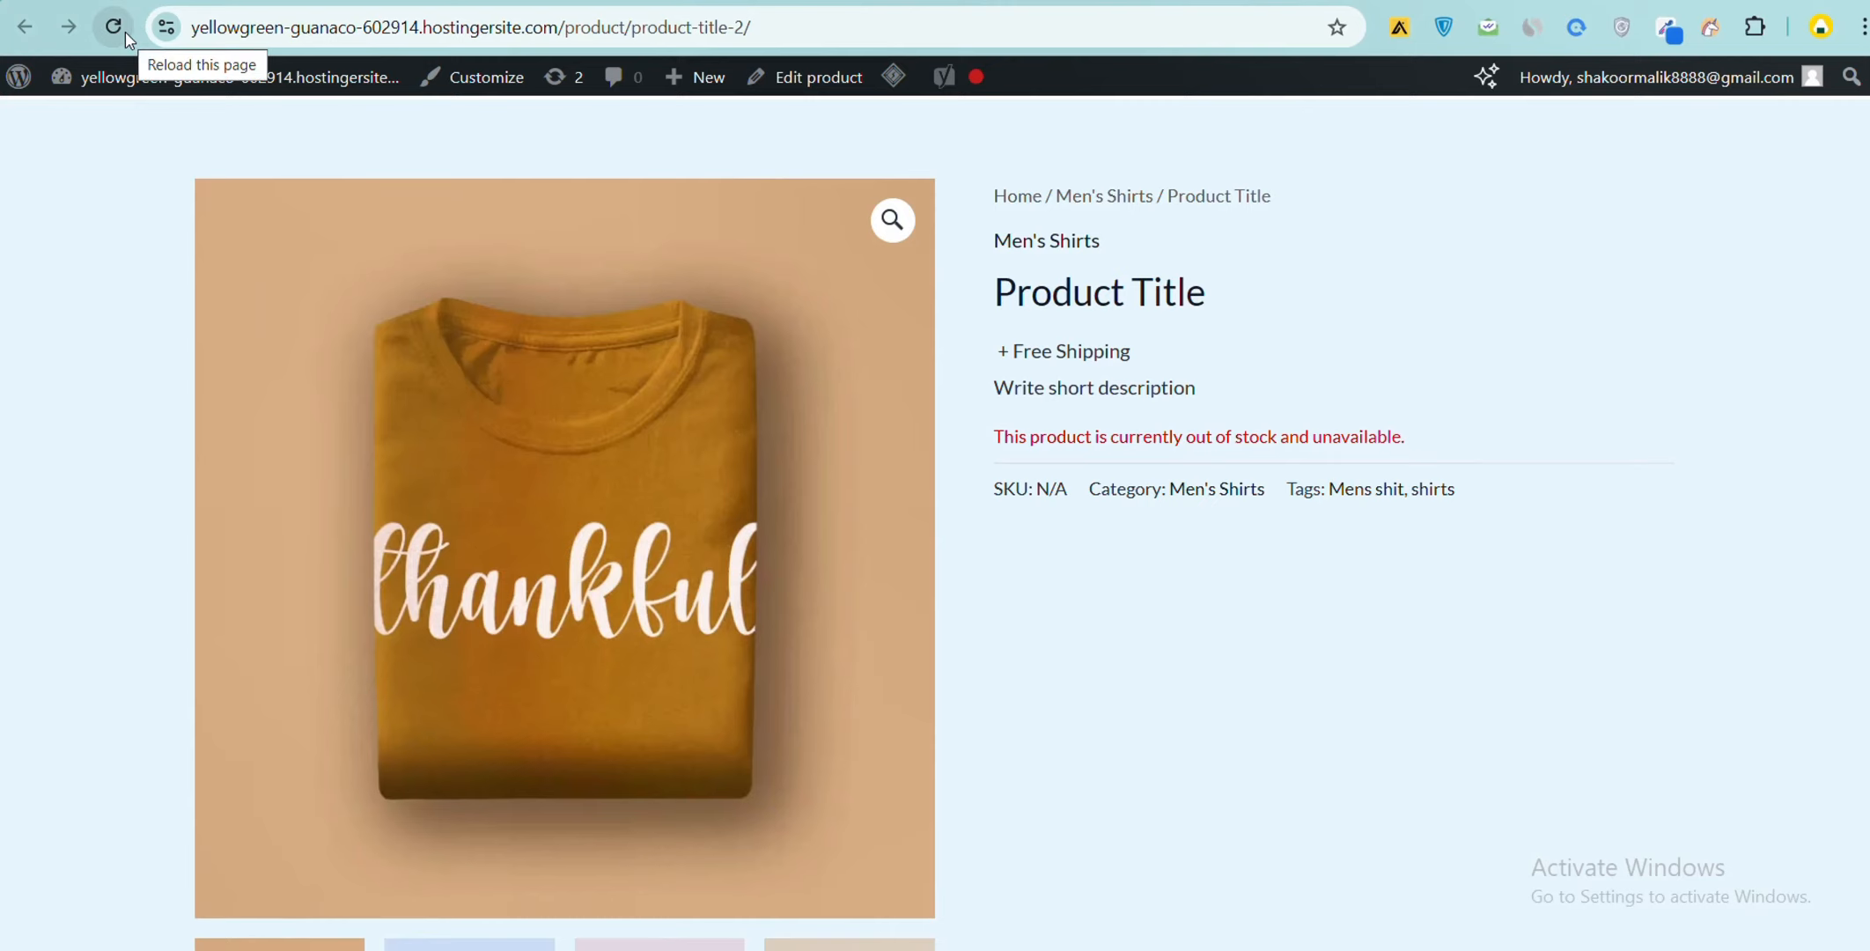
Step: Reload the live product page, choose size 30 and color Green, and check the variation's image, price and stock status
left_click(114, 28)
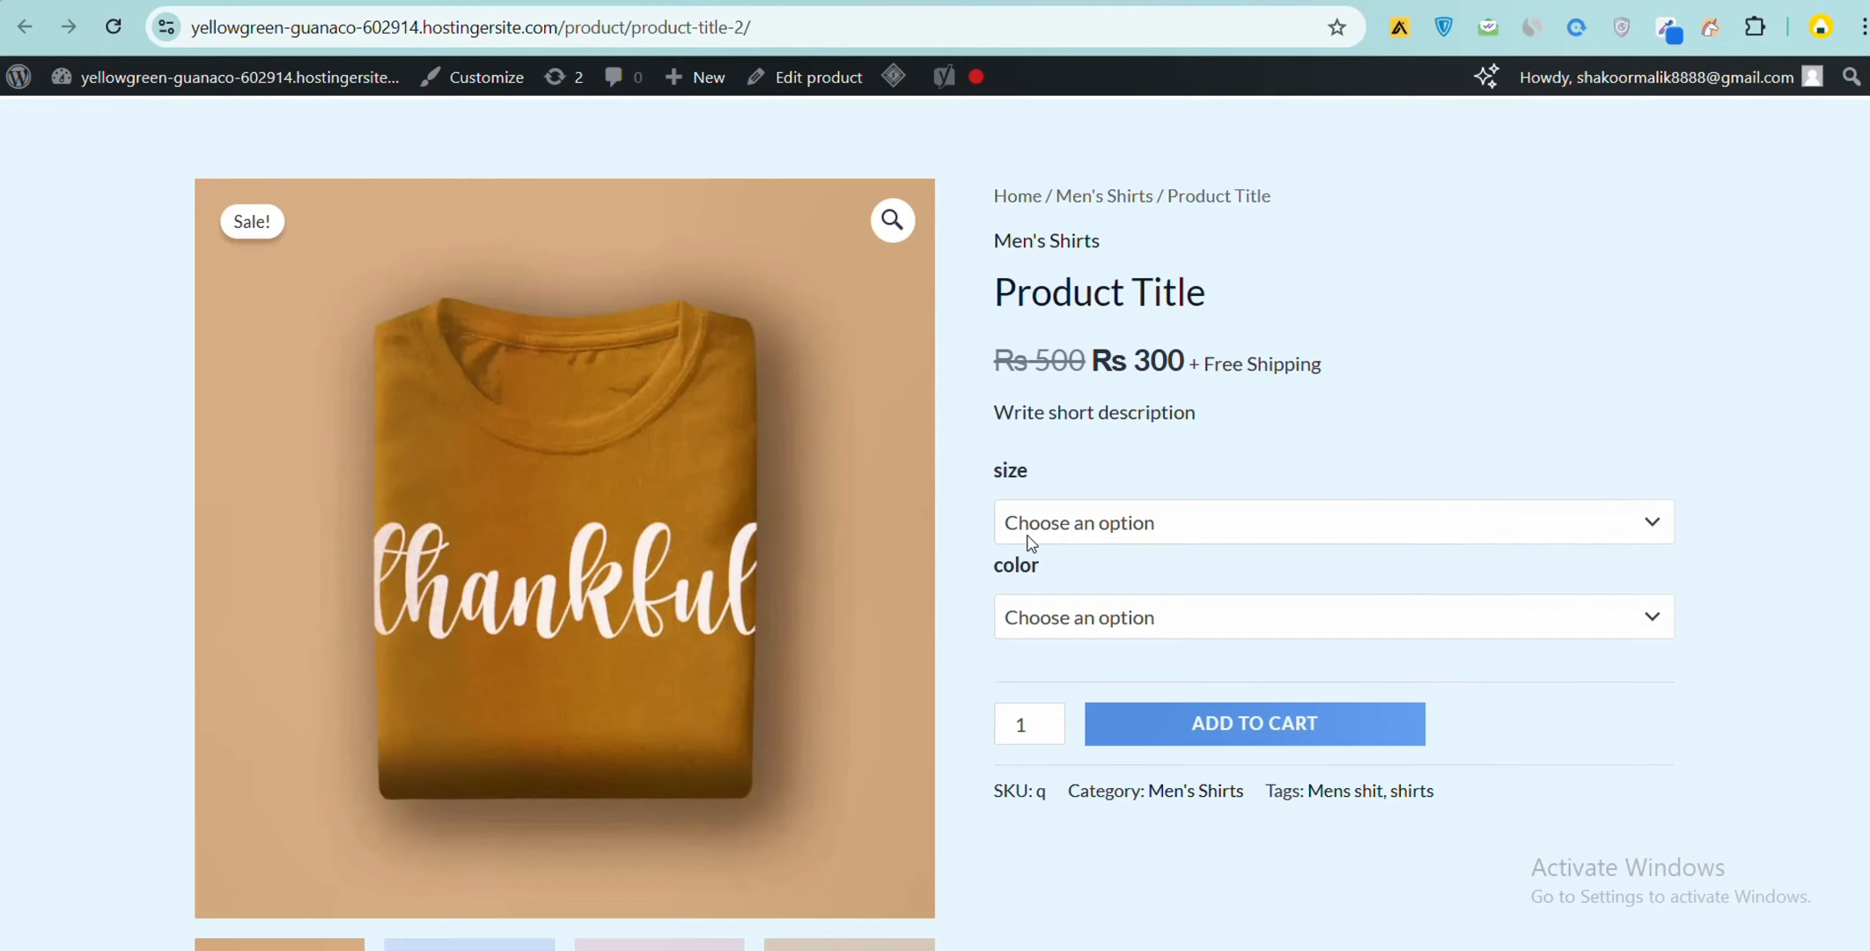
left_click(1031, 539)
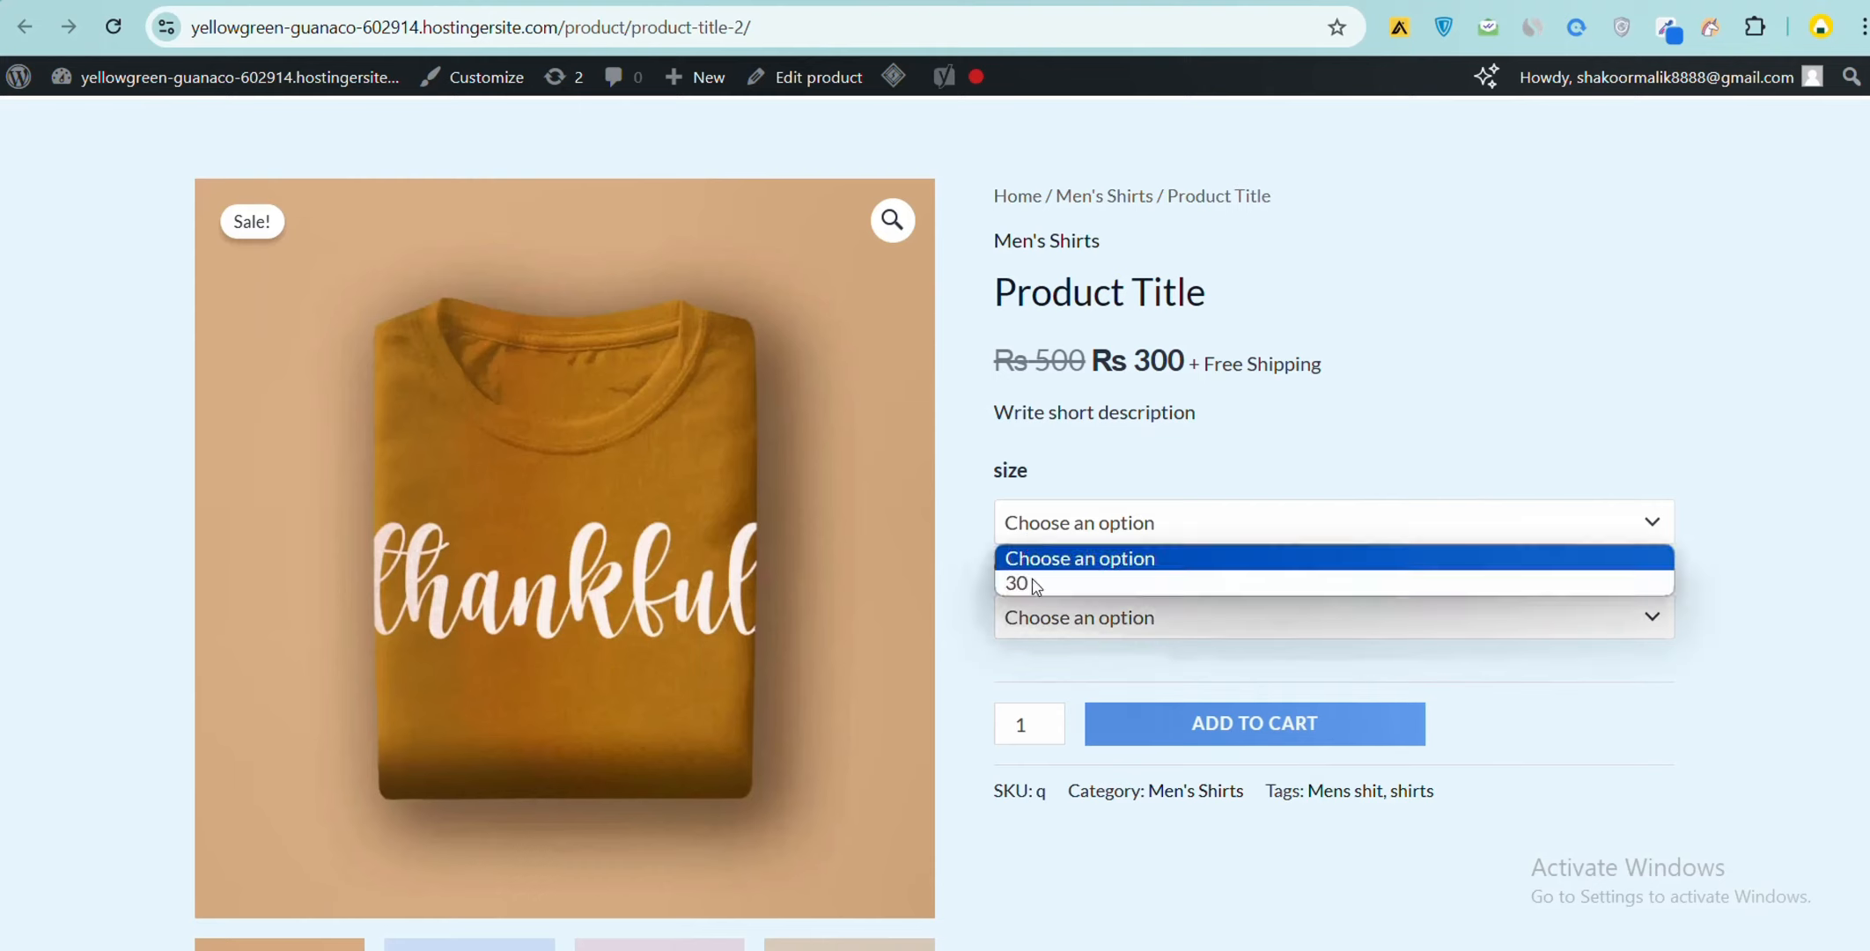
left_click(1026, 582)
left_click(1054, 618)
left_click(1054, 678)
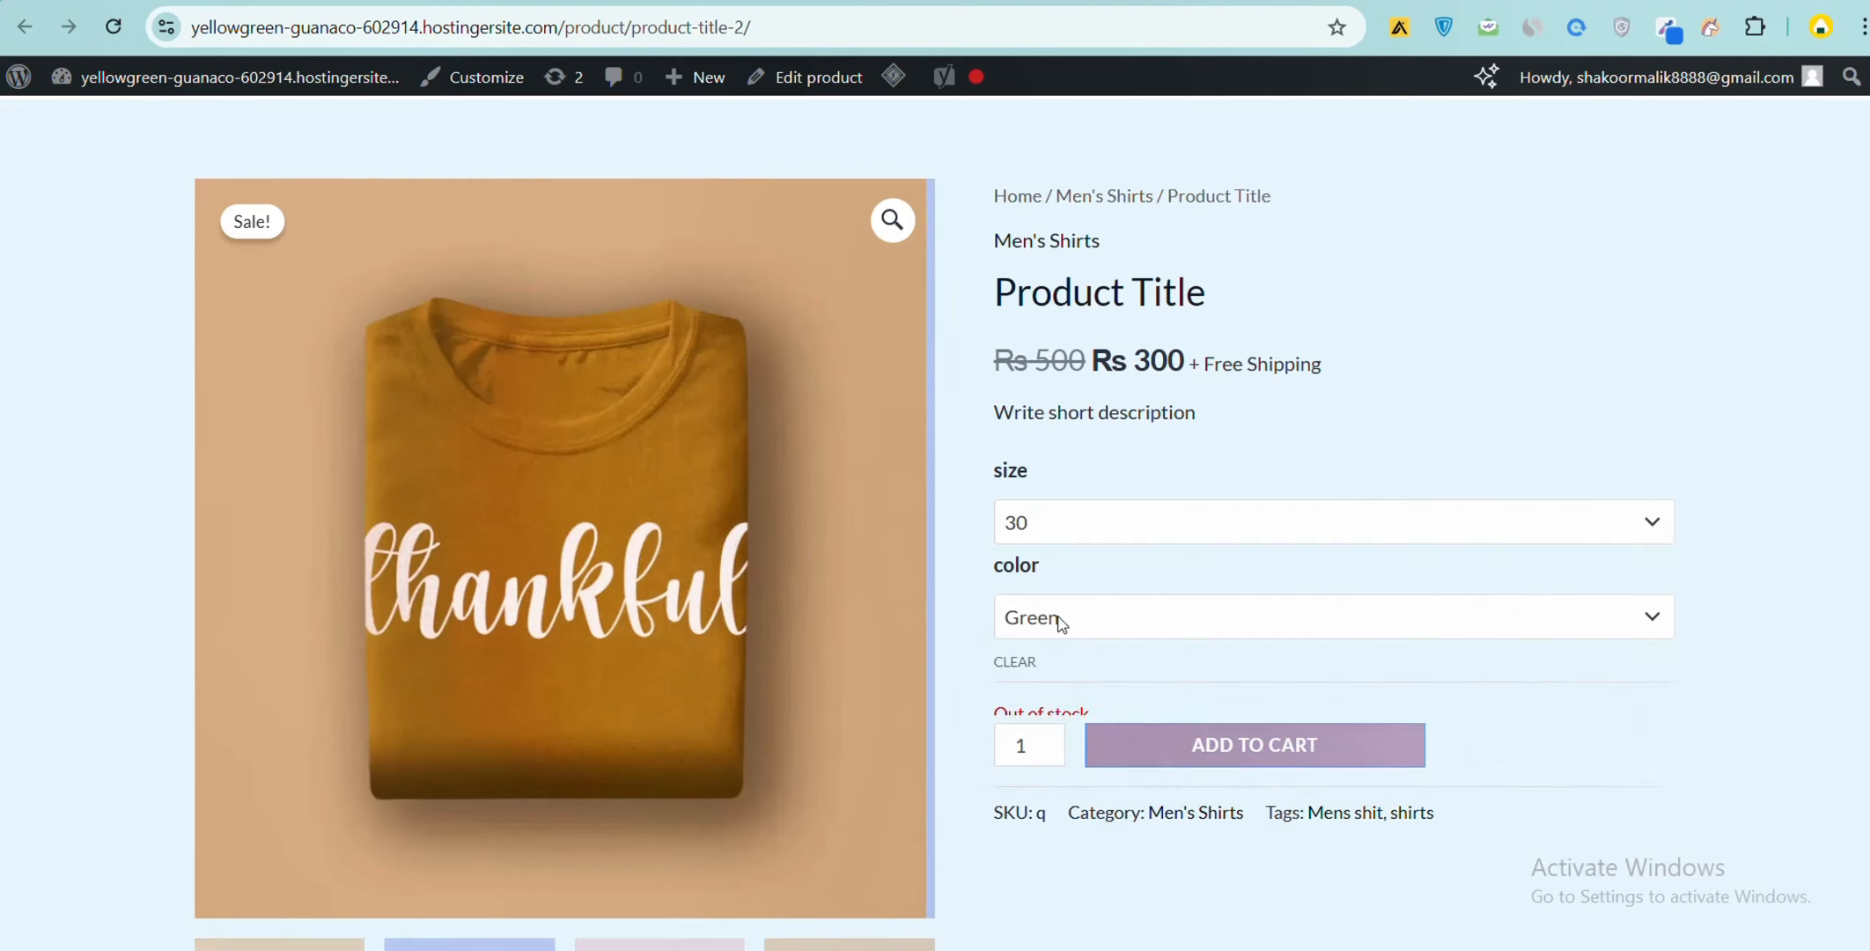
left_click_drag(1072, 713, 1014, 714)
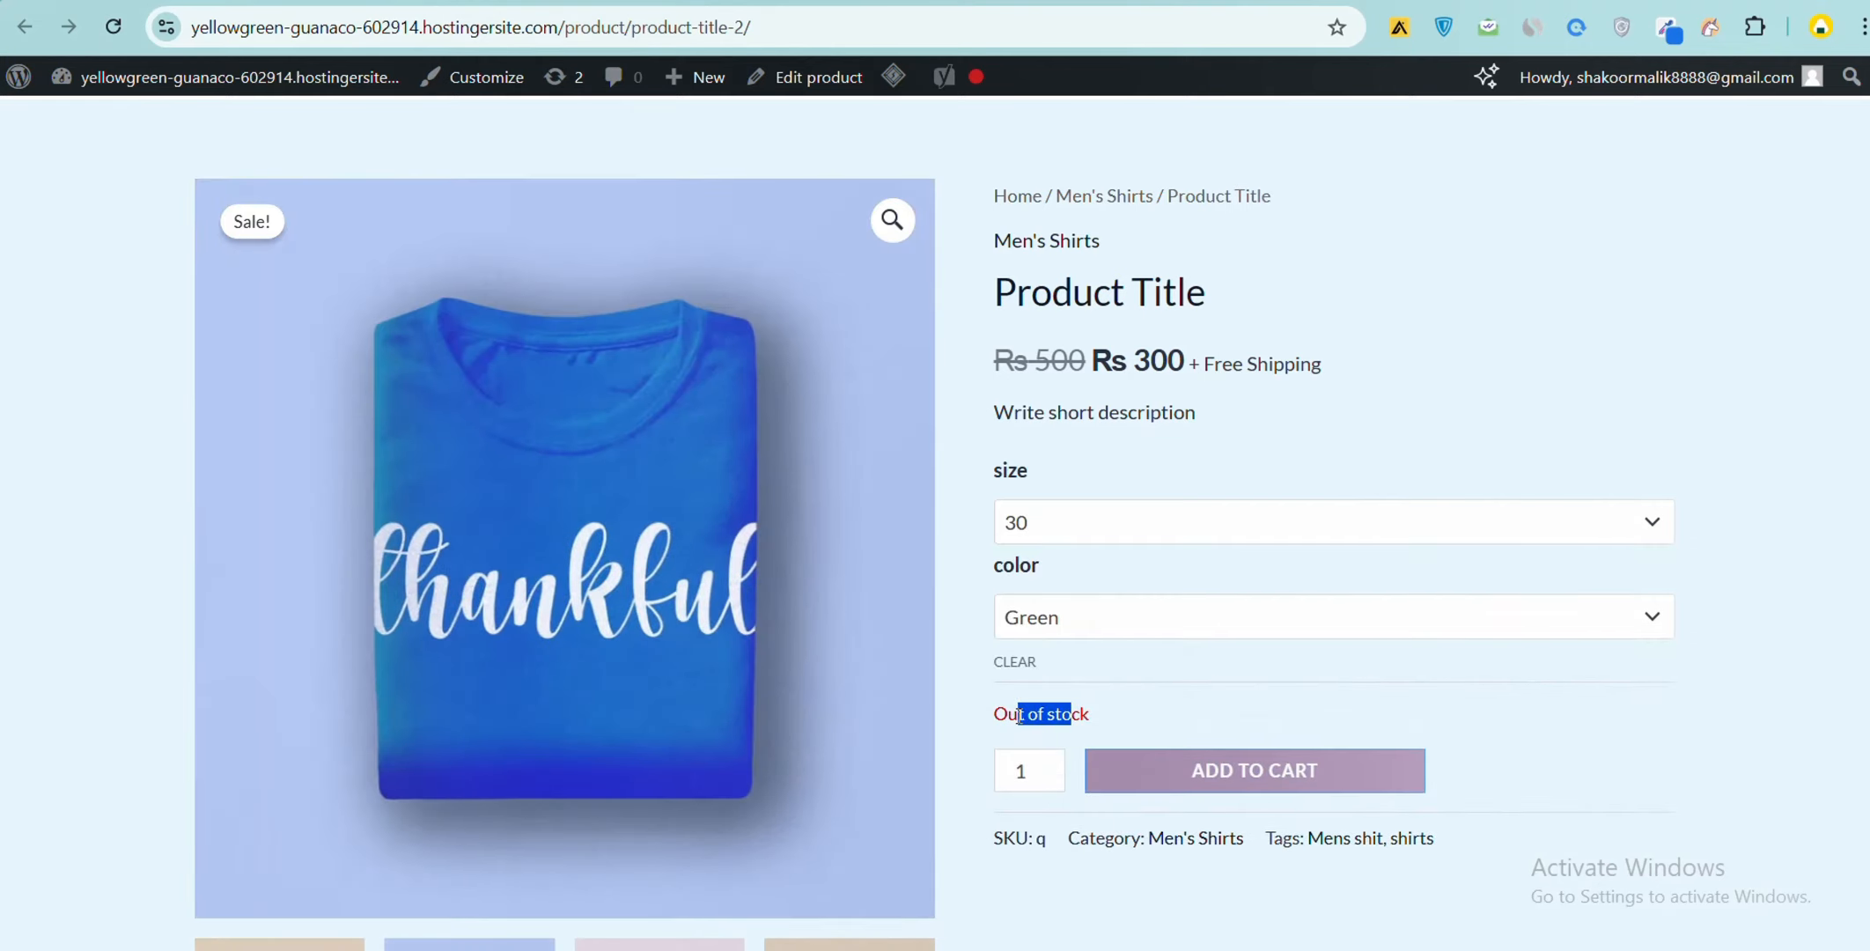
left_click(1021, 682)
left_click(1019, 614)
left_click(1018, 528)
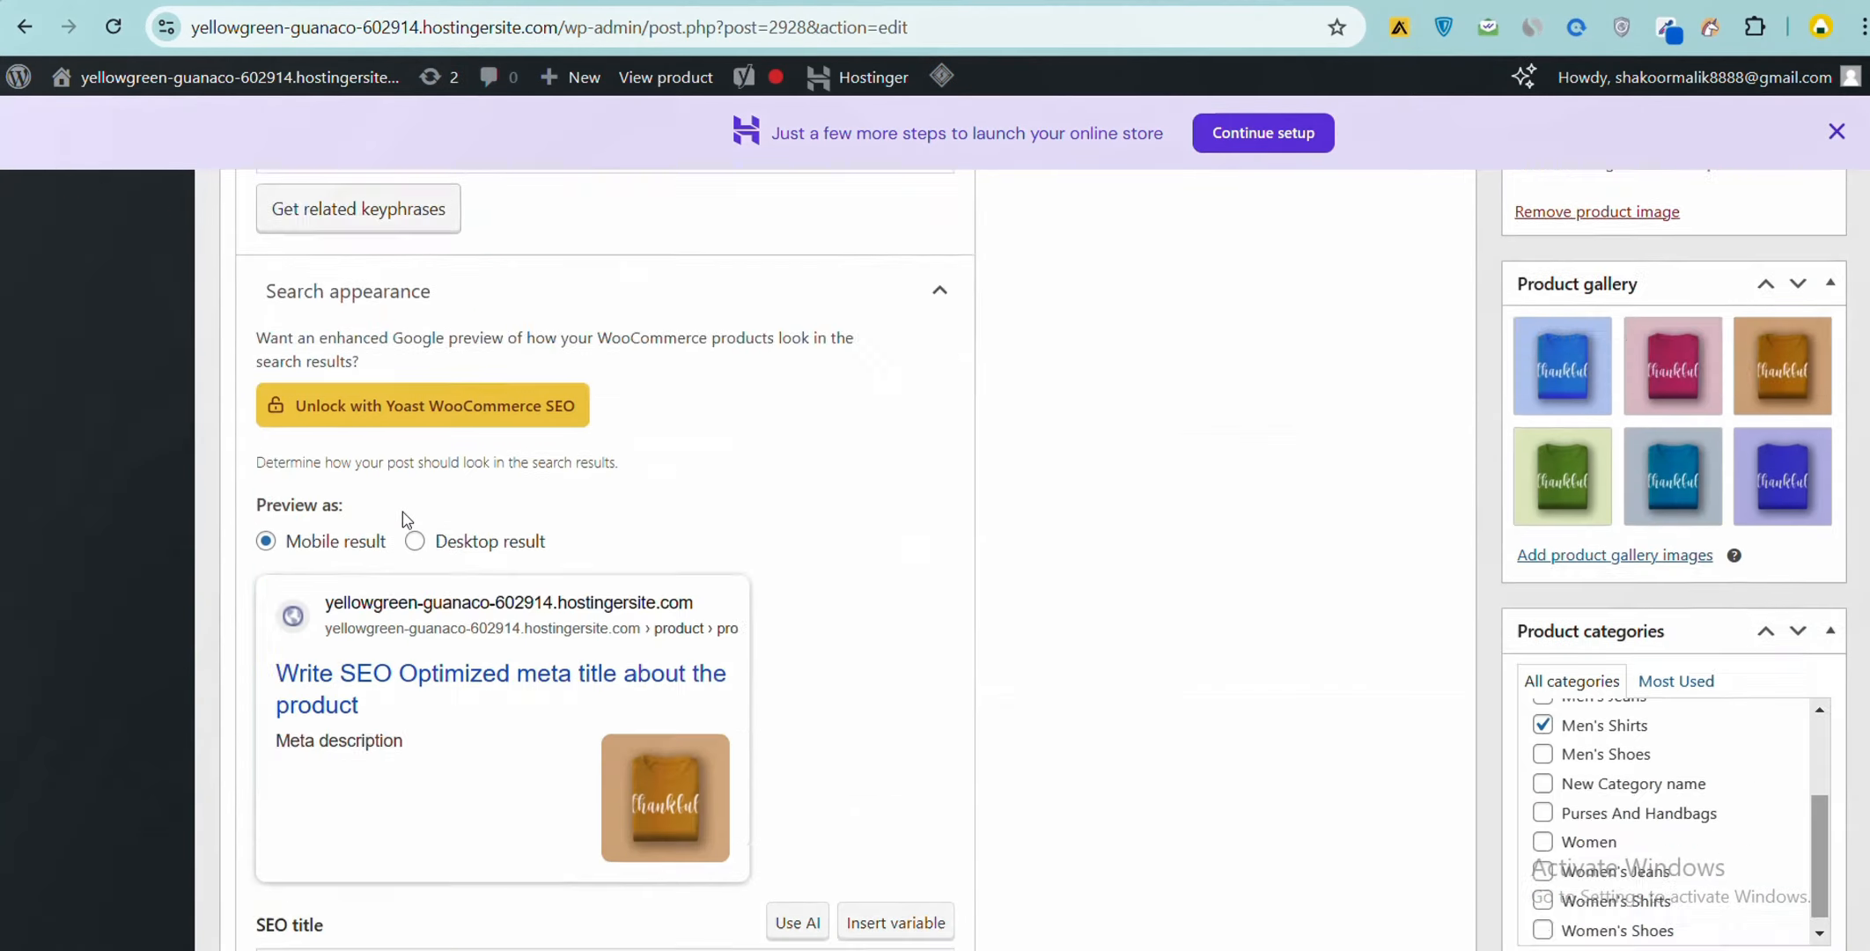
Step: Review the product's inventory settings and its size attribute in the product editor
scroll(403, 519, "down", 20)
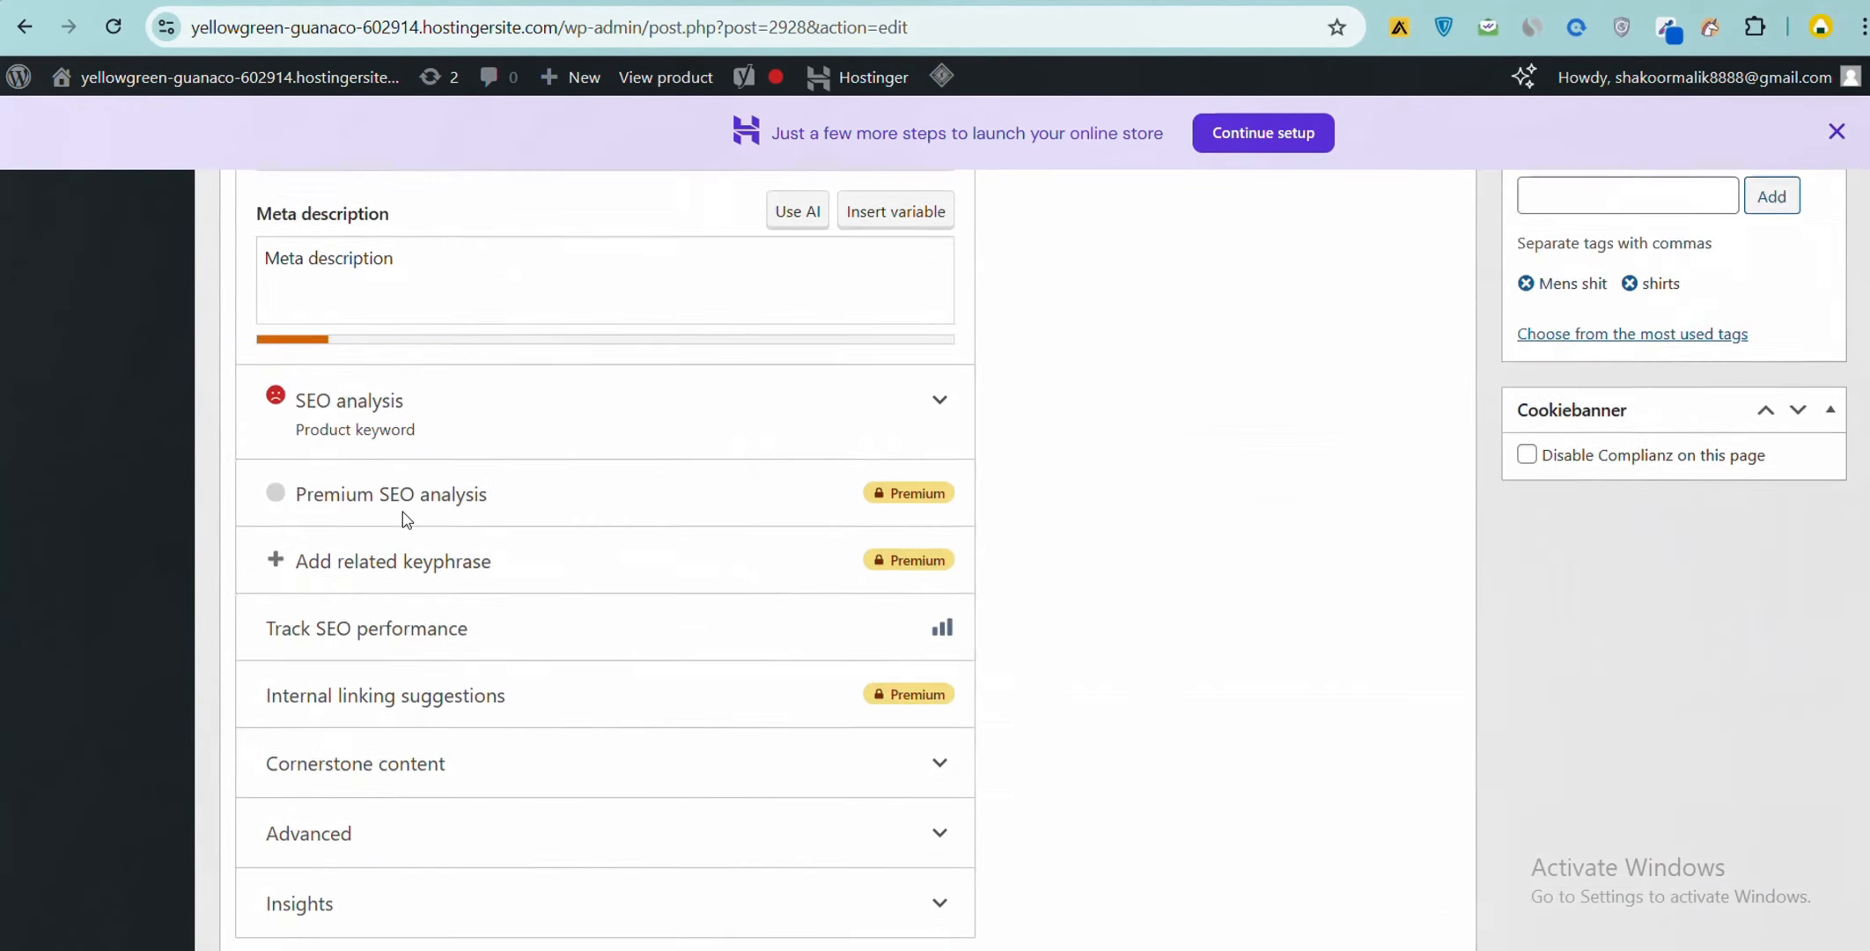
scroll(404, 522, "up", 8)
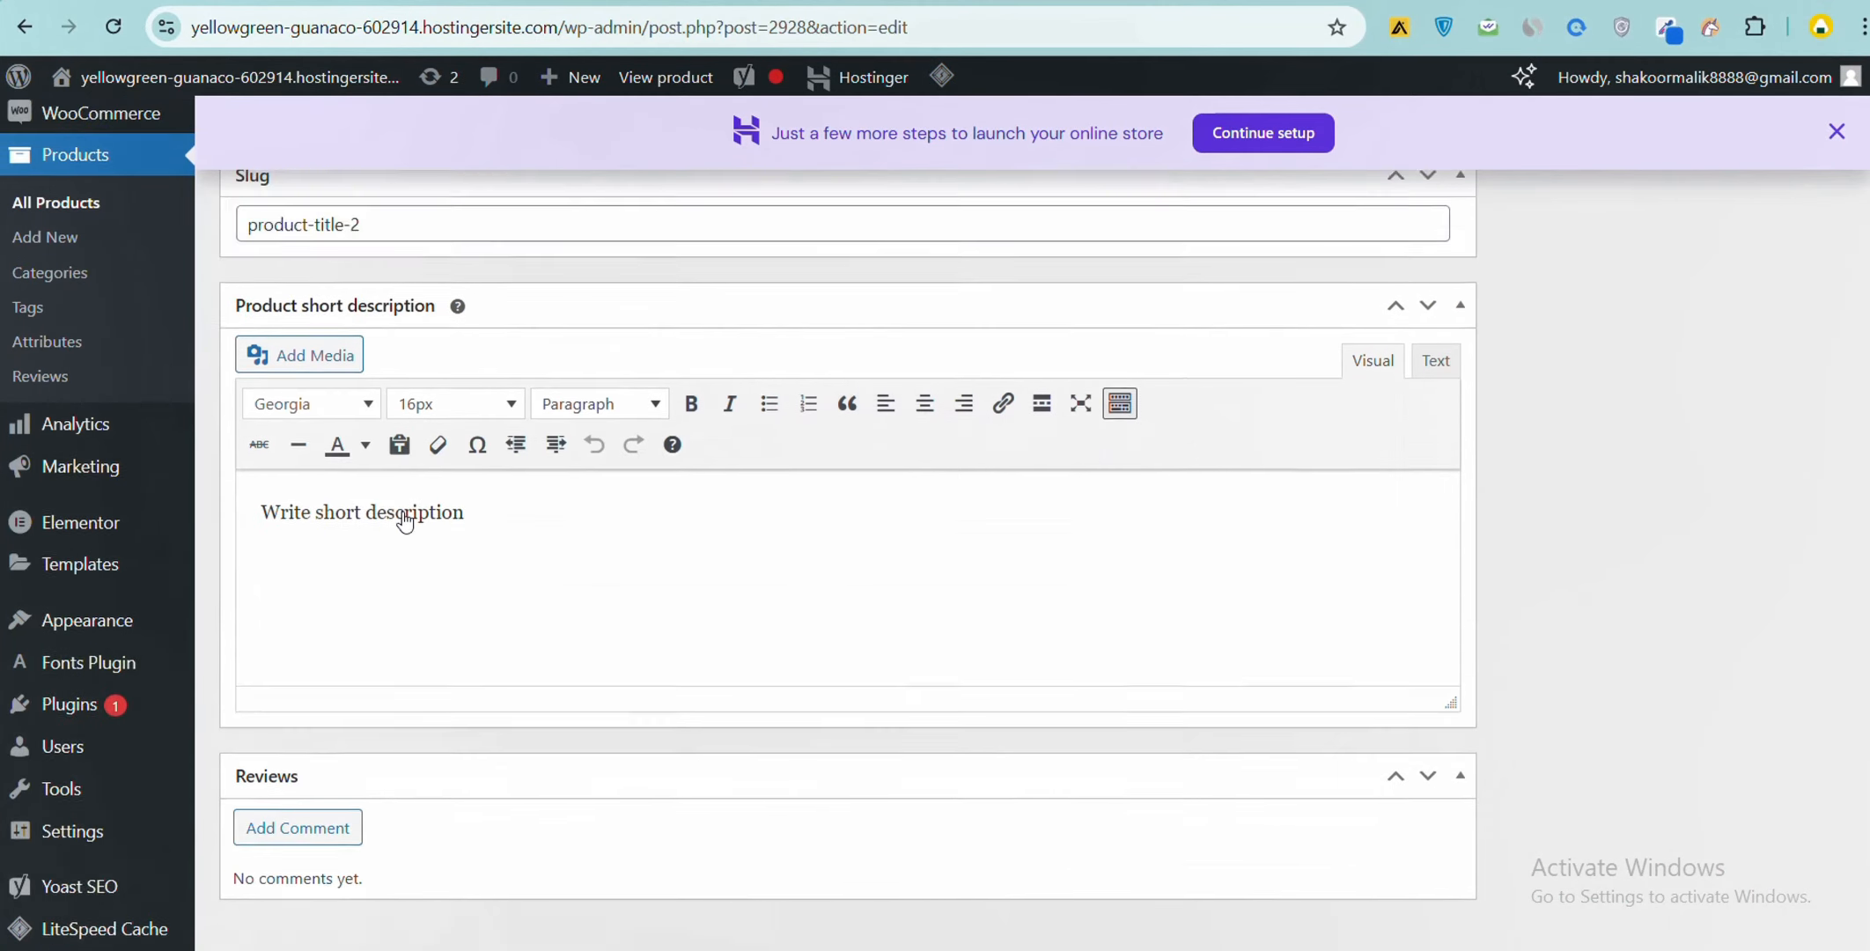
left_click(305, 476)
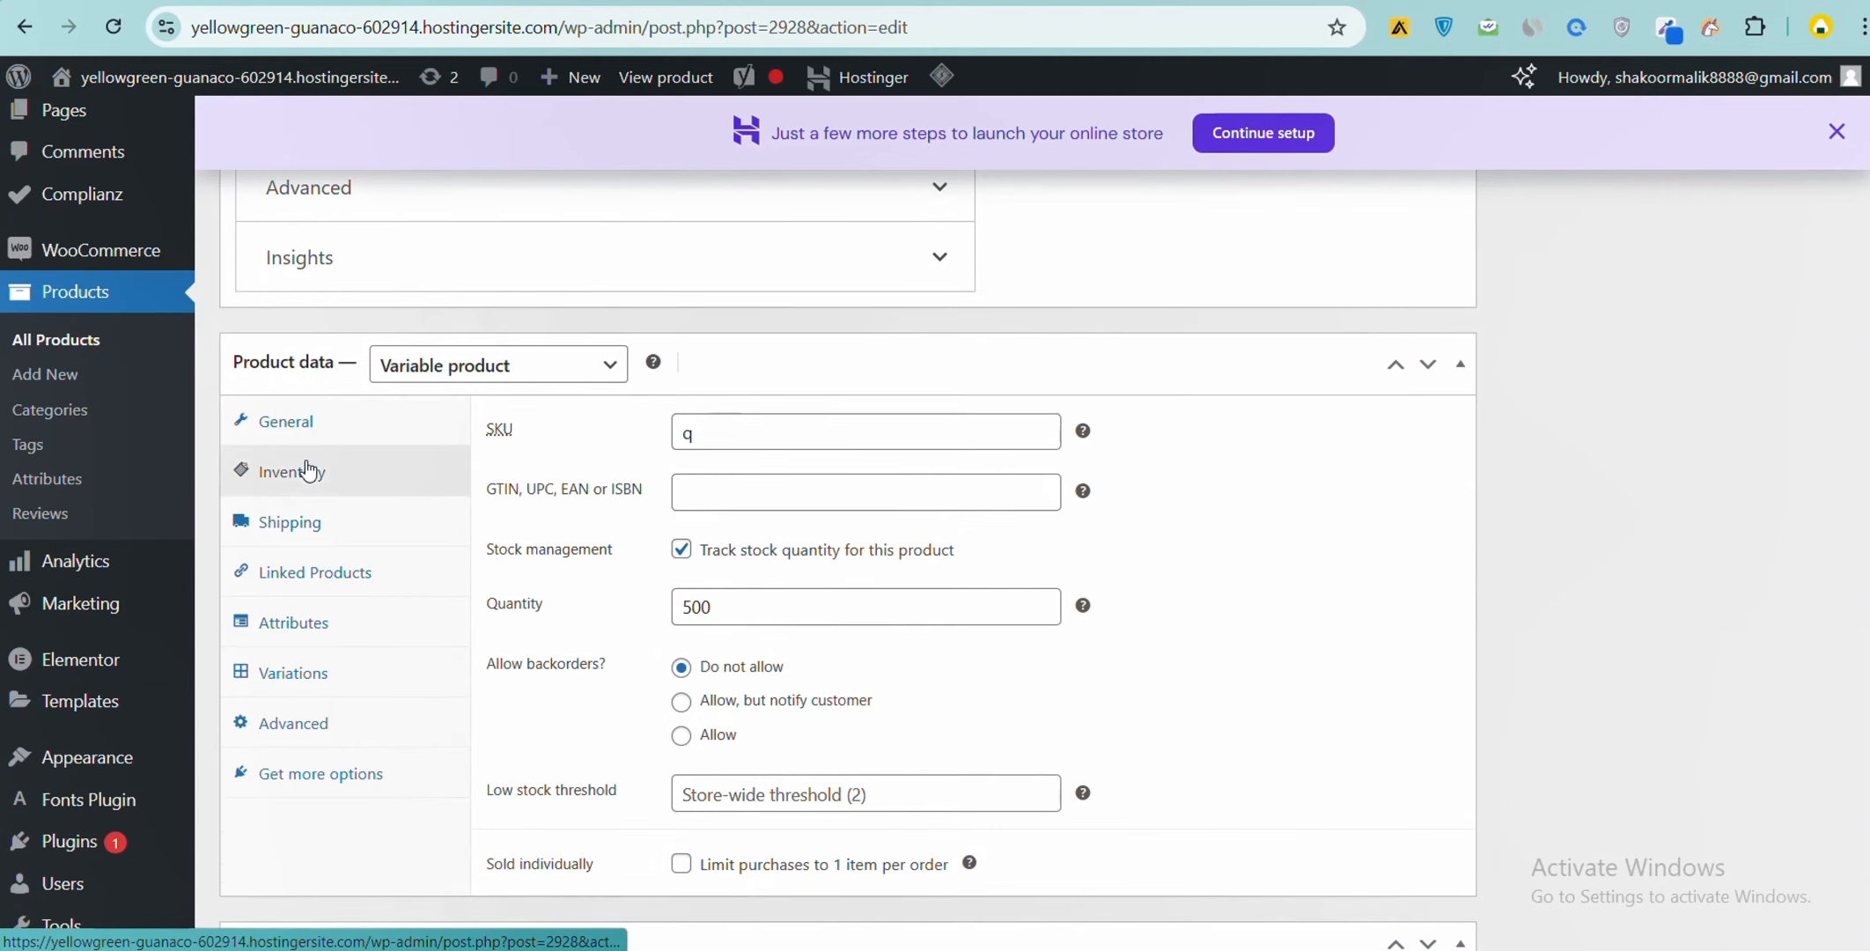
scroll(236, 410, "down", 3)
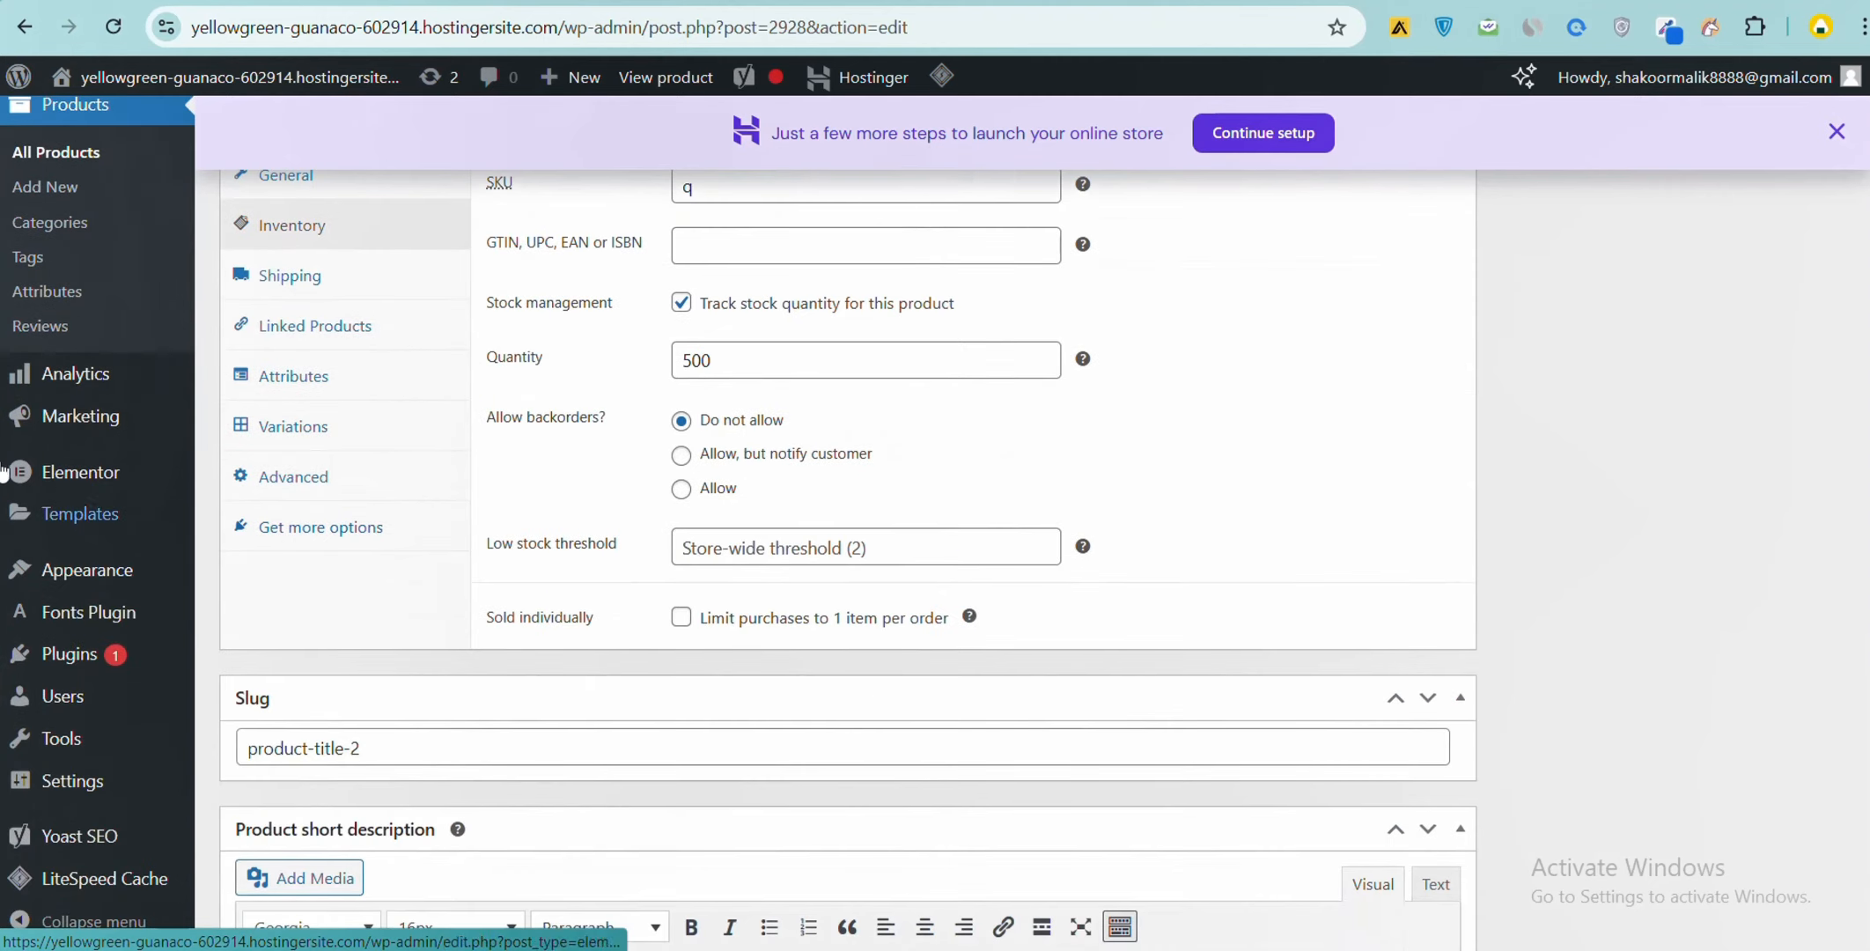
left_click(293, 385)
scroll(295, 387, "up", 2)
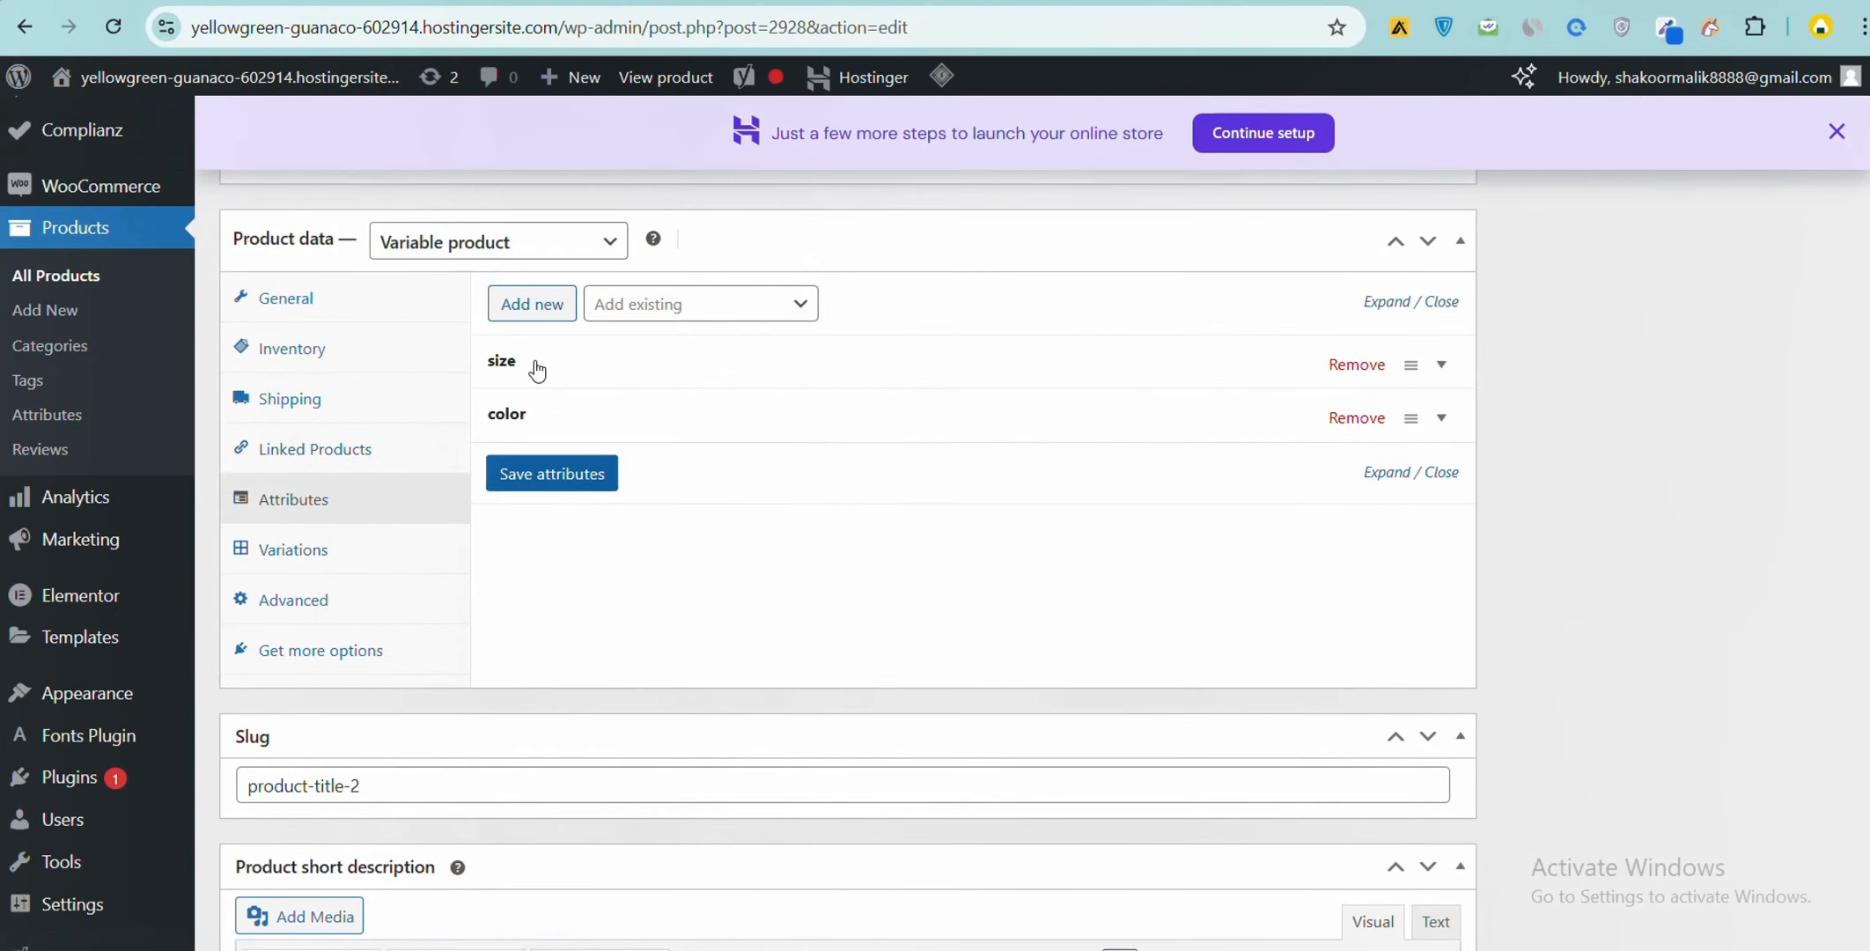
left_click(536, 368)
left_click(538, 368)
Step: For the size 30 Green variation, allow backorders with customer notification and set the stock quantity to 500
left_click(293, 550)
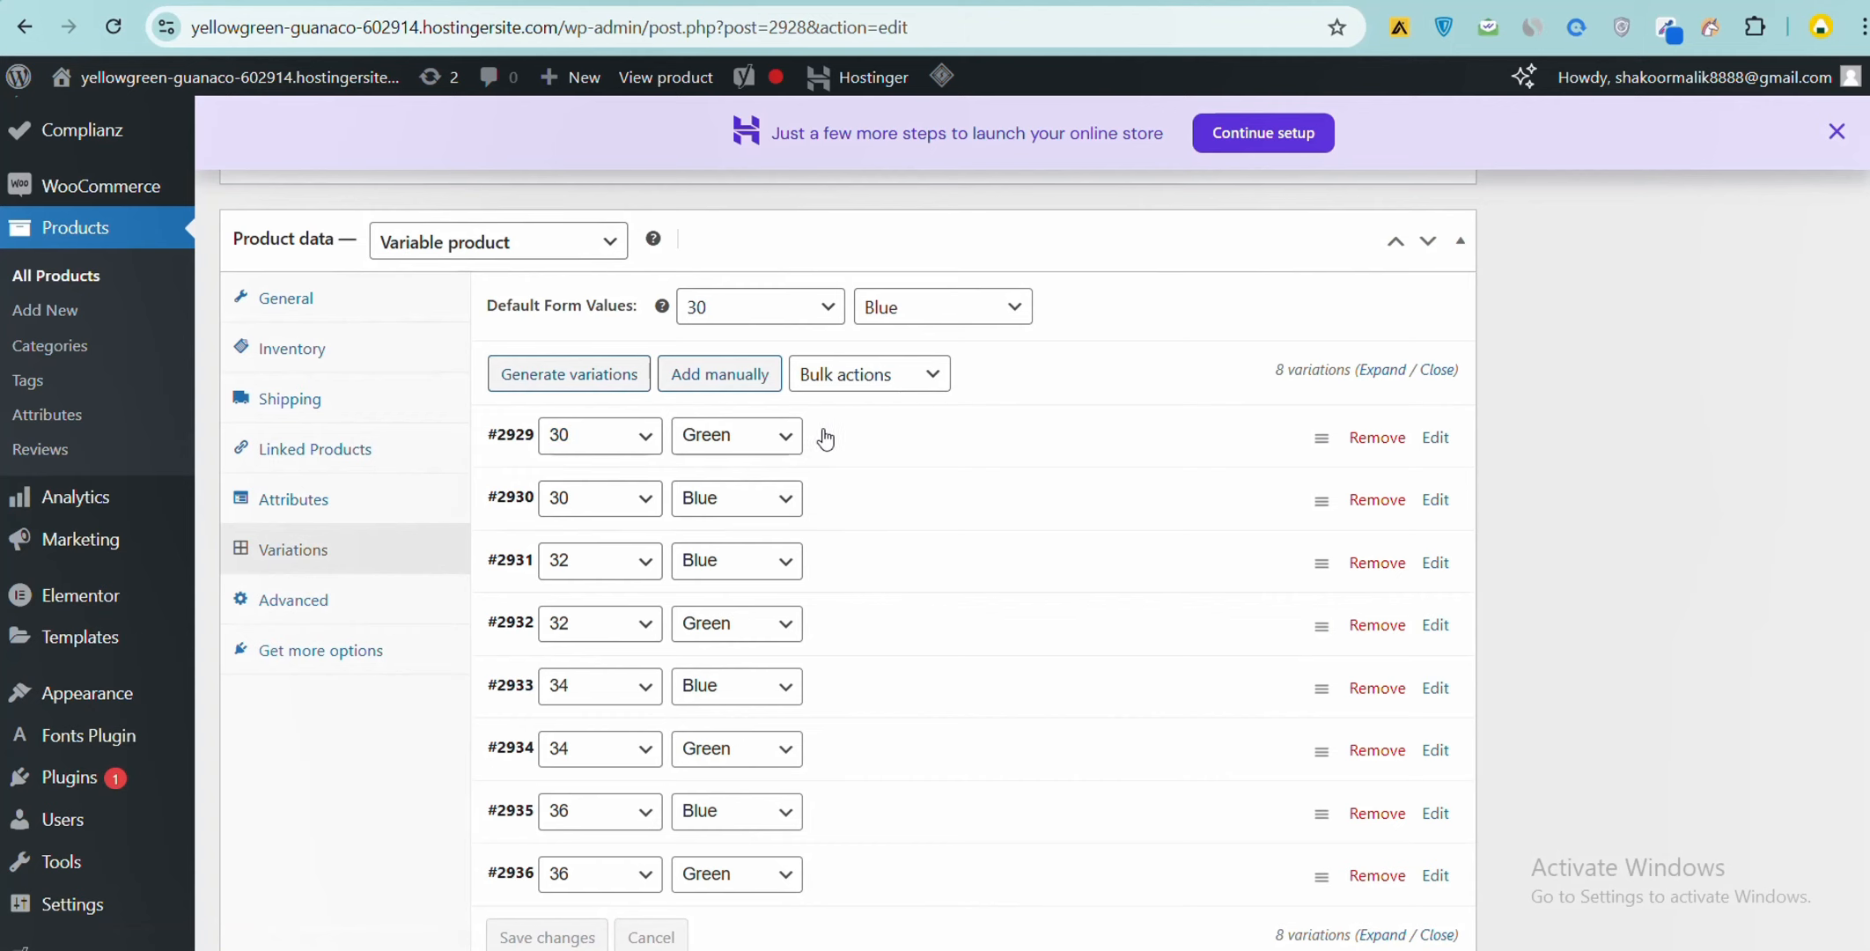
left_click(836, 439)
scroll(818, 476, "down", 5)
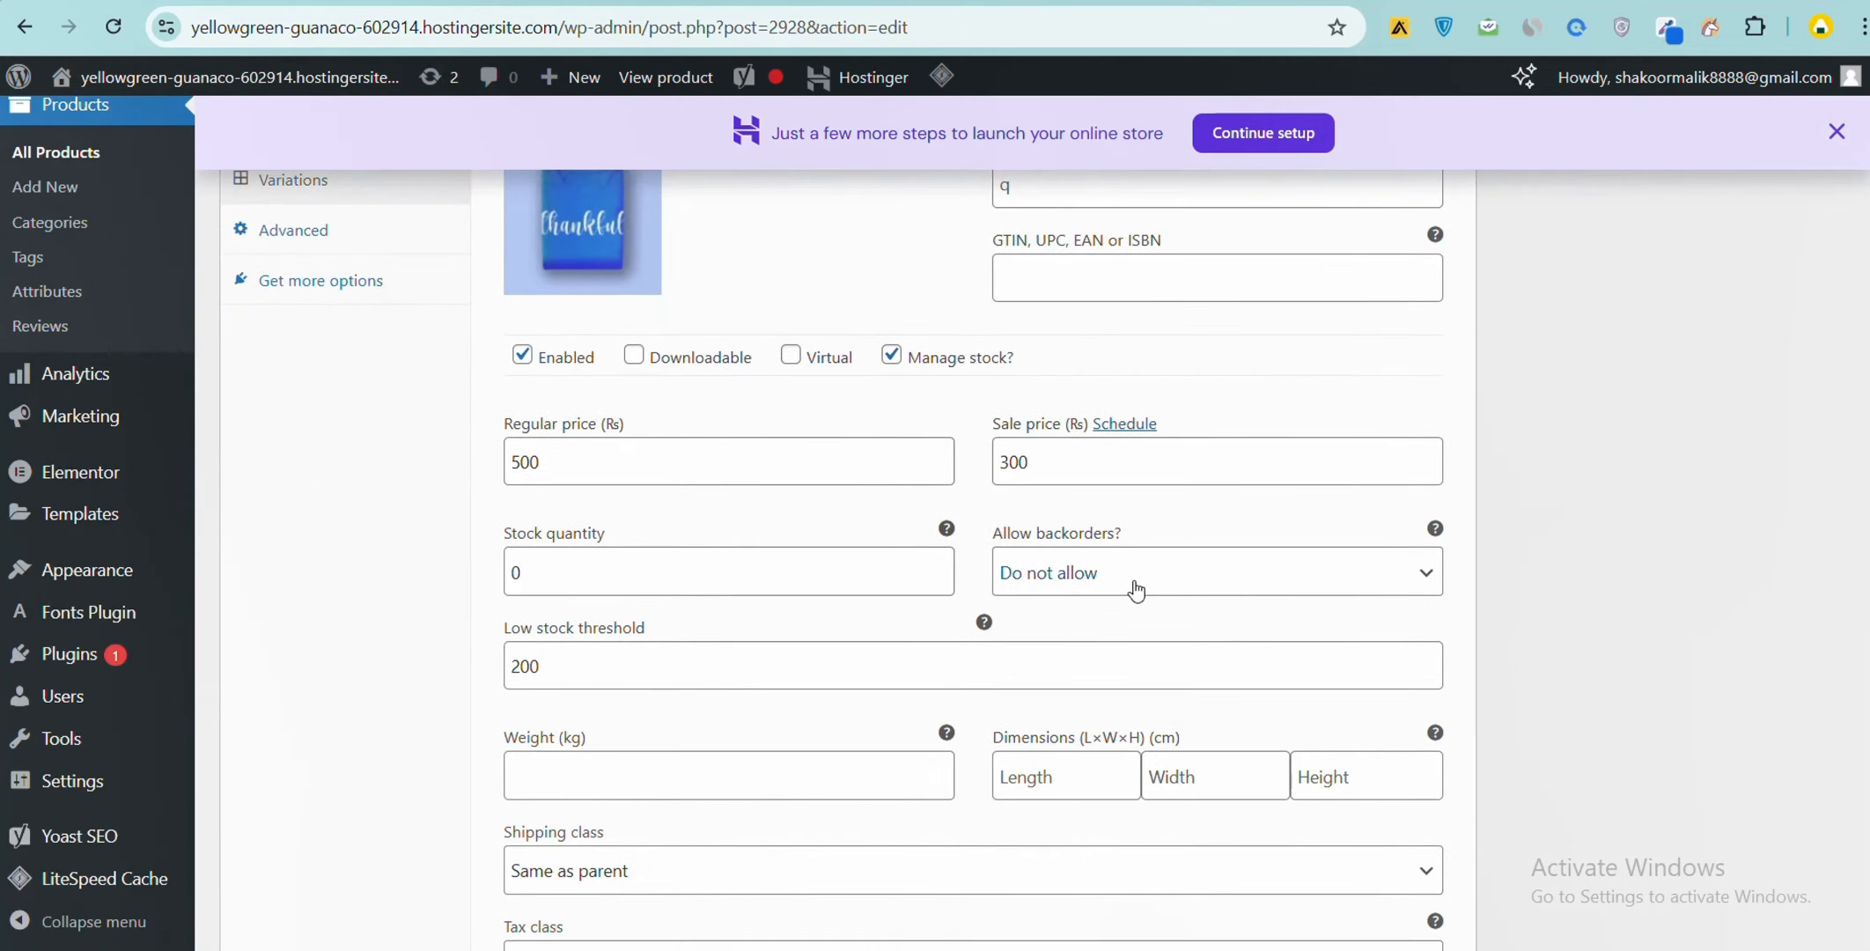
left_click(1136, 590)
left_click(1127, 626)
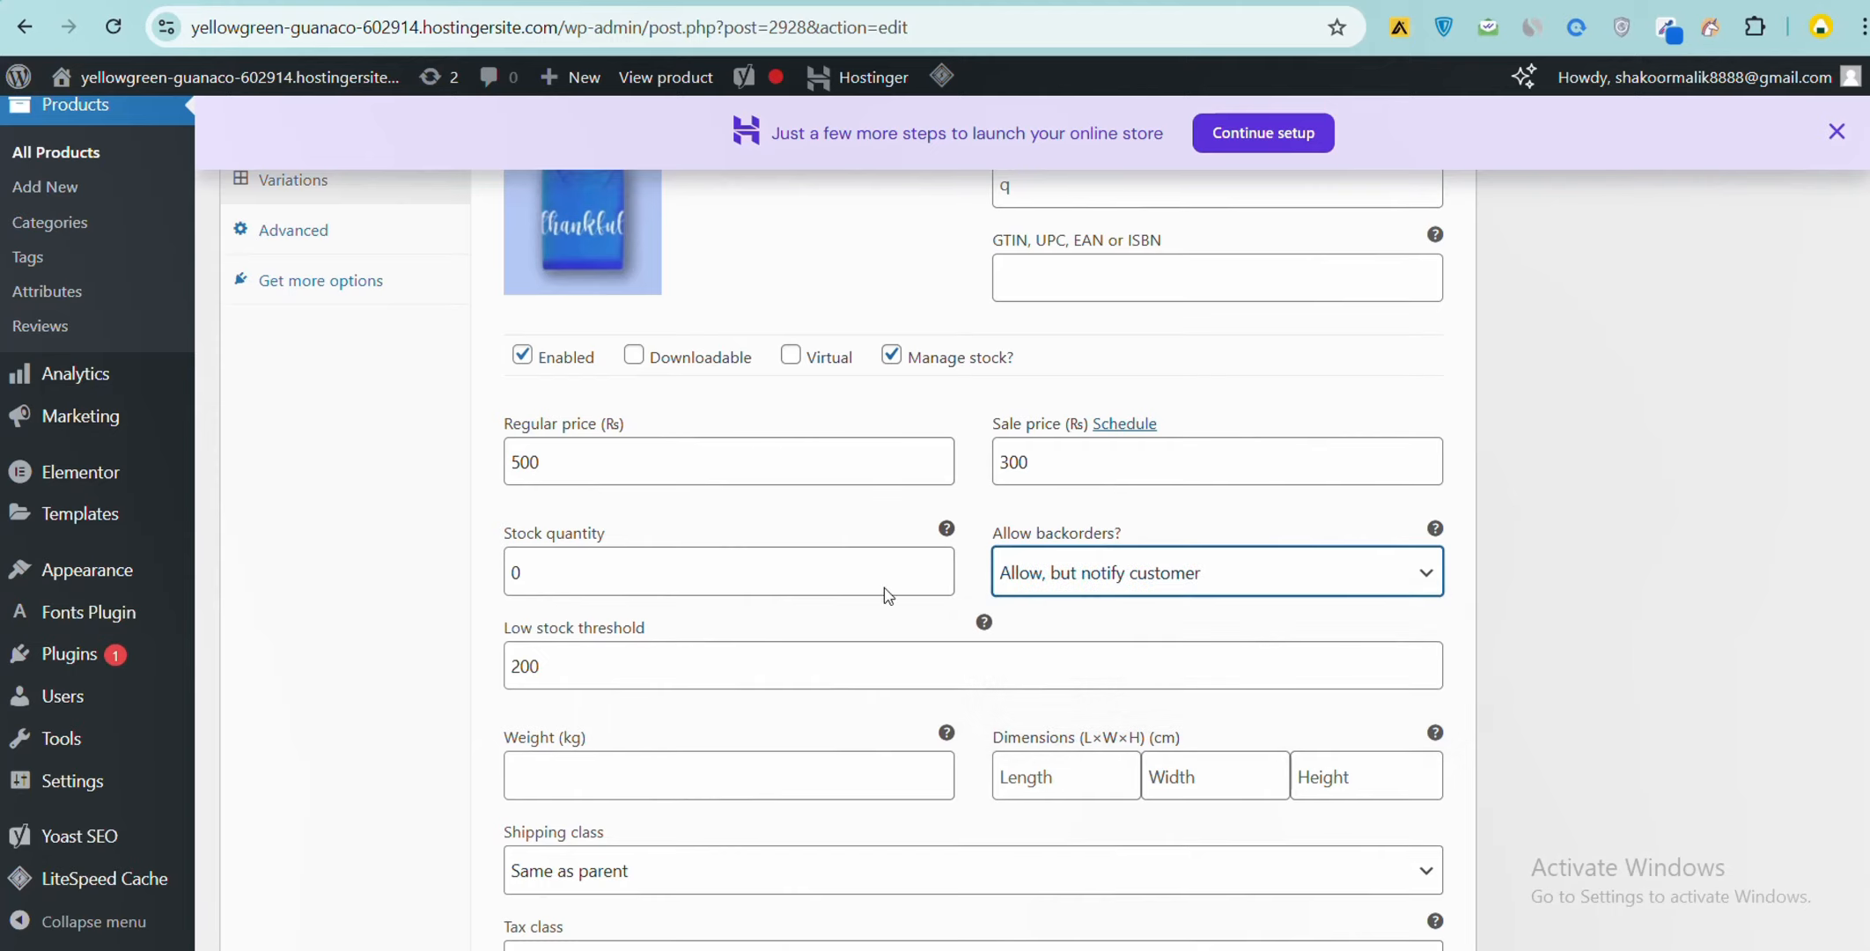
double_click(594, 586)
type("5")
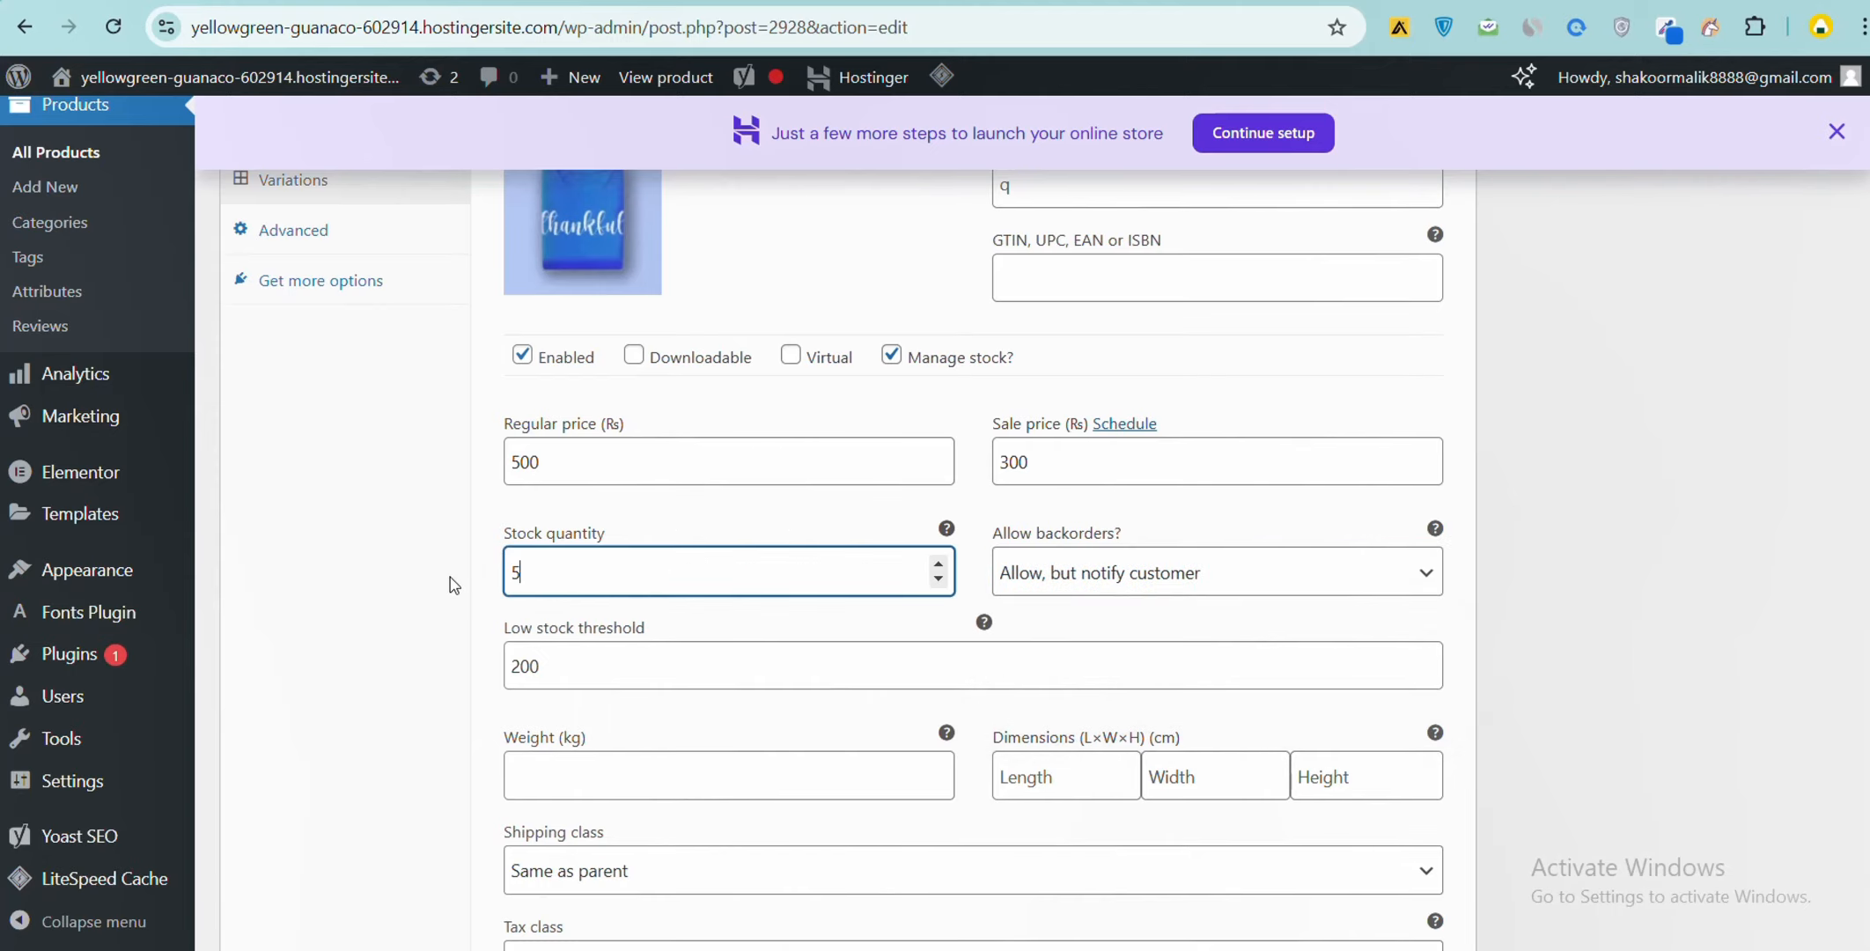
type("00")
left_click(433, 453)
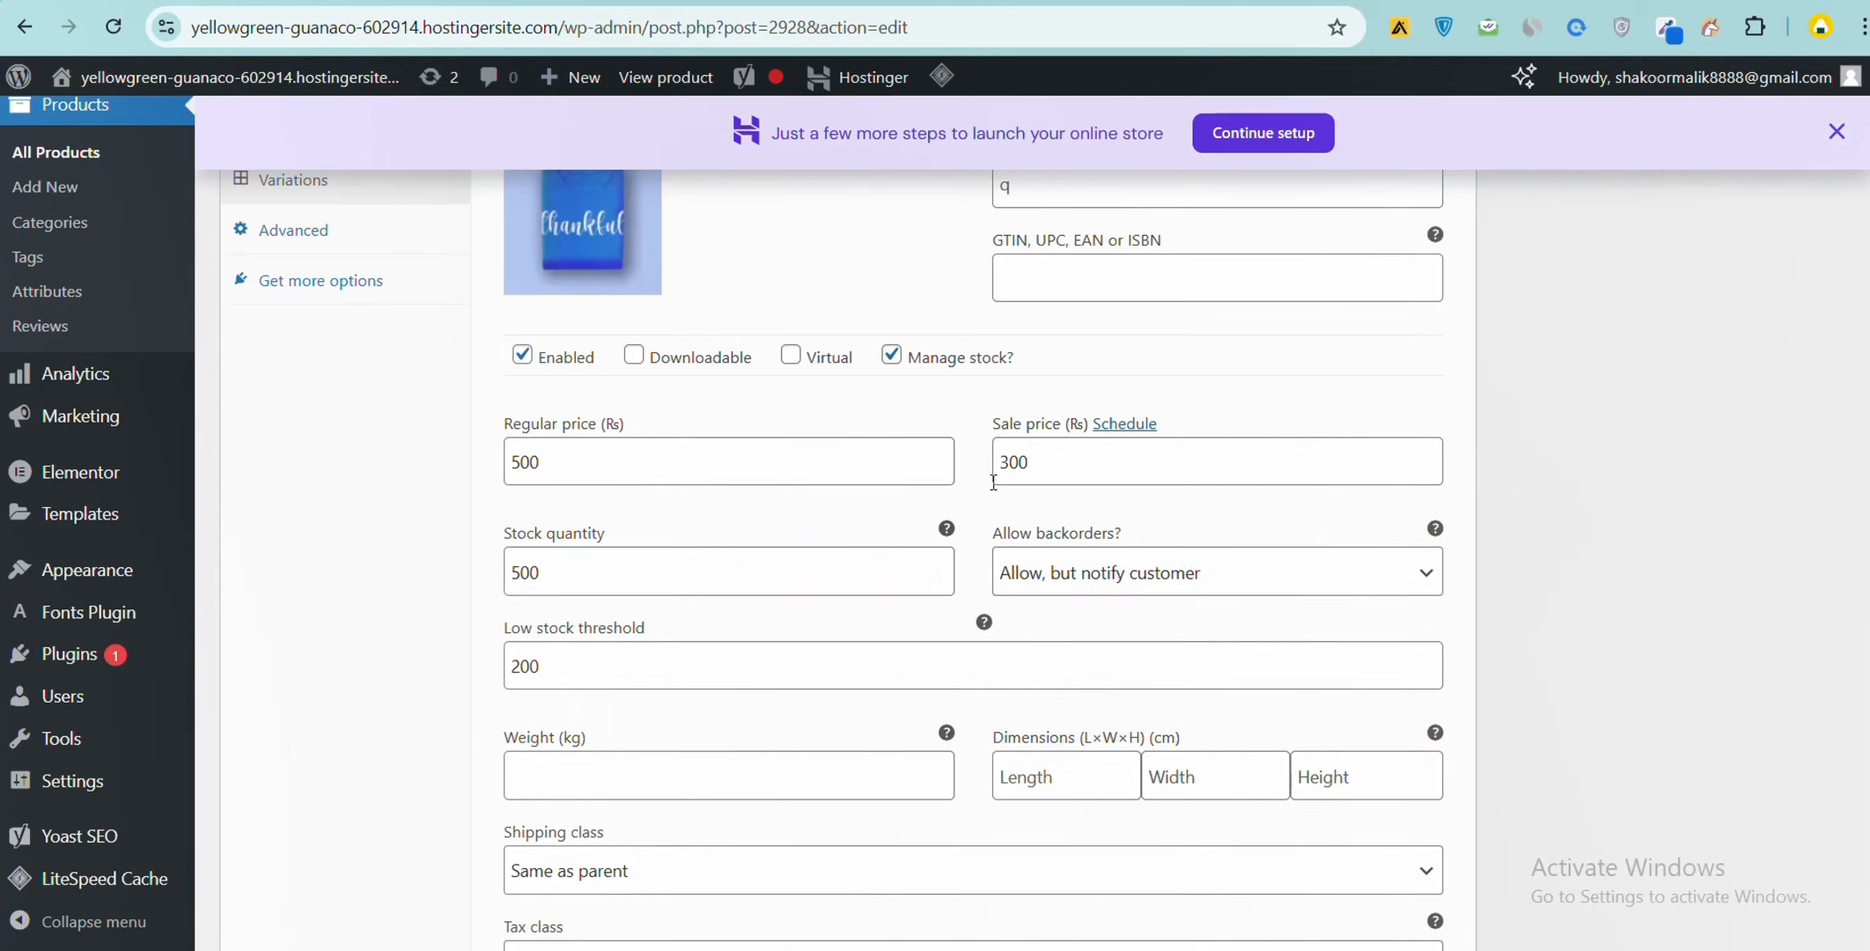
Step: Update the product to save the variation's new stock quantity and backorder setting
scroll(989, 489, "up", 15)
scroll(1825, 538, "up", 1)
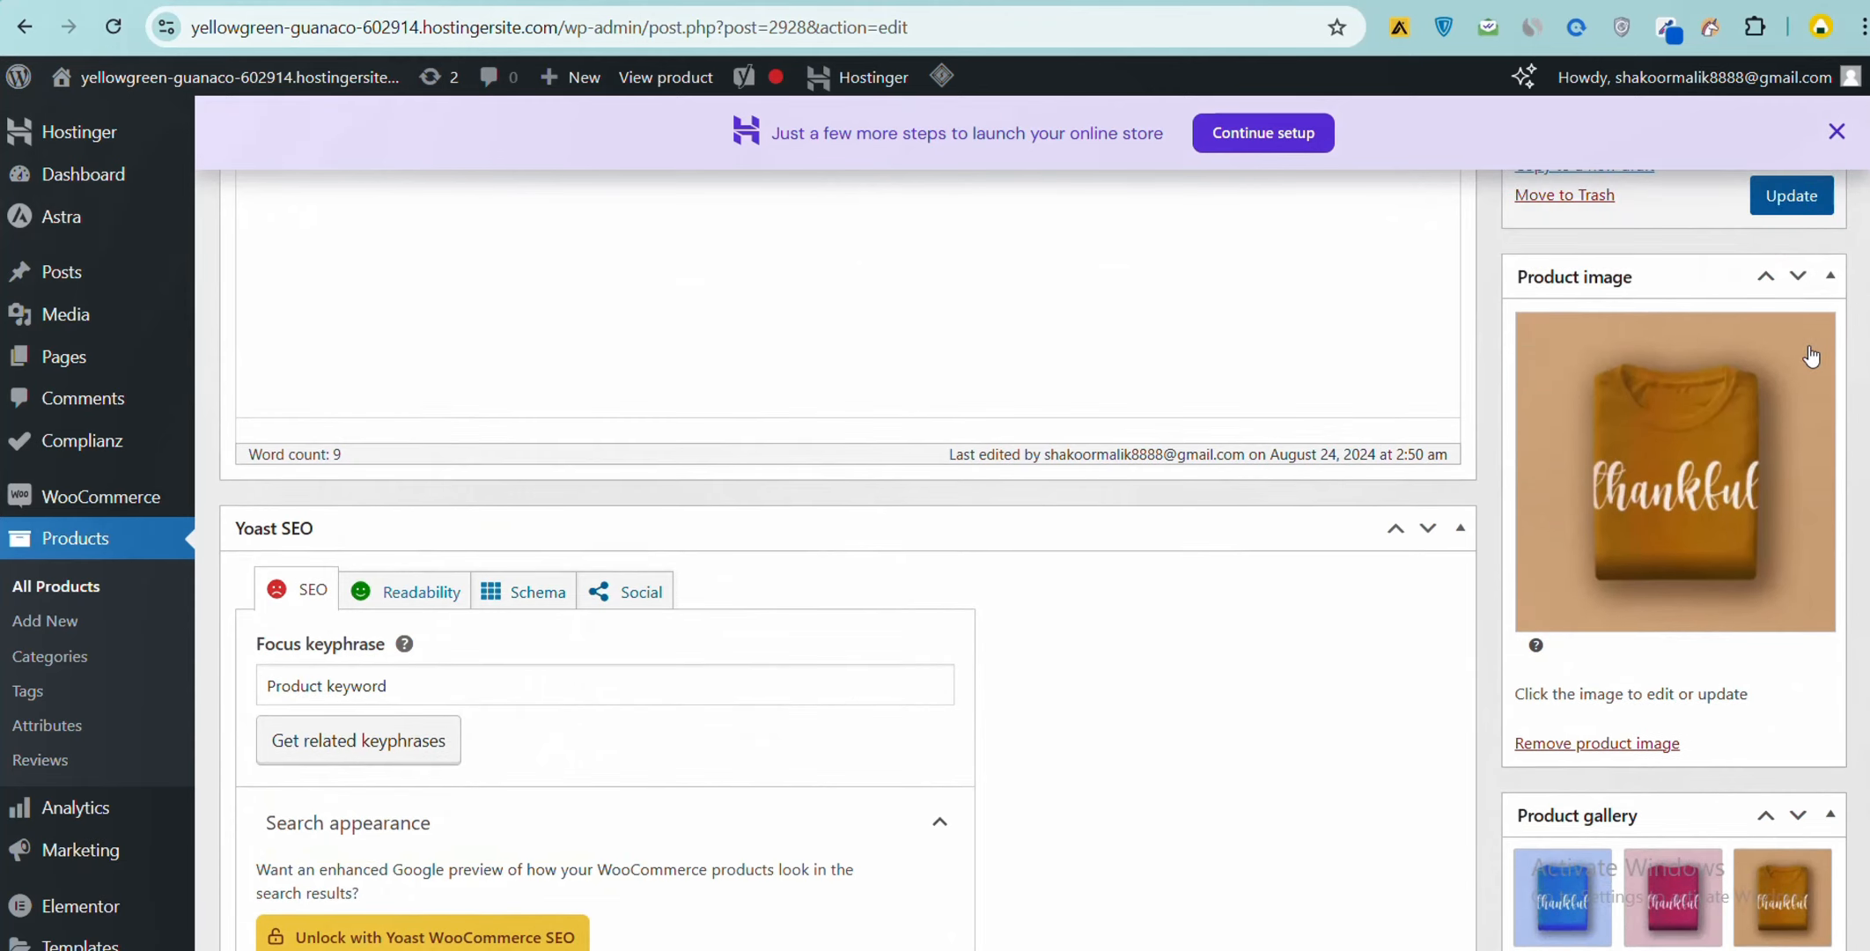
left_click(1792, 194)
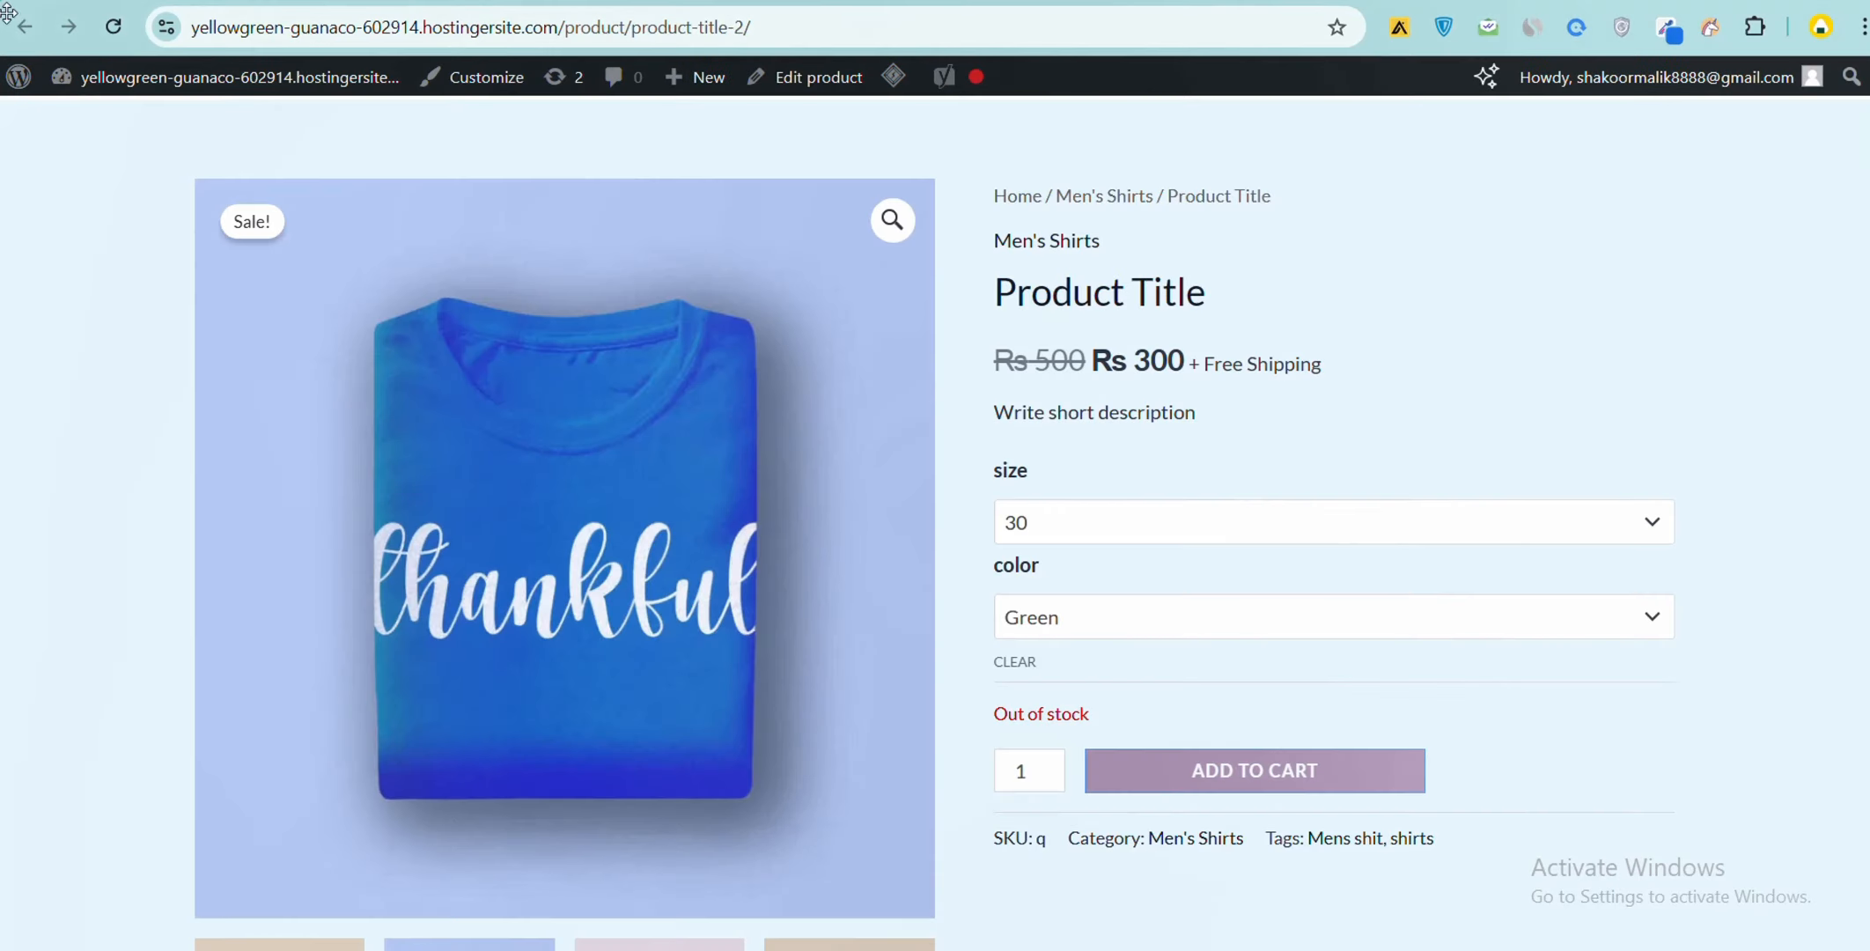
Step: Refresh the live product page and select size 30 in Green to check its availability and whether it can be added to the cart
left_click(117, 25)
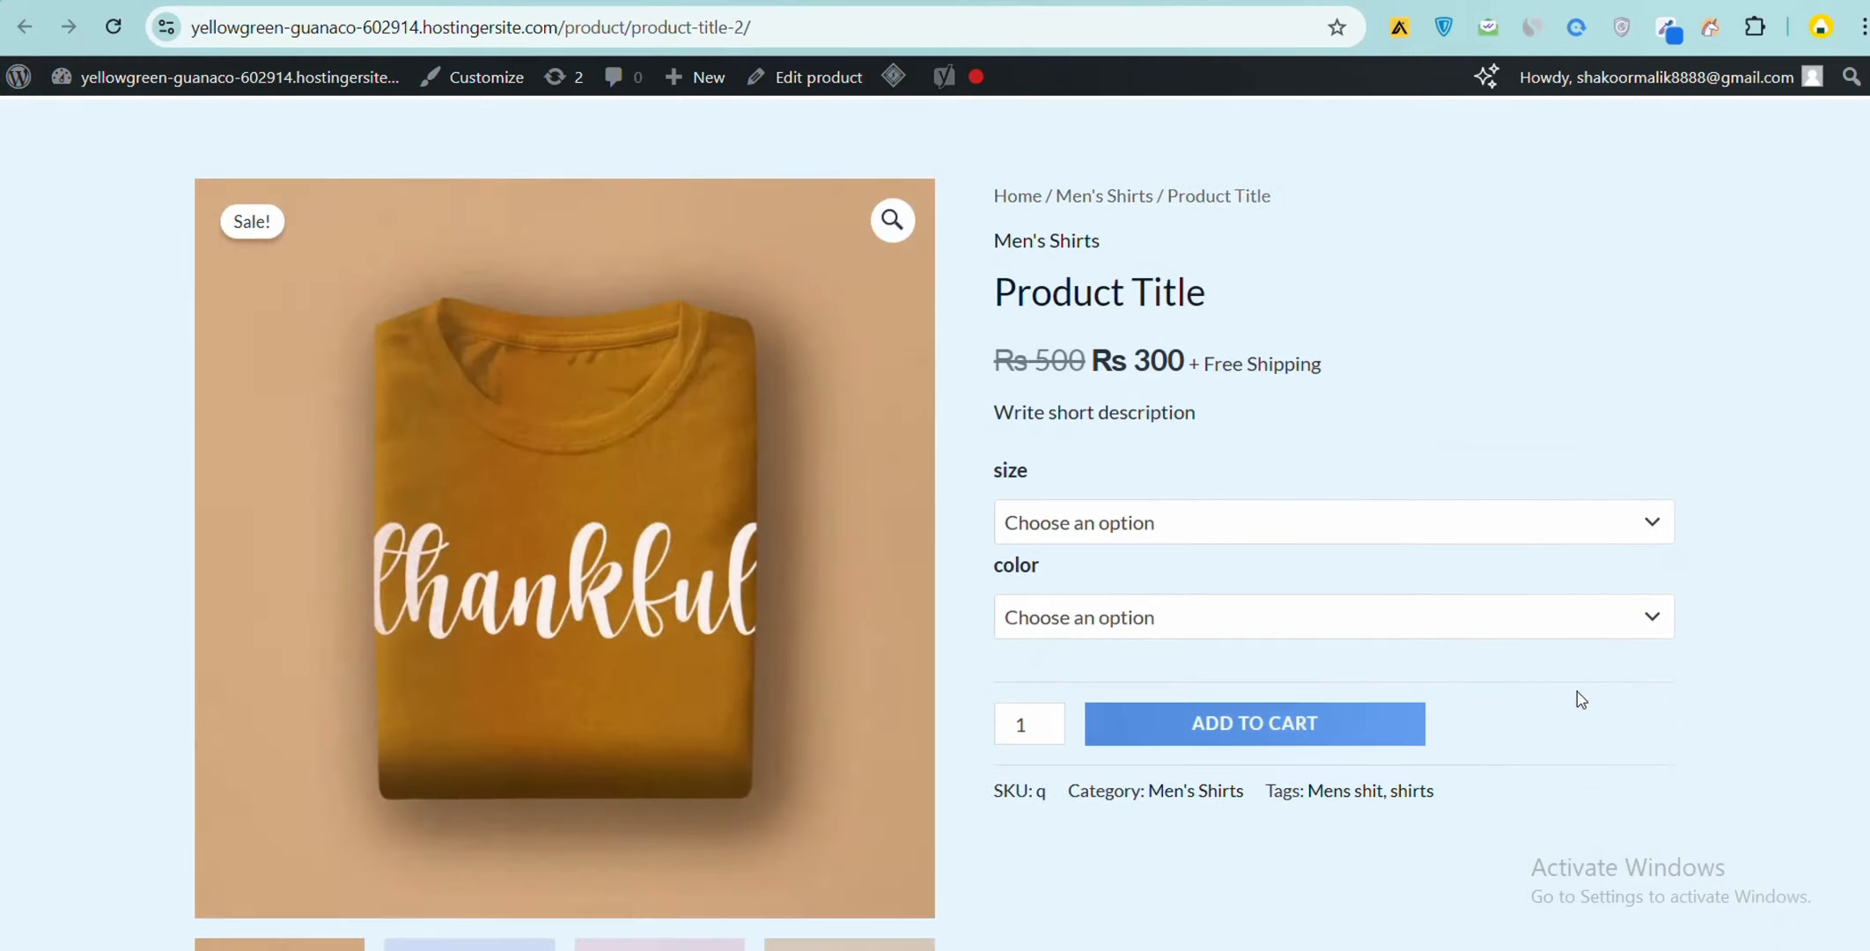
left_click(1493, 519)
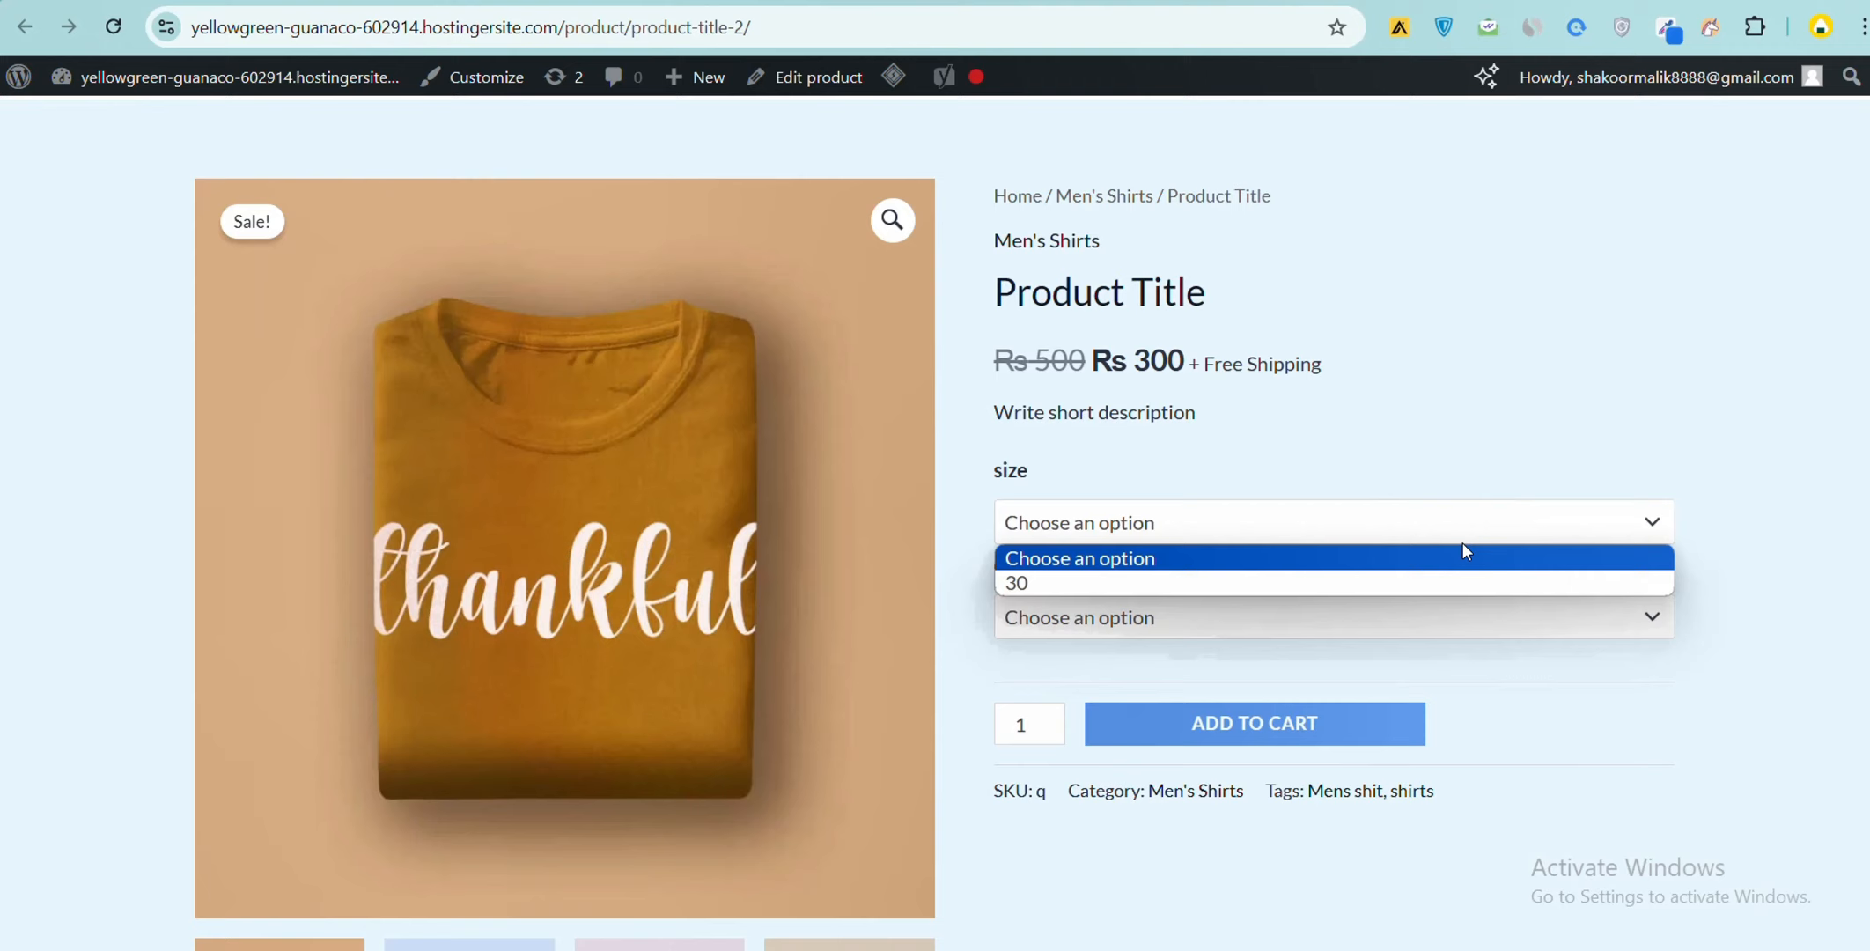
left_click(1392, 590)
left_click(1381, 621)
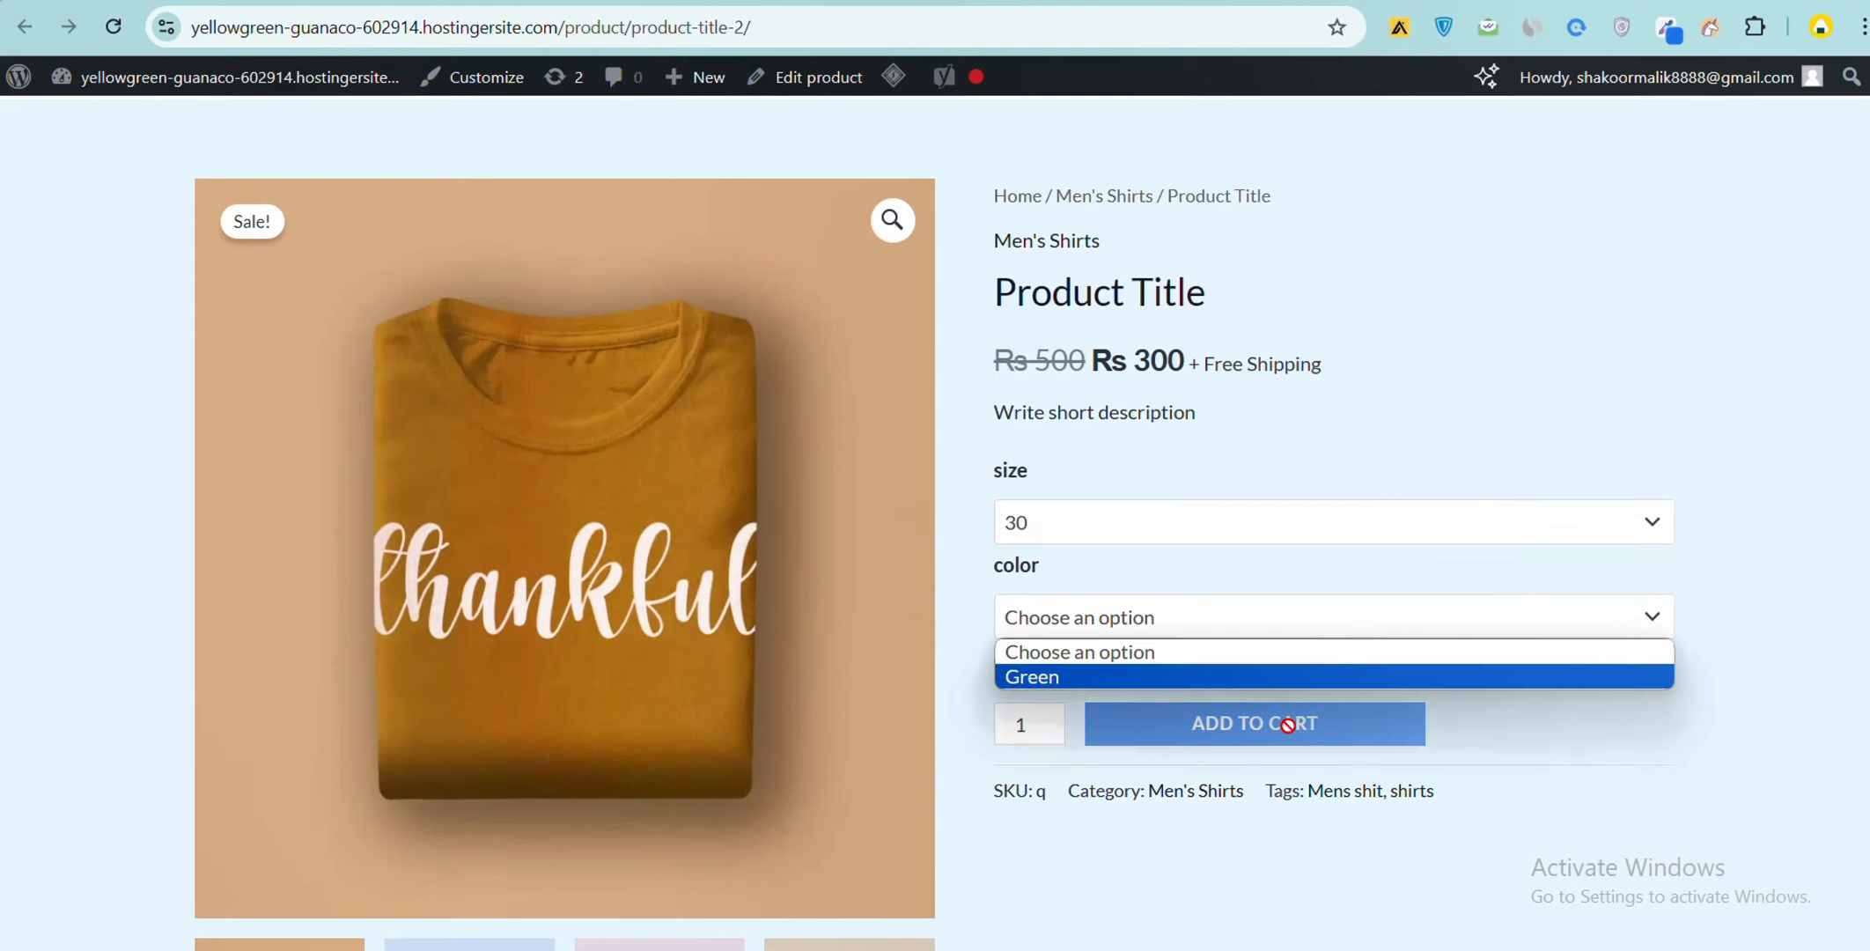
left_click(1286, 675)
left_click_drag(1106, 722, 1424, 718)
left_click(1377, 553)
scroll(804, 195, "up", 2)
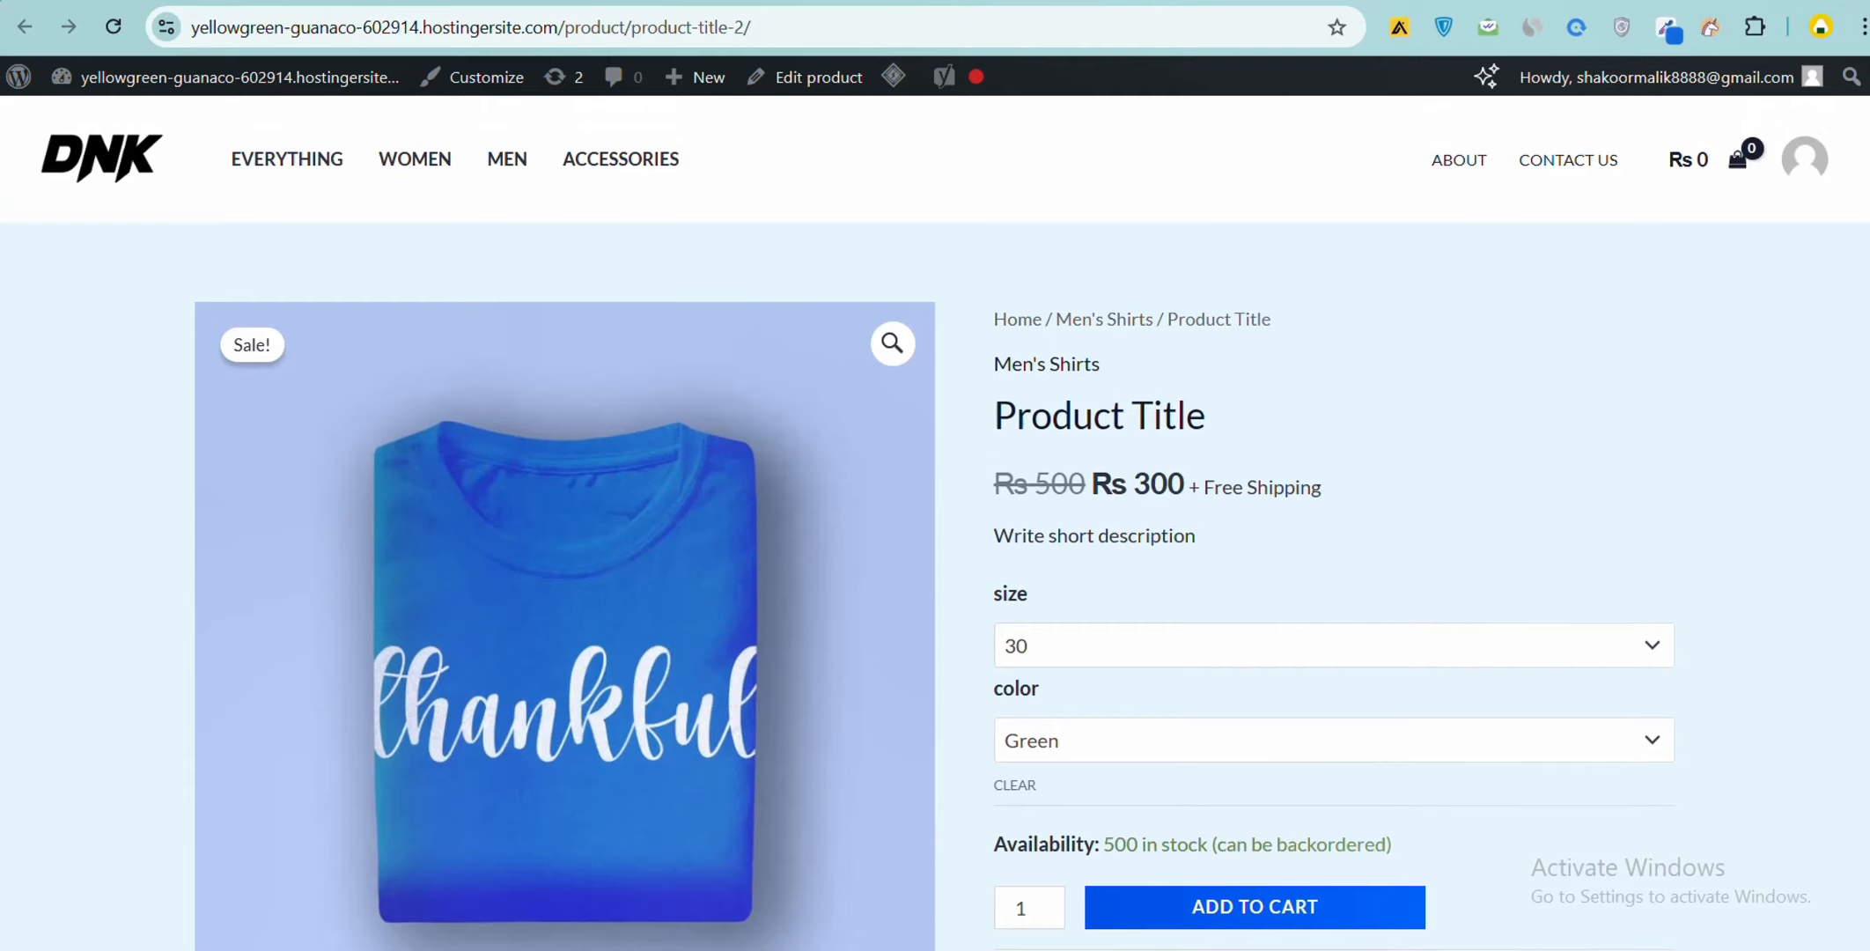